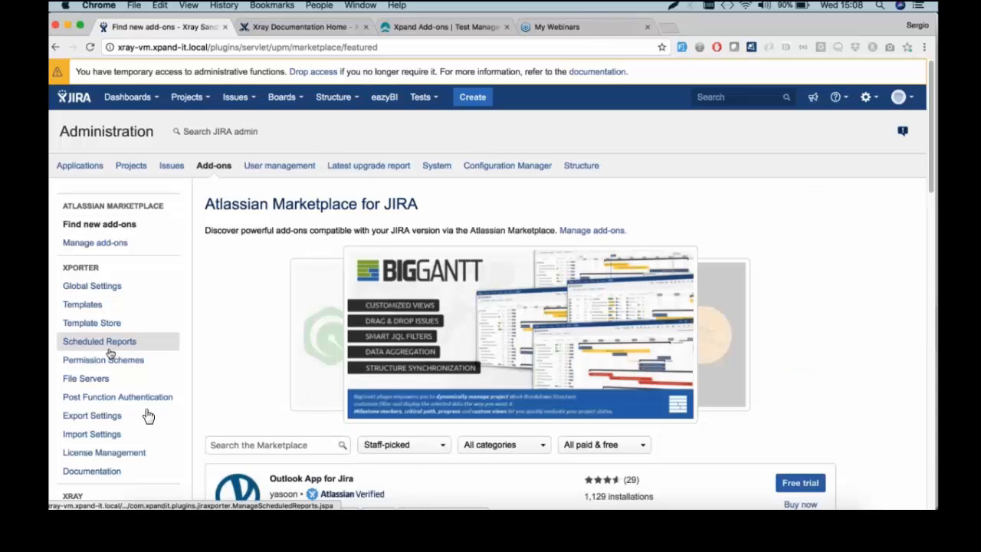
Scroll the Administration sidebar to the XRAY section and go to Global Preferences
scroll(108, 357, down, 1)
scroll(107, 357, down, 5)
click(115, 315)
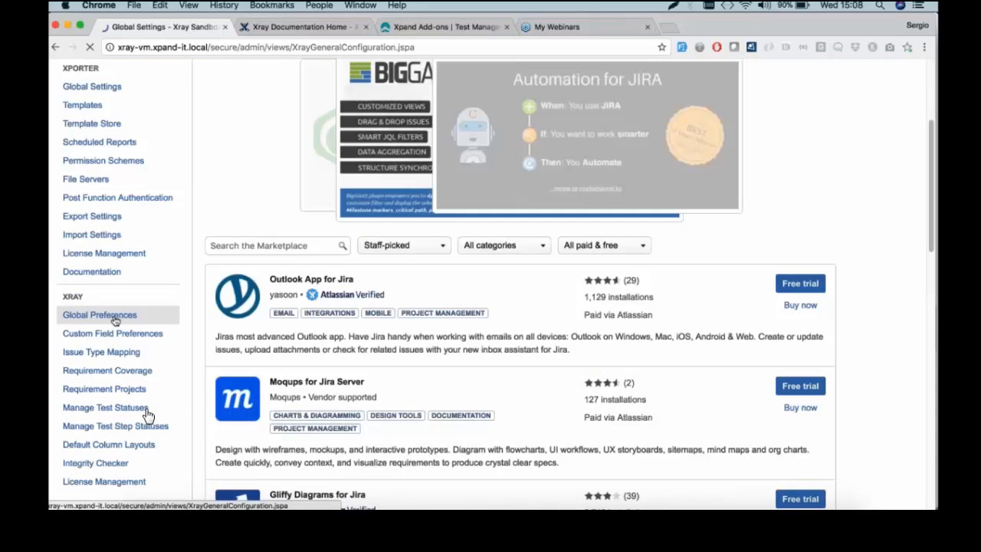
scroll(148, 415, down, 10)
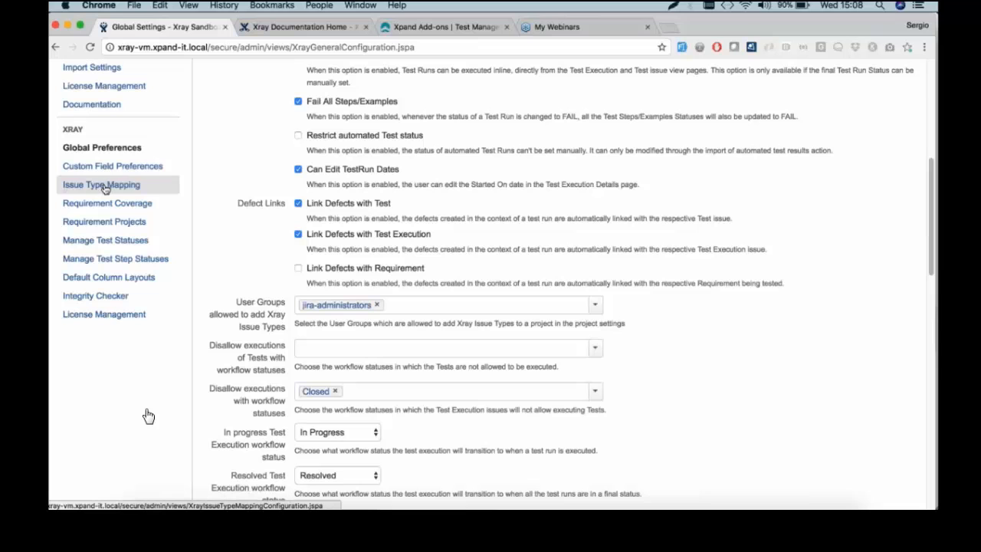
Go to Issue Type Mapping under XRAY to view the requirement and defect issue type lists
click(102, 185)
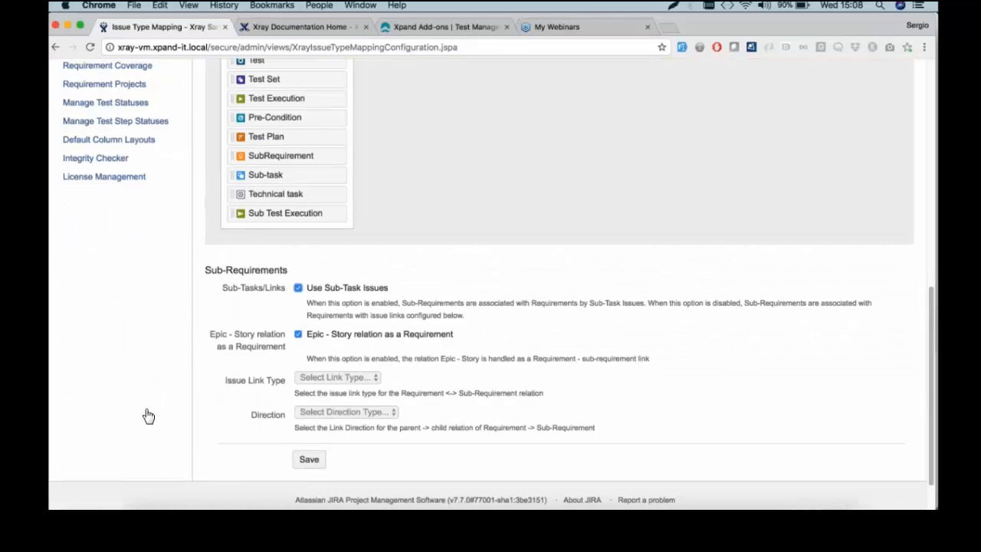
scroll(149, 417, up, 5)
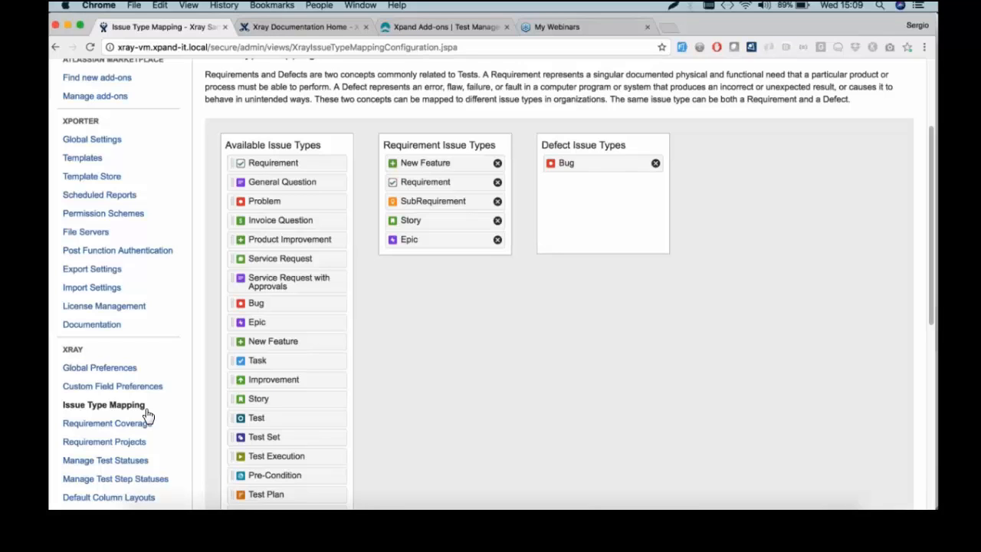
Add Problem to the Defect Issue Types next to Bug
drag(264, 202, 602, 183)
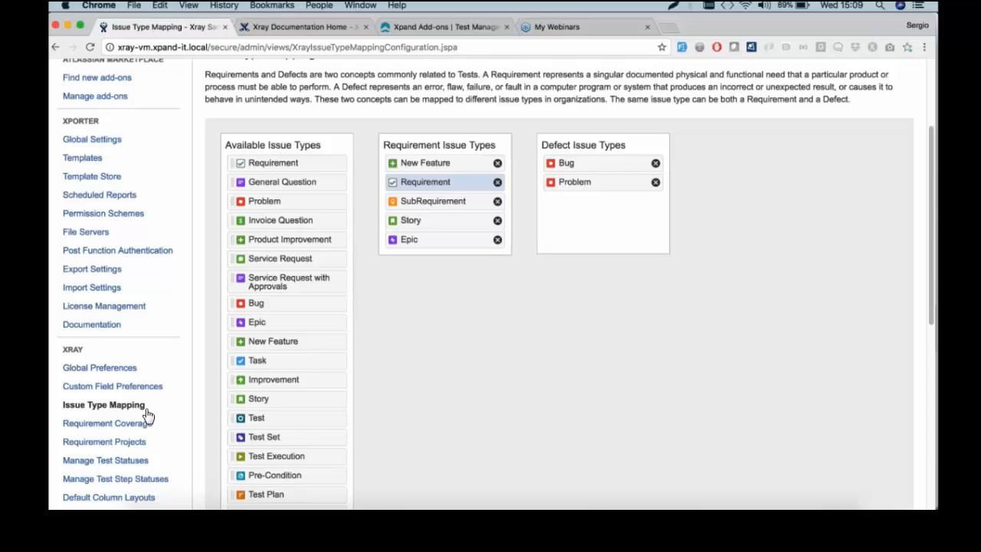
scroll(458, 201, down, 2)
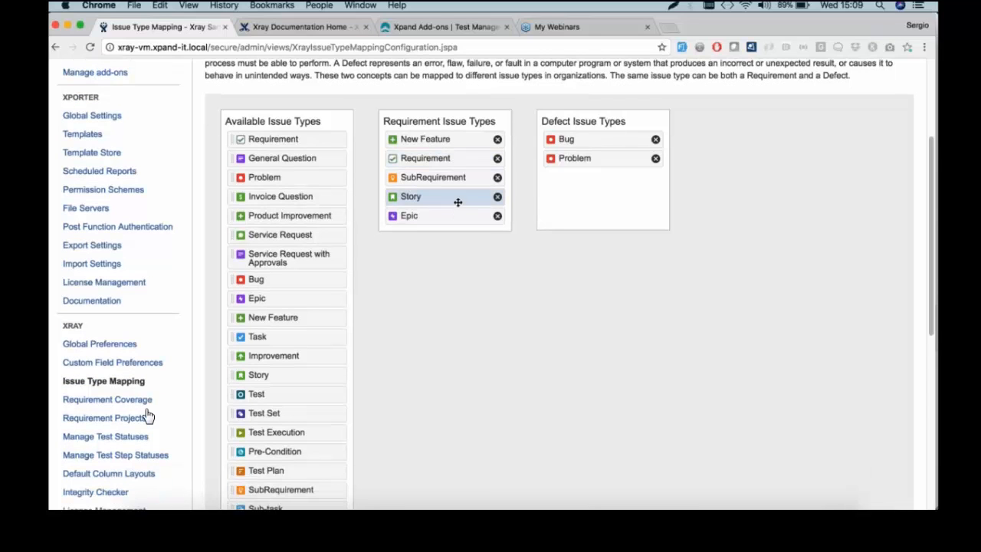
scroll(148, 414, up, 5)
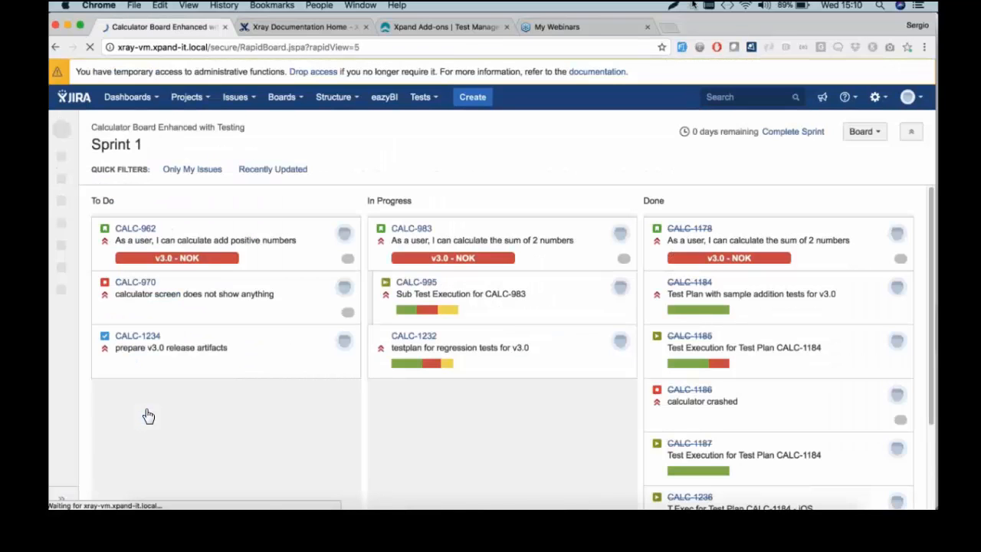
Reload the Calculator project board and start a new issue of type Story
click(190, 98)
click(213, 136)
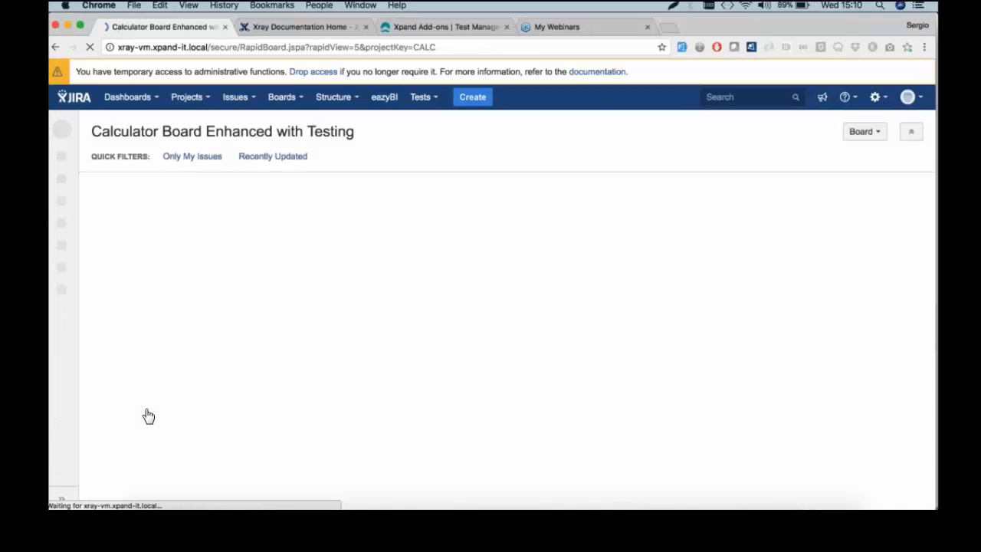
click(473, 98)
click(419, 177)
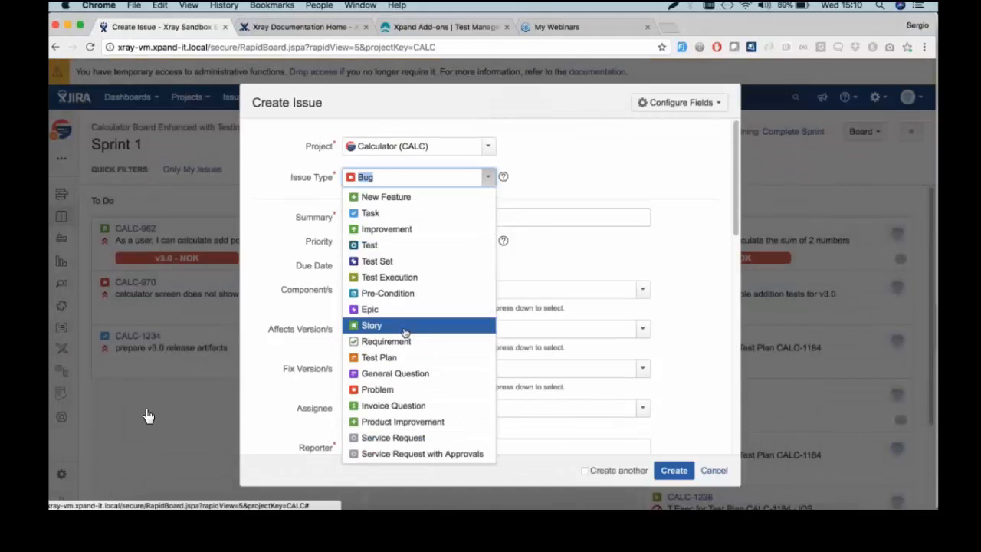
click(372, 326)
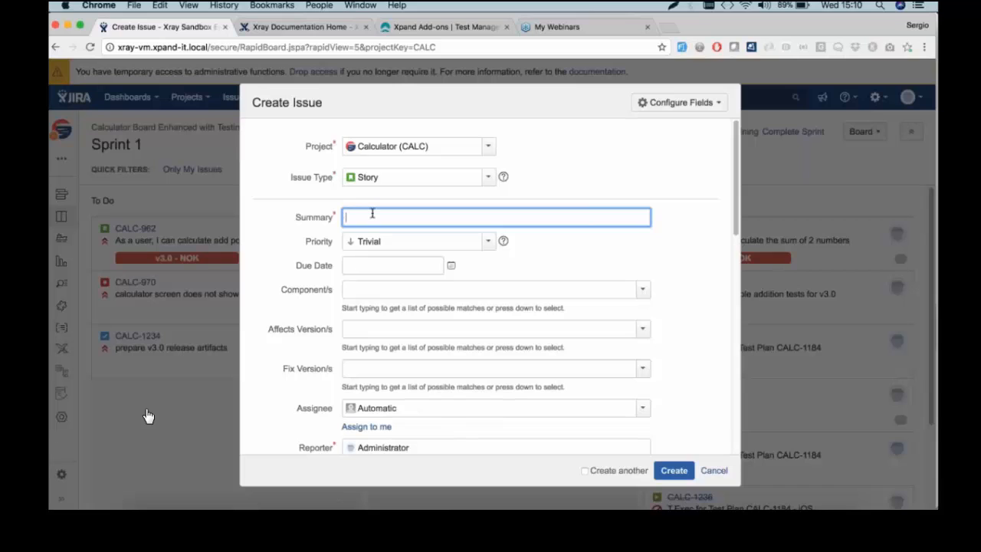
Summarize it 'As a user, I can calculate the sum of two numbers', set Fix Version v3.0, and create it
click(372, 214)
text(As)
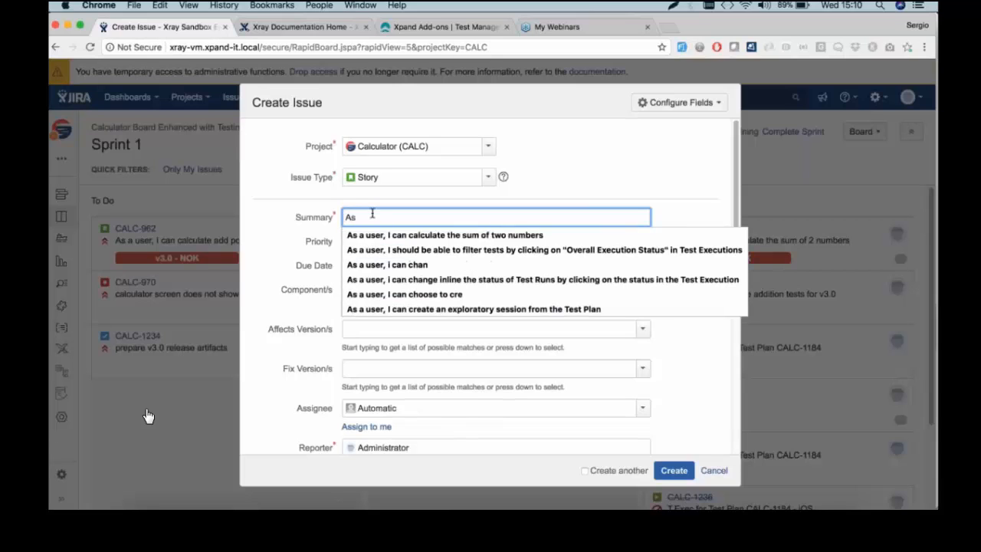
key(Down)
key(Return)
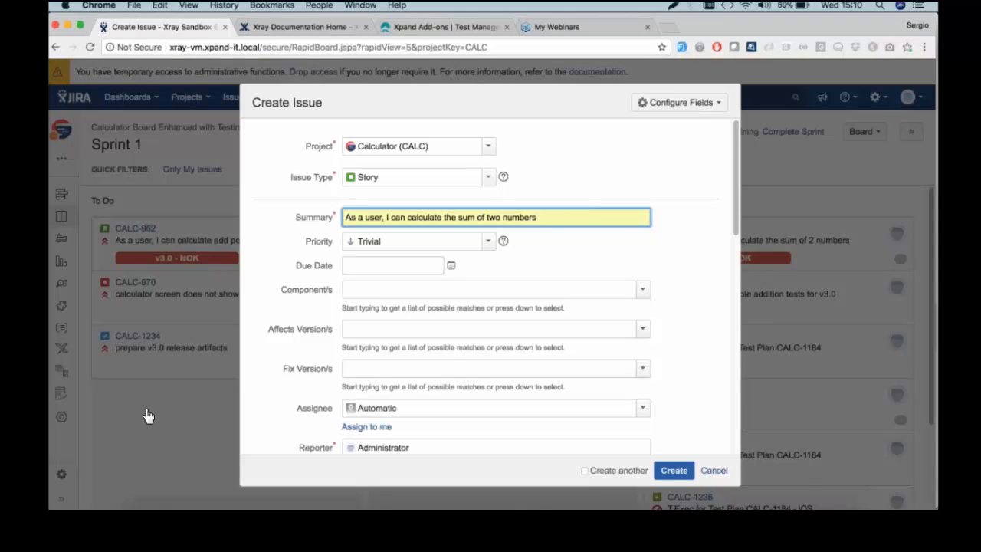
click(643, 369)
click(509, 407)
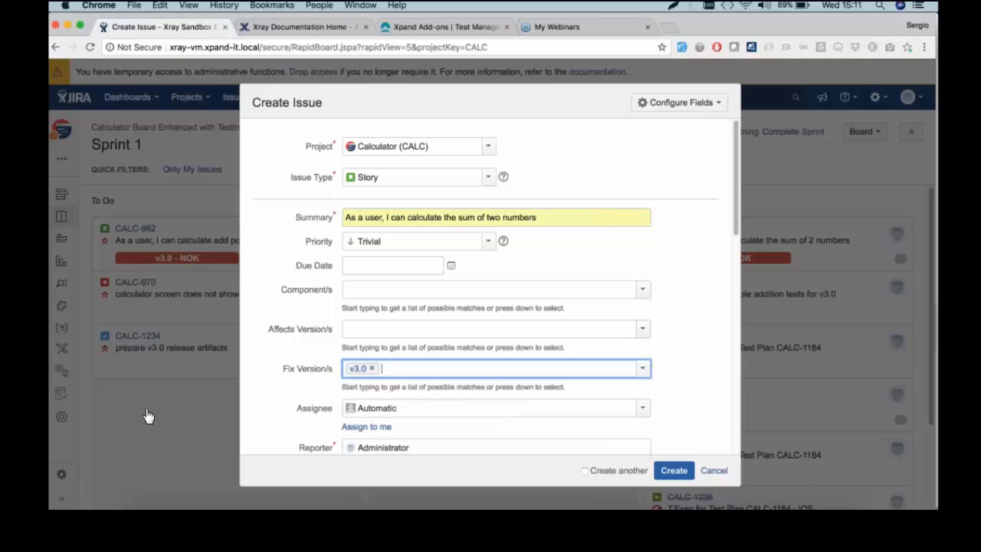
click(678, 471)
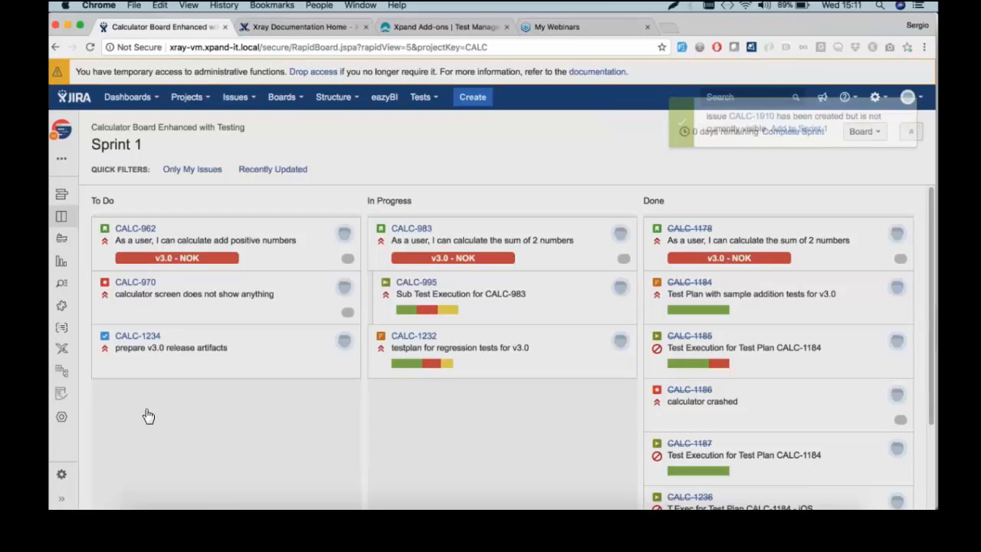
Go to CALC-1910 from the 'Issue created' notification
click(739, 126)
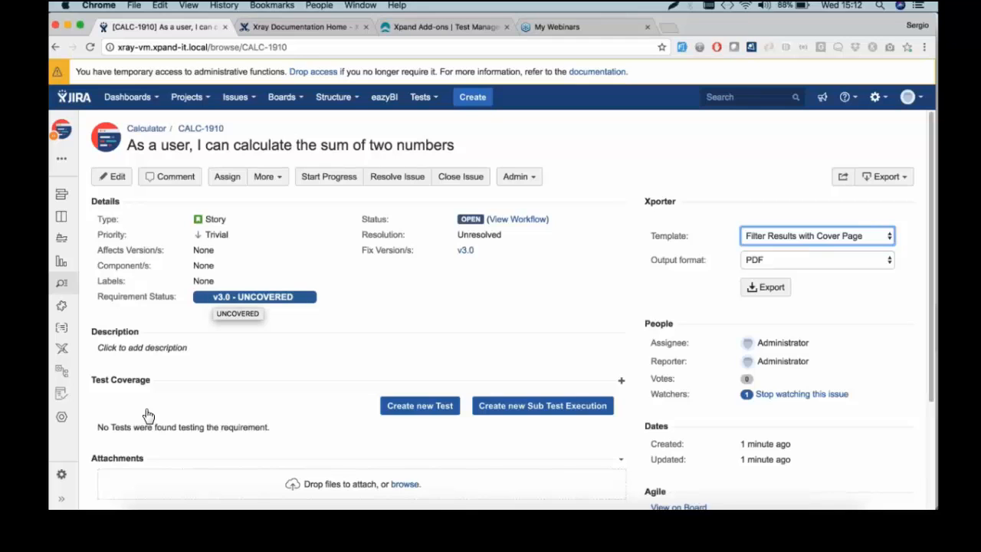
scroll(148, 415, down, 4)
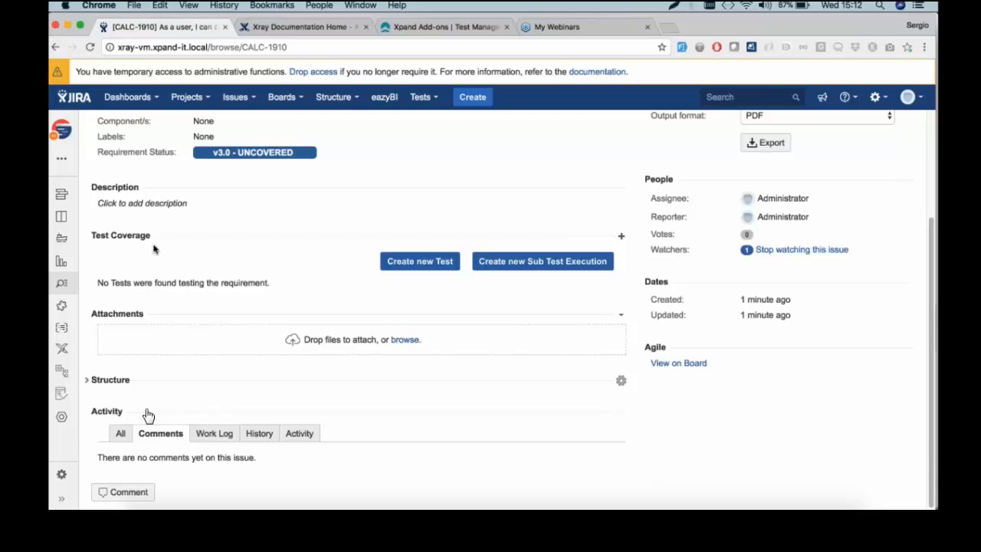
scroll(159, 250, up, 1)
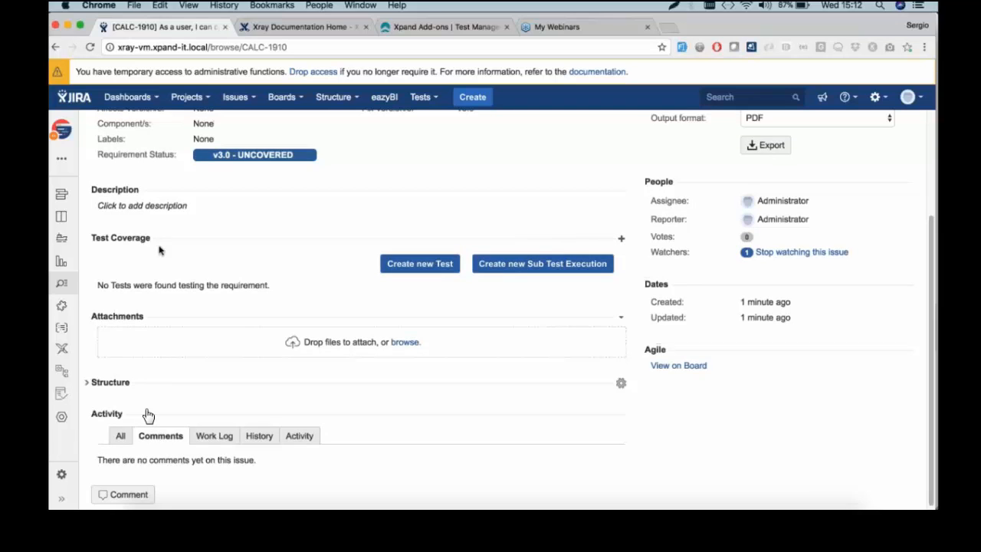
scroll(160, 250, up, 5)
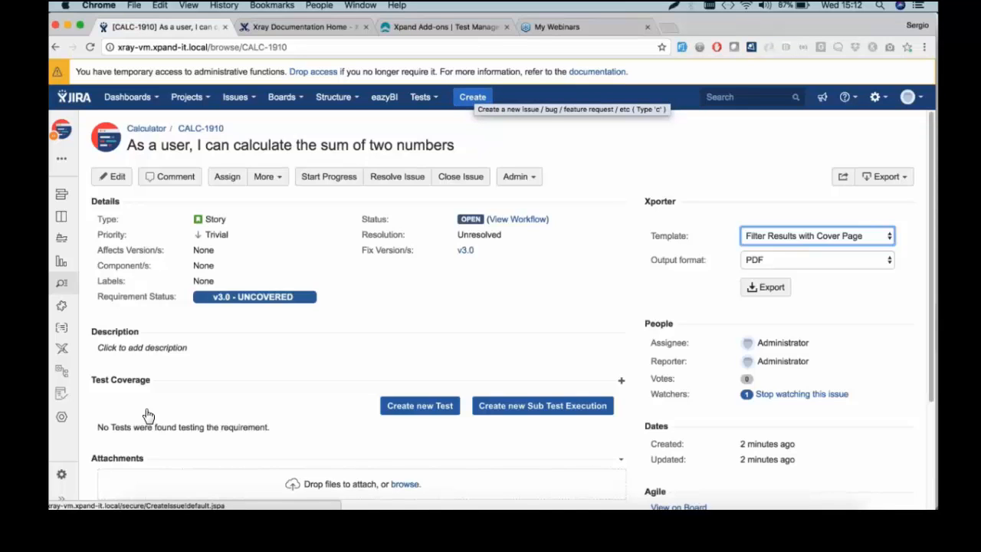
click(427, 408)
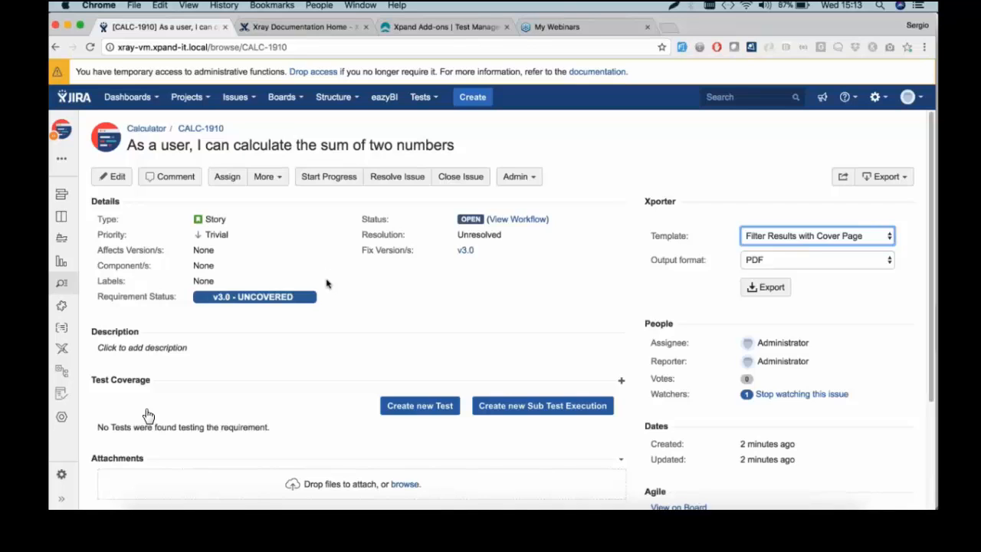
Start a new Test covering the story in project Calculator (CALC) and bring up the Issue Type list
click(401, 408)
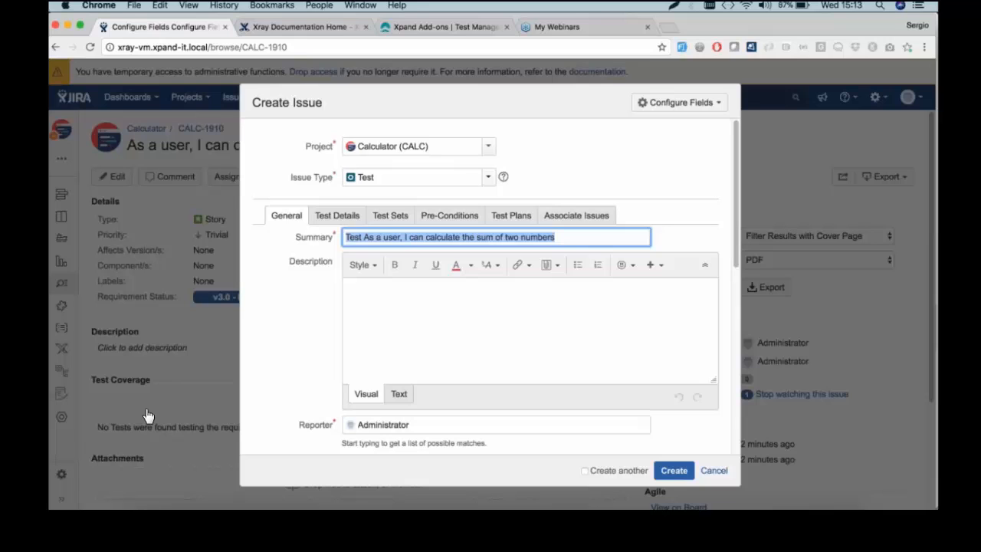
click(488, 179)
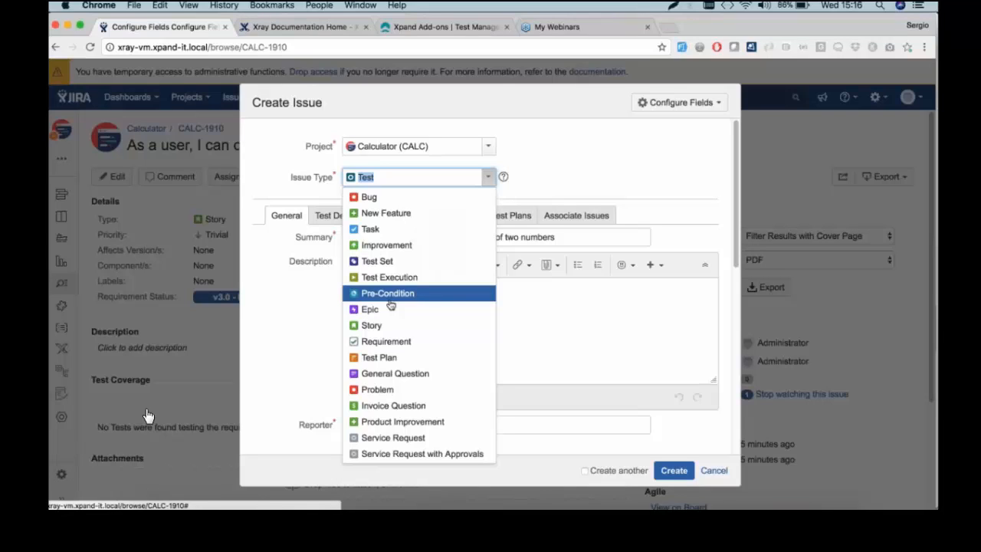
Keep Test as the issue type, prefix the summary with 'Manual', and check Fix Version v3.0
click(290, 305)
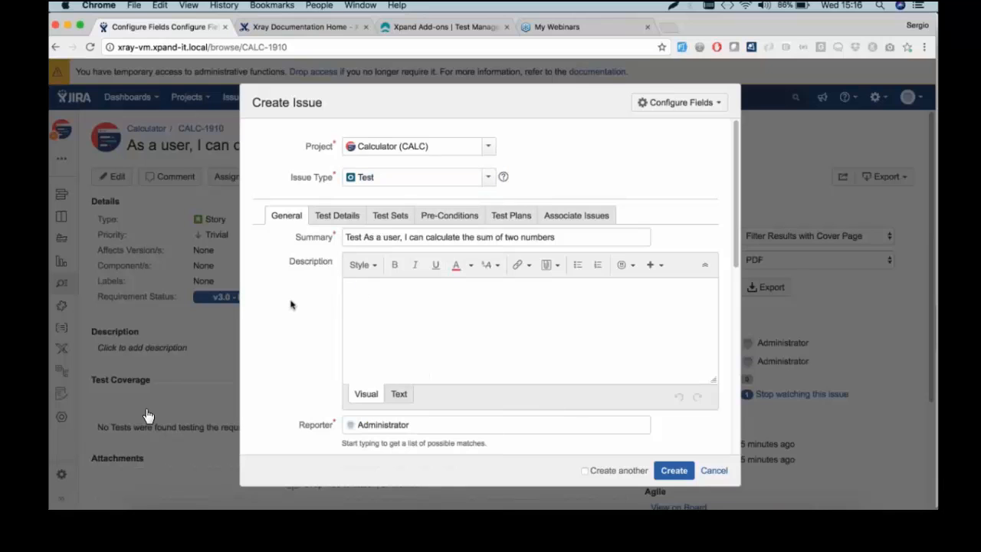
click(344, 240)
text(Mana)
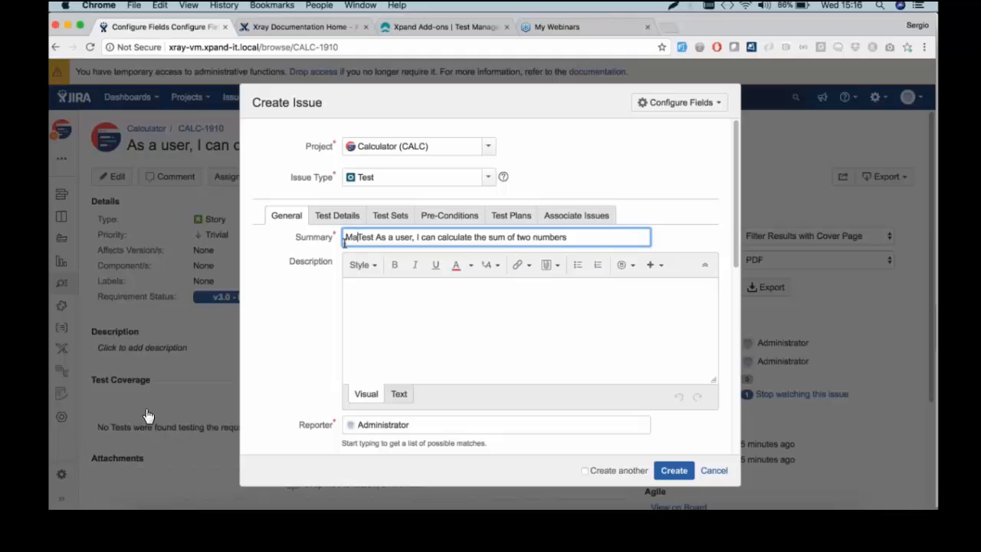
text(al)
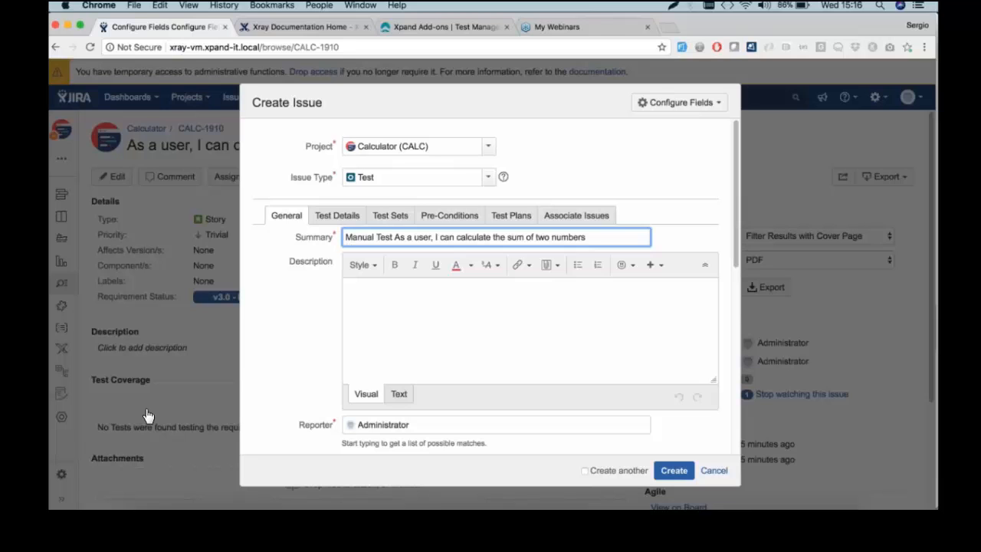
scroll(363, 316, down, 1)
scroll(363, 317, down, 2)
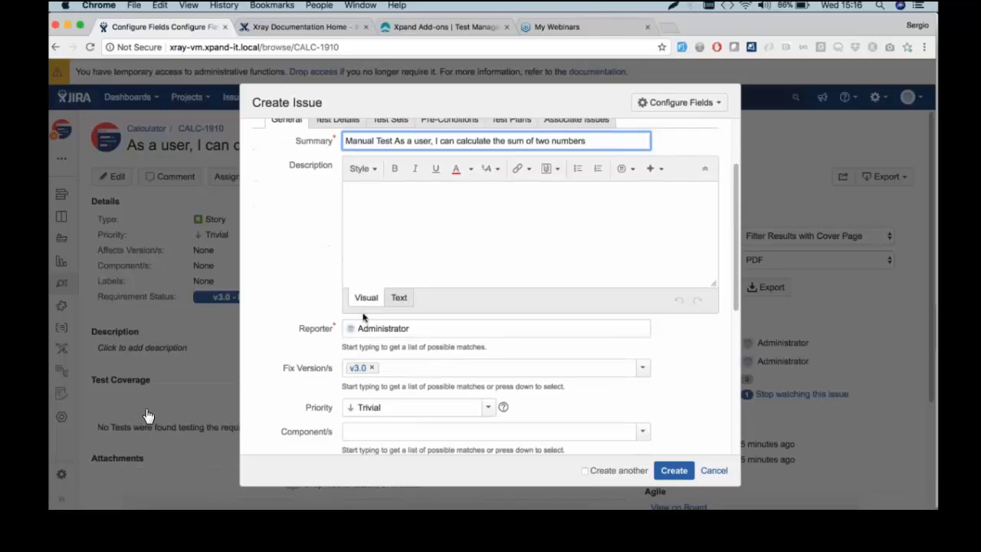
scroll(364, 317, down, 5)
scroll(320, 269, down, 3)
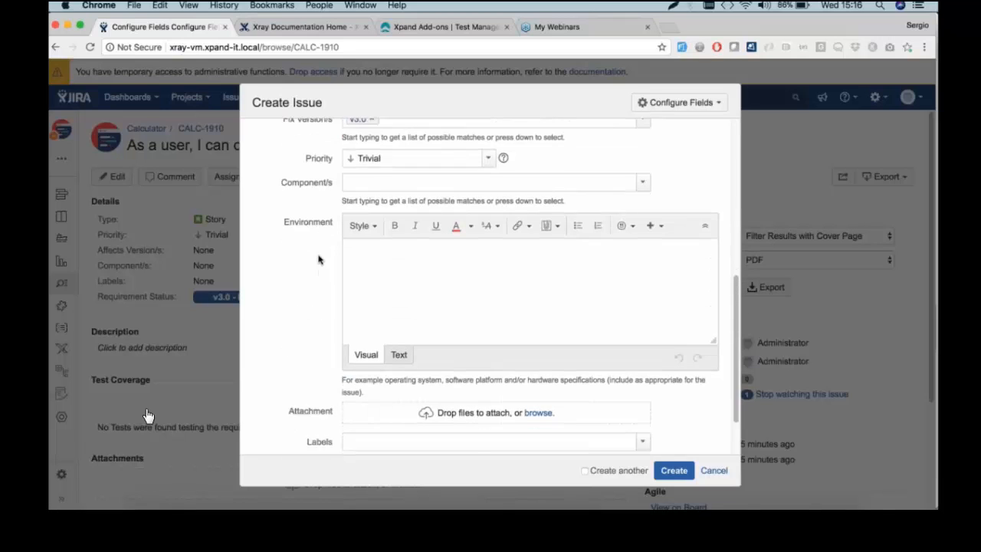
scroll(318, 258, up, 3)
scroll(317, 259, down, 1)
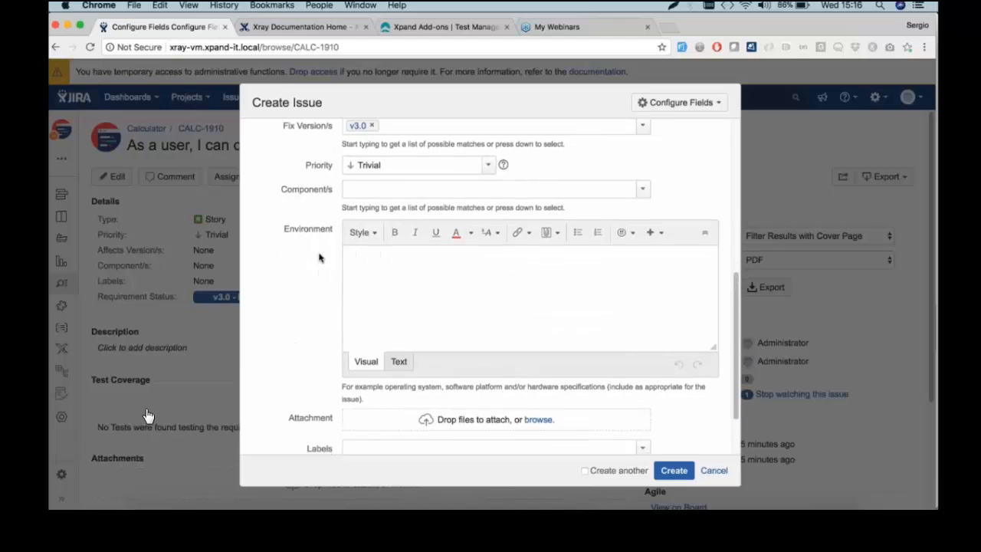
scroll(320, 258, down, 1)
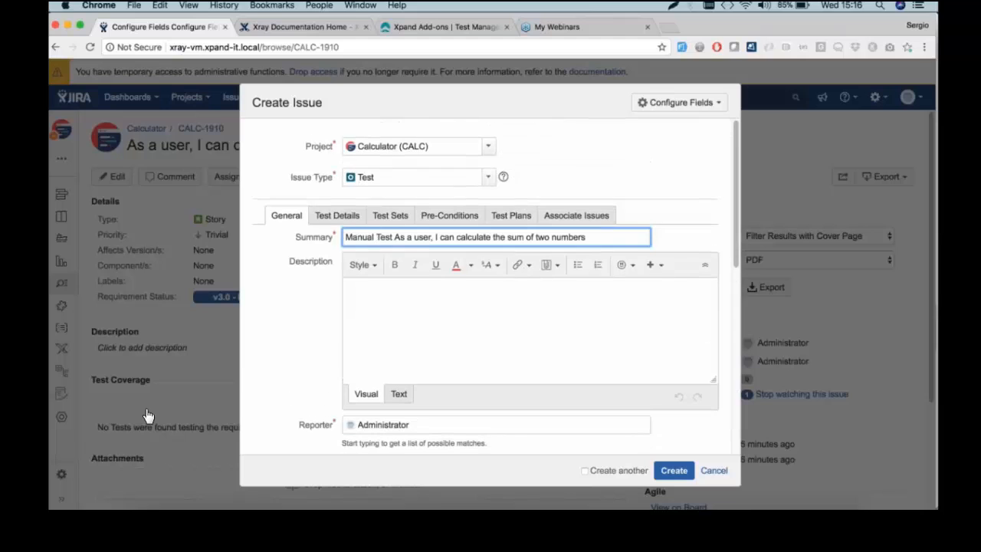
Keep the Test Type as Manual, check the step fields, then view Test Sets and Pre-Conditions
click(336, 216)
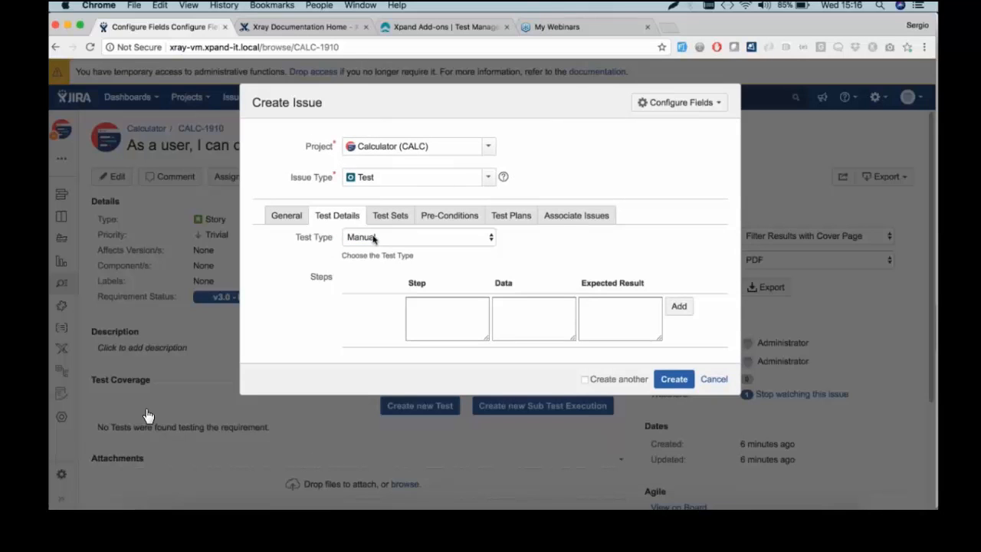
click(373, 239)
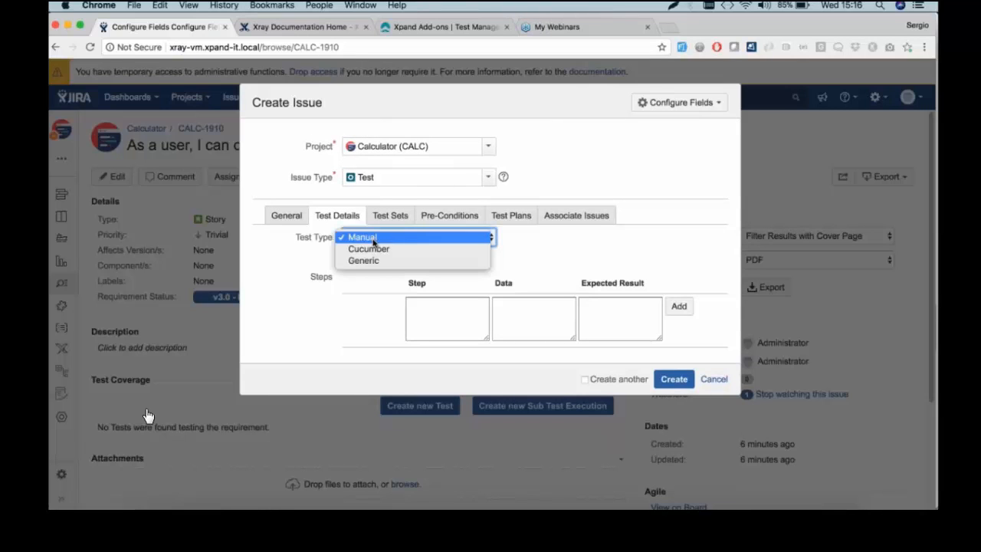
click(300, 267)
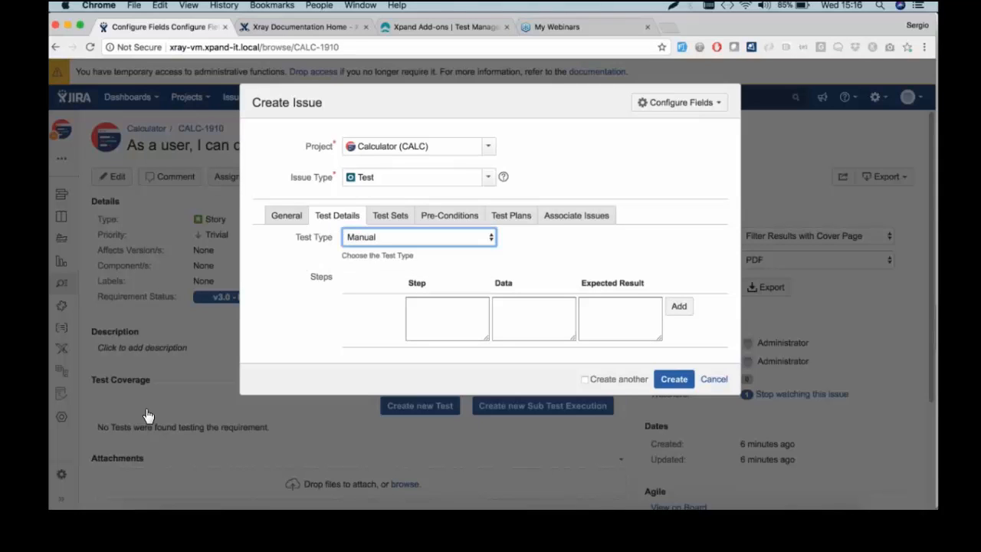
click(448, 322)
click(531, 321)
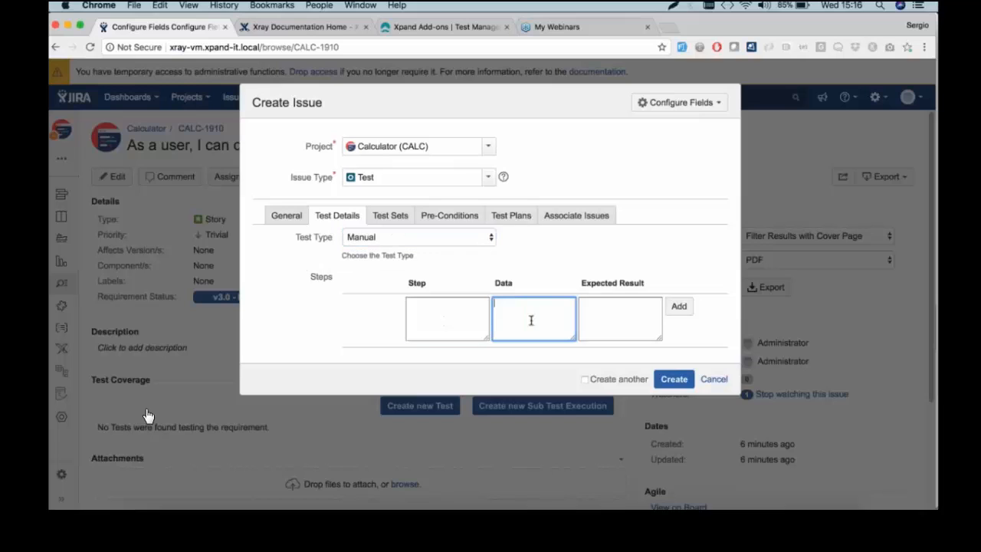
click(620, 319)
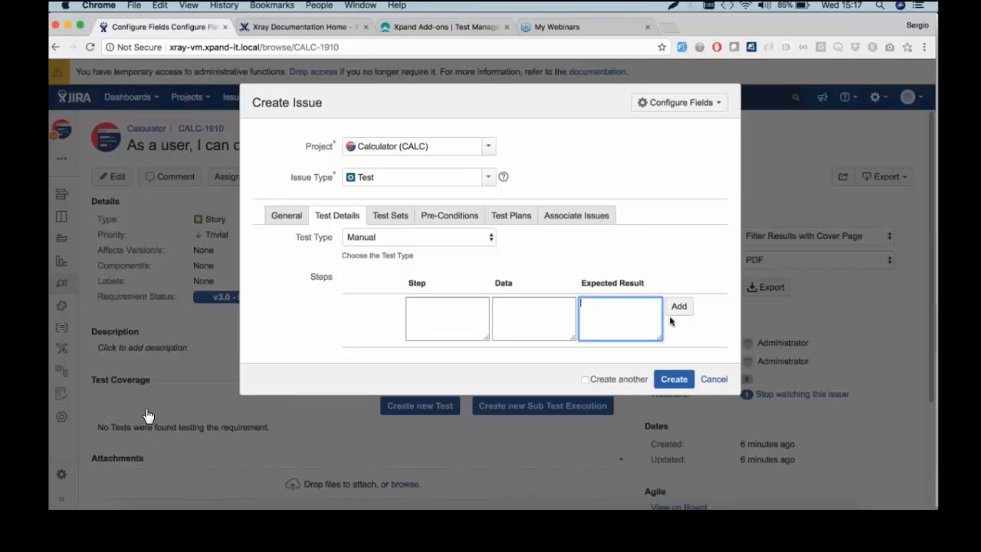
click(376, 221)
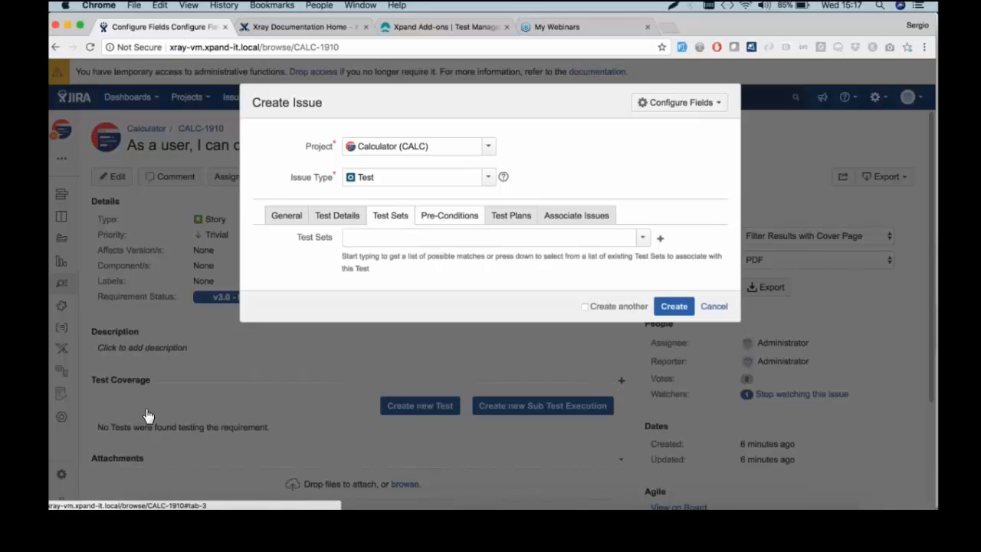
click(470, 220)
Review the Test Plans and Associate Issues sections, confirming the 'tests CALC-1910' link
click(506, 219)
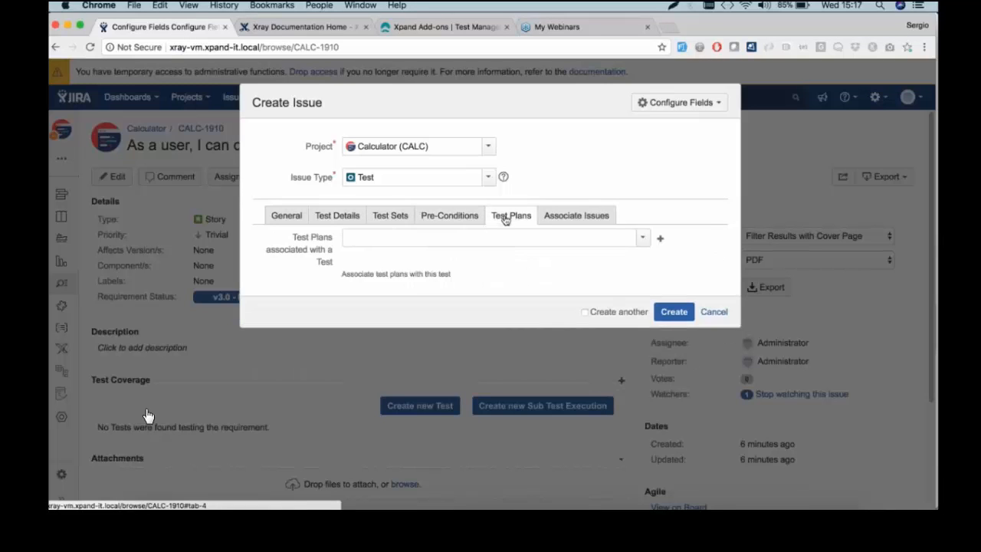
click(549, 221)
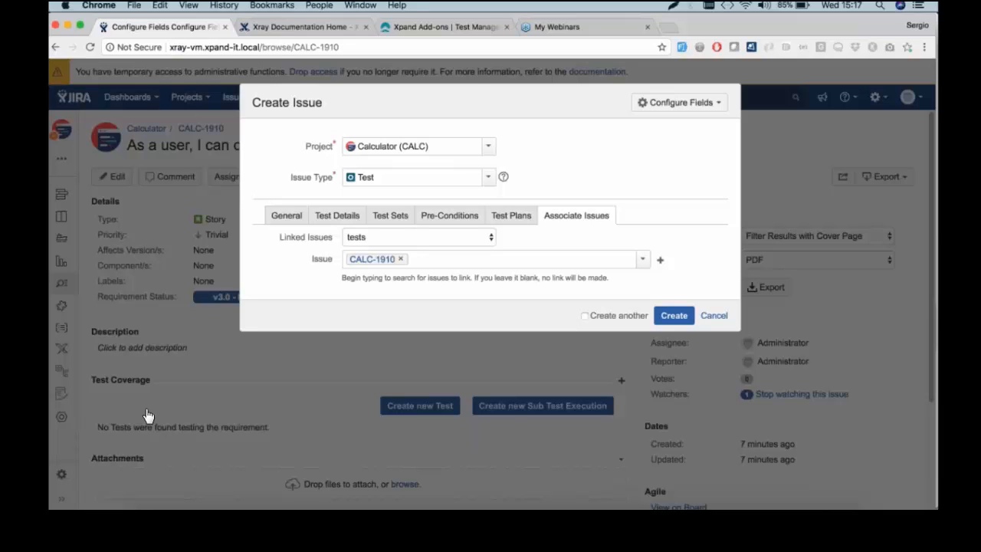
Submit the Manual Test, creating CALC-1911 with fix version v3.0
click(674, 316)
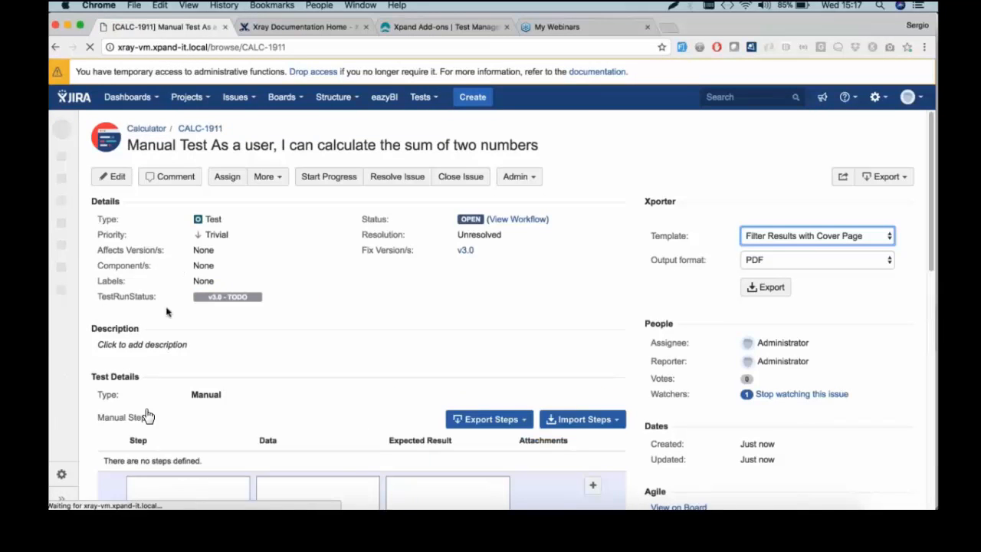
scroll(185, 354, down, 1)
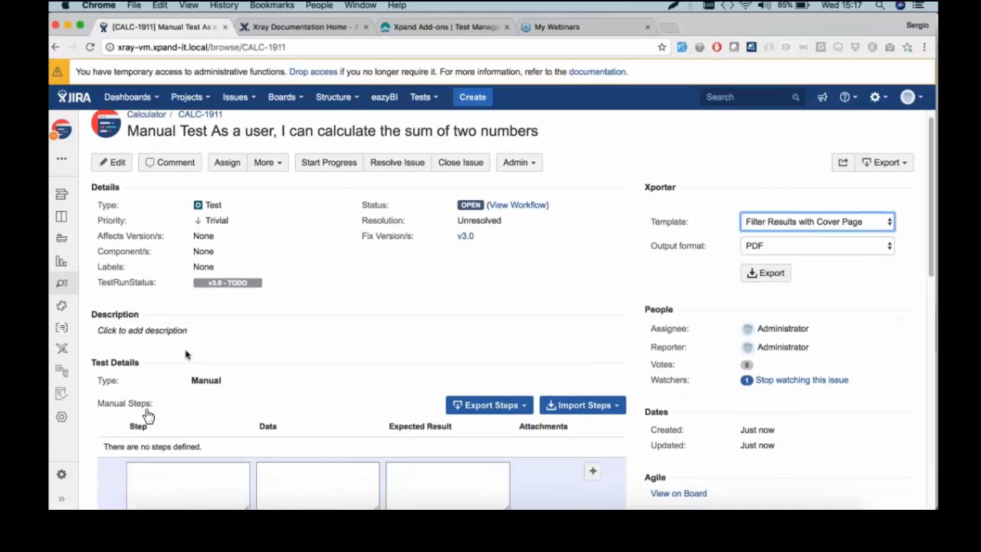
scroll(148, 415, up, 1)
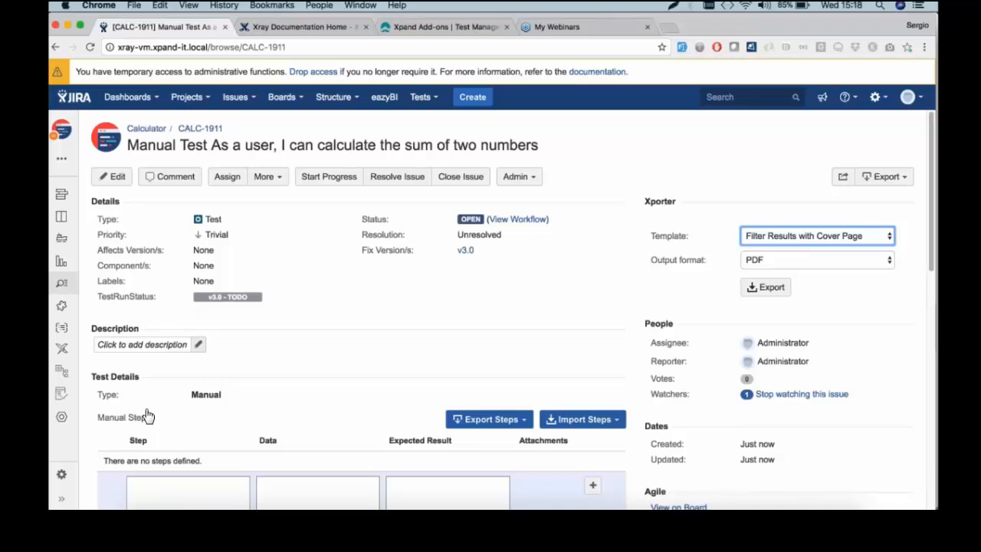
Try the first step's action editor without changes, then show the Import Steps options
scroll(148, 415, down, 3)
click(148, 415)
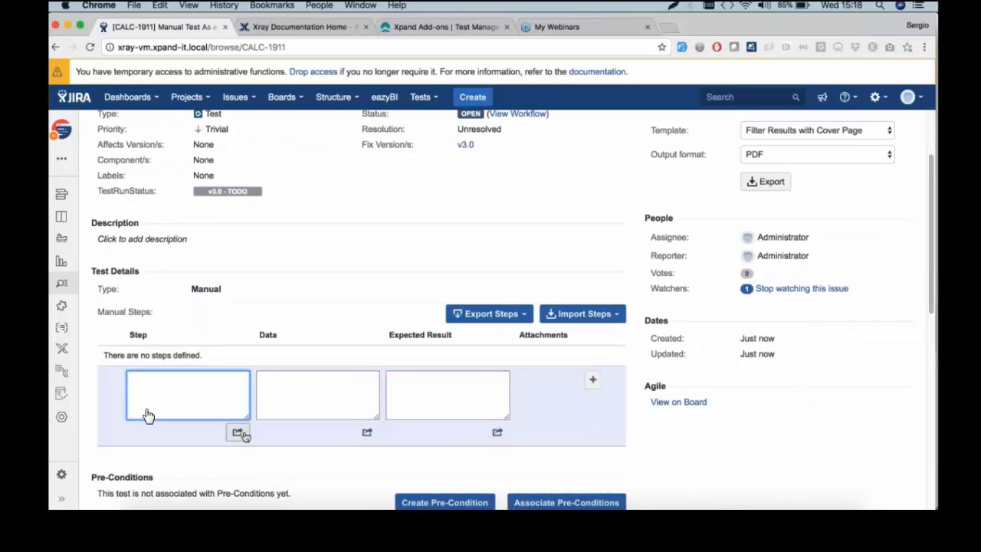
click(238, 432)
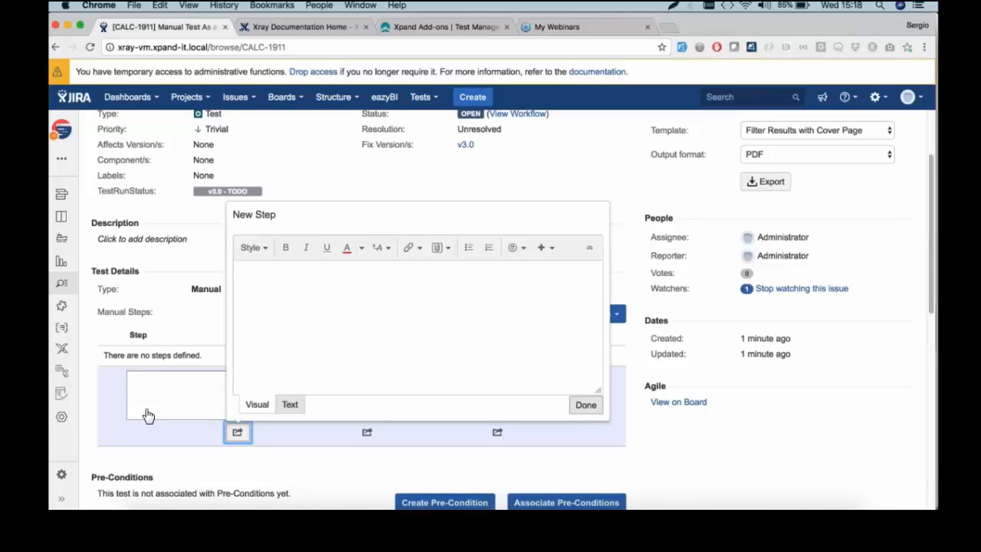
key(Return)
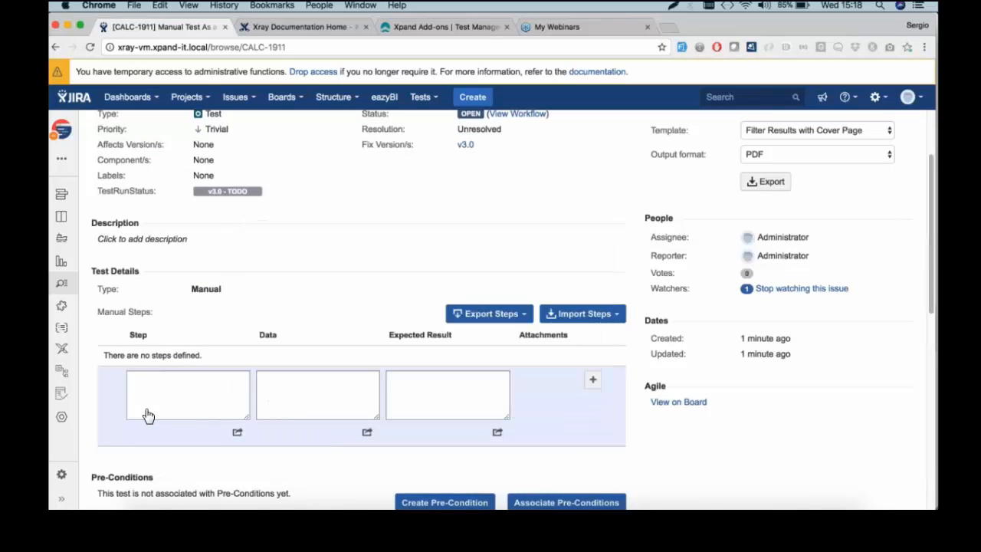
click(593, 317)
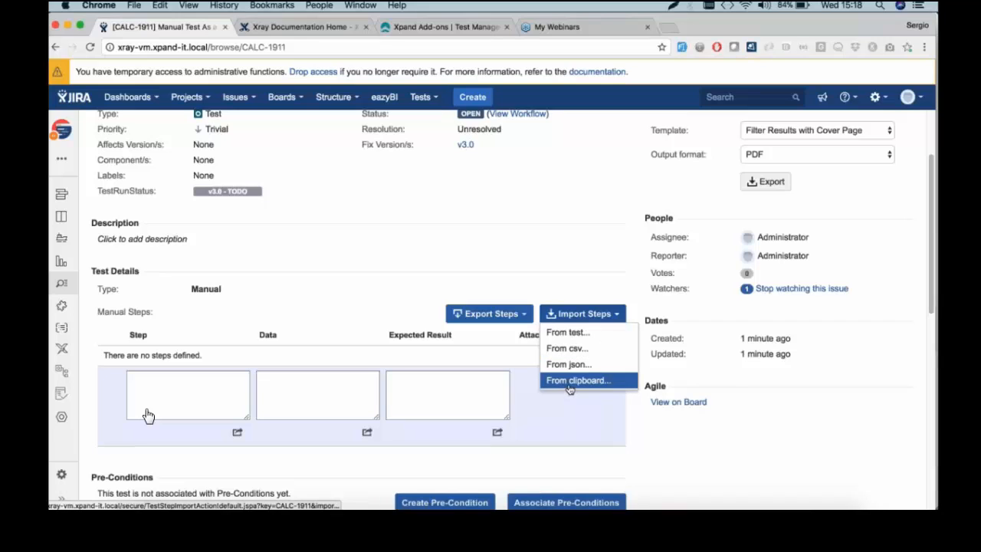
Copy the four test steps in A2:C5 of example_steps and choose Import Steps from clipboard in JIRA
click(402, 504)
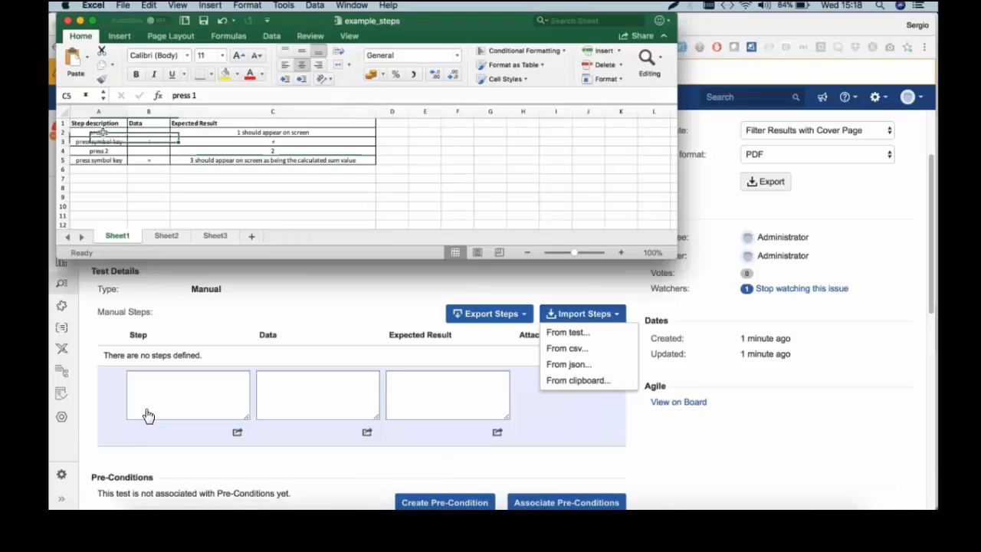
drag(101, 132, 322, 143)
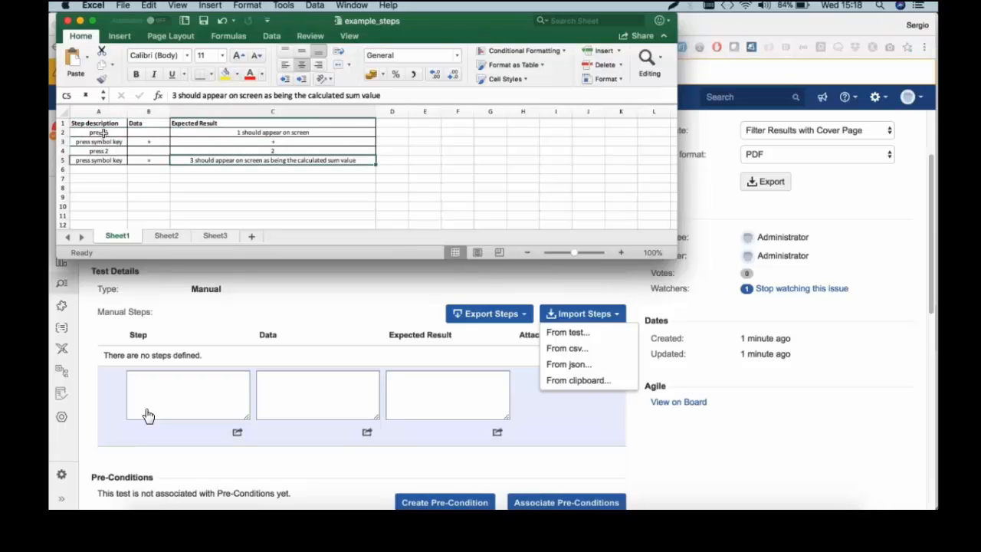
drag(99, 132, 238, 159)
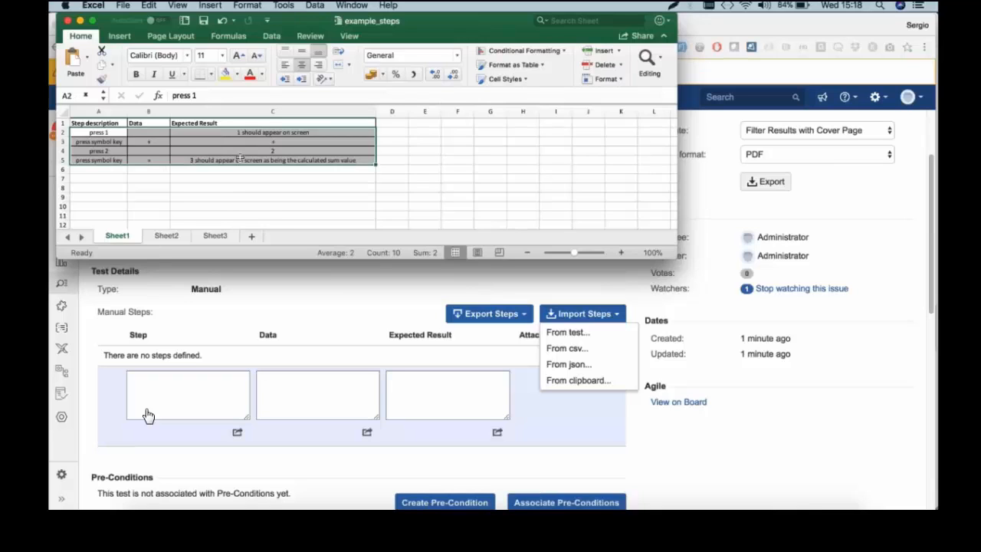
key(super+c)
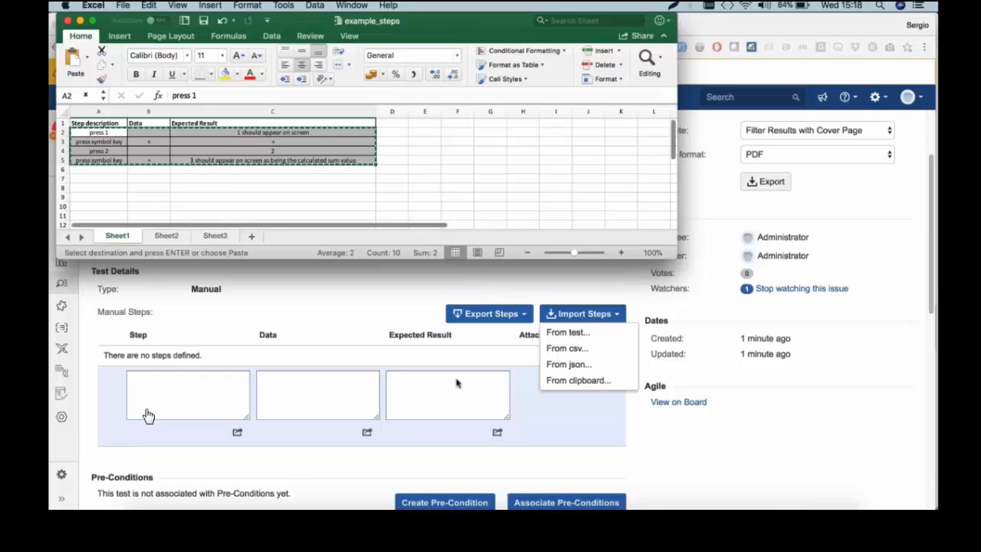
click(551, 387)
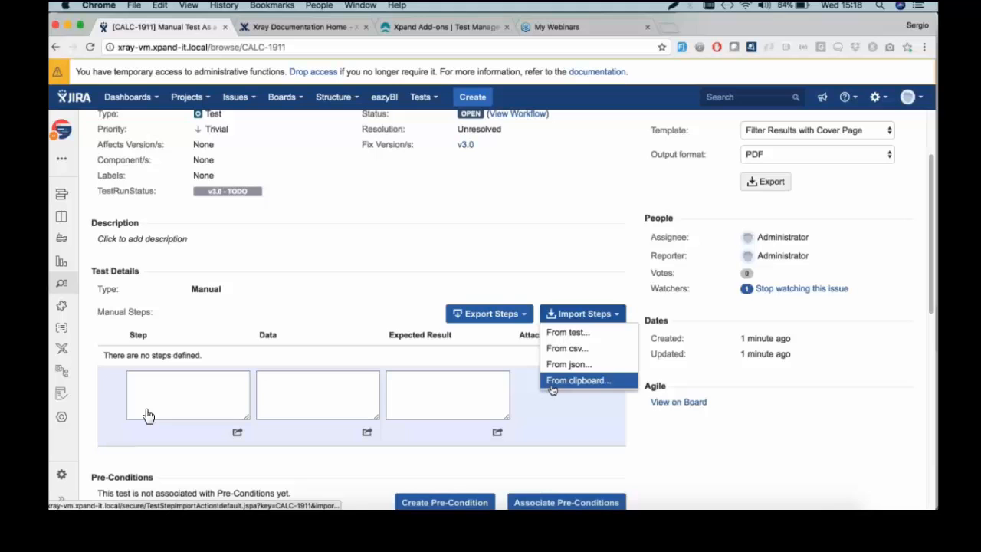
click(552, 383)
Import the four copied steps: press 1, press symbol key +, press 2, press symbol key =
key(super+v)
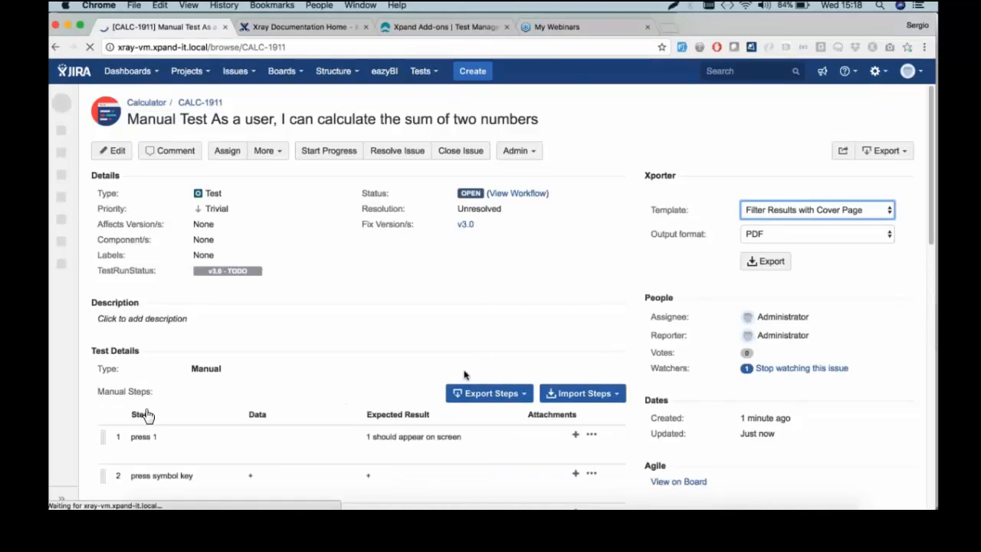
scroll(457, 367, down, 7)
scroll(457, 367, up, 5)
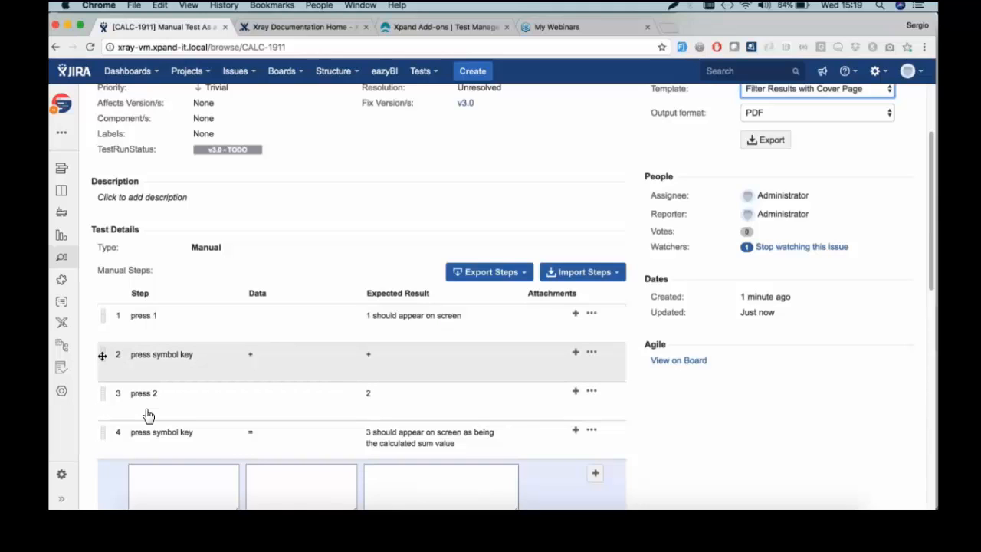
Start adding an attachment to step 1 via its attachment + icon
click(591, 312)
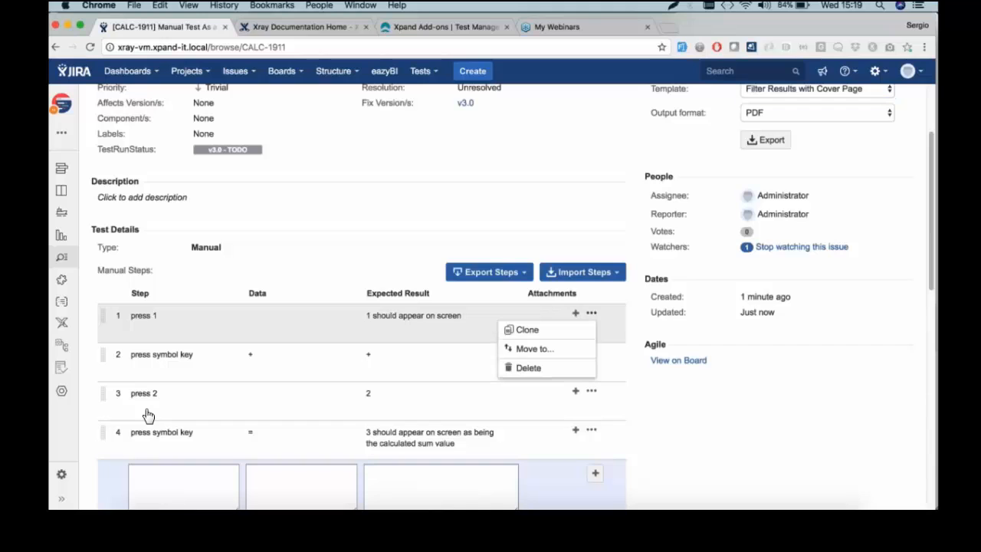
click(530, 311)
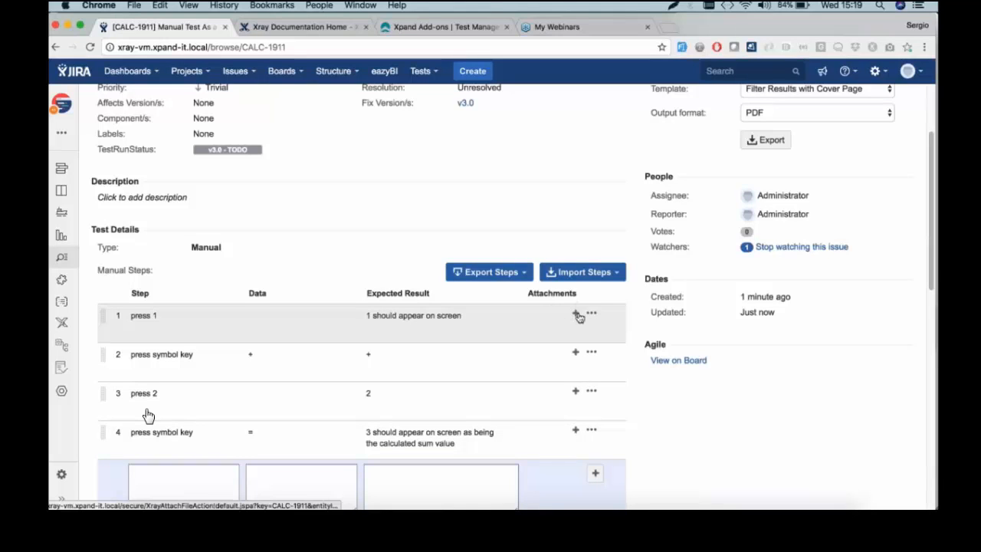
click(576, 315)
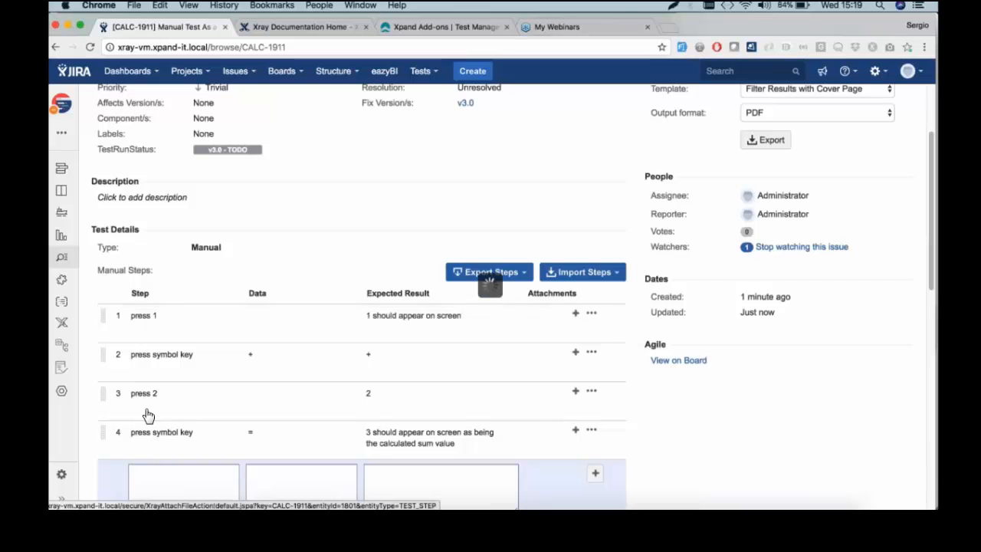
Choose calculator_step1.png from the DEMO folder and attach it to step 1
key(space)
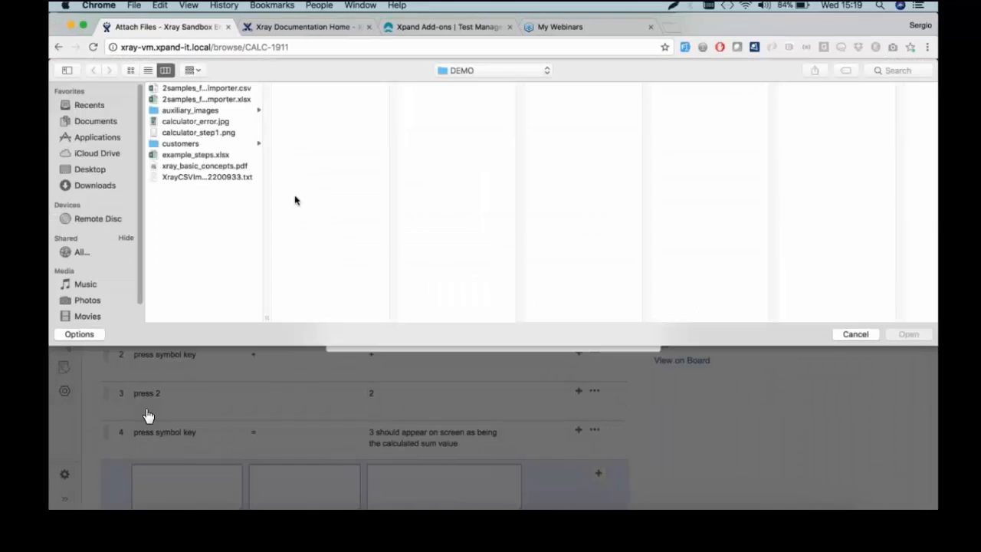
click(220, 132)
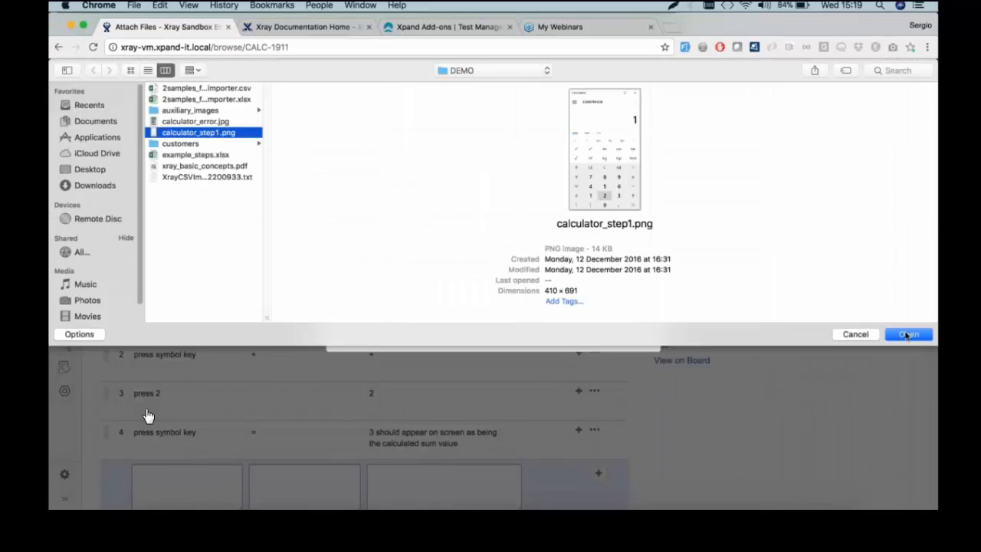
click(907, 335)
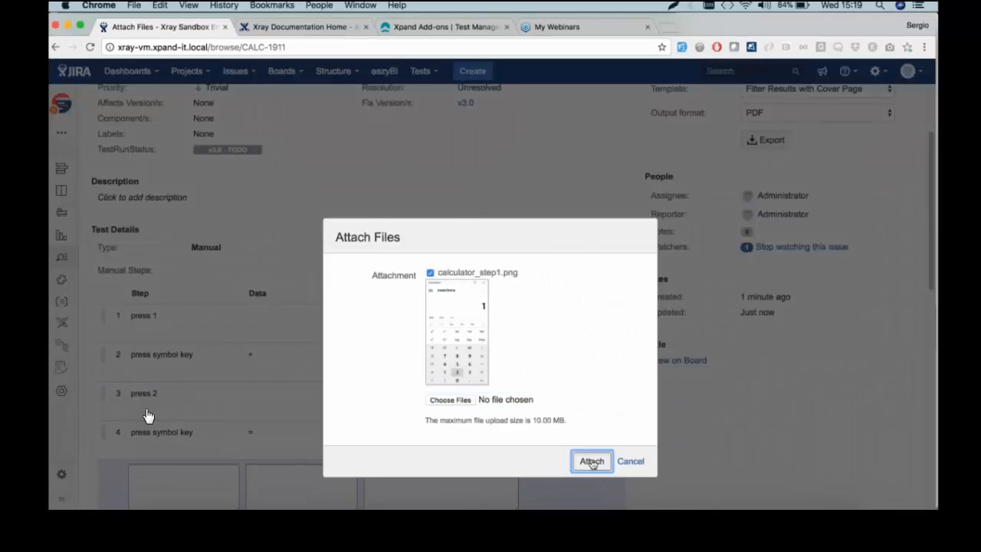
click(591, 461)
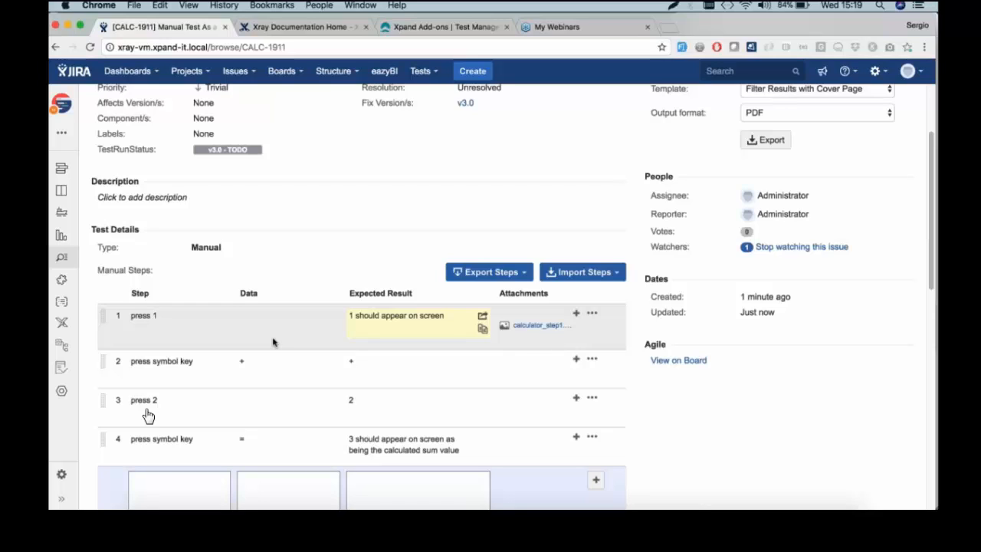
Review CALC-1911's steps and empty Pre-Conditions section, then choose Create Pre-Condition
scroll(273, 342, down, 1)
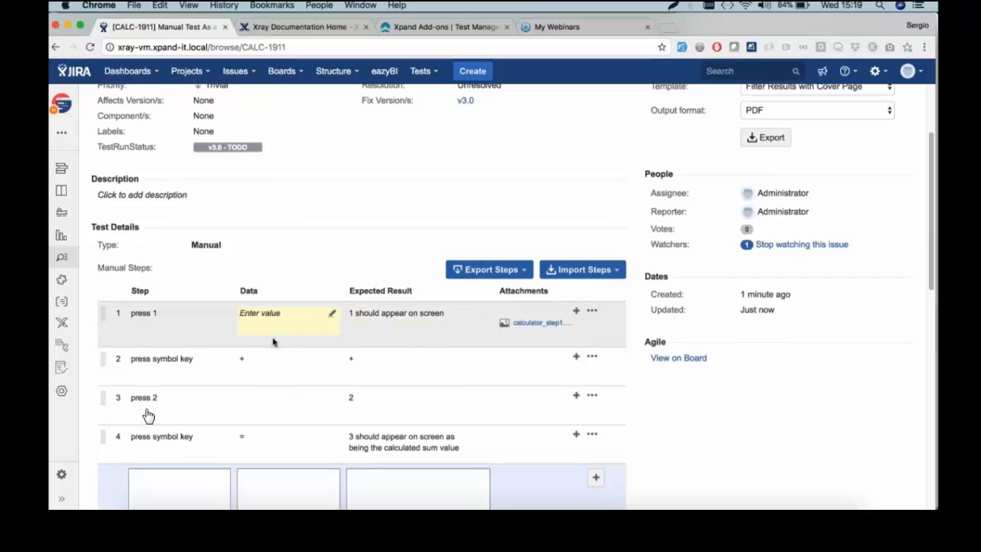
scroll(273, 342, down, 6)
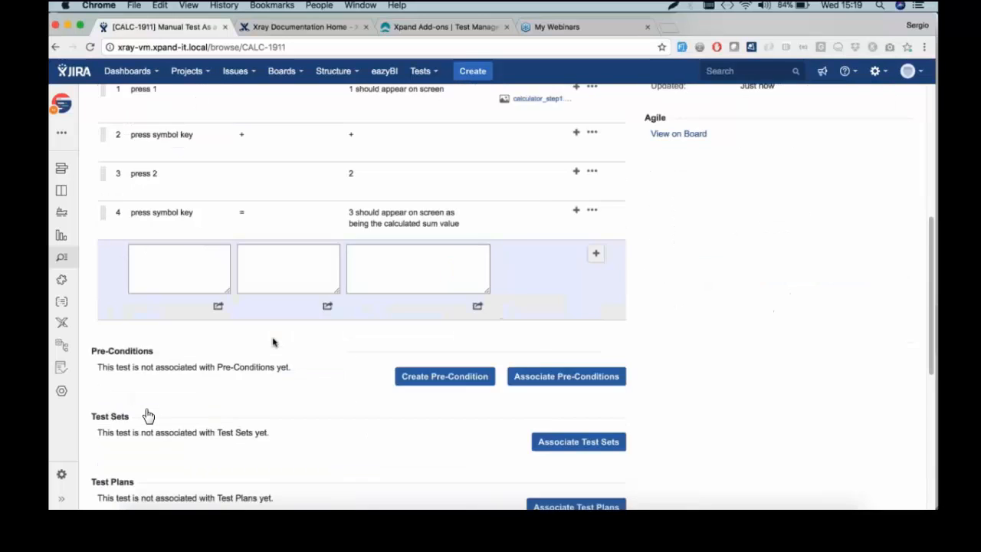
scroll(242, 395, up, 3)
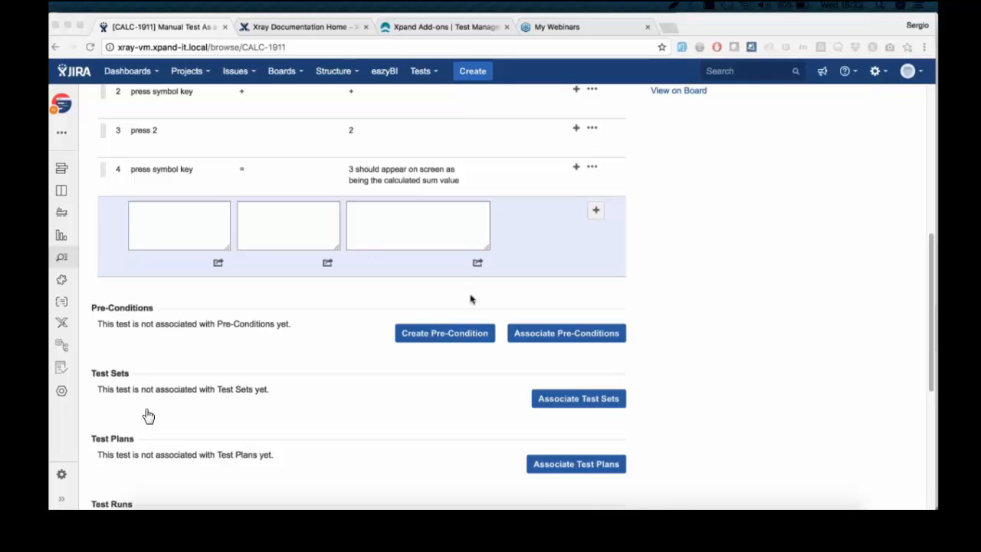
scroll(427, 323, up, 1)
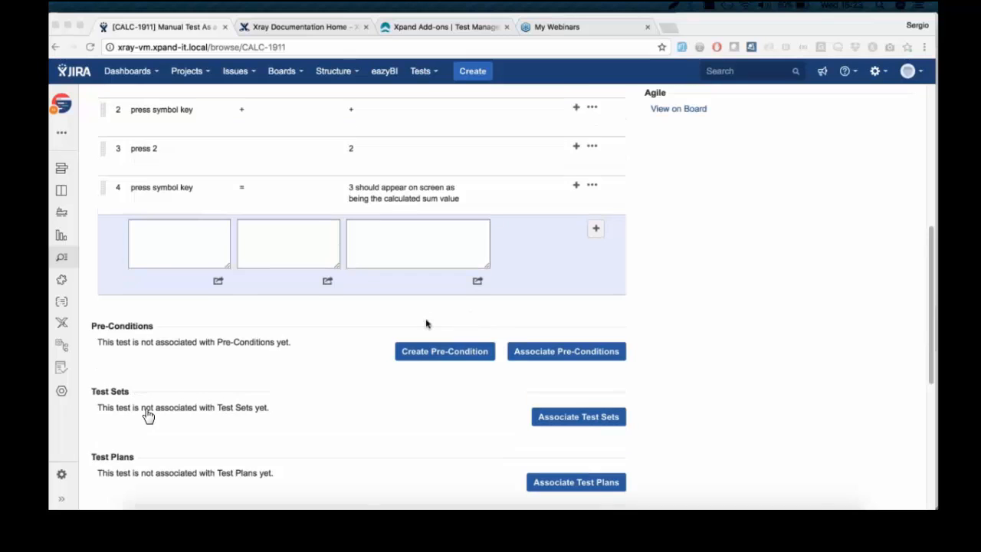
scroll(427, 324, up, 5)
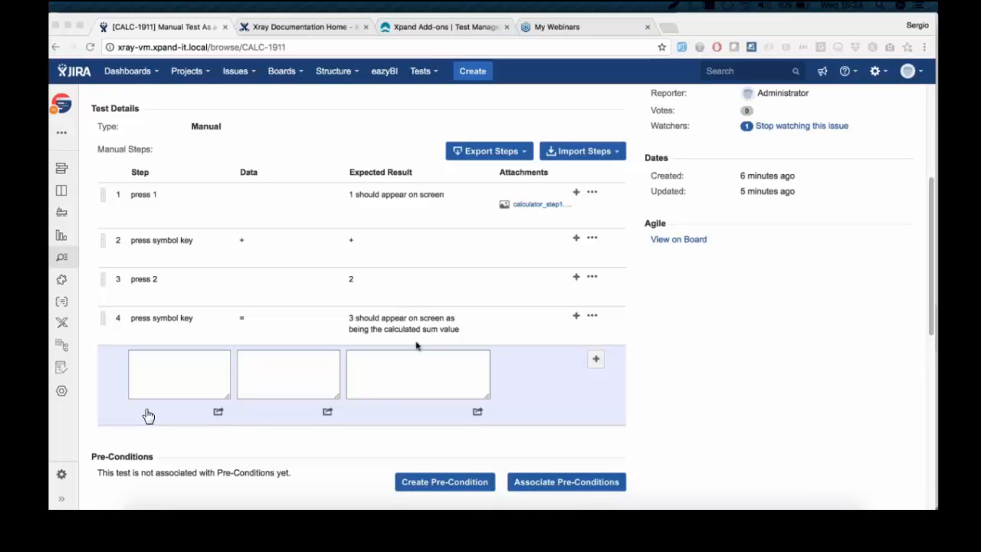
scroll(415, 345, down, 1)
scroll(416, 345, down, 2)
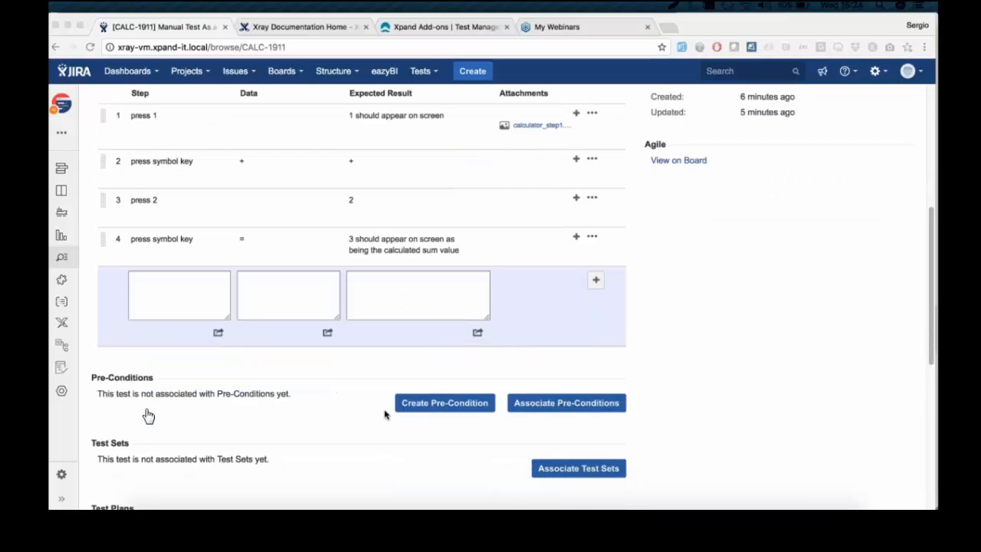
click(426, 407)
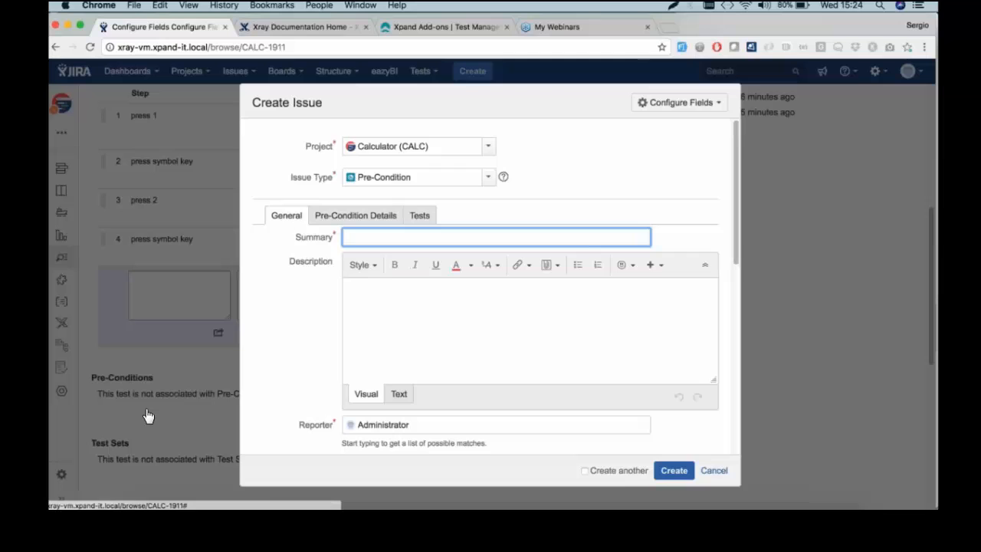
Enter the pre-condition summary 'calculator must be turned on'
click(419, 217)
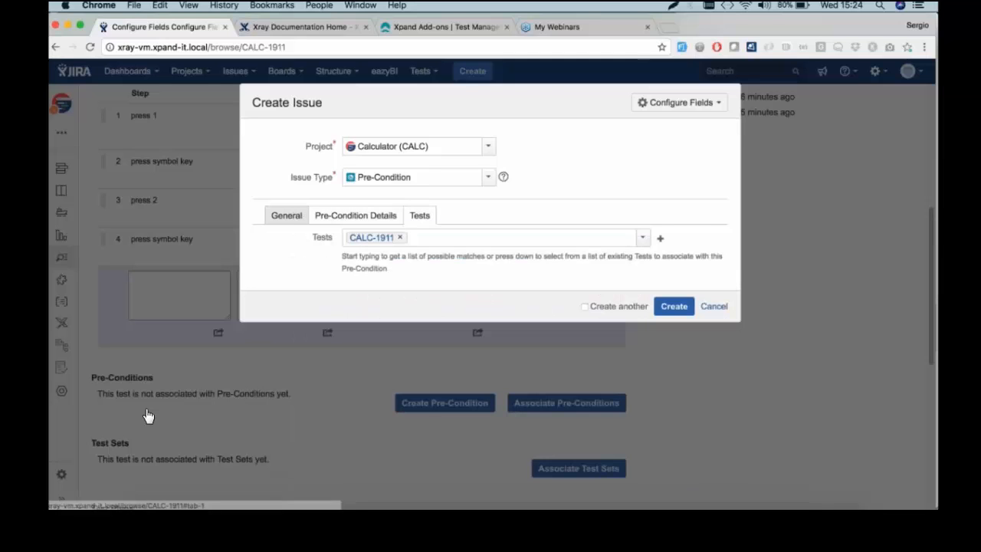
click(293, 220)
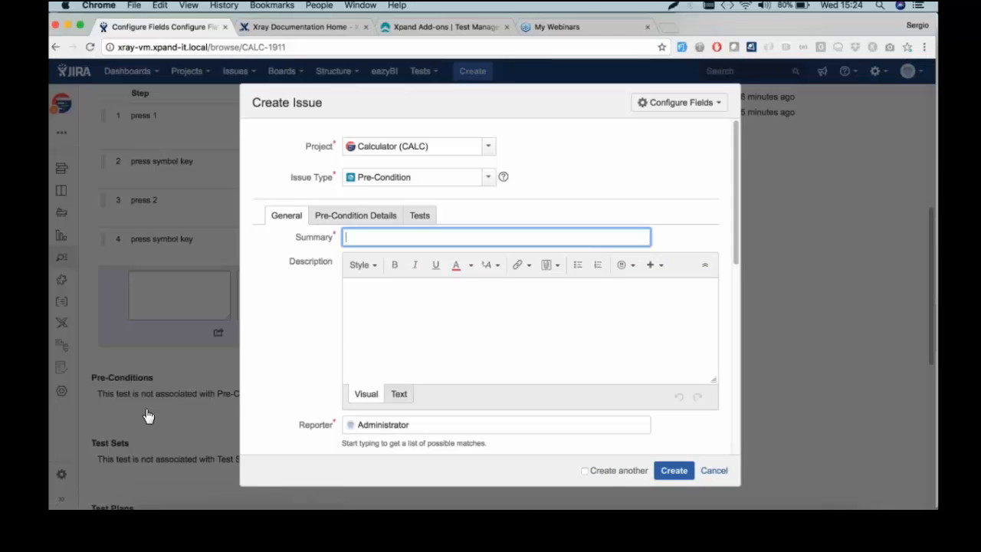
text(calculato)
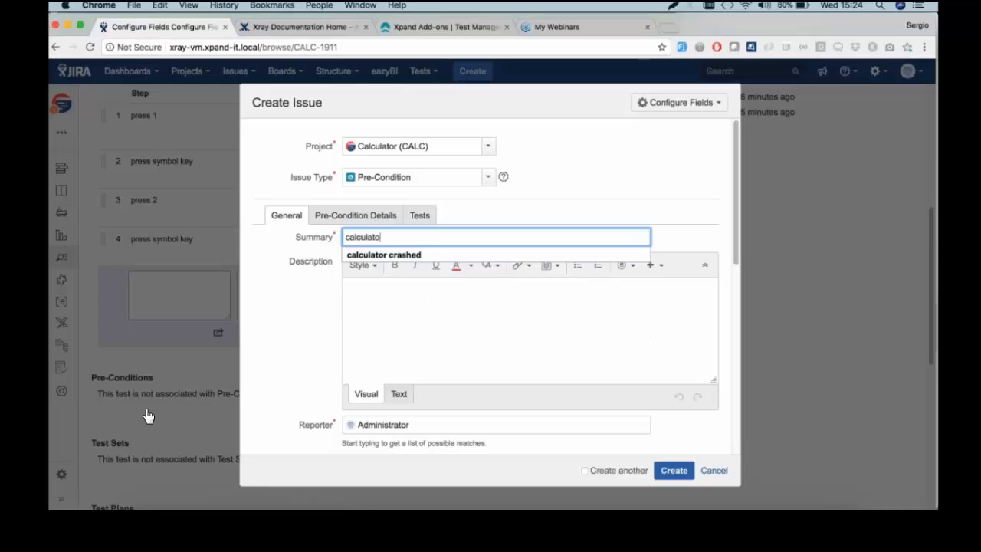
text(r must be turned on)
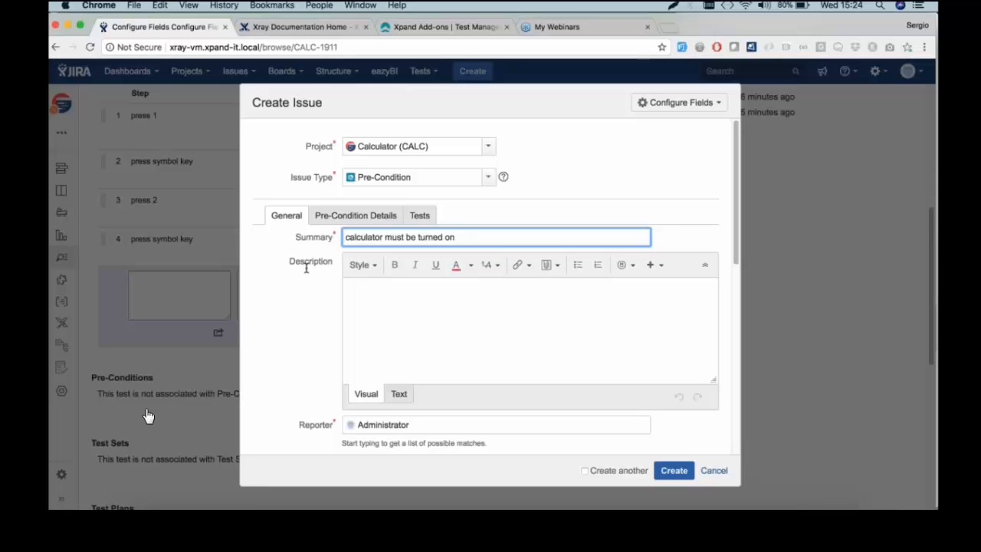
Keep type Manual, add the condition 'turn on the calculator', and create the pre-condition
click(356, 216)
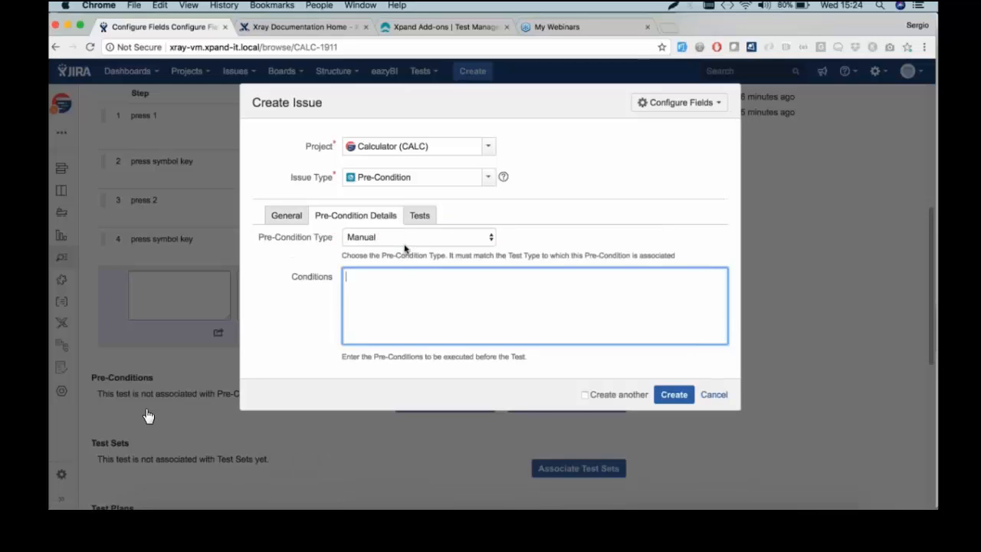
click(406, 241)
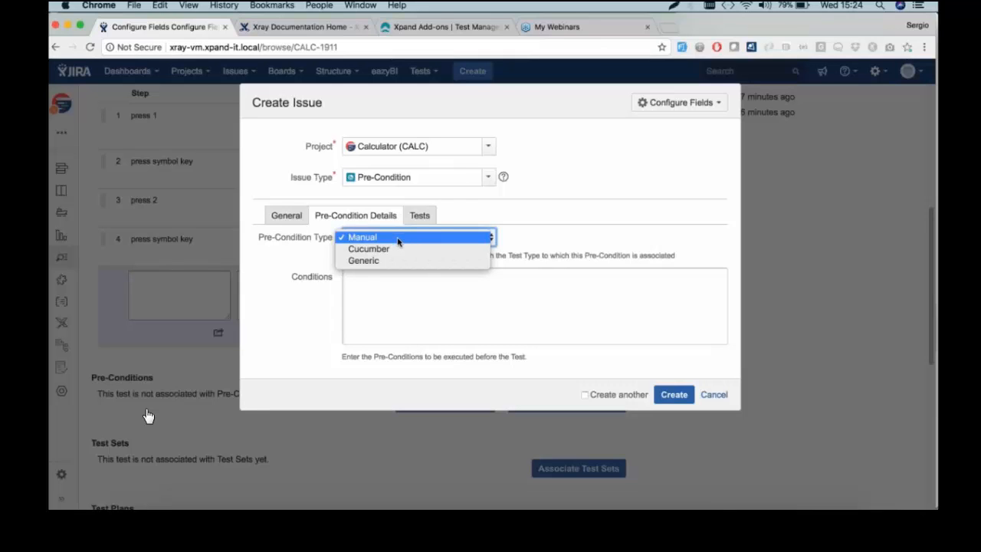
click(398, 239)
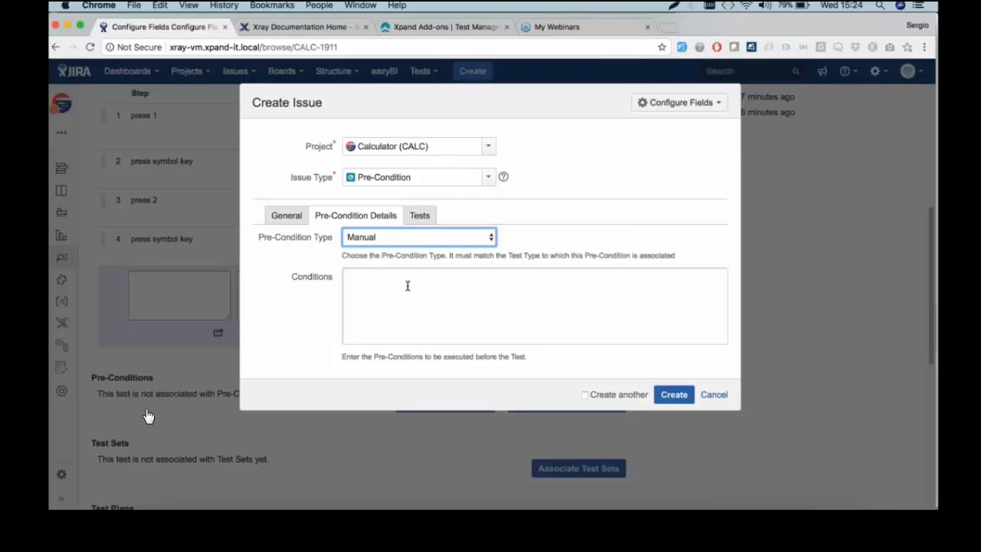
click(399, 285)
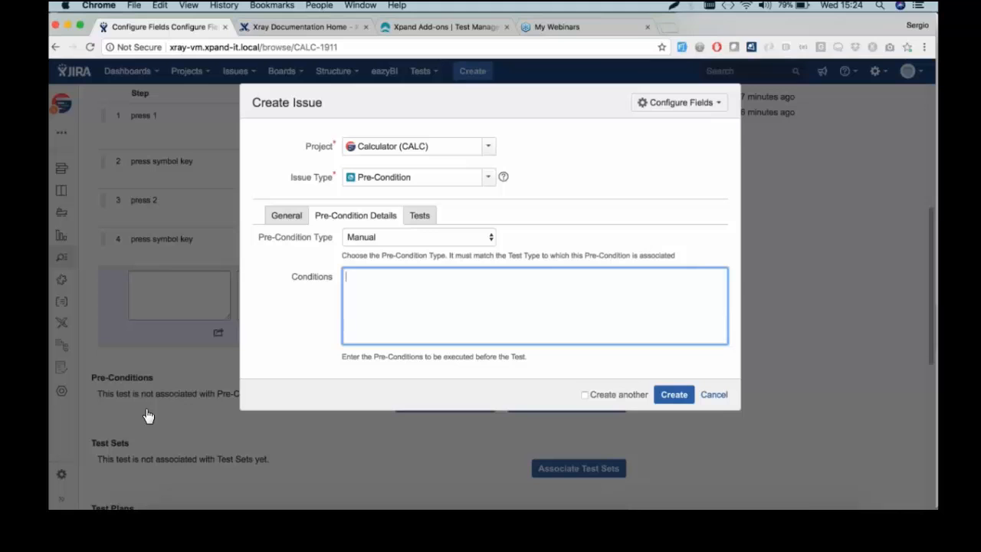
text(turn on the calcu)
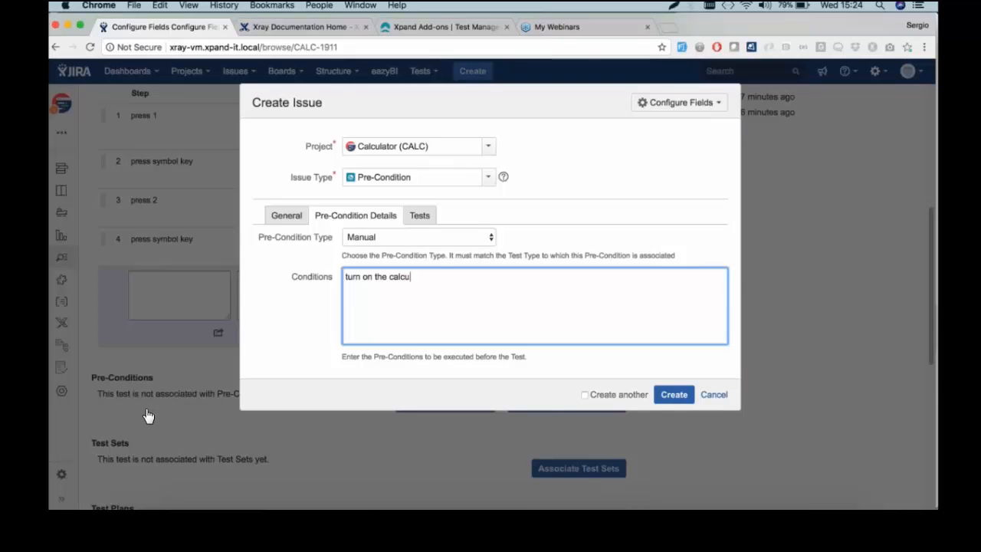
text(lator)
click(669, 392)
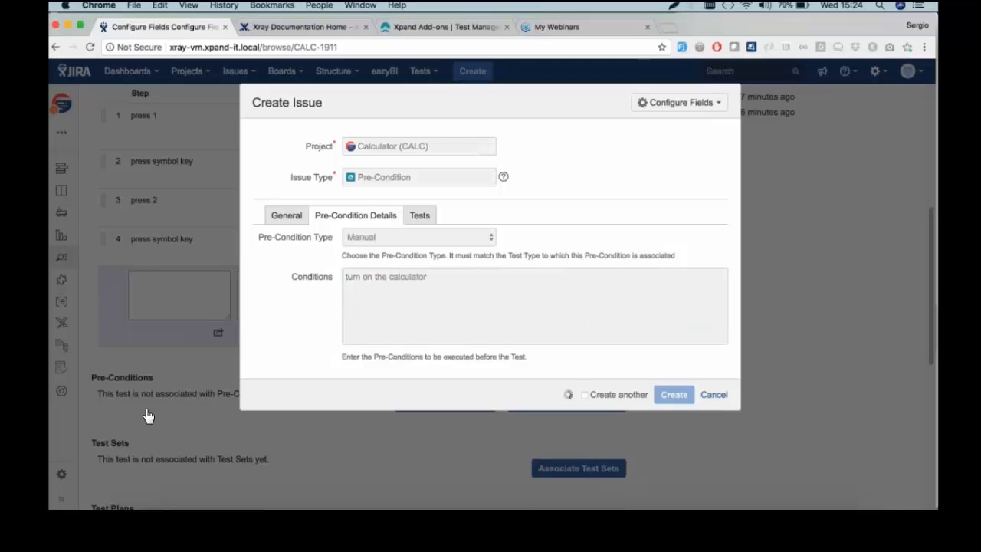
Open the new pre-condition CALC-1912, then return to test CALC-1911
scroll(148, 414, down, 10)
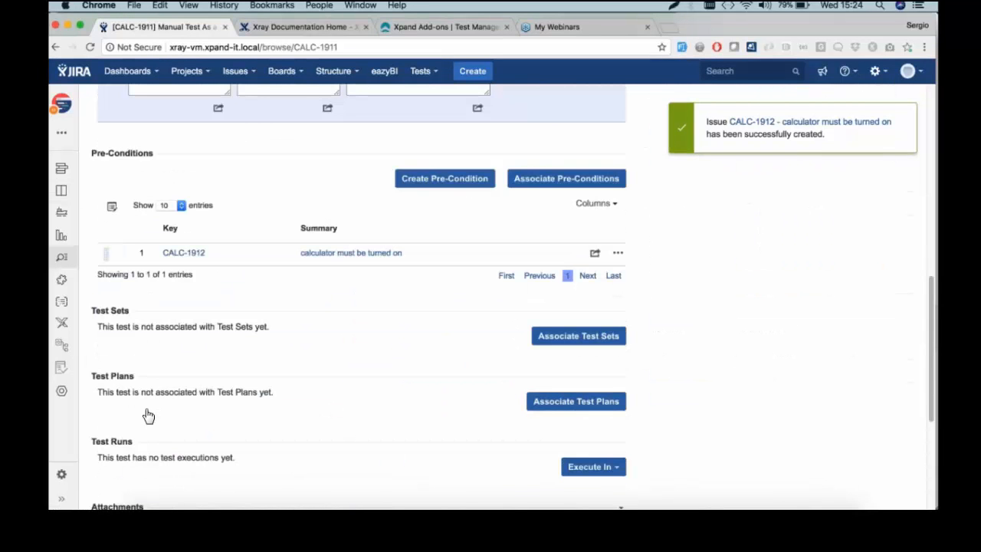
click(351, 254)
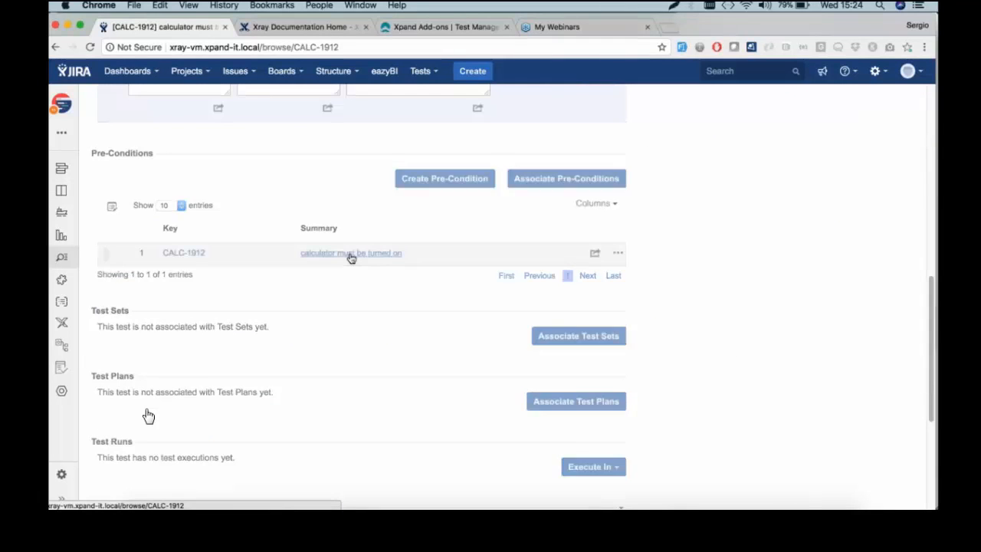
scroll(126, 378, up, 3)
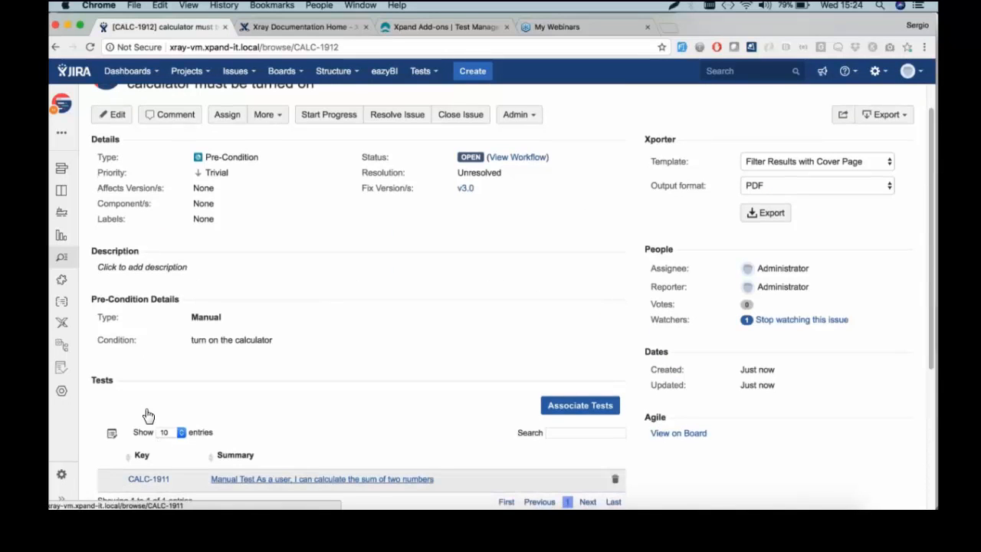
click(288, 479)
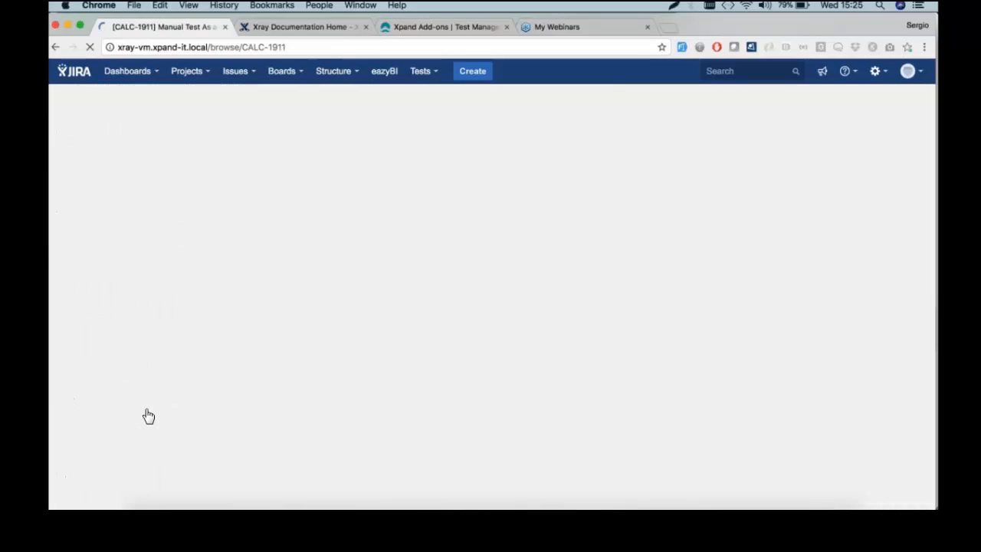
Scroll to CALC-1911's empty Test Sets, Test Plans, Test Runs and its link testing CALC-1910
scroll(317, 400, down, 5)
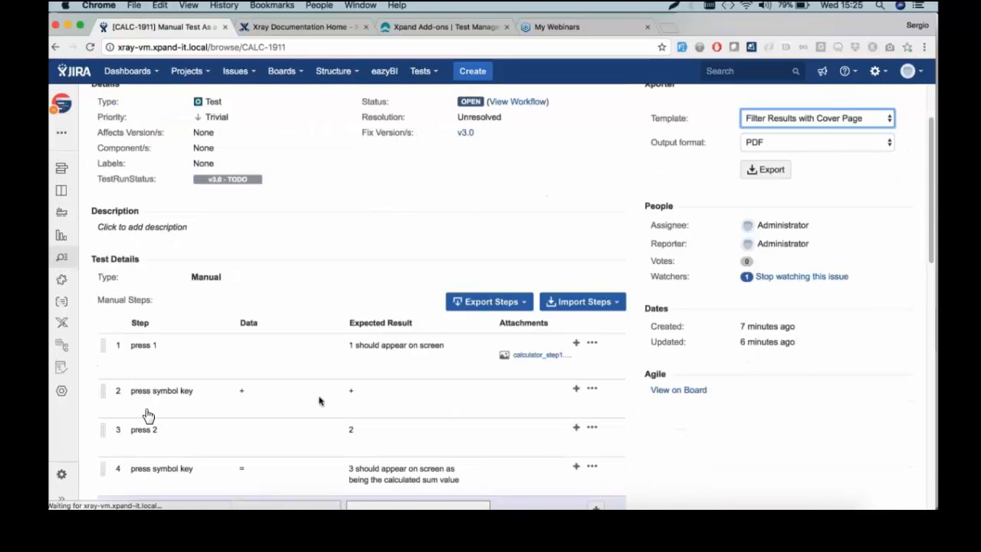
scroll(320, 401, down, 10)
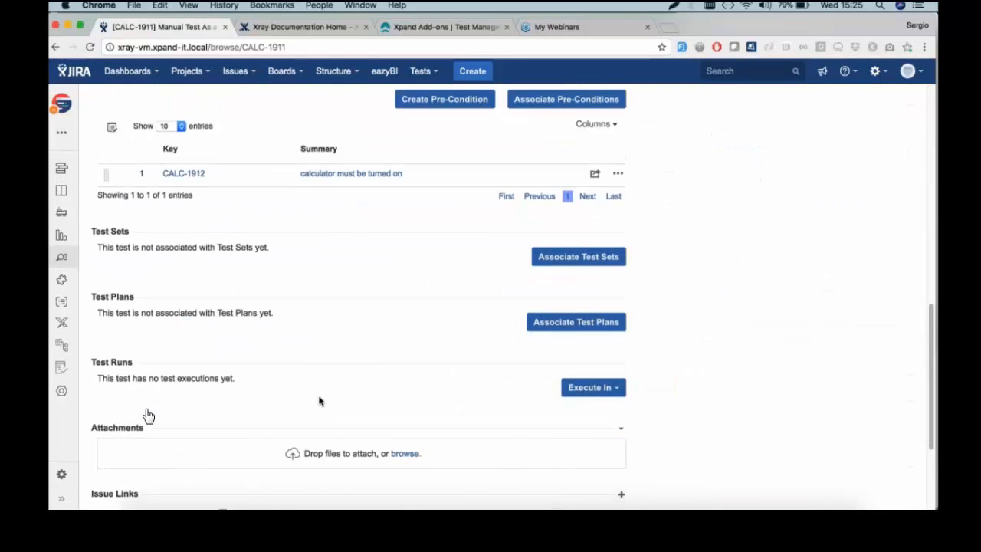
scroll(319, 401, down, 2)
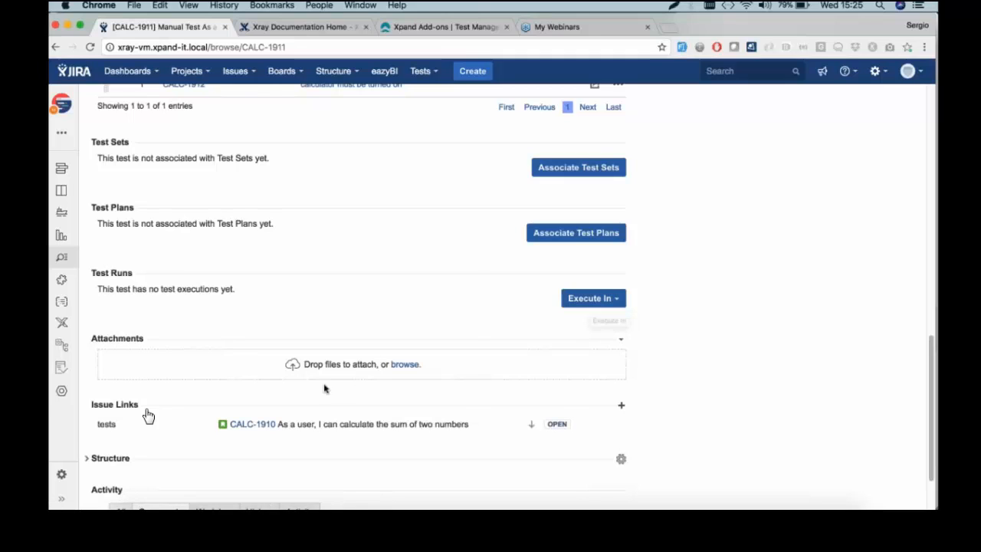
scroll(148, 414, down, 1)
scroll(148, 415, up, 1)
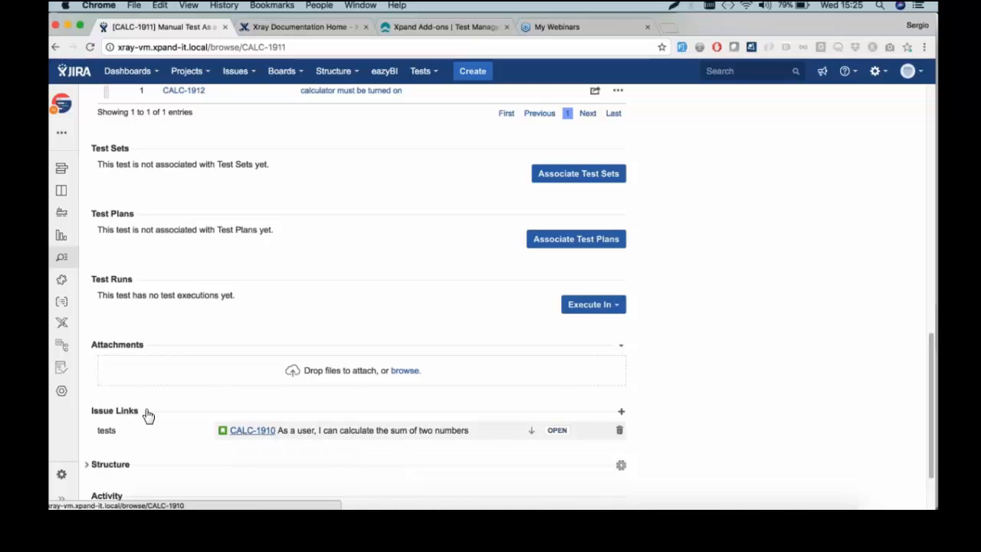
Open the linked story CALC-1910
click(253, 431)
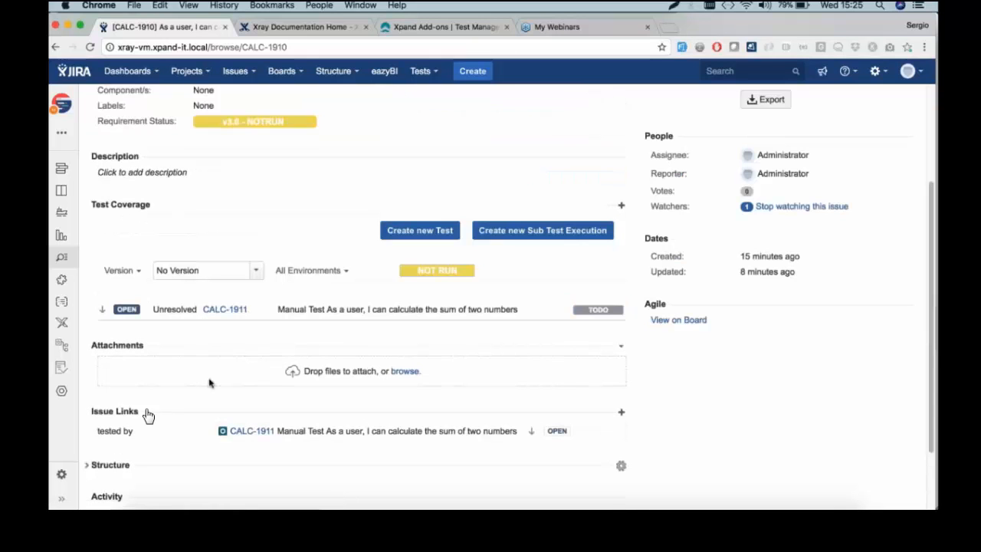
scroll(148, 415, up, 2)
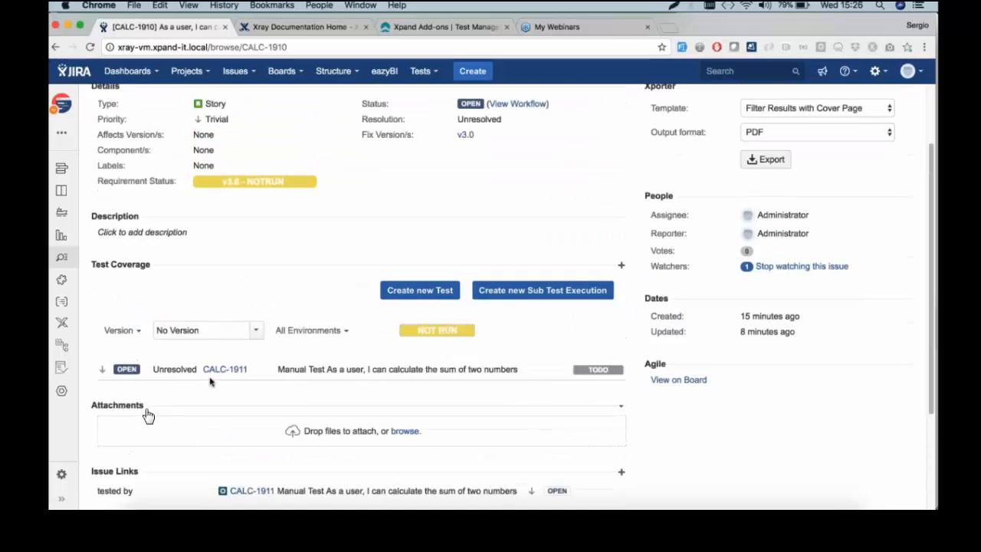
scroll(148, 415, up, 1)
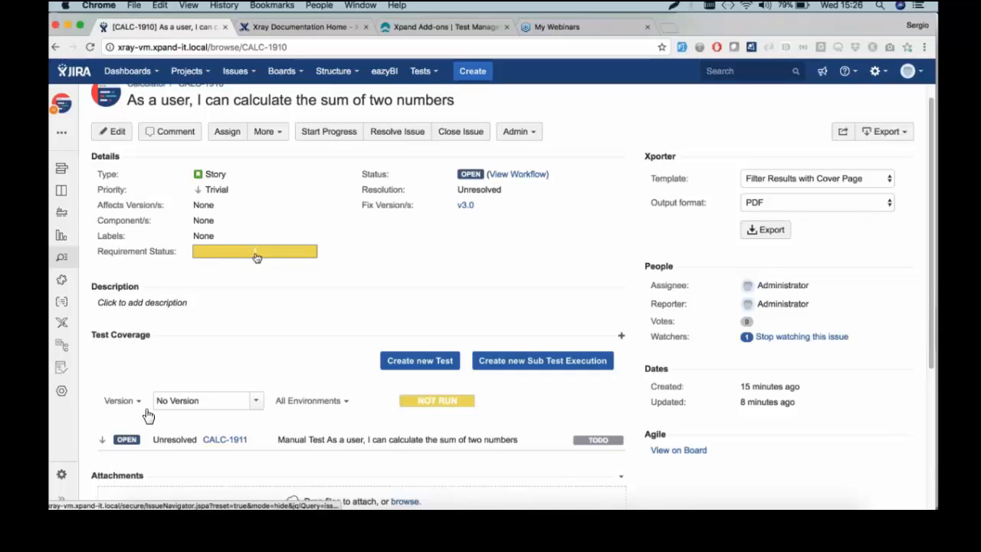
Set the Test Coverage version filter to v3.0
mouse_move(257, 257)
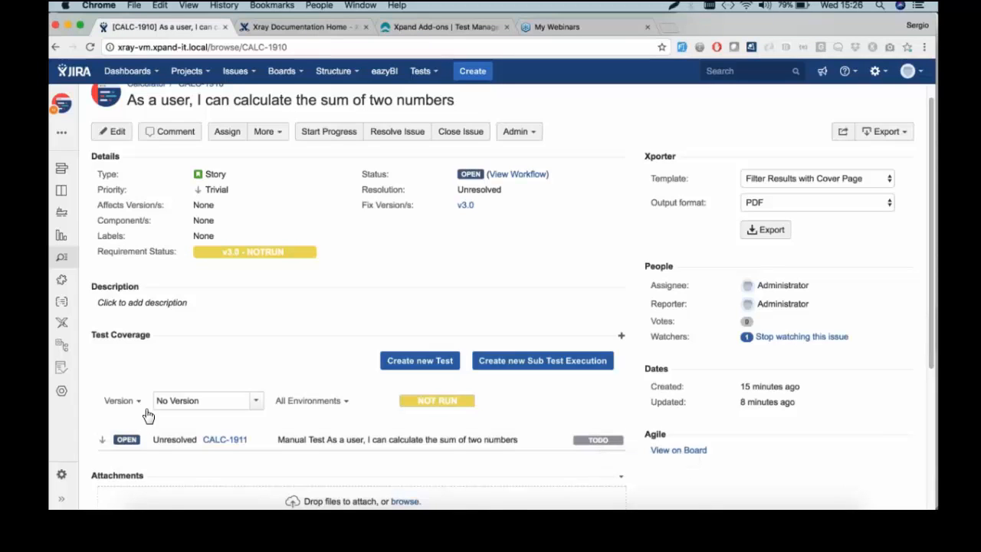
click(256, 400)
key(Down)
key(Down)
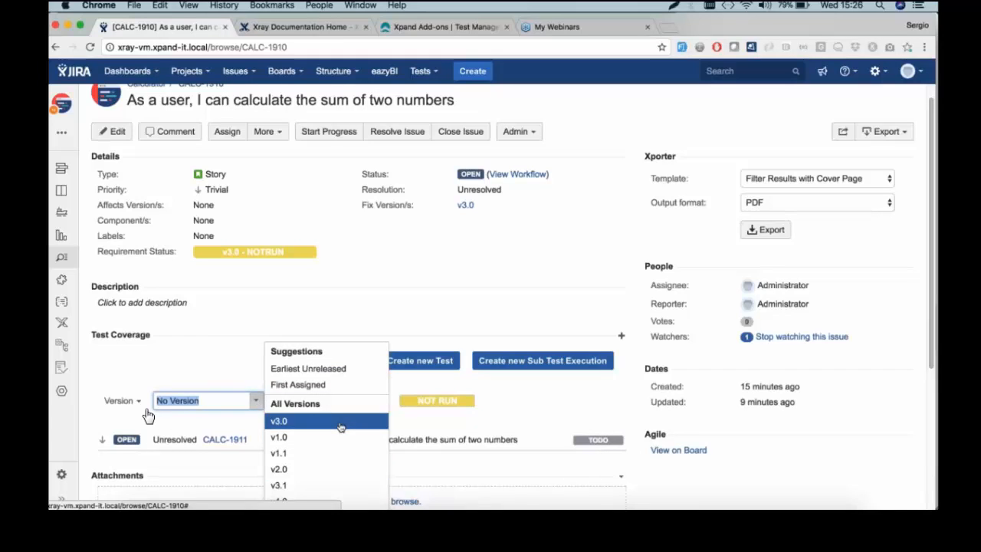
key(Return)
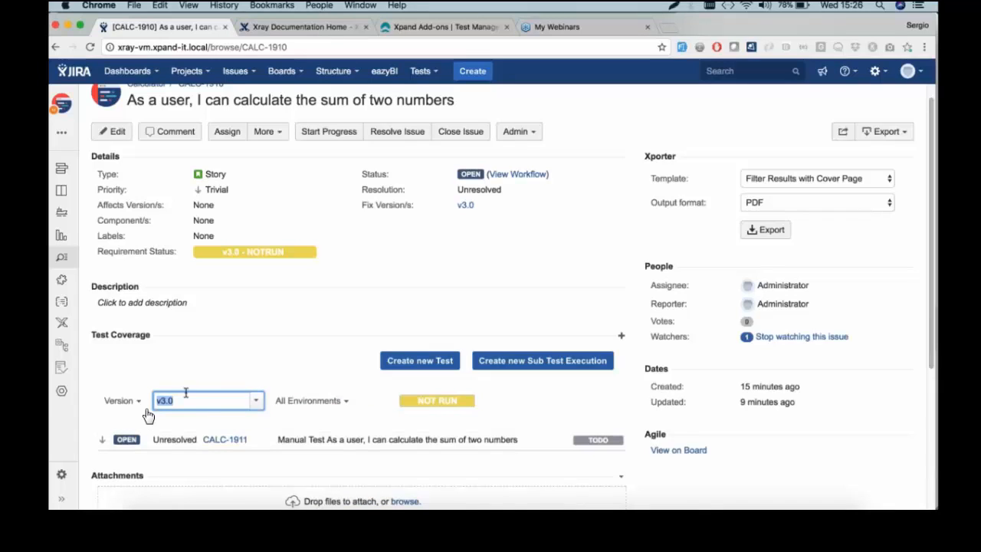
click(232, 363)
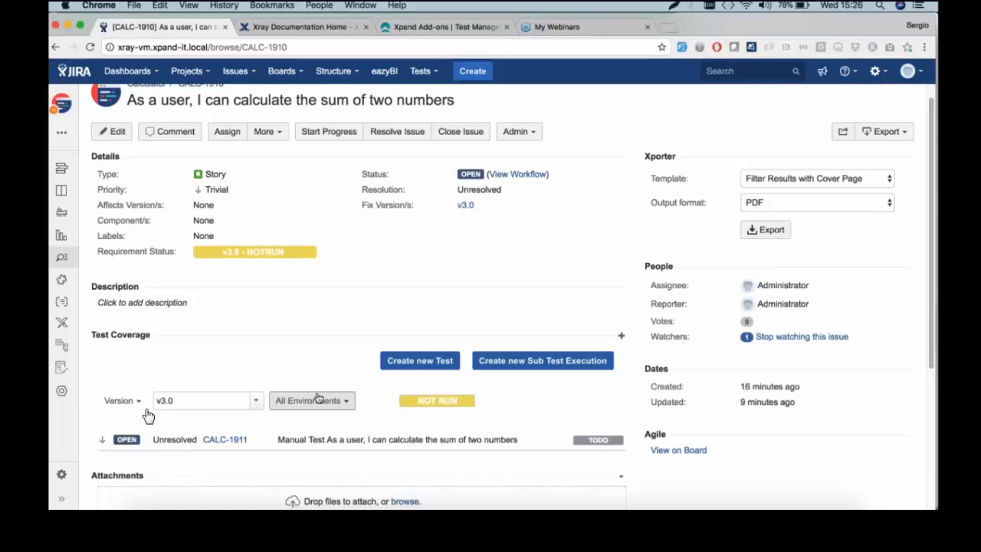
Start a new test for the story, prefixing its summary with 'Generic'
click(447, 361)
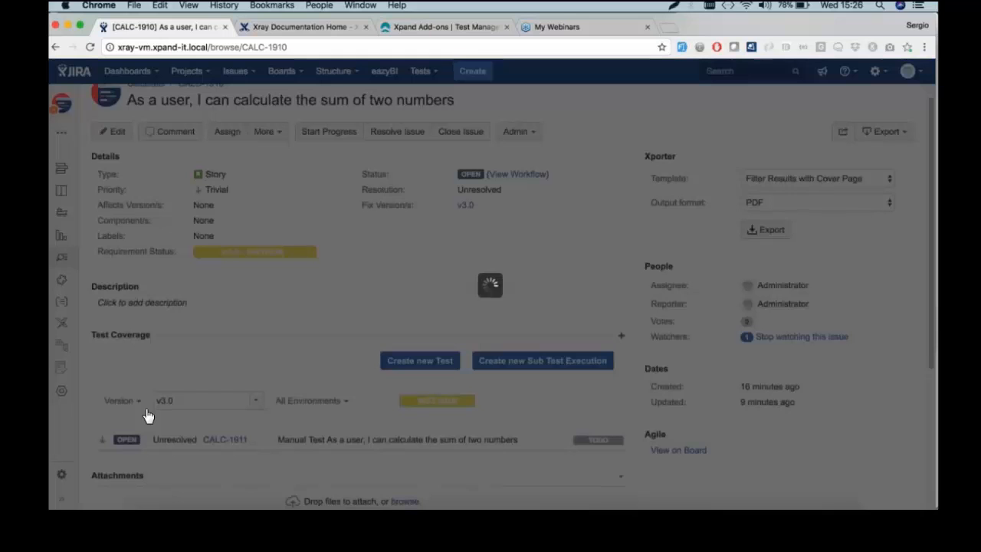
key(Left)
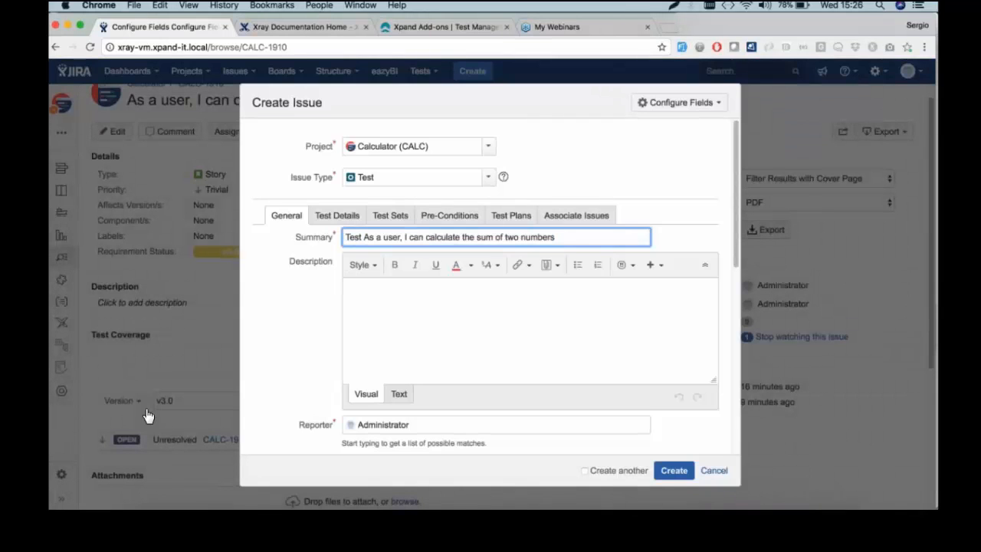
text(Generic)
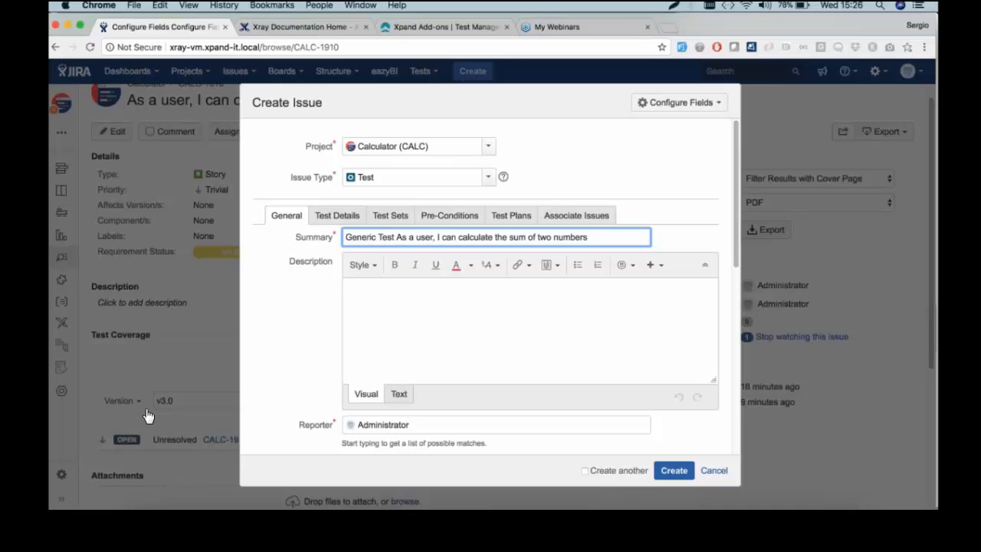
Set Test Type to Generic with definition classname.classmethod and create the test
click(338, 215)
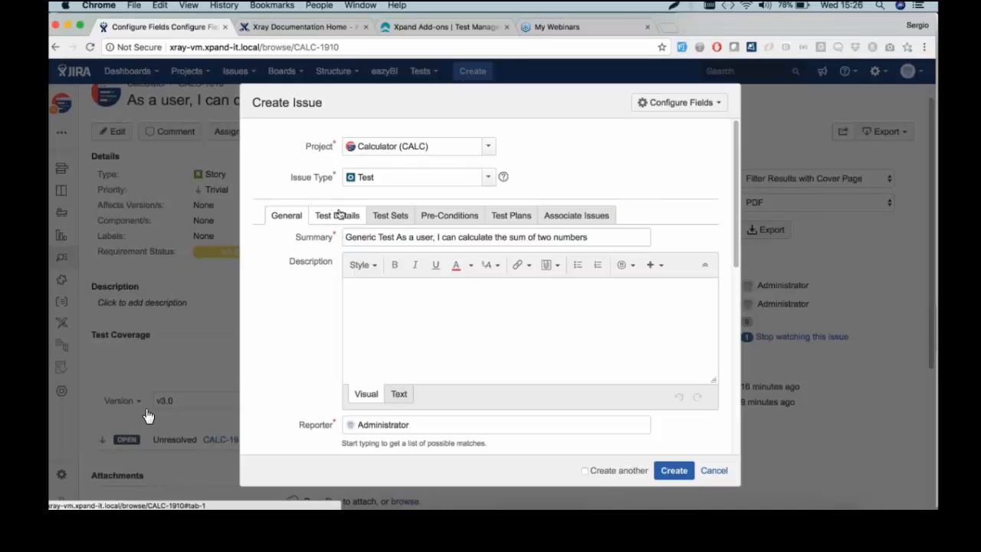
click(381, 238)
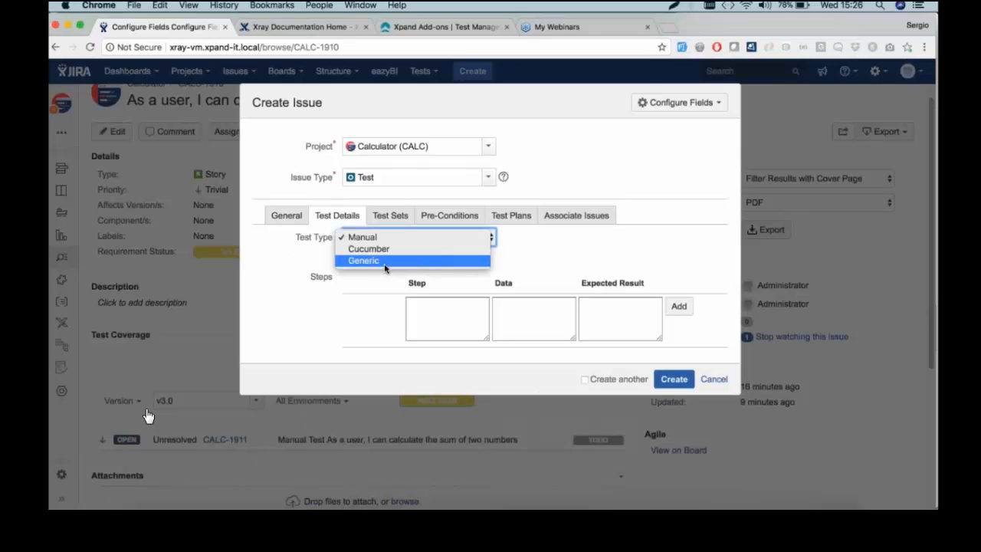
click(385, 264)
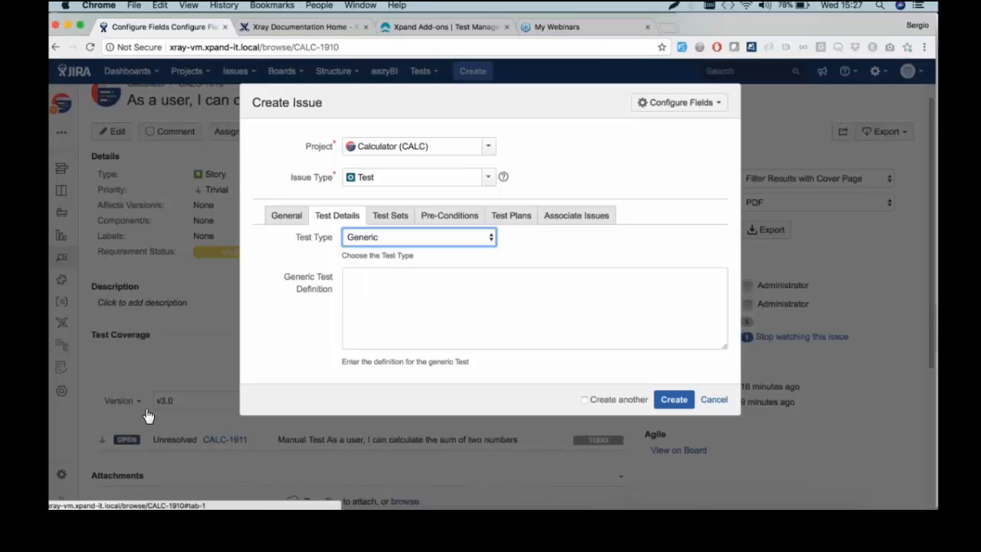
click(369, 237)
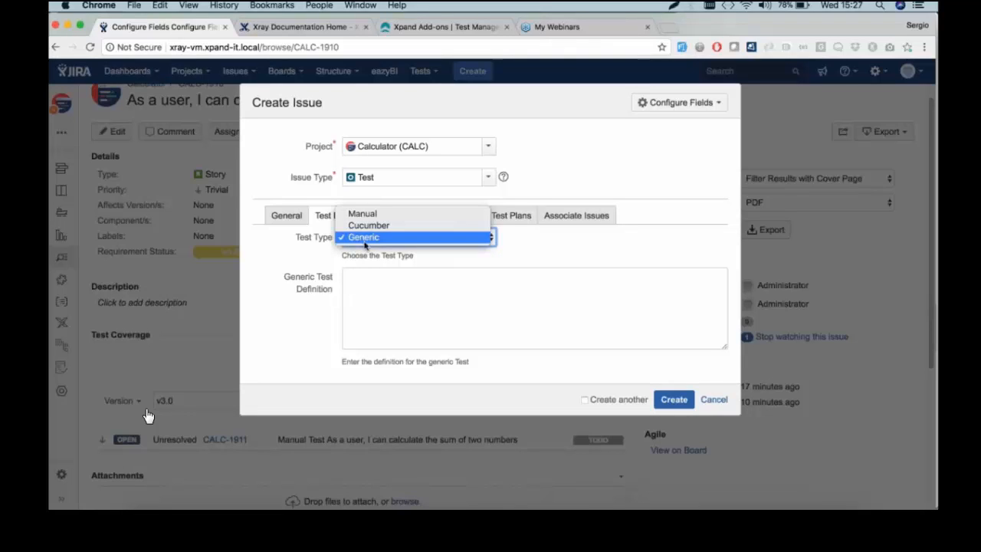
click(406, 314)
click(403, 295)
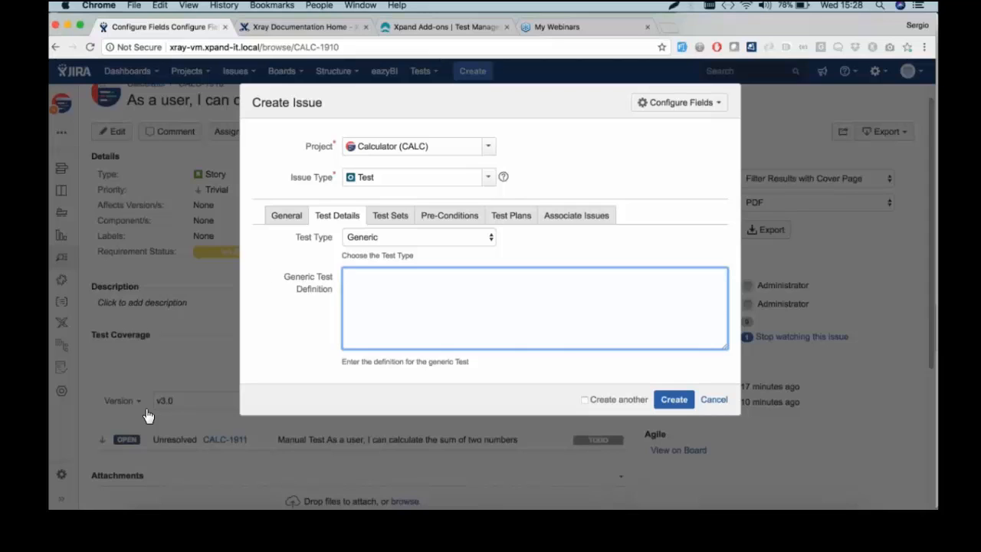
text(classname.classmeth)
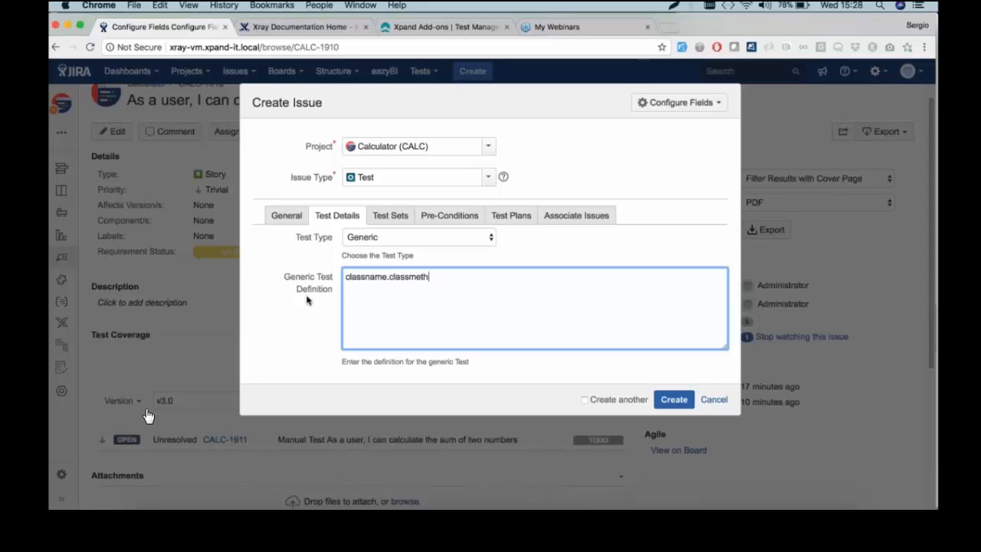
text(od)
click(676, 409)
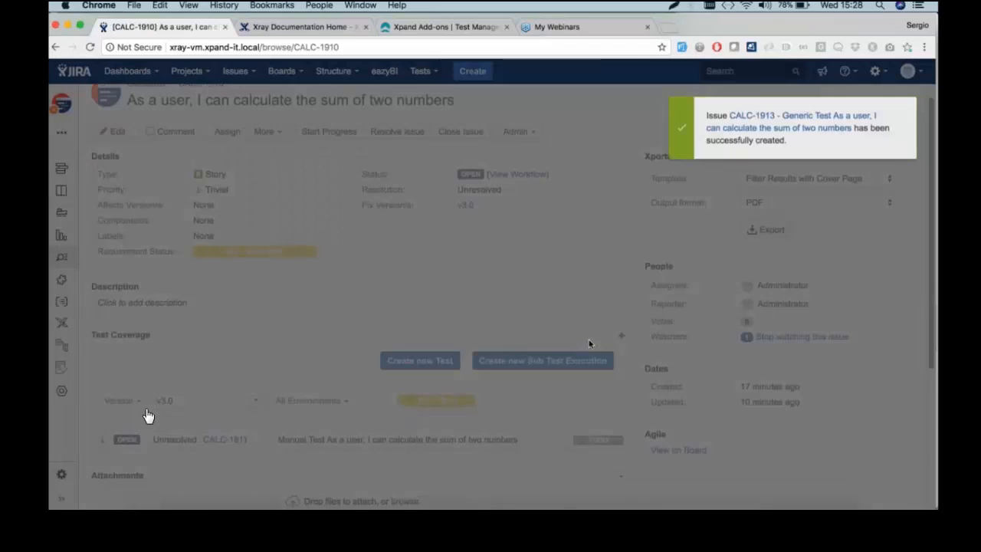
Start another test for the story, prefixing its summary with 'Cucumber'
scroll(148, 416, down, 2)
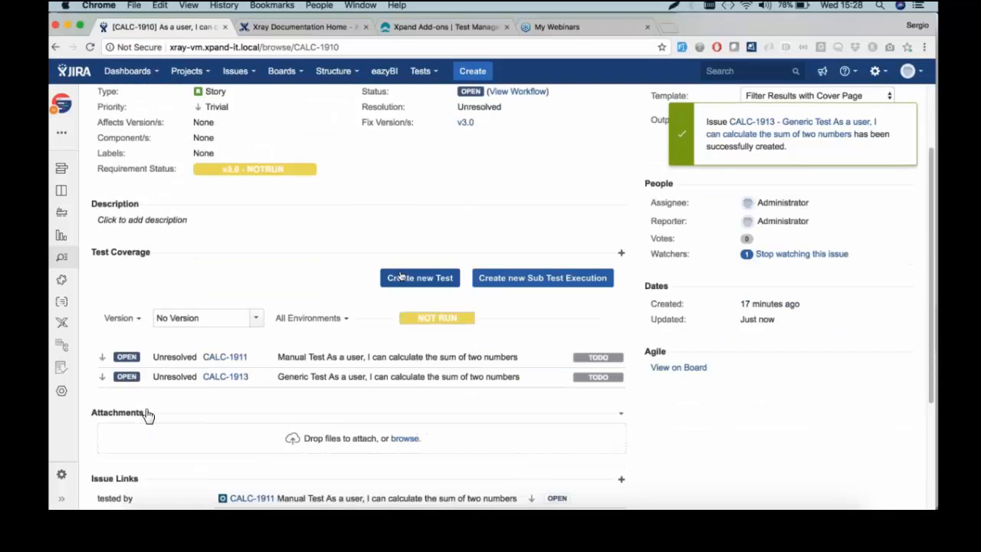
click(399, 276)
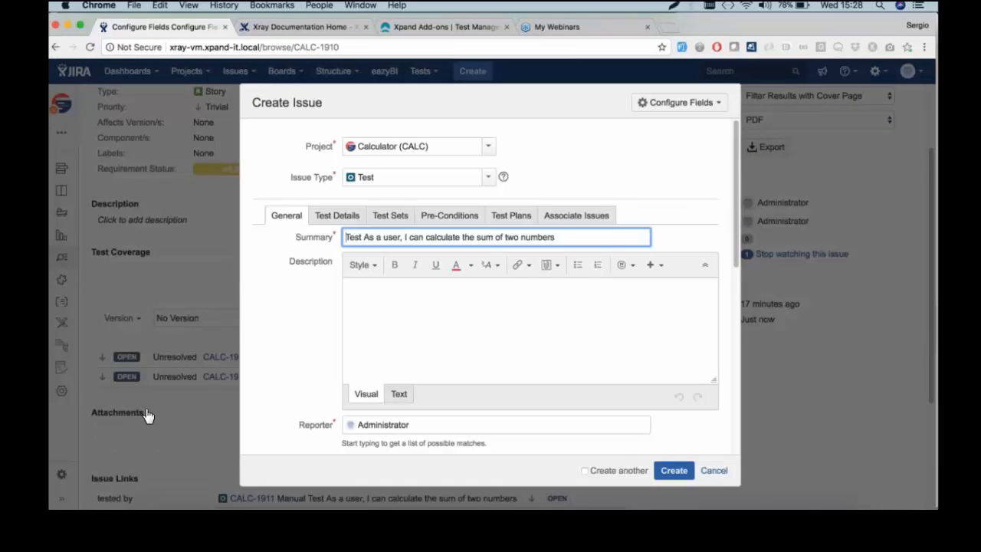
text(Cucumber)
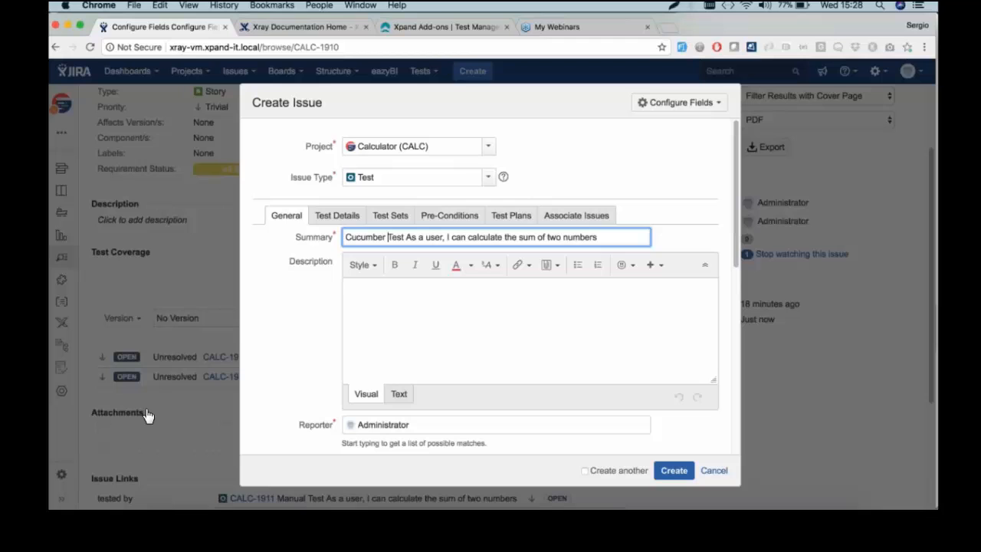
Set Test Type to Cucumber with scenario type Scenario Outline
click(335, 217)
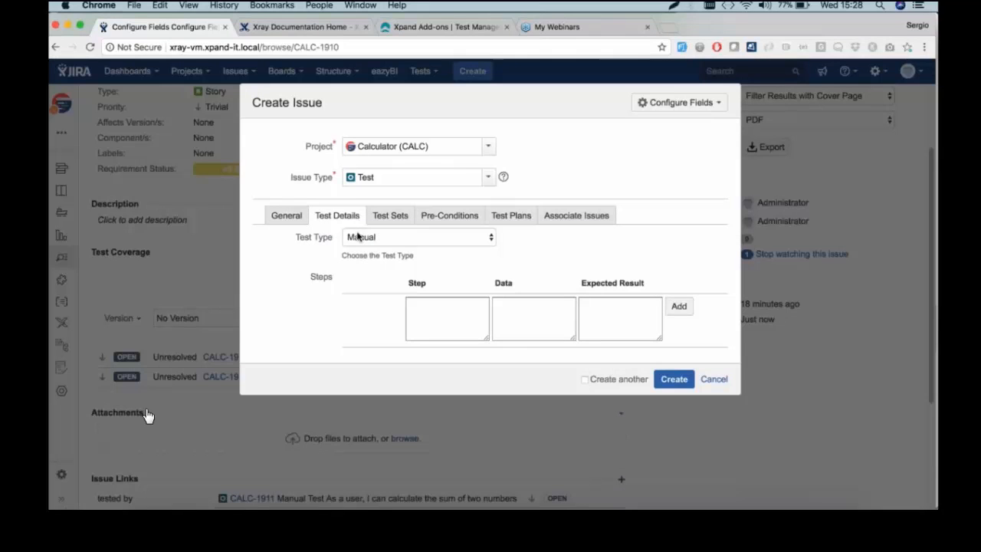
click(362, 238)
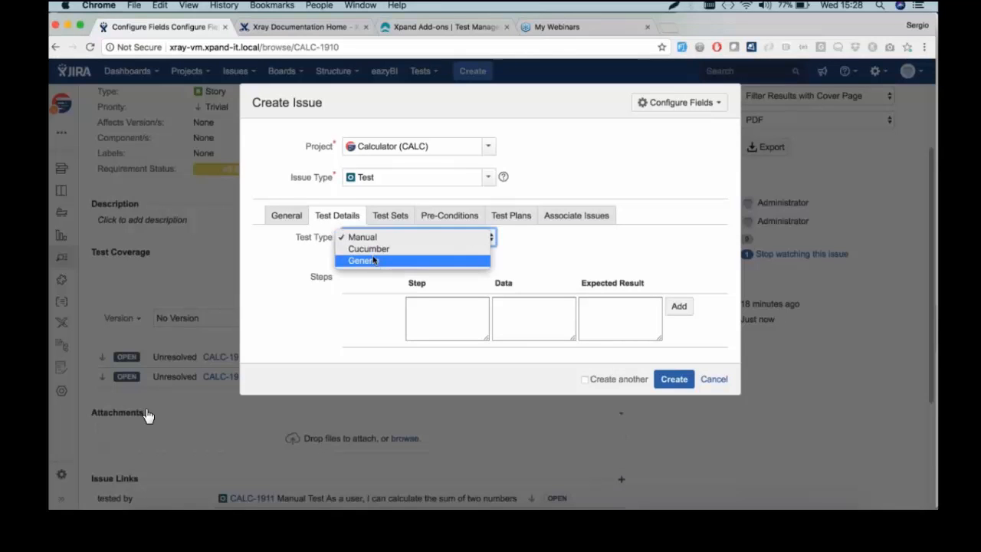
click(373, 250)
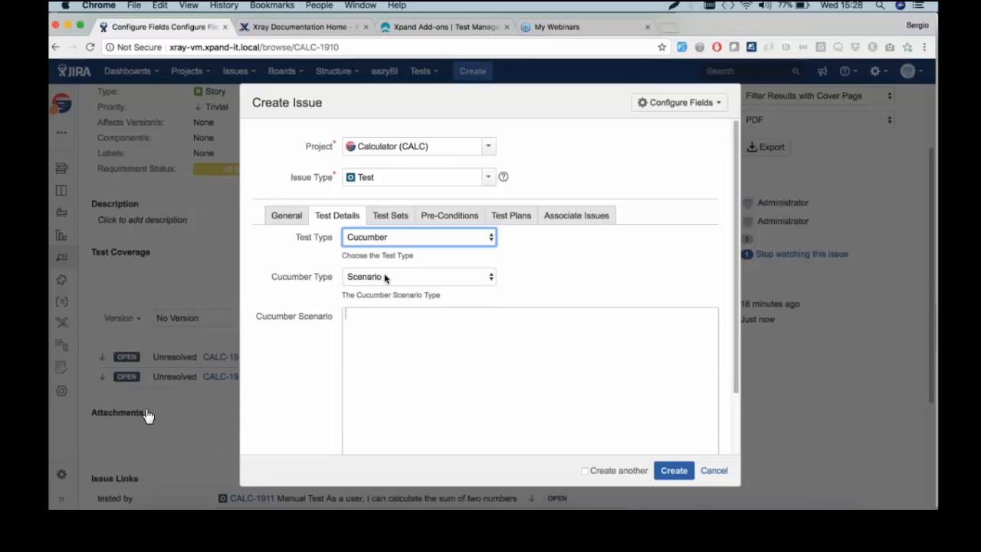
click(385, 278)
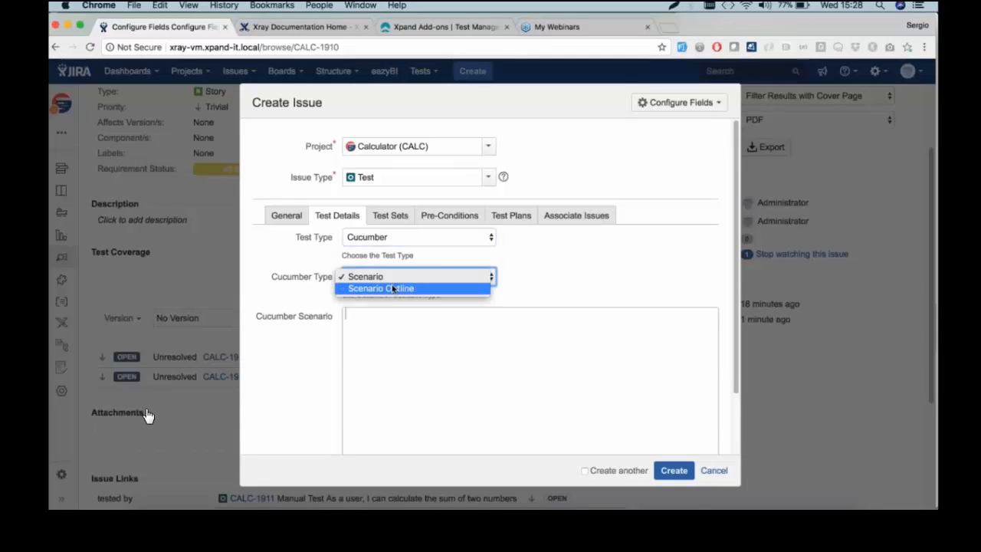
click(394, 288)
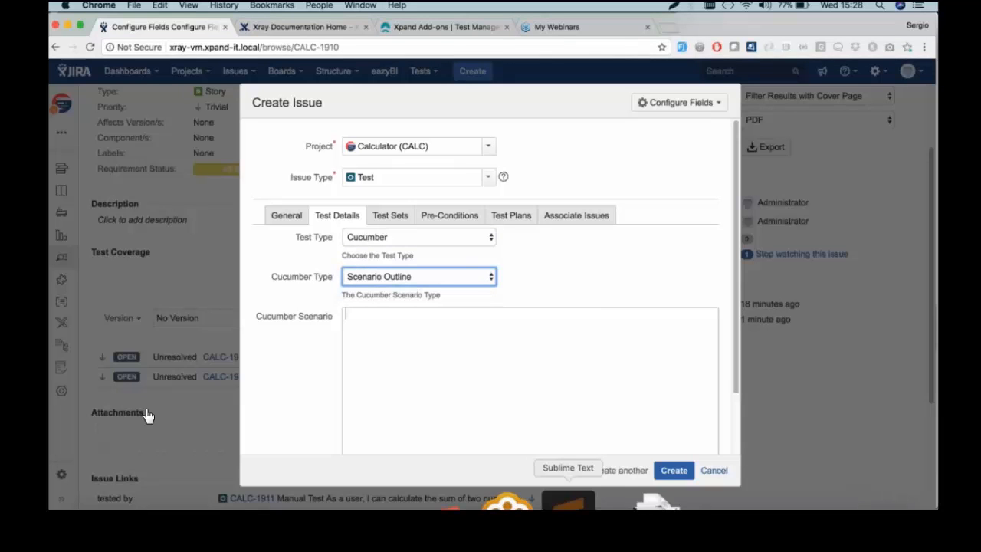
Paste the scenario steps and Examples table from Sublime Text and create the test
key(super+a)
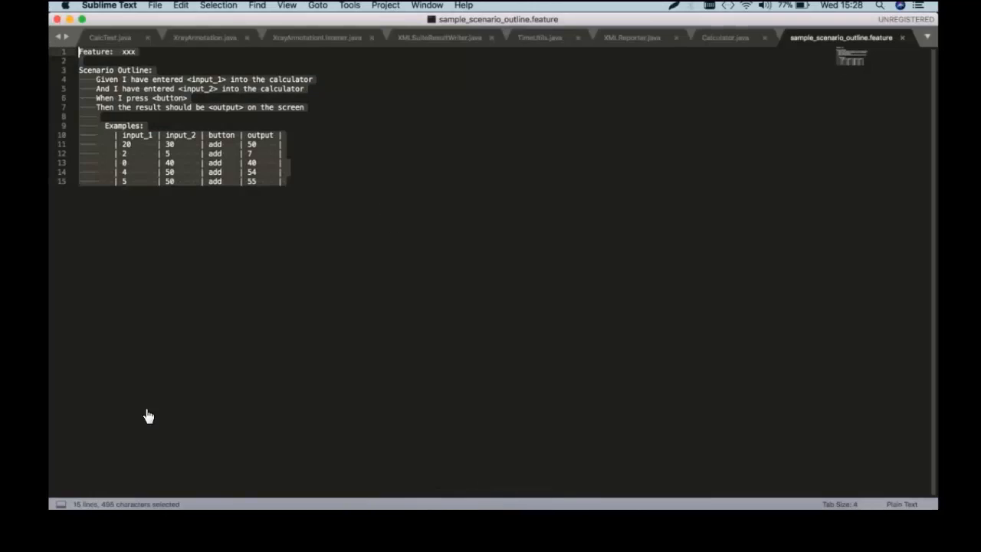
drag(149, 416, 74, 80)
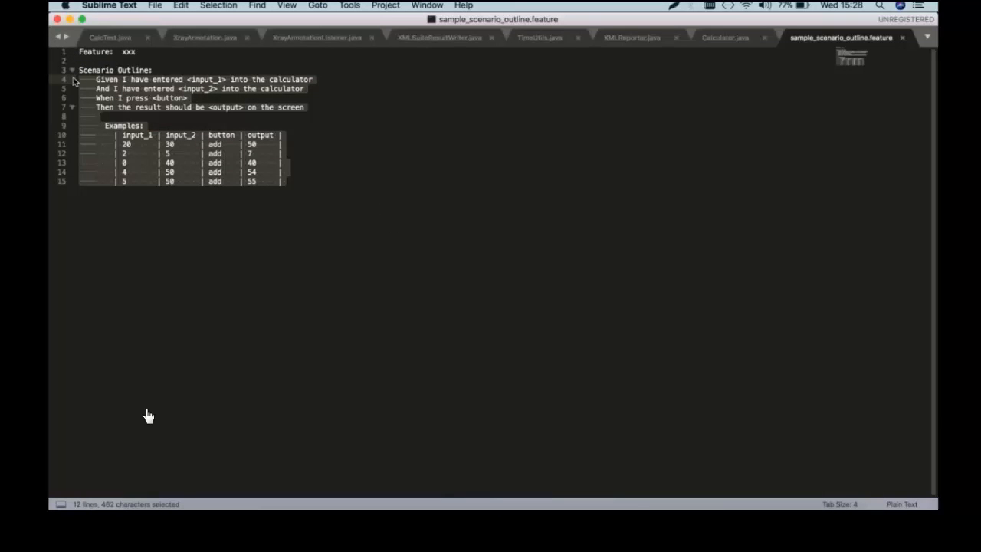
key(super+c)
key(super+Tab)
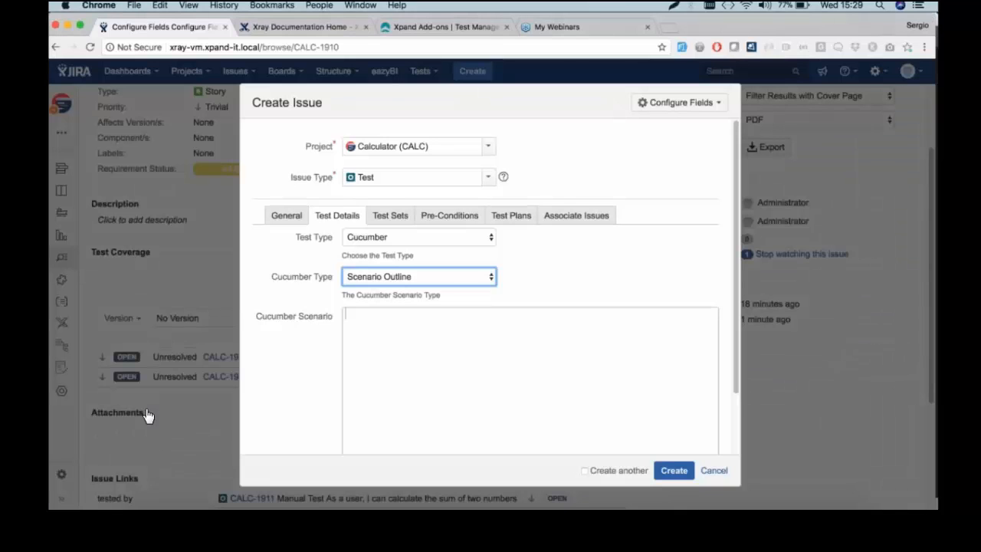
click(438, 334)
key(super+v)
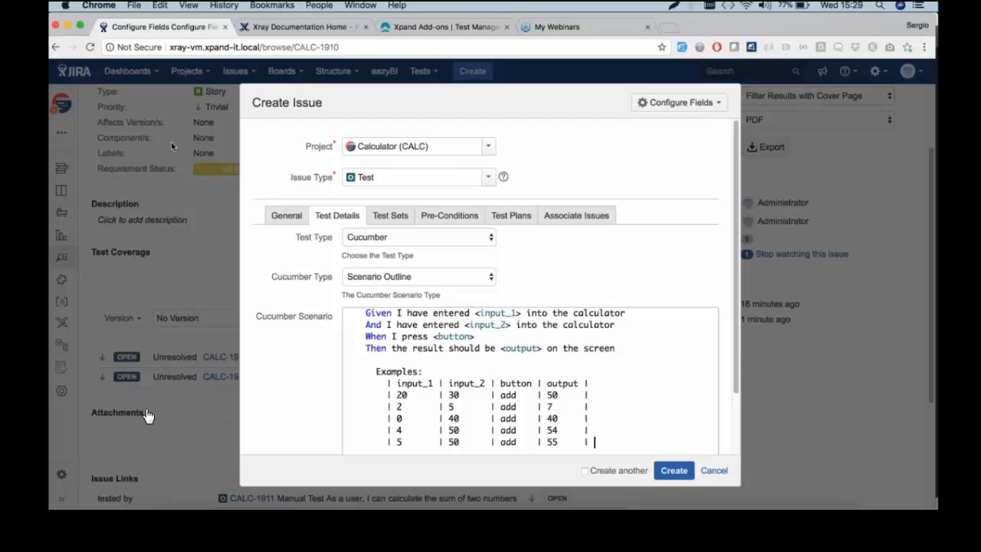
click(683, 473)
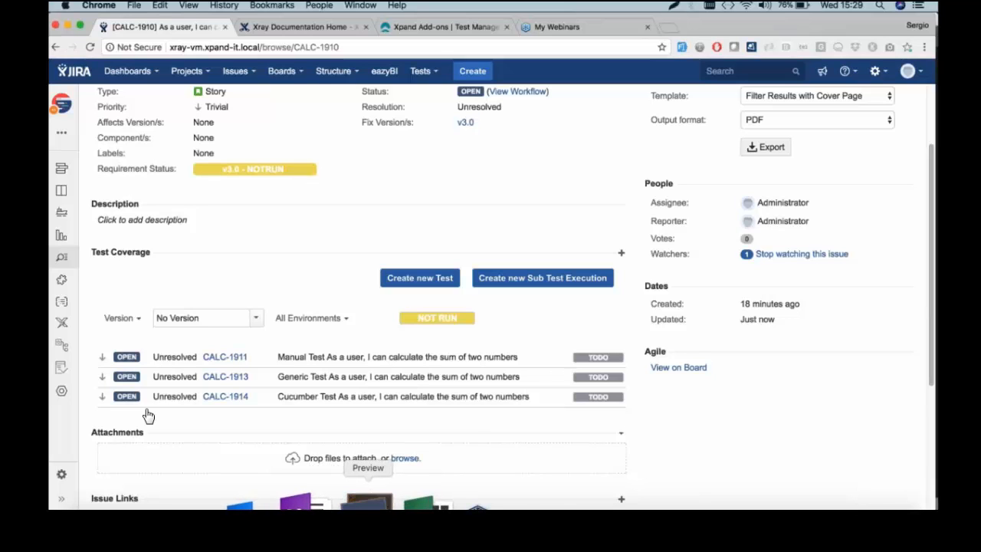
click(368, 502)
scroll(599, 314, up, 3)
scroll(600, 314, up, 10)
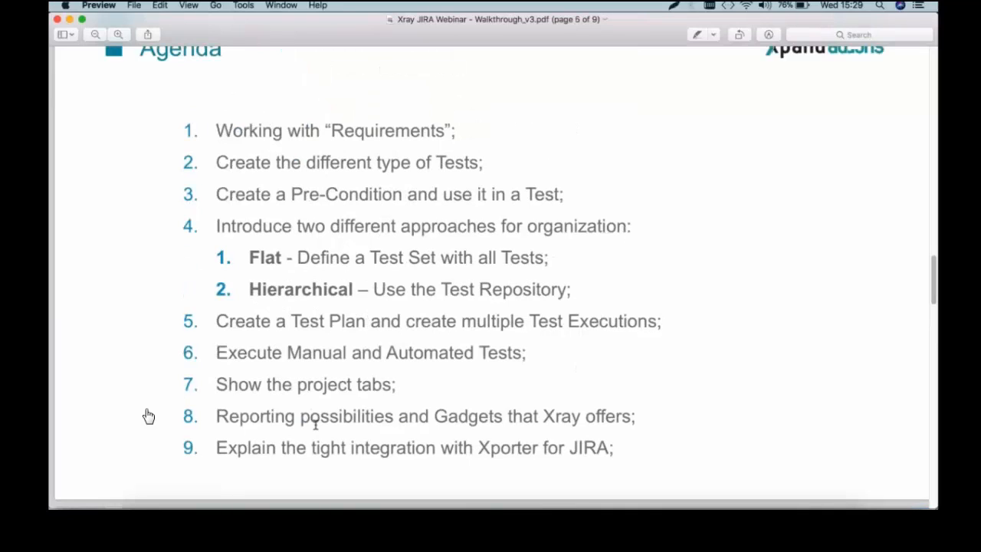
mouse_move(176, 506)
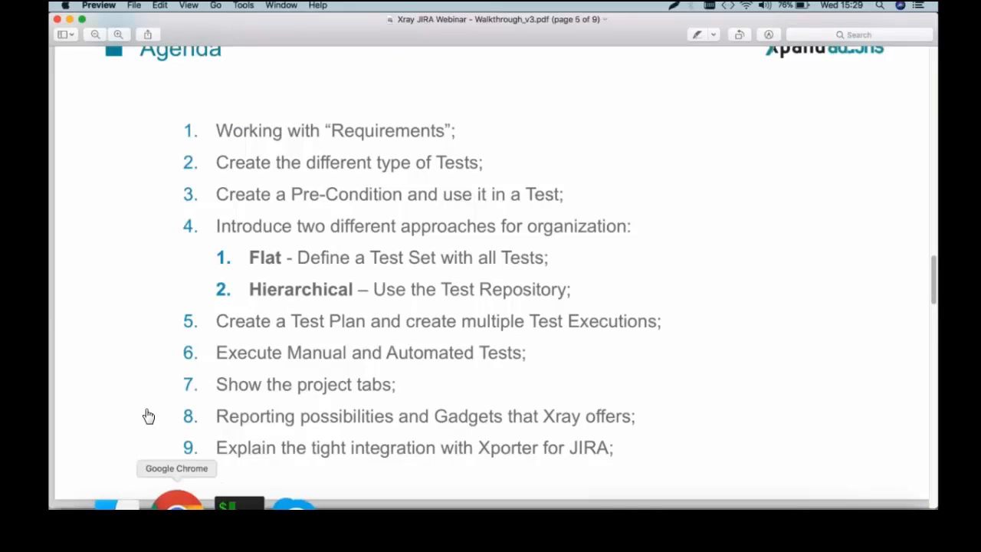
click(177, 506)
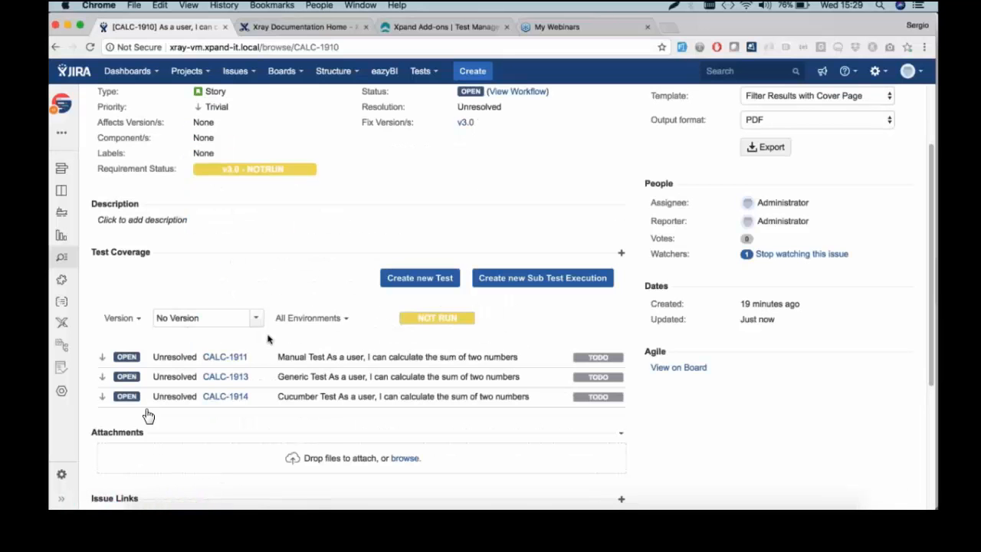
scroll(267, 338, up, 3)
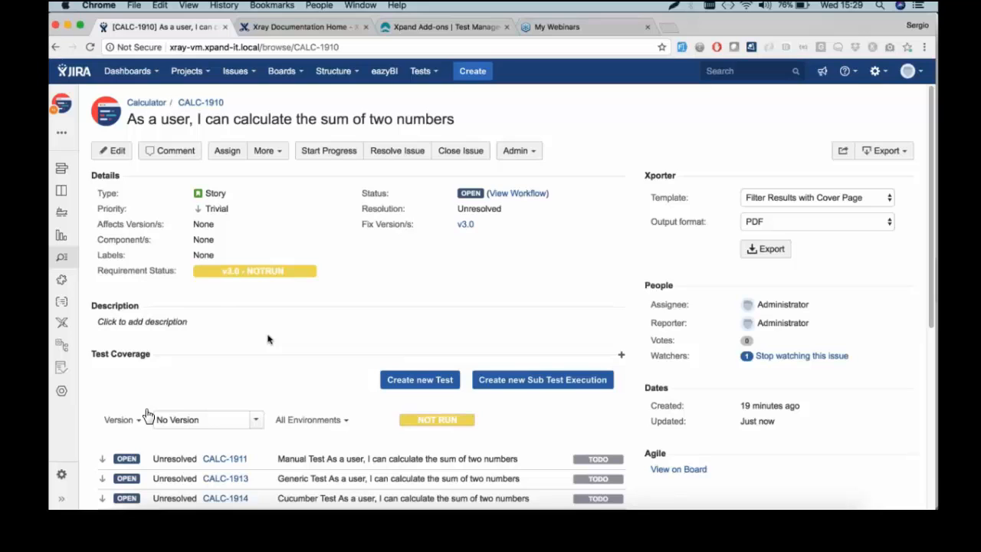
mouse_move(398, 507)
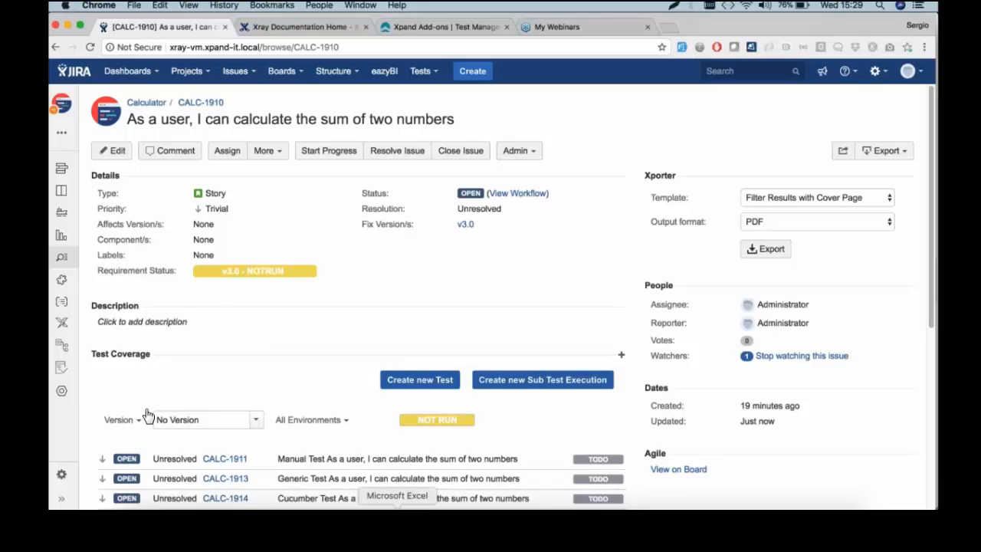
click(353, 501)
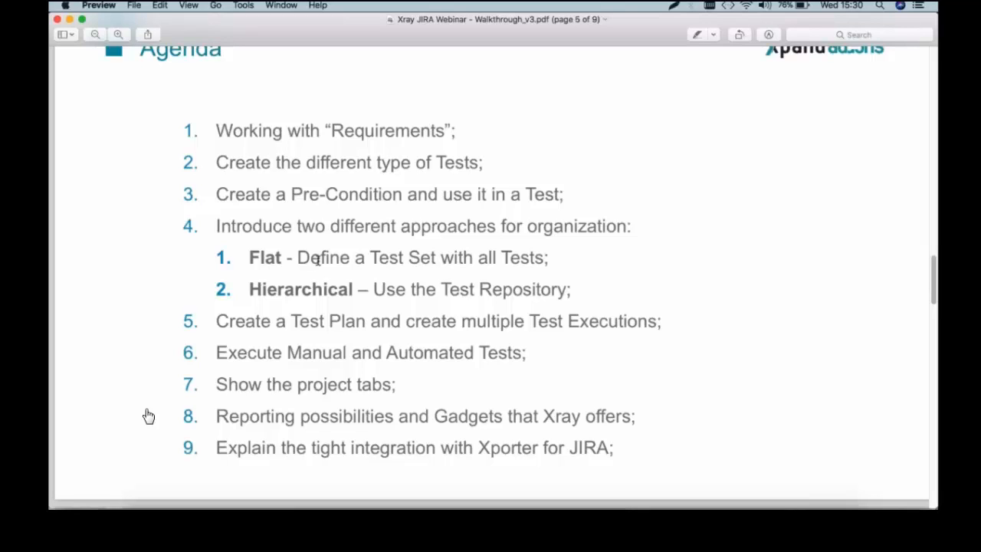
key(super+Tab)
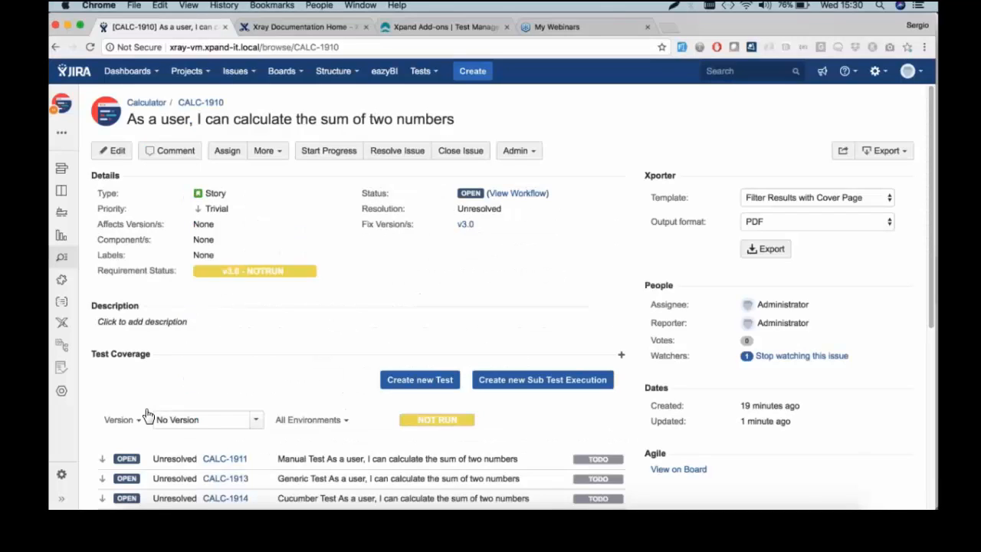
scroll(148, 415, down, 1)
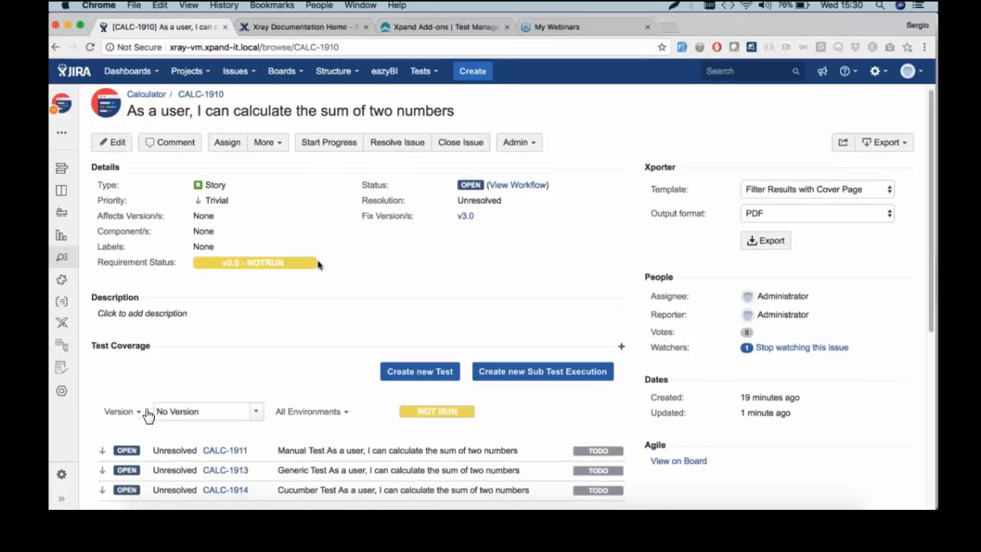
Start a new Test Set issue with summary 'arithmetic related Tests'
click(488, 71)
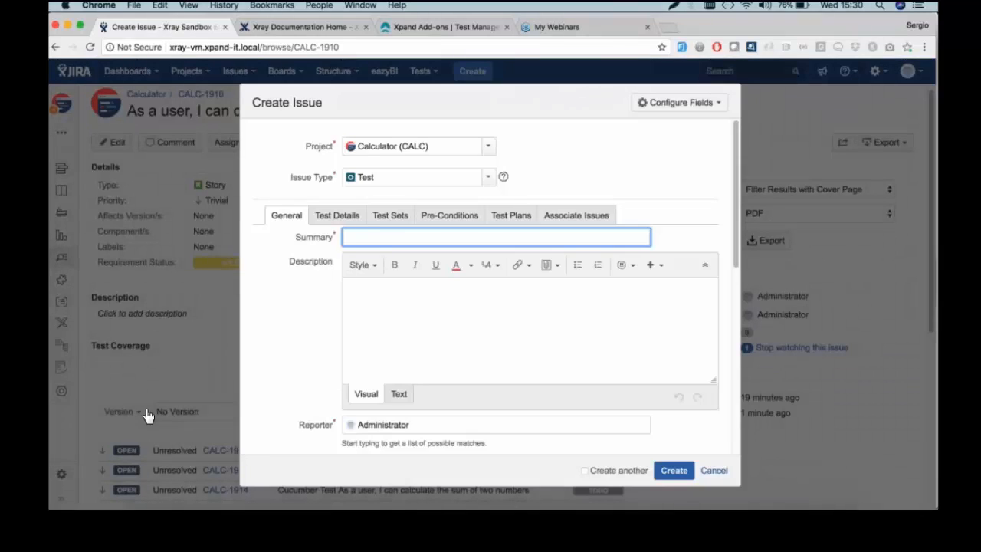
click(488, 177)
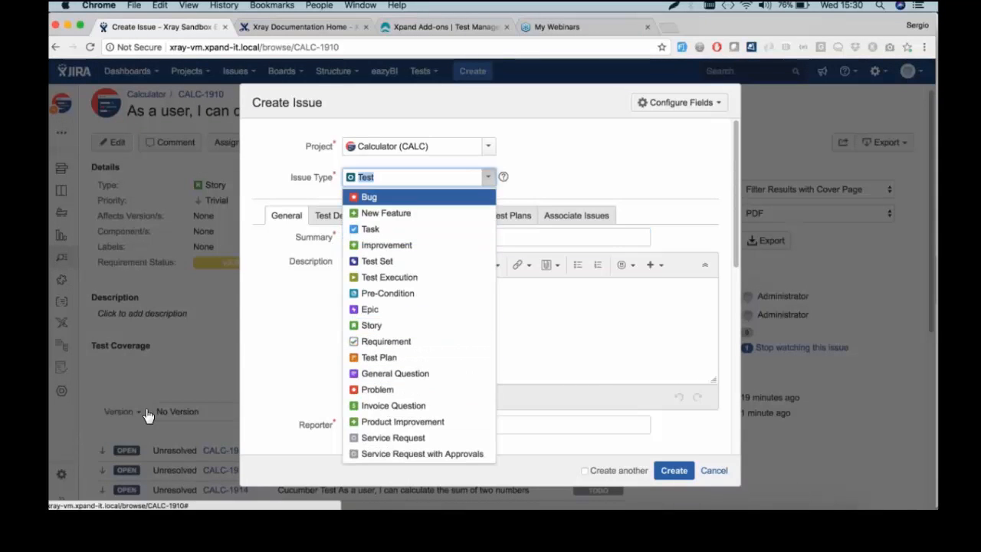
click(427, 264)
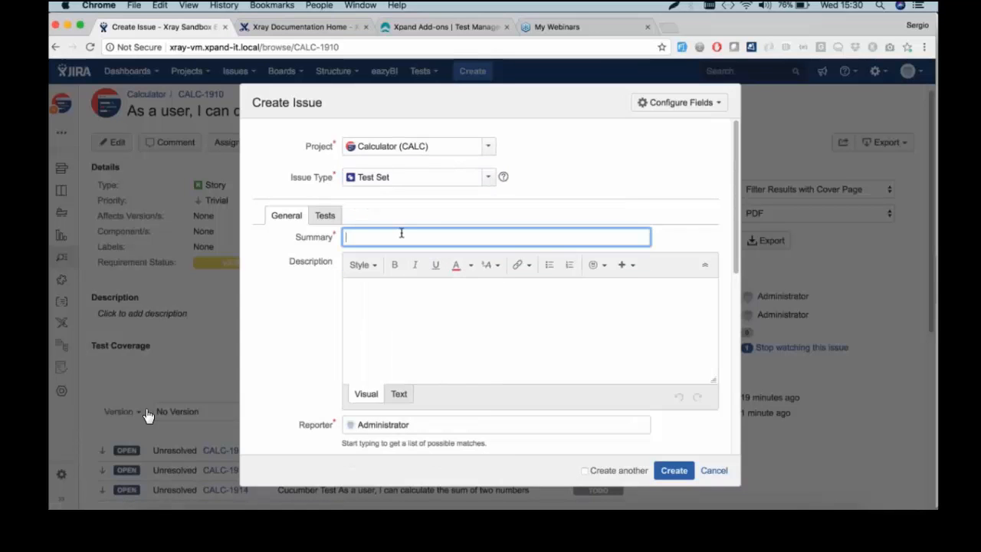
text(all)
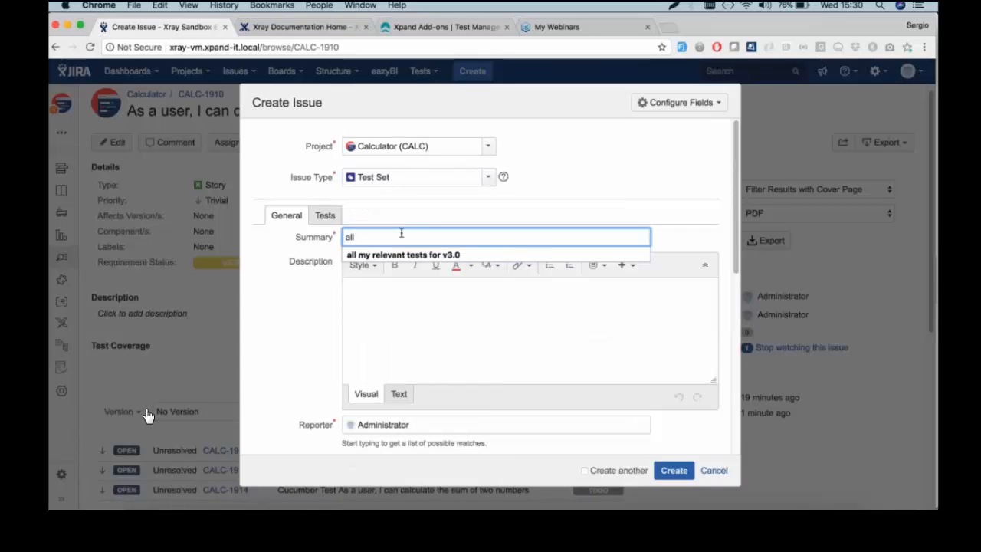
key(BackSpace)
key(BackSpace)
text(r)
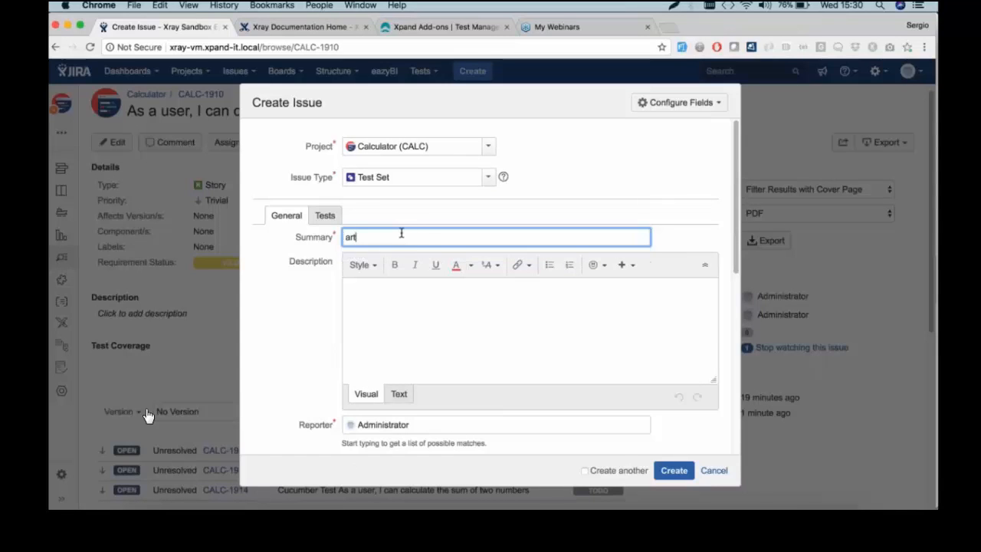
key(Down)
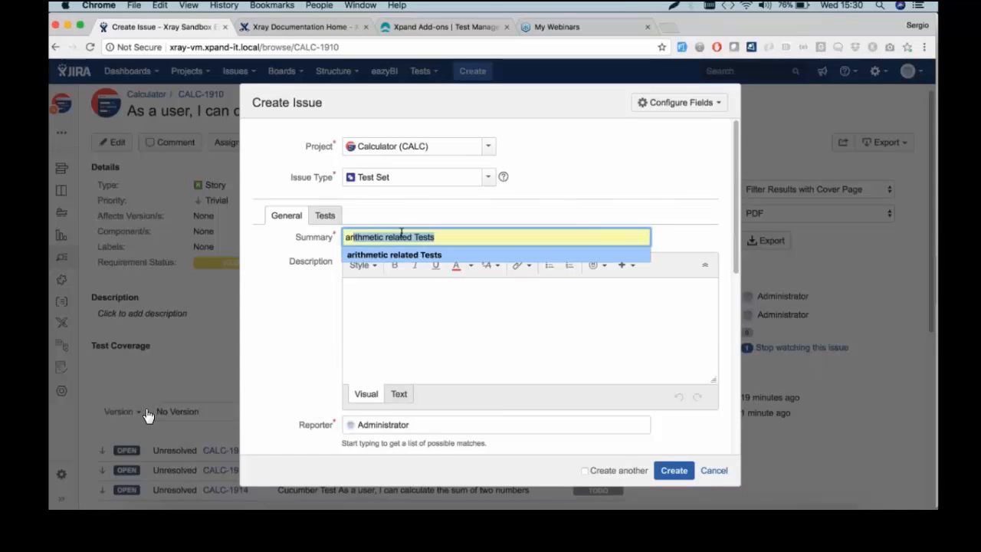
key(Return)
Add tests CALC-1914, CALC-1913 and CALC-1911 to the set and create it
click(327, 216)
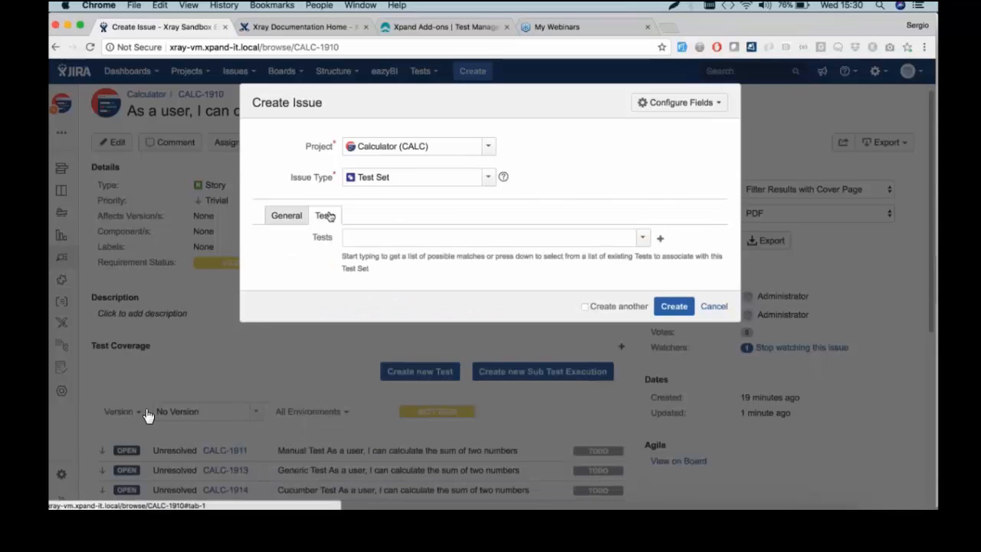
click(643, 237)
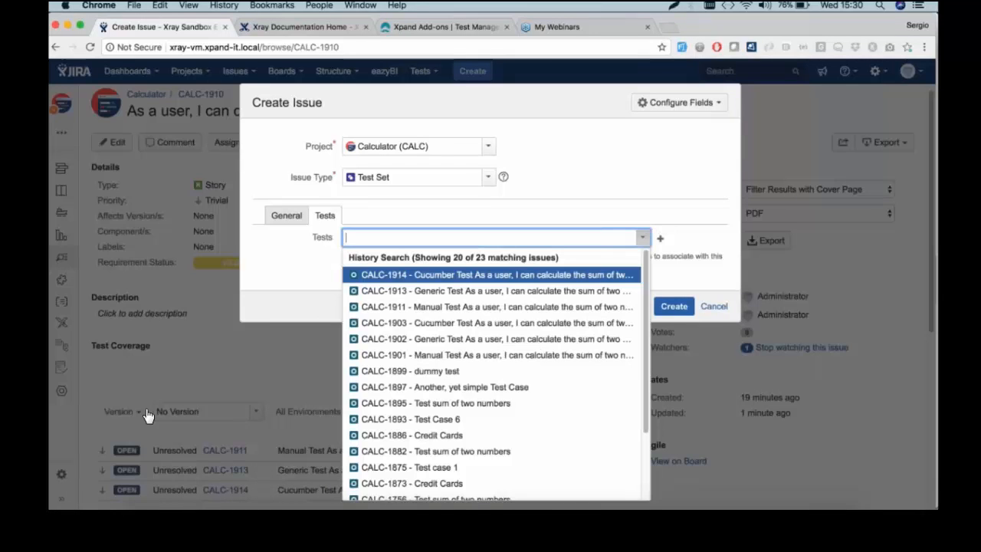
key(Return)
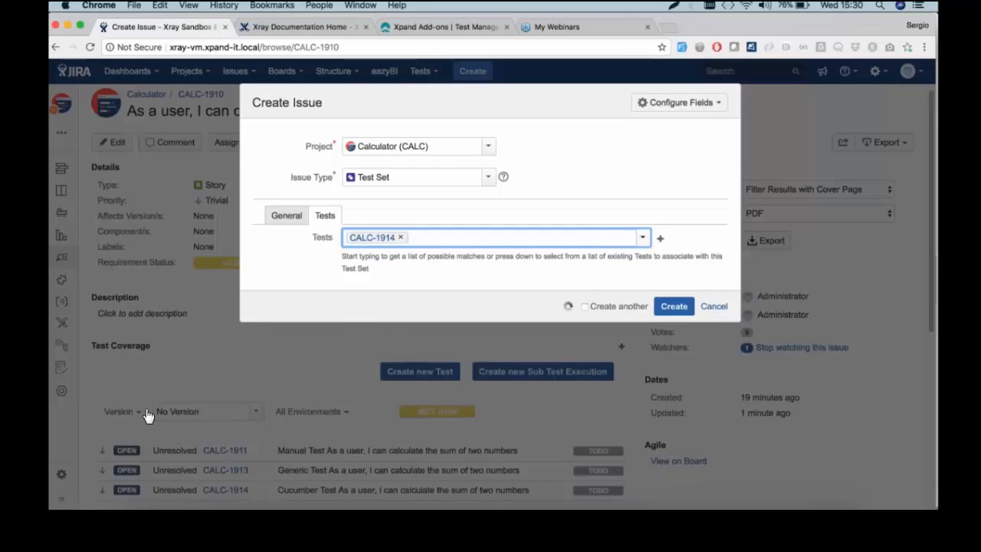
key(Down)
key(Return)
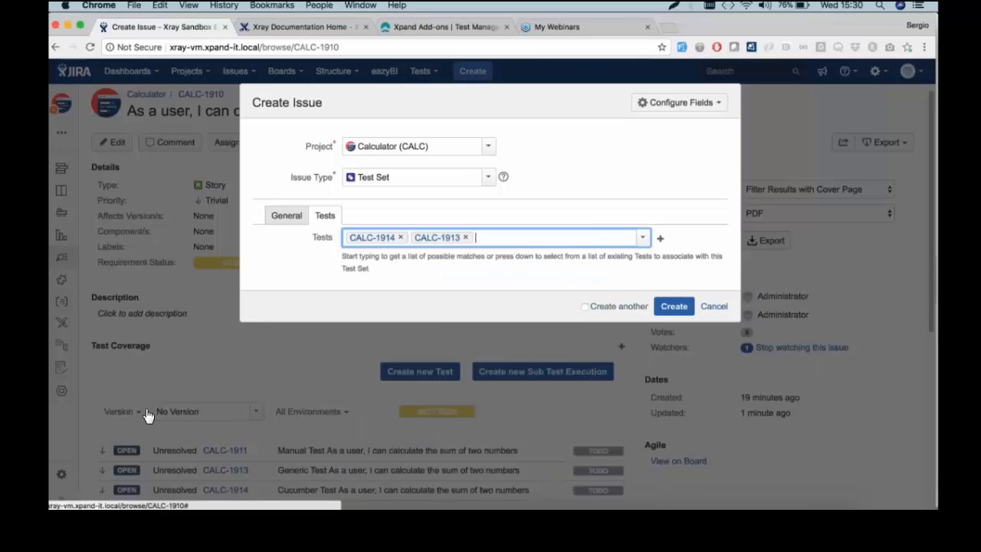
click(646, 239)
click(526, 277)
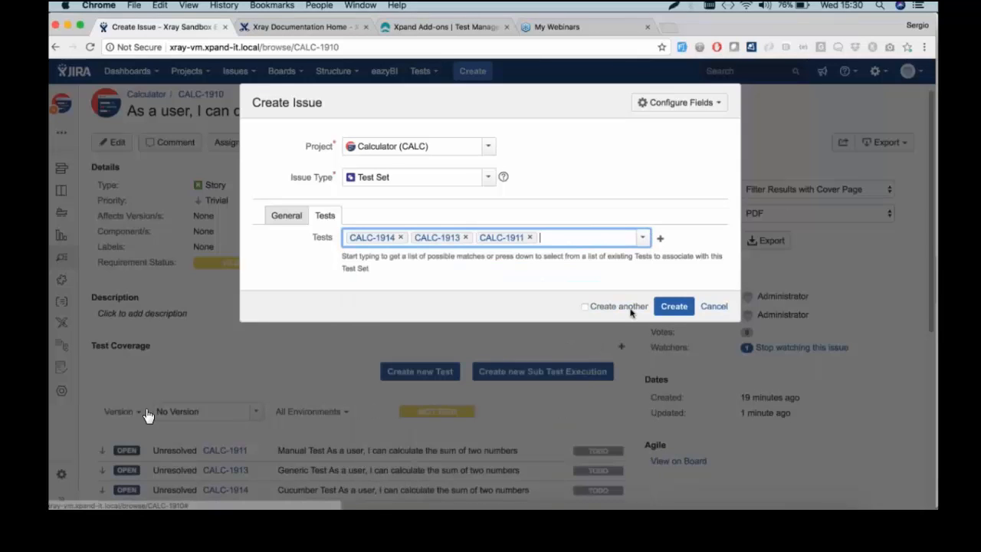
click(680, 308)
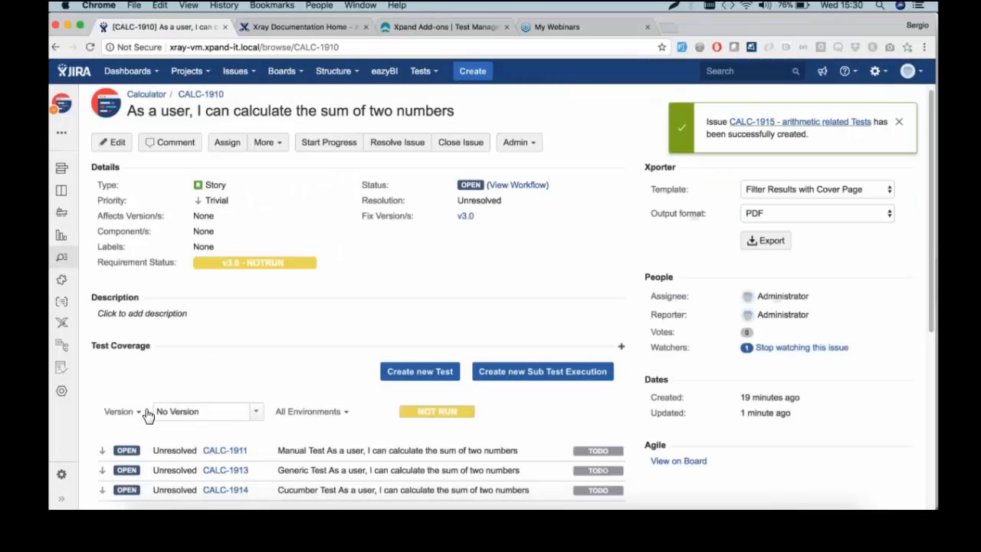
Open Test Set CALC-1915 and review its tests CALC-1914, CALC-1913 and CALC-1911
click(824, 123)
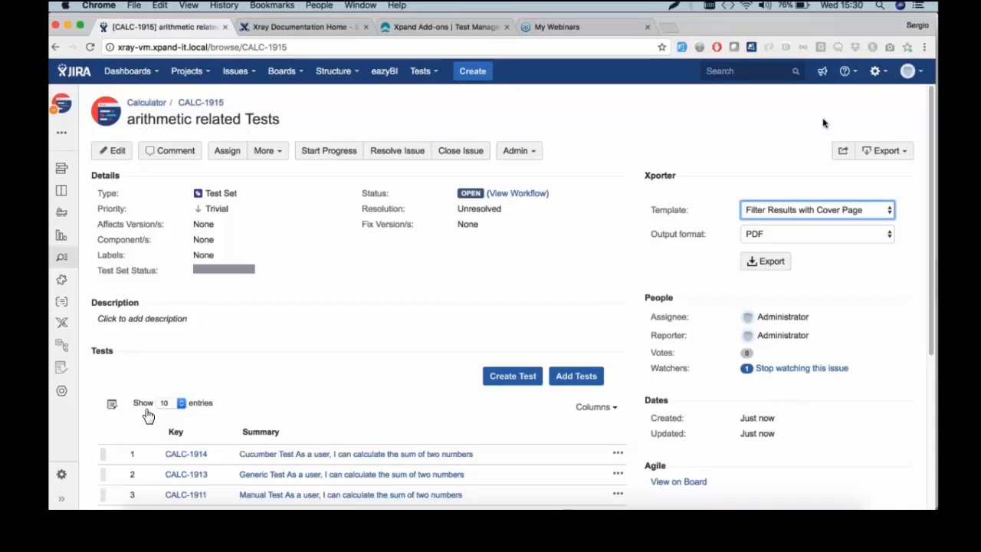
scroll(148, 415, down, 3)
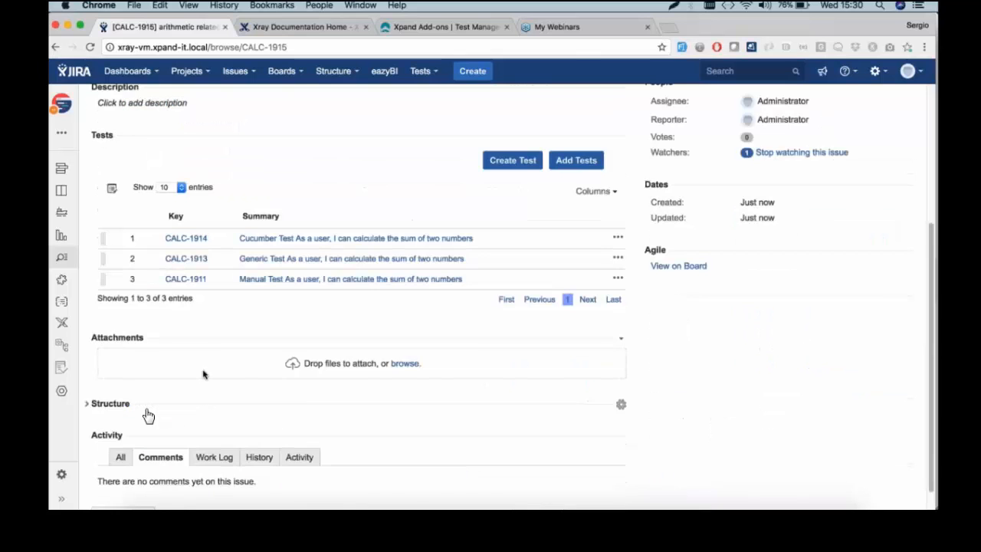
scroll(176, 395, up, 2)
scroll(148, 415, up, 1)
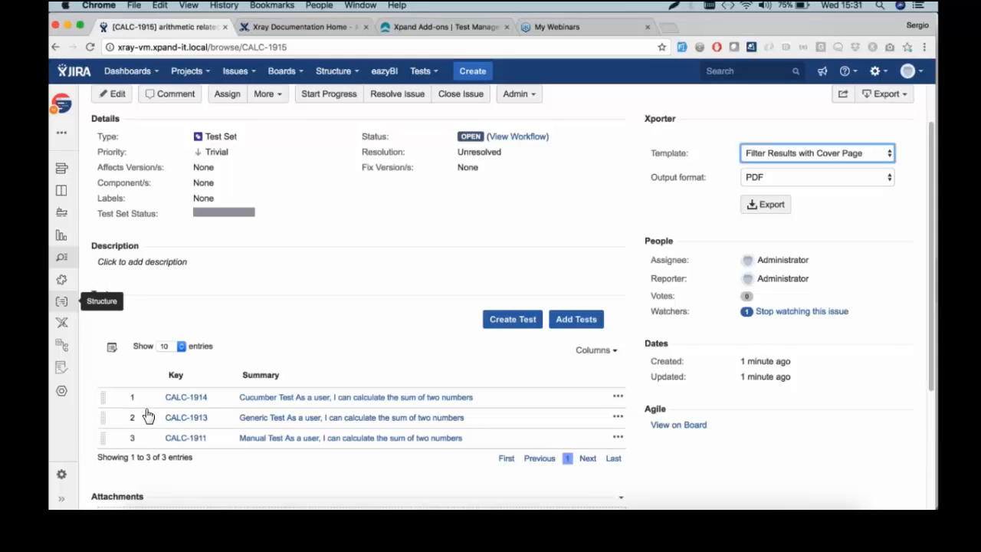
Open the CALC test repository, move CALC-1695 above CALC-1688, and show the Orphans folder
click(61, 350)
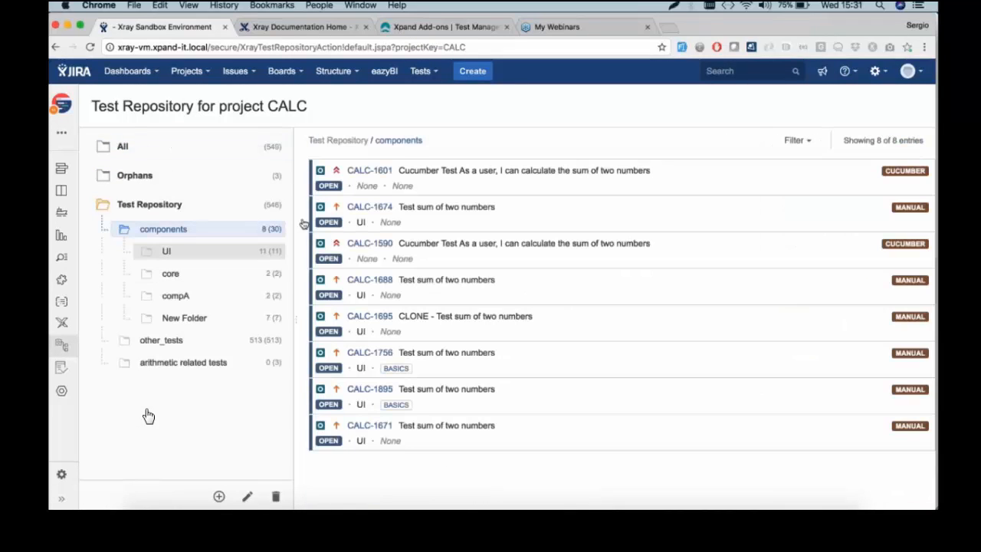
drag(523, 340, 507, 275)
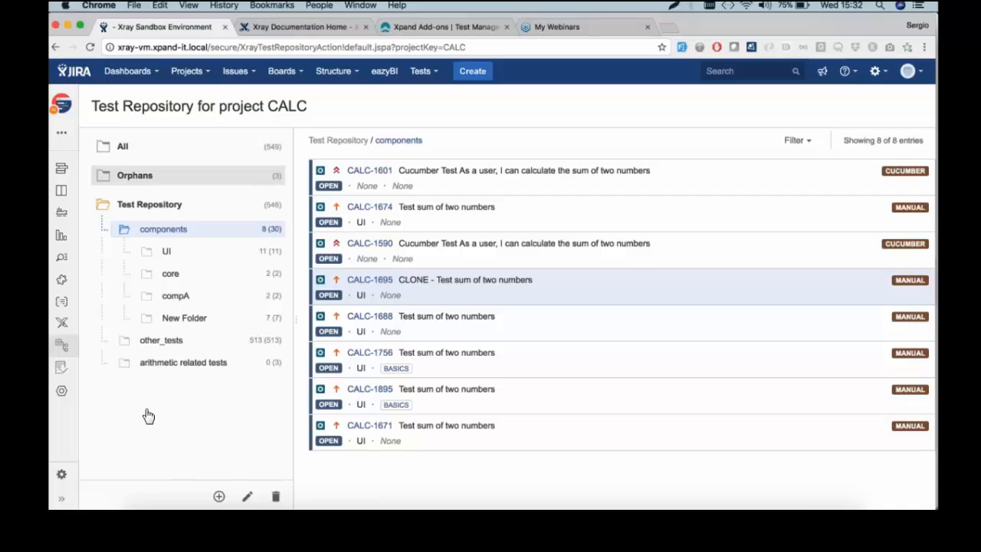
click(135, 175)
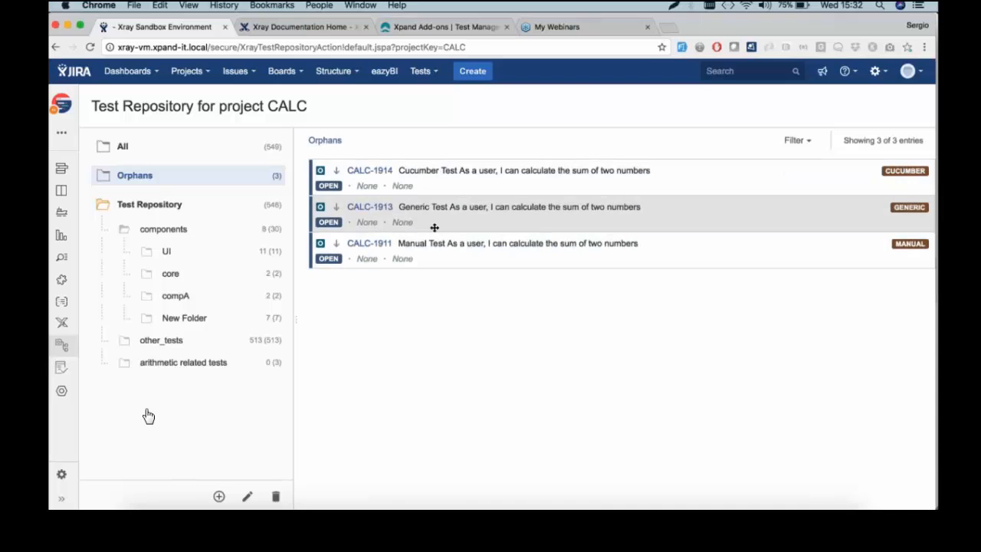
Move orphan tests CALC-1914, CALC-1913 and CALC-1911 into the arithmetic related tests folder
click(438, 185)
shift+click(441, 246)
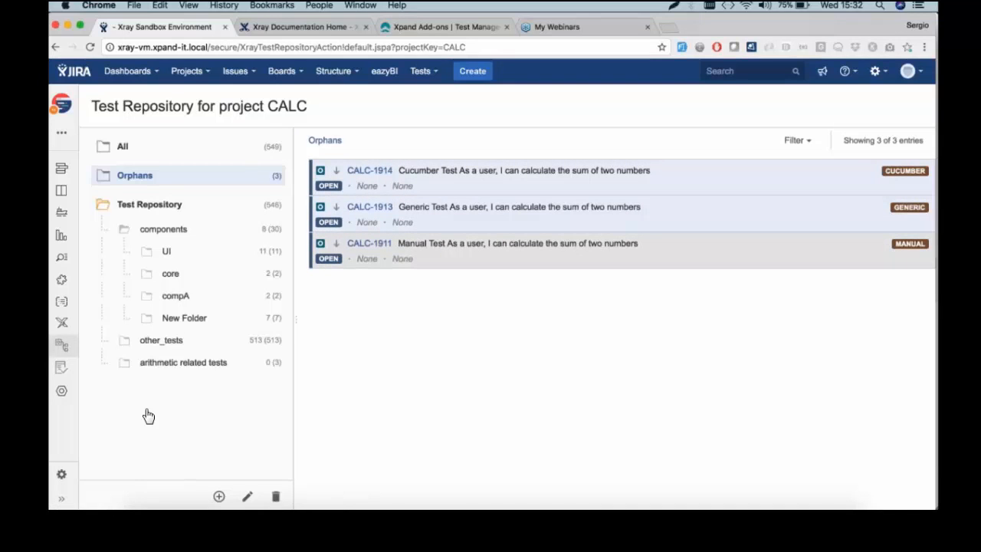
drag(441, 246, 216, 374)
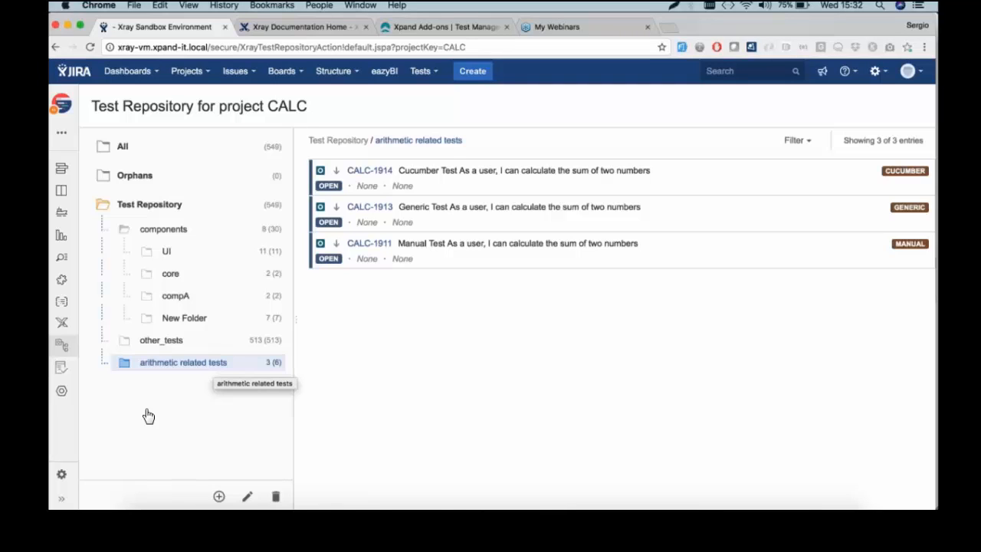
Choose Create Test Plan from the arithmetic related tests folder's context menu
right_click(203, 368)
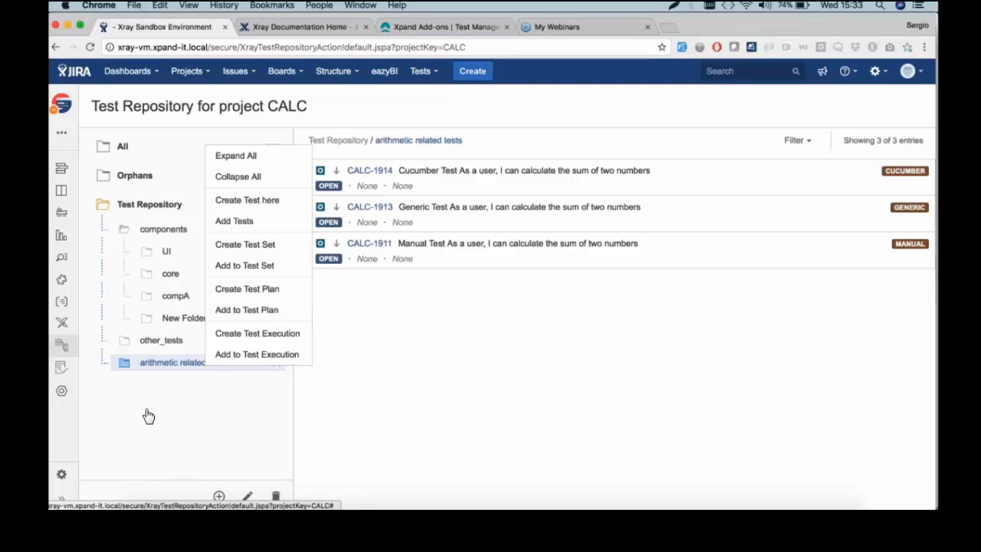
click(263, 293)
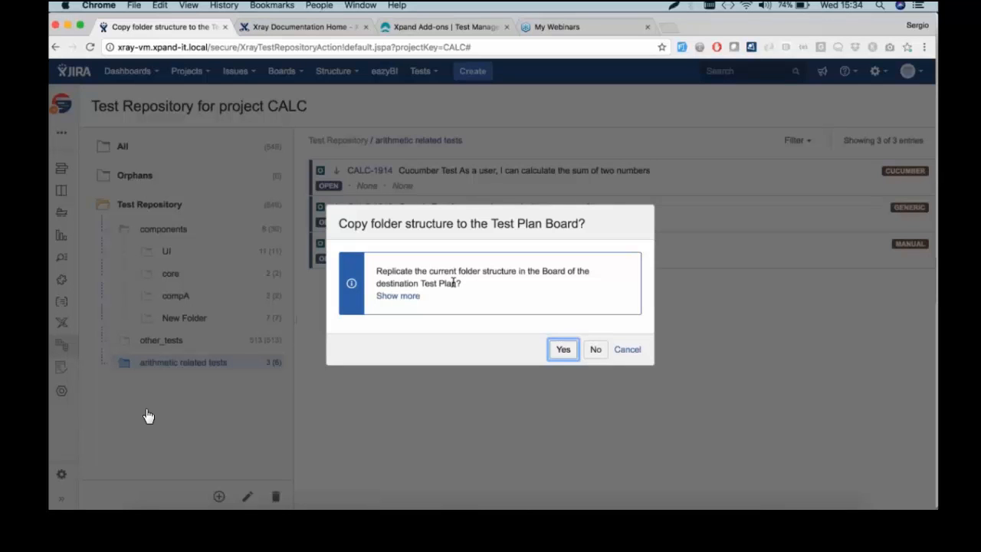
Copy the folder structure to the board and set the summary to 'all my relevant tests for v3.0'
click(564, 350)
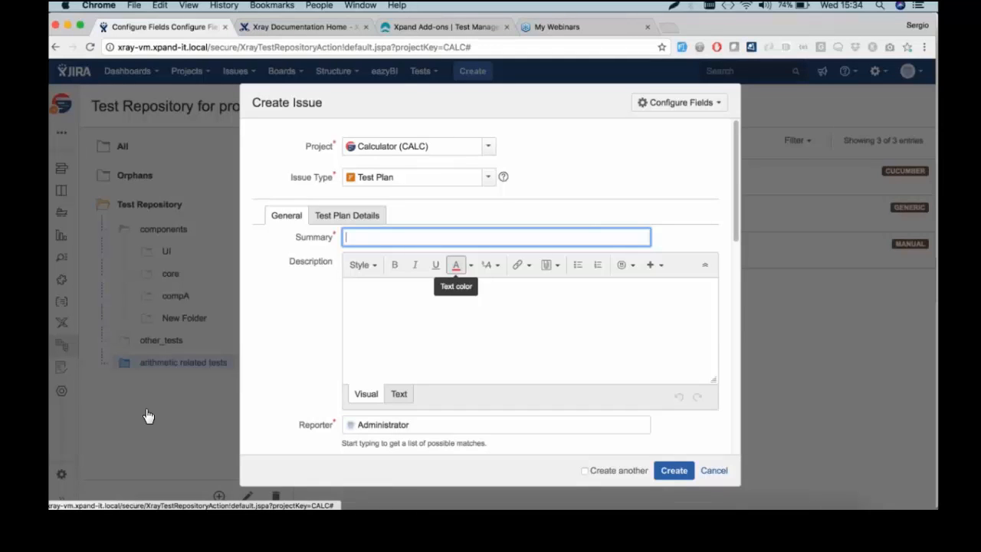
text(all)
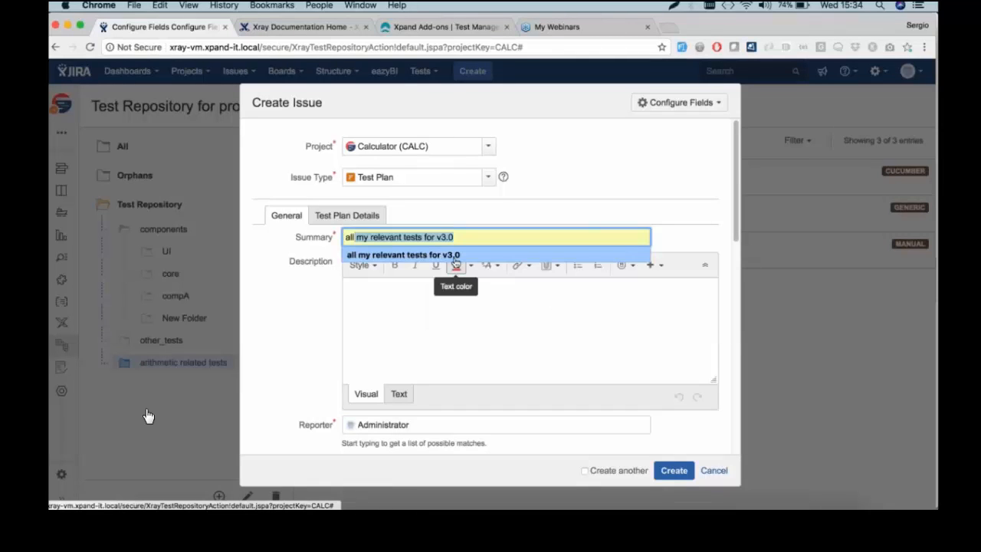
click(455, 256)
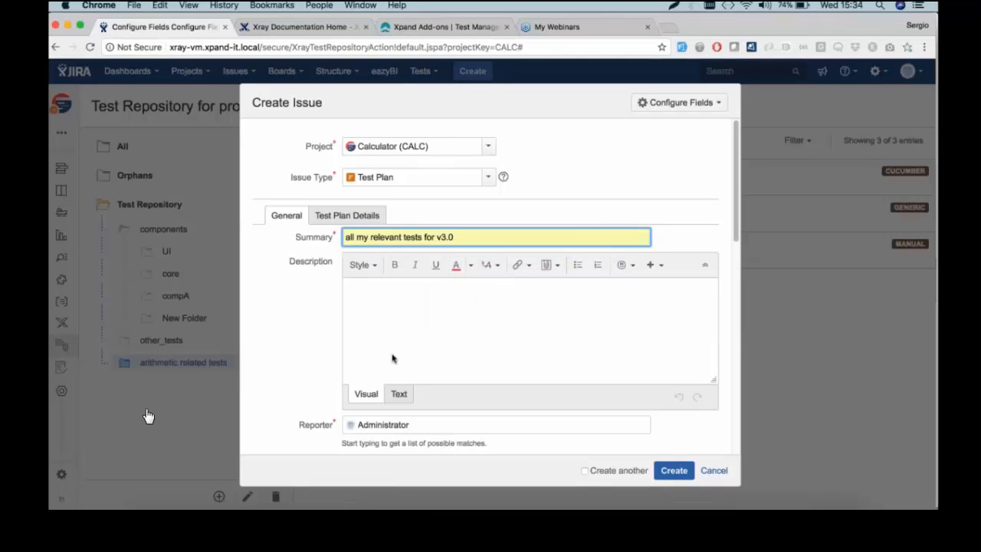
Choose v3.0 as the Test Plan's Fix Version/s
scroll(392, 358, down, 5)
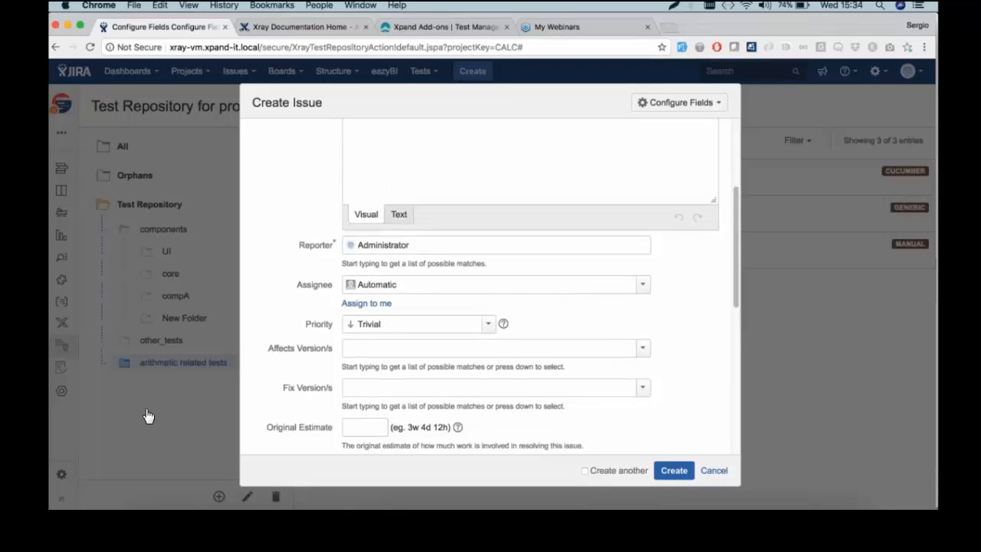
click(642, 387)
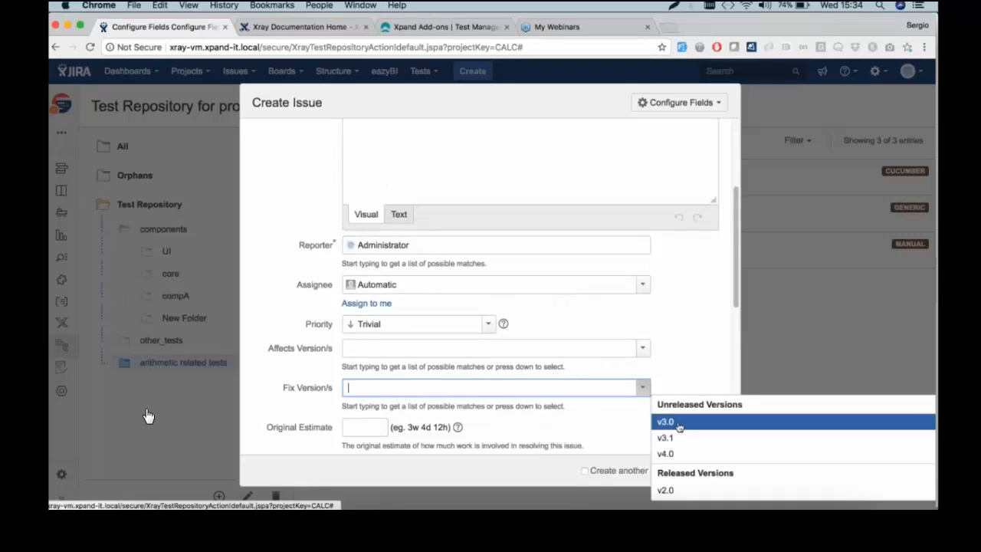
click(680, 425)
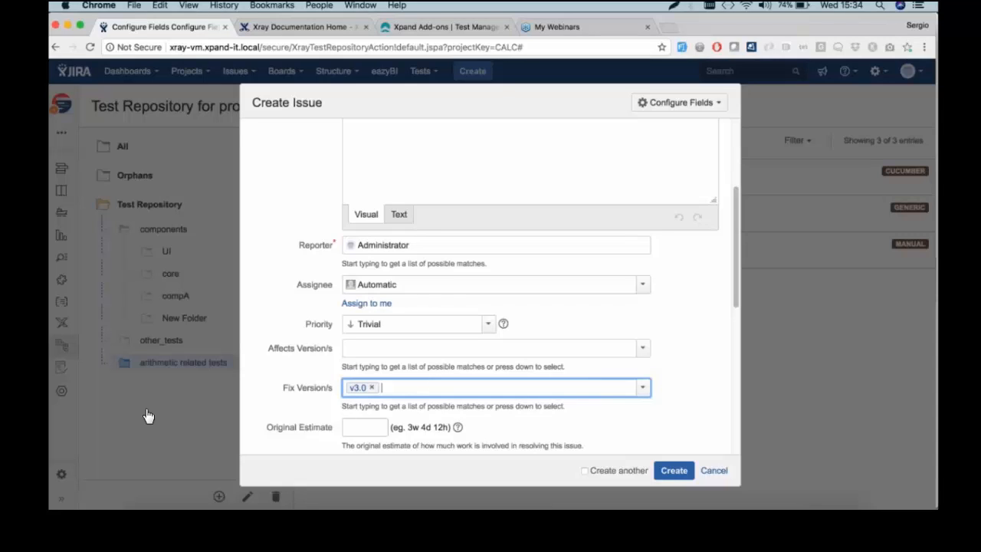
scroll(490, 286, up, 3)
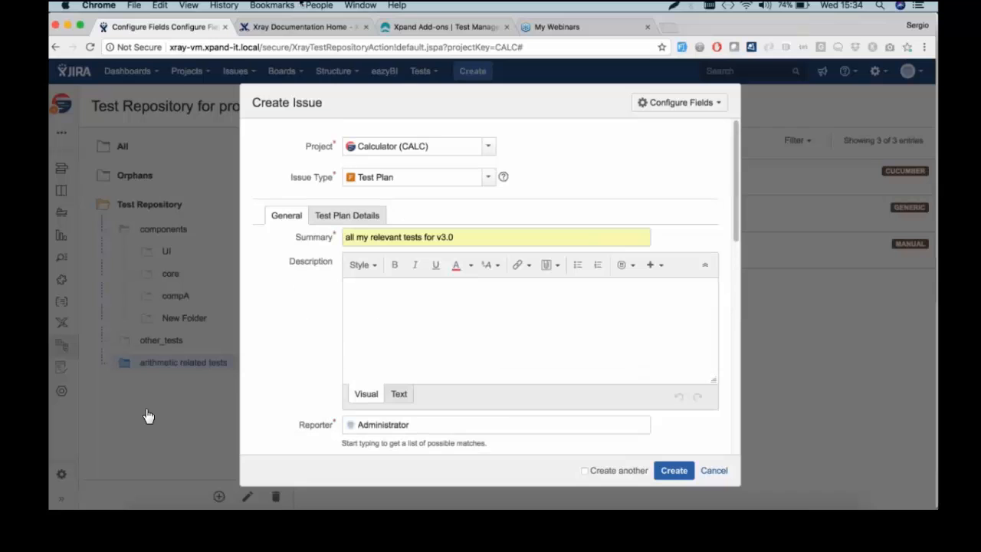
Set Begin Date 31 Jan 2018 and End Date 8 Feb 2018, then create the Test Plan
click(354, 215)
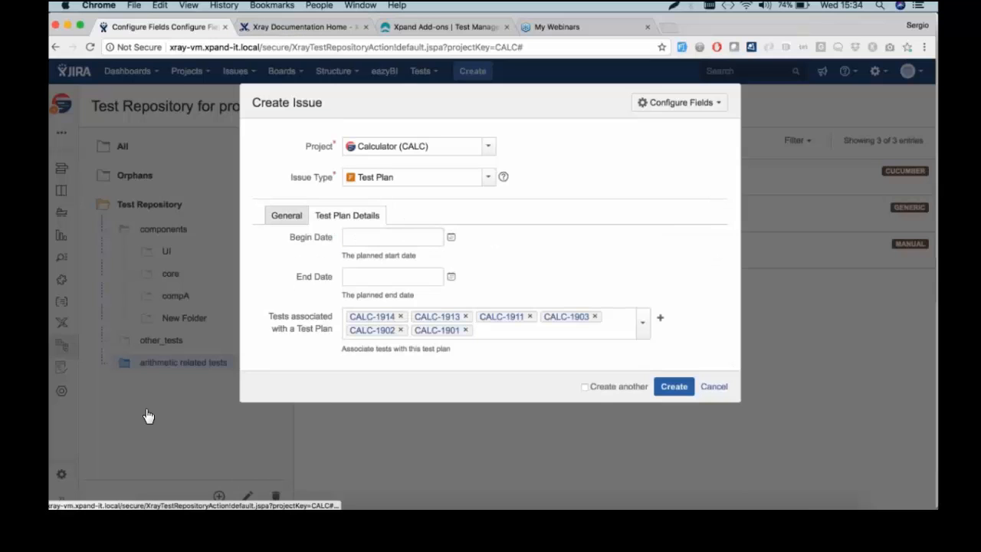
click(440, 238)
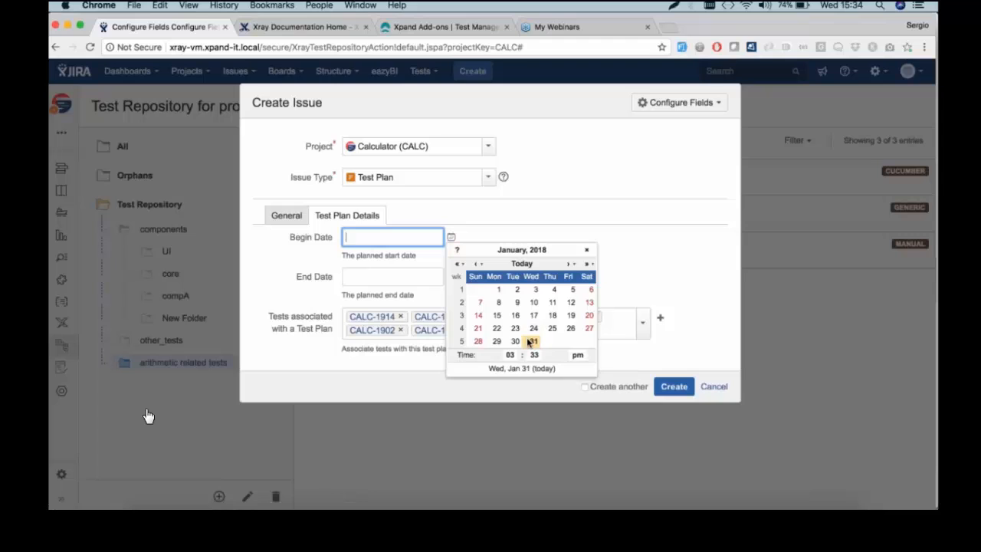
click(530, 342)
click(451, 277)
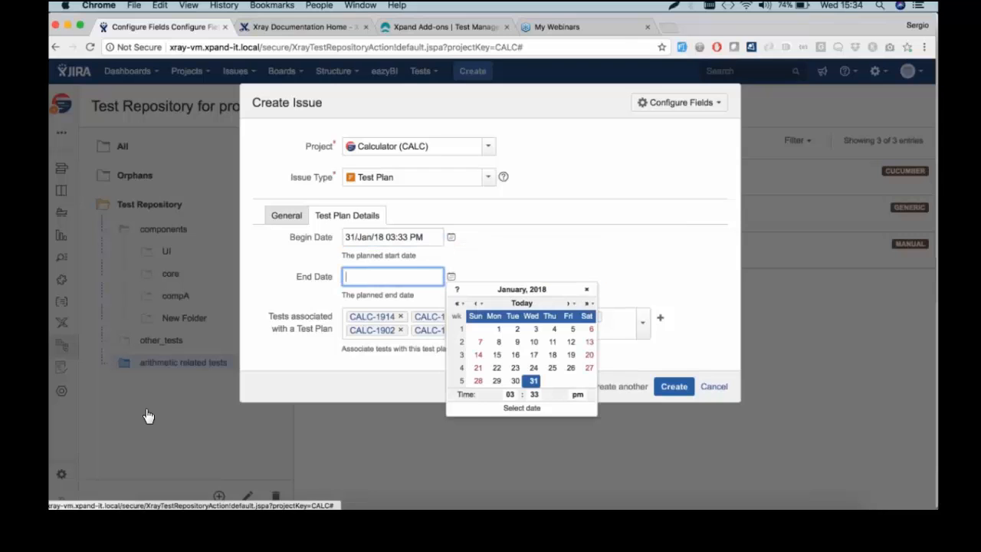
click(571, 304)
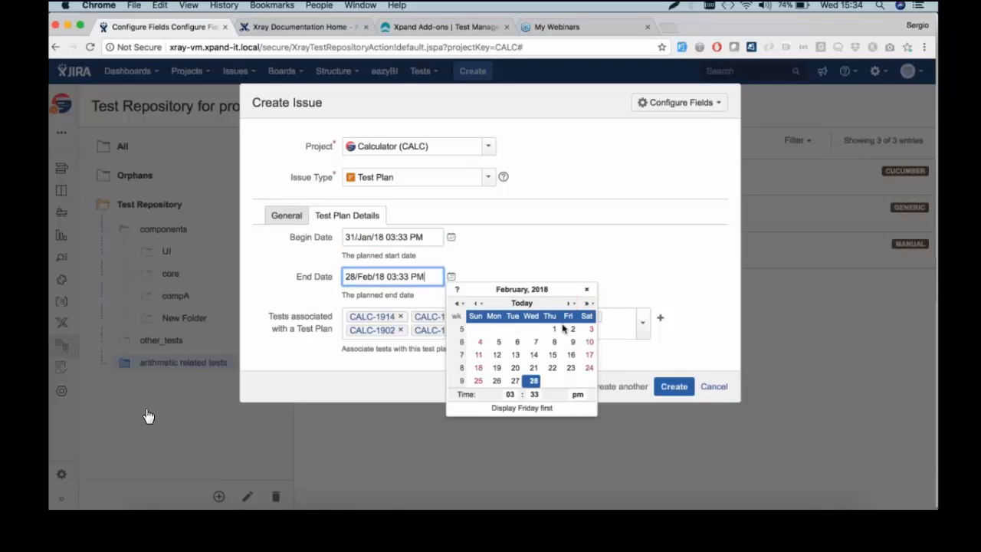
click(552, 342)
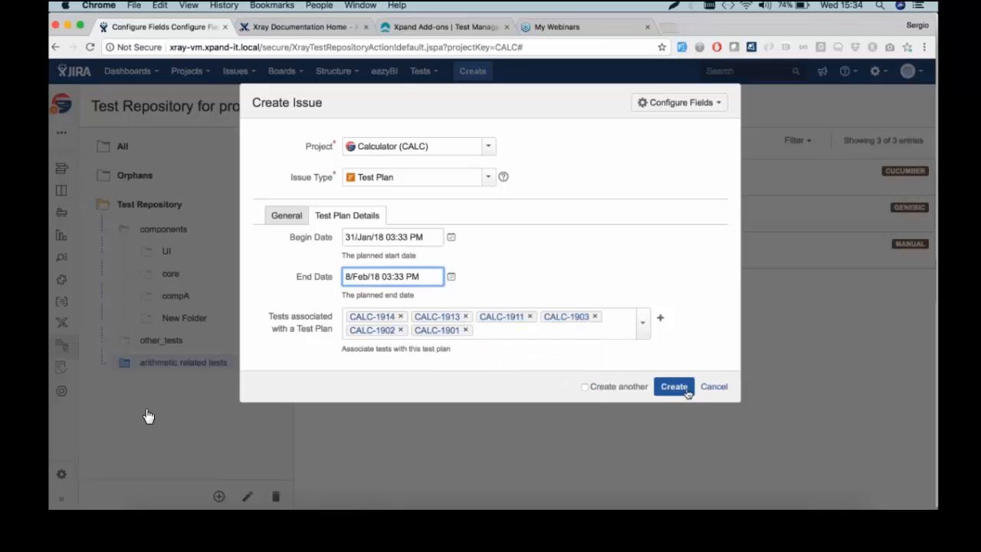
key(Return)
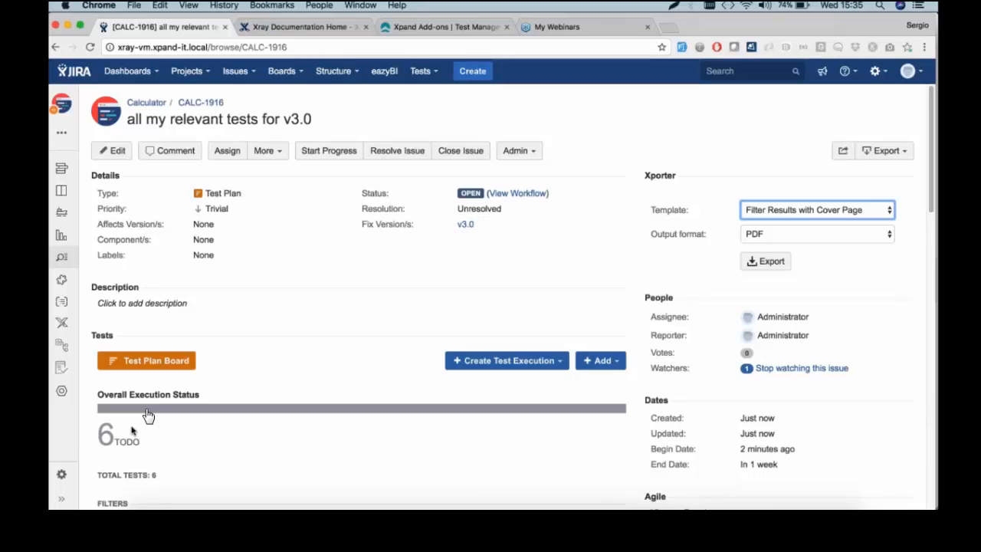
scroll(132, 431, down, 10)
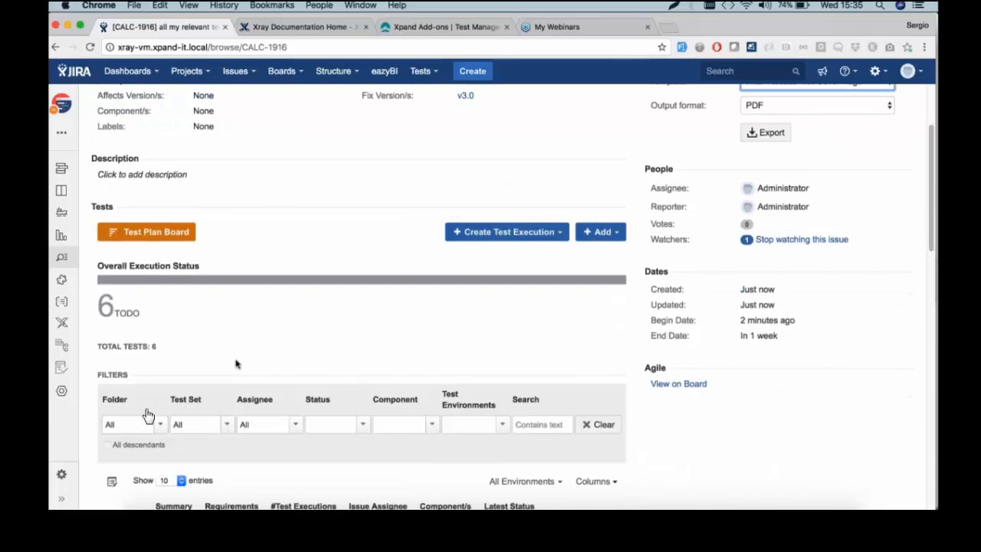
scroll(148, 415, down, 3)
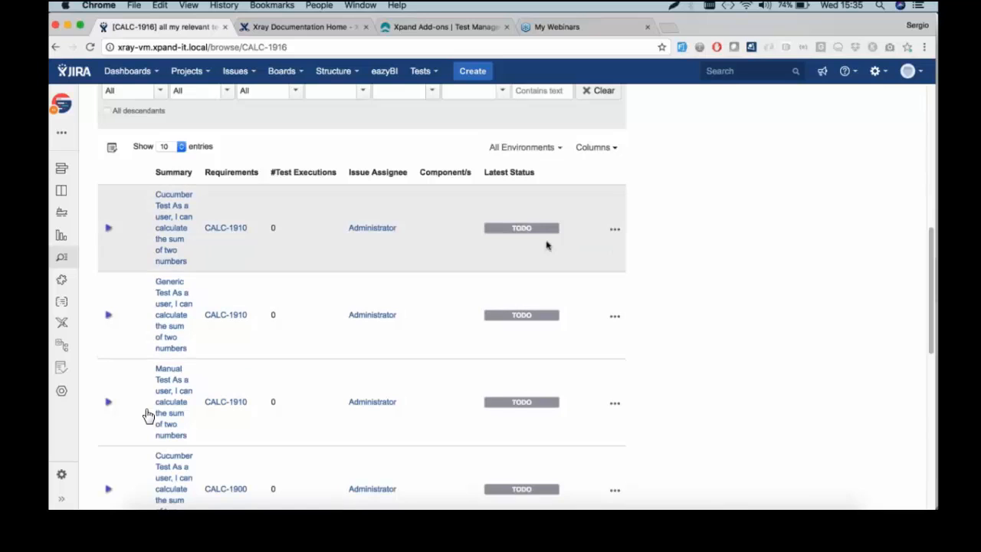
mouse_move(540, 235)
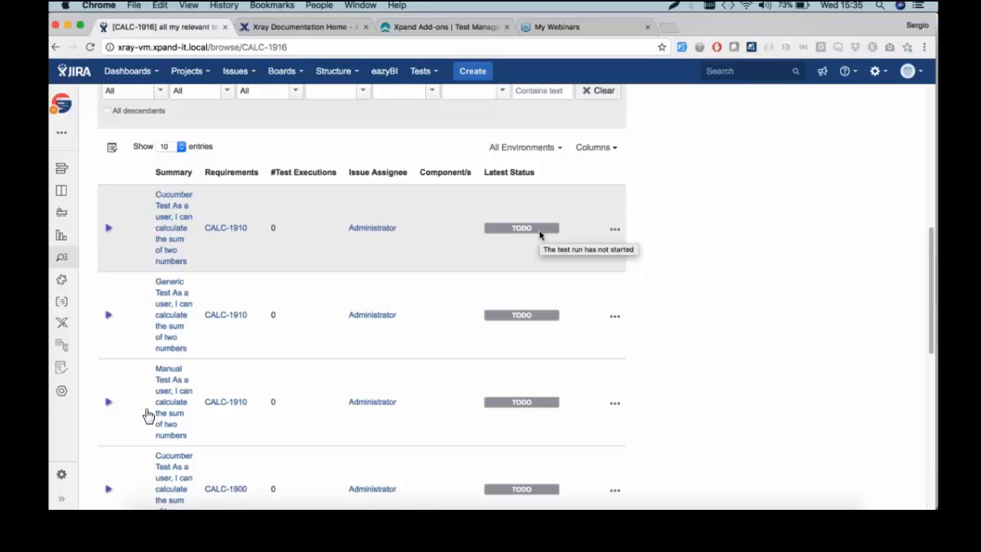
scroll(539, 238, down, 1)
scroll(540, 238, up, 10)
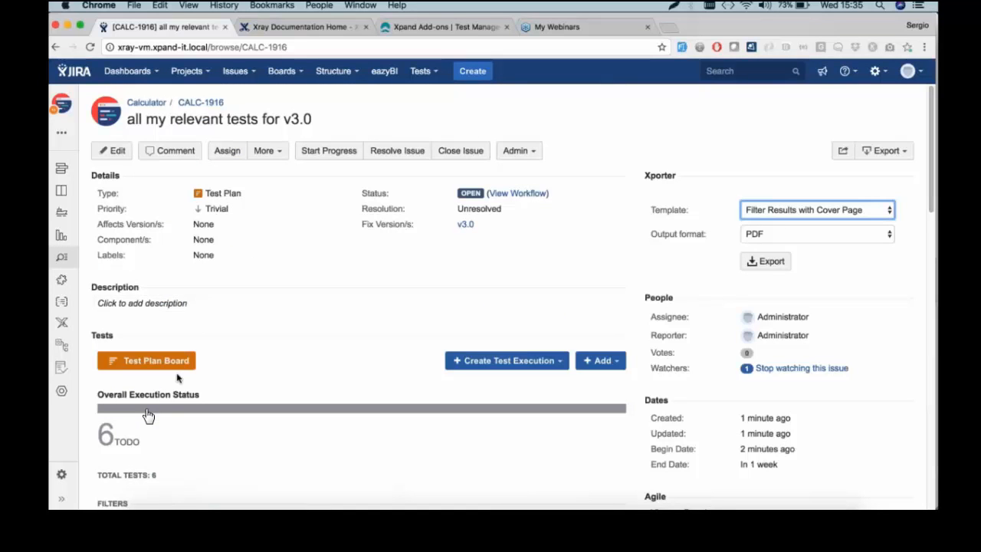
scroll(168, 375, down, 1)
scroll(148, 416, down, 1)
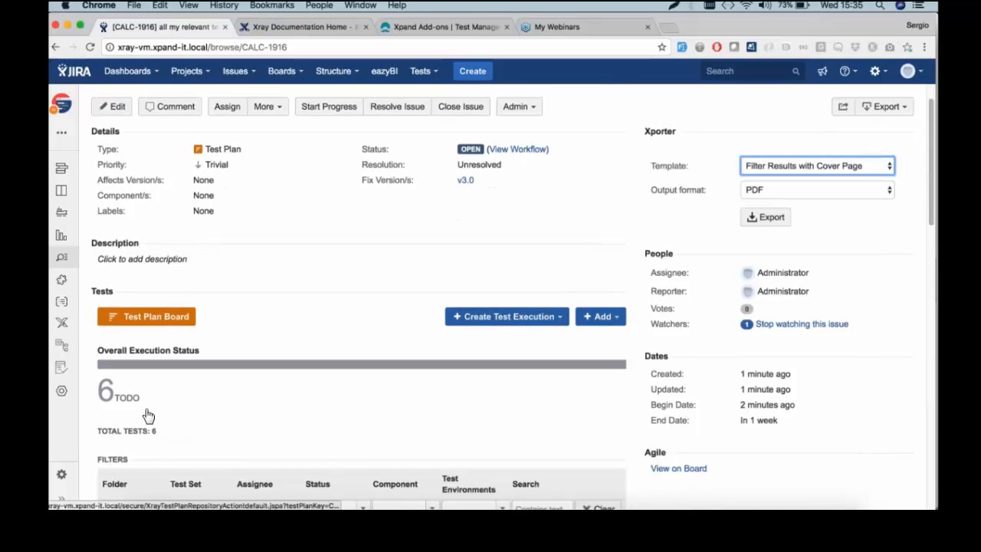
Open the CALC-1916 board and show the addition subfolder under arithmetic related tests
click(148, 415)
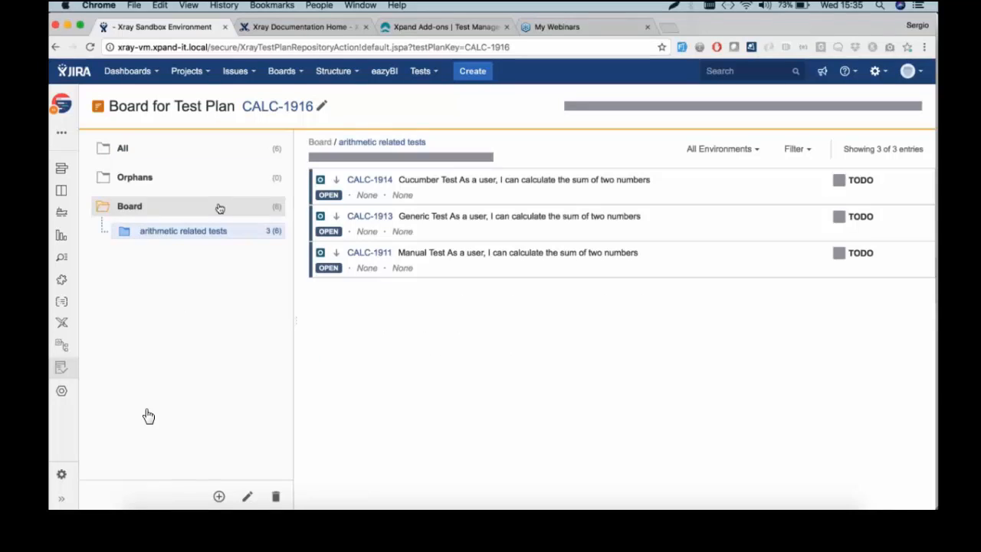
click(126, 234)
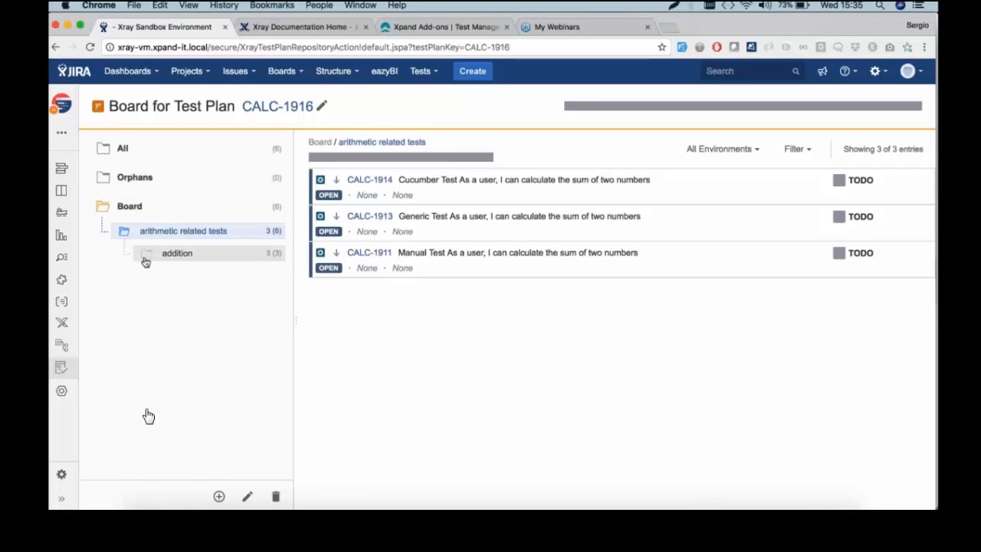
click(146, 261)
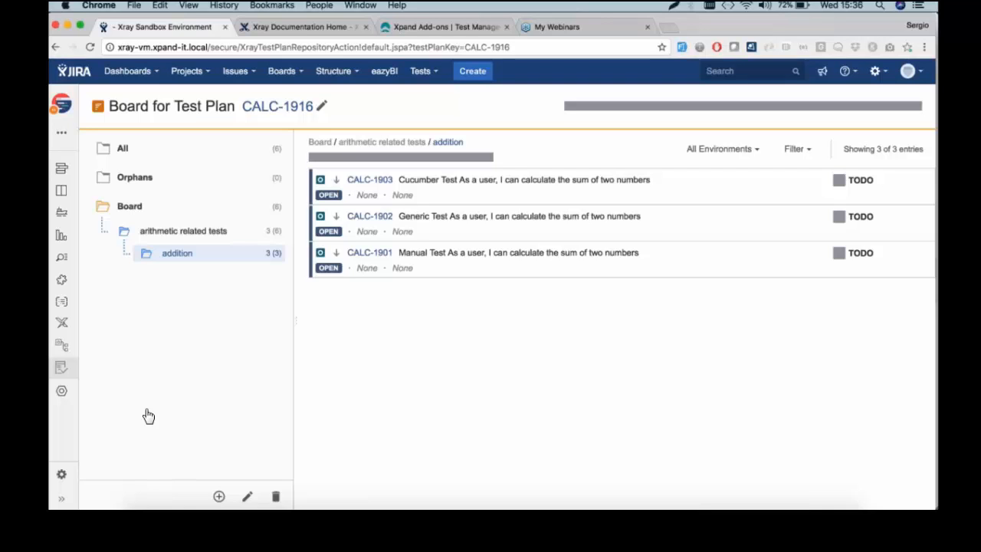
Return to CALC-1916, review its six TODO tests, and start a Test Execution for all tests
click(290, 111)
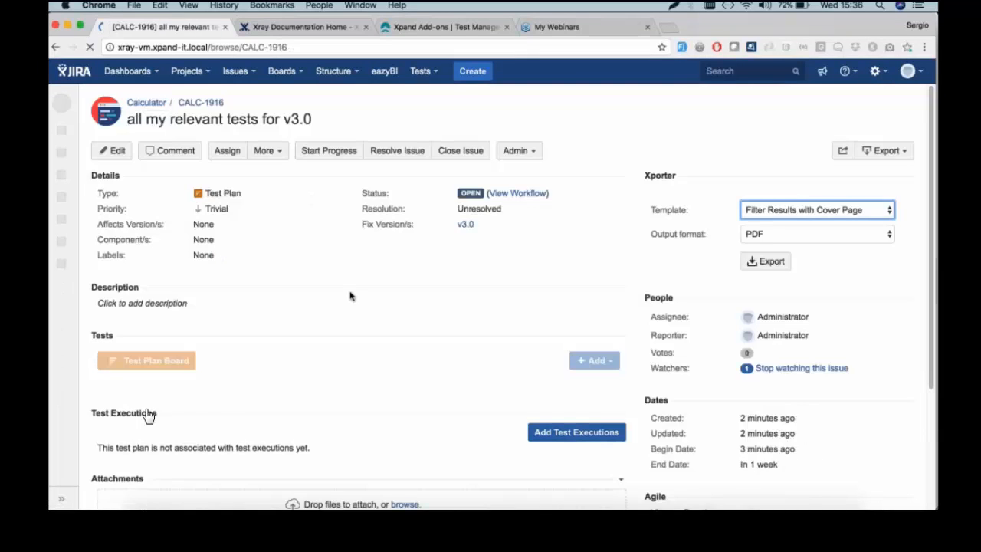
scroll(349, 296, down, 5)
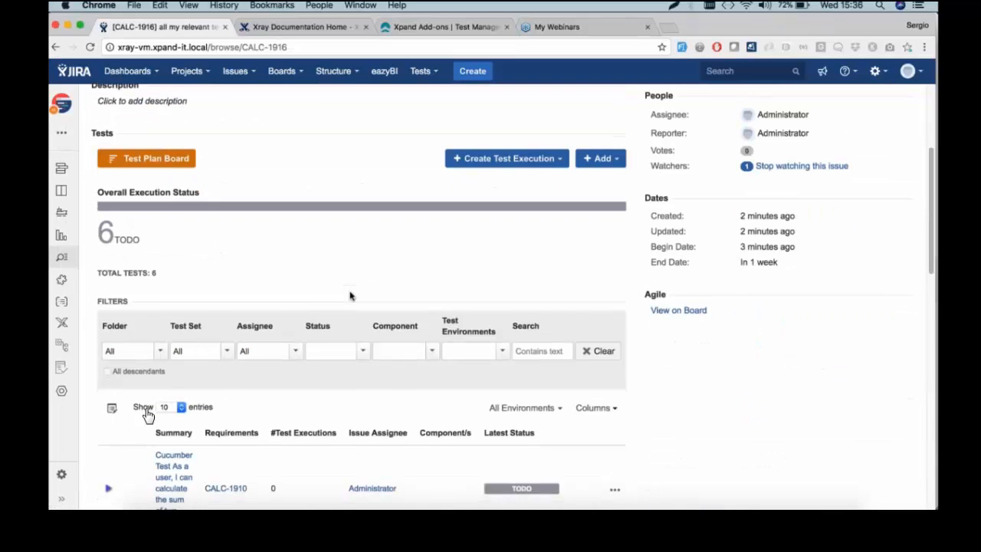
scroll(345, 302, down, 4)
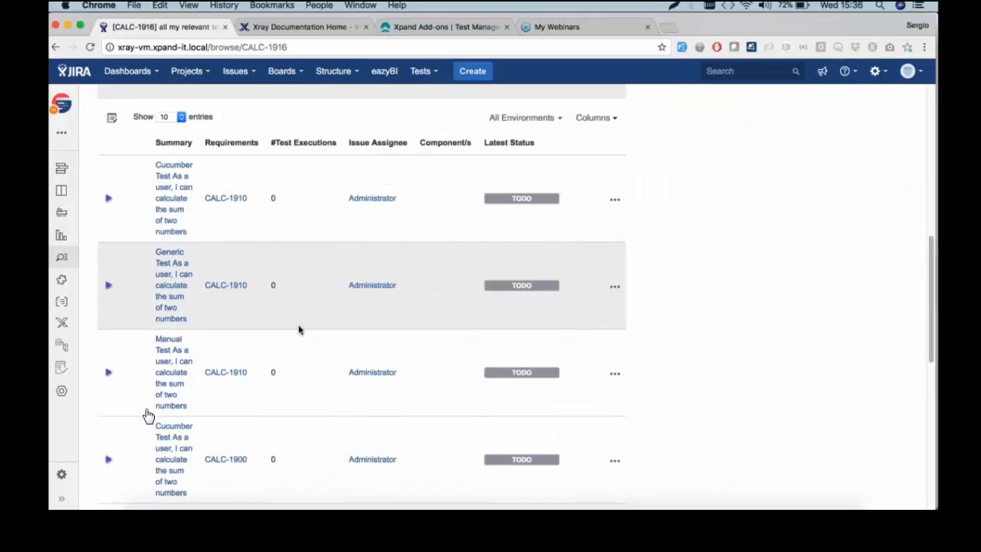
scroll(294, 322, down, 1)
scroll(316, 212, down, 2)
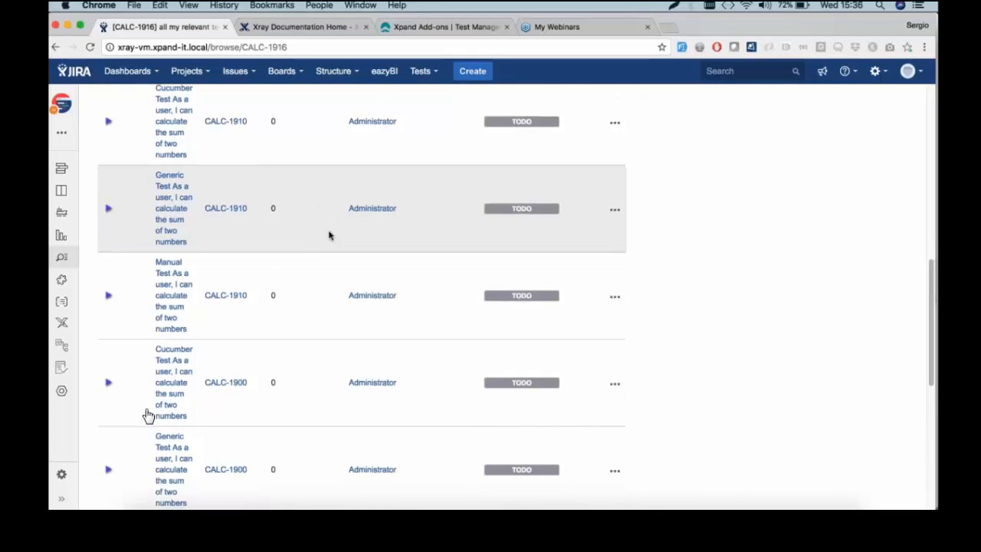
scroll(338, 246, up, 1)
scroll(337, 246, up, 5)
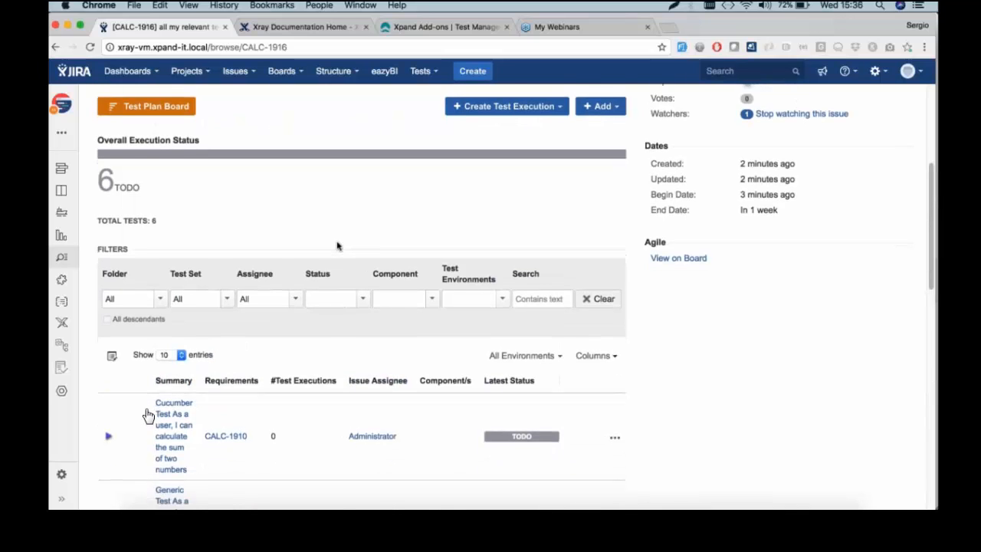
scroll(337, 245, down, 1)
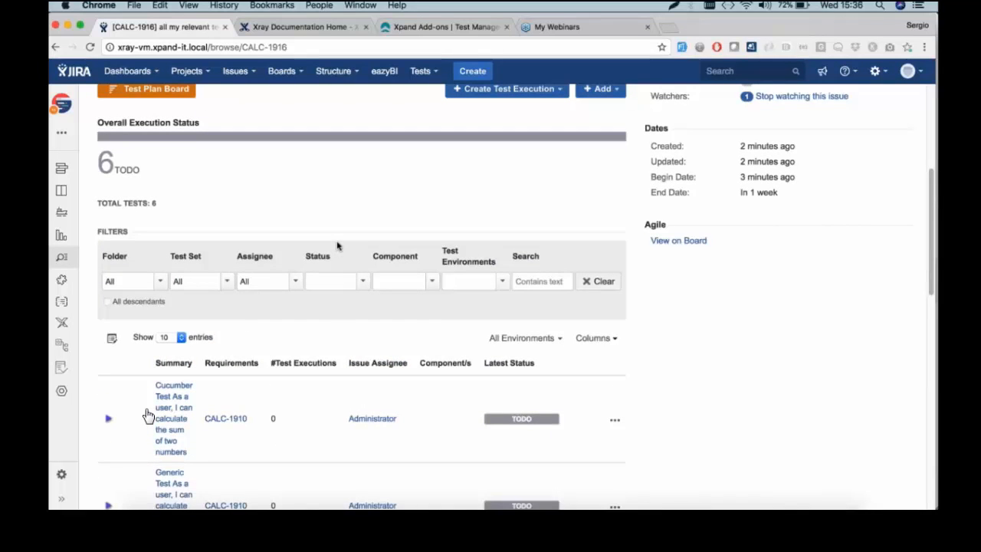
scroll(335, 245, up, 2)
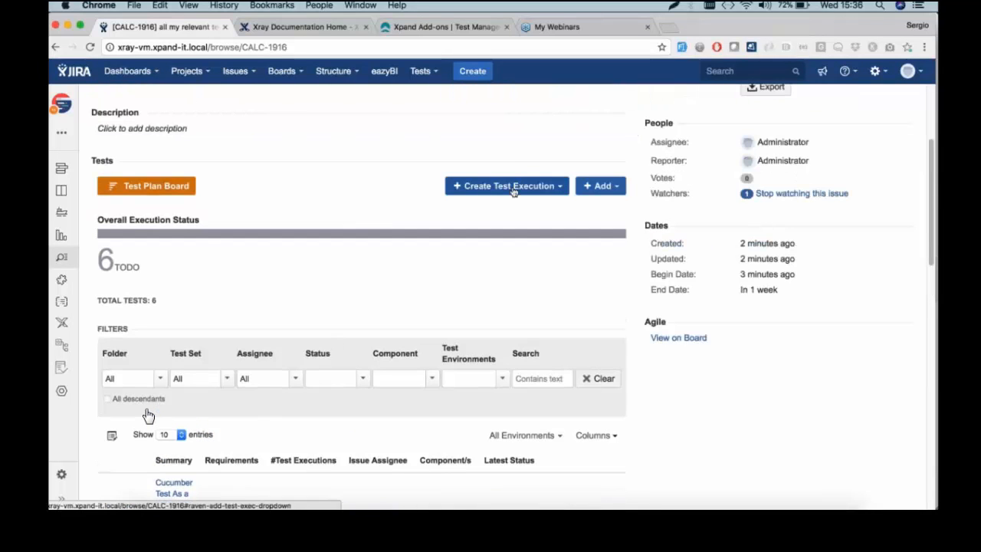
click(514, 189)
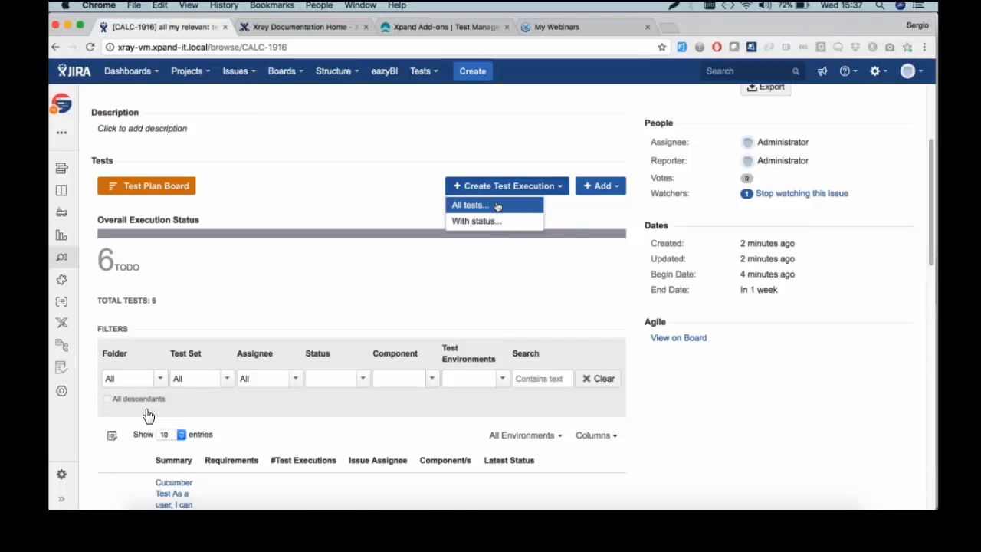
click(497, 206)
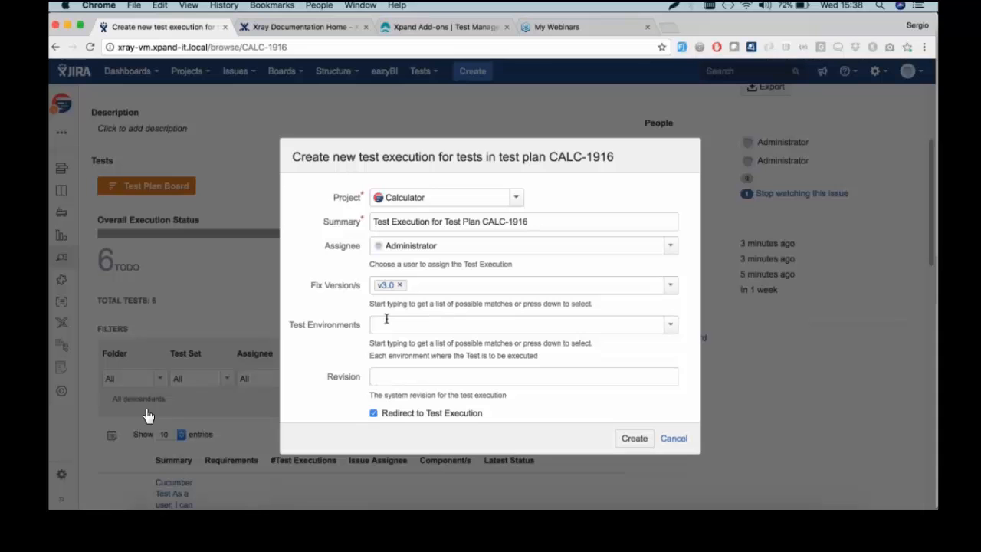
Create test execution CALC-1917 in the Calculator project with fix version v3.0
click(647, 442)
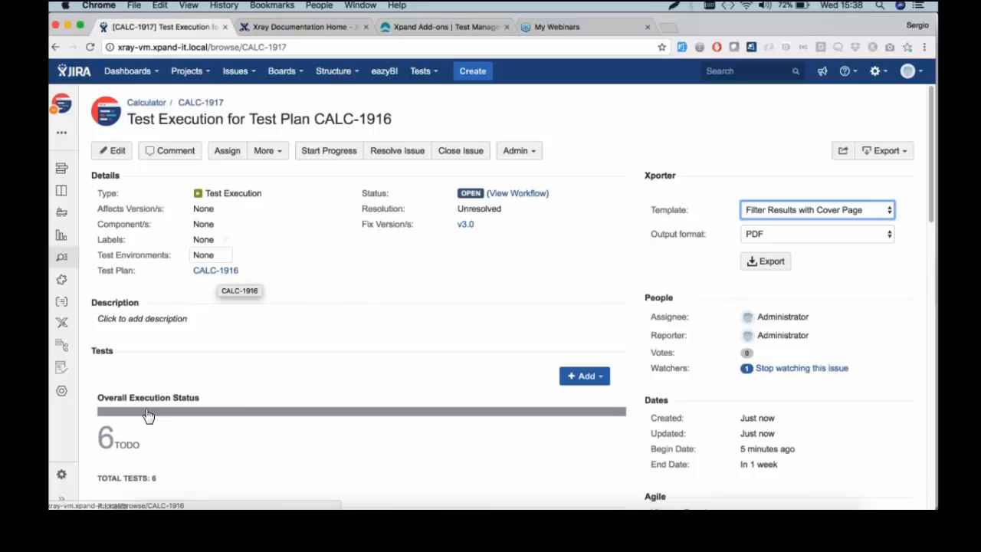
Move manual test CALC-1911 to first position in the Tests table and show its run options
scroll(148, 416, down, 10)
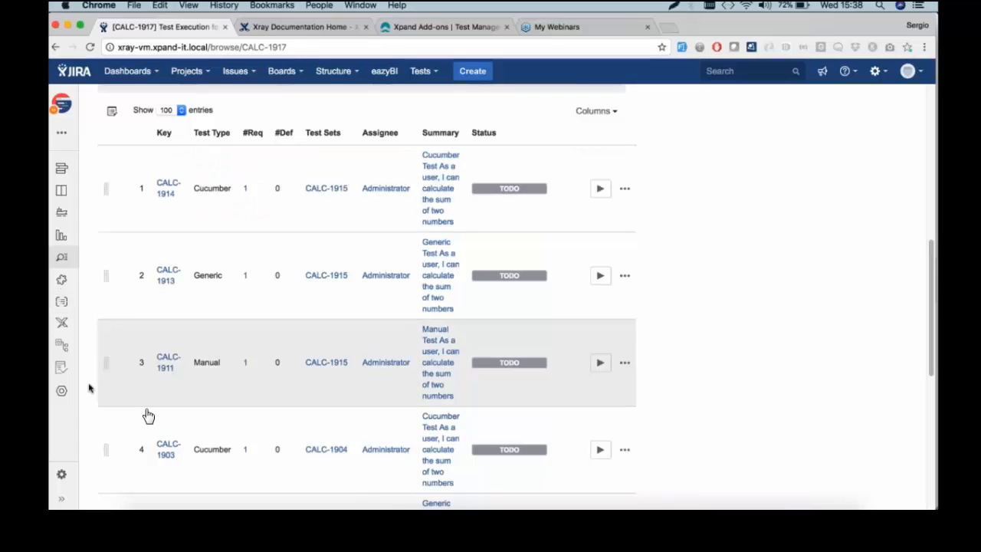
drag(106, 362, 113, 192)
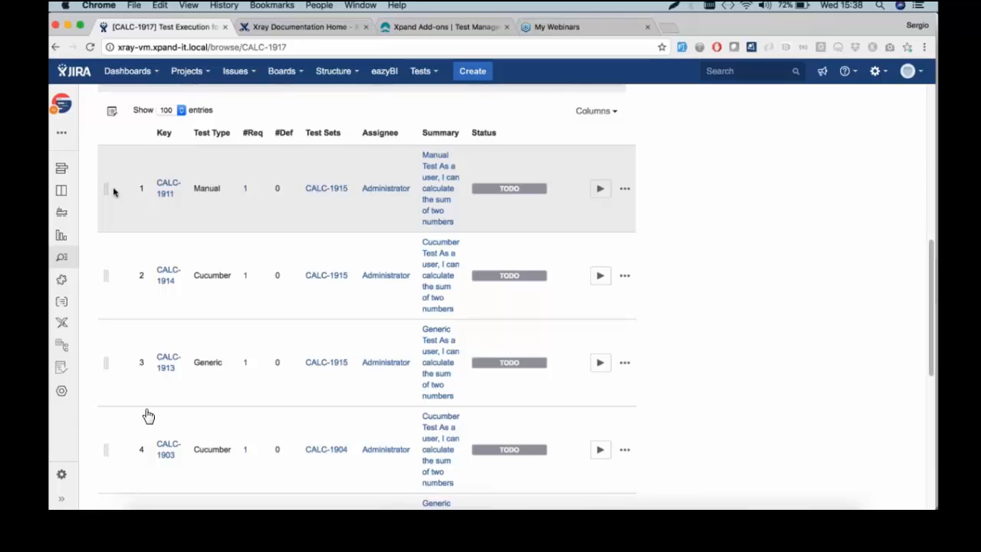
click(599, 190)
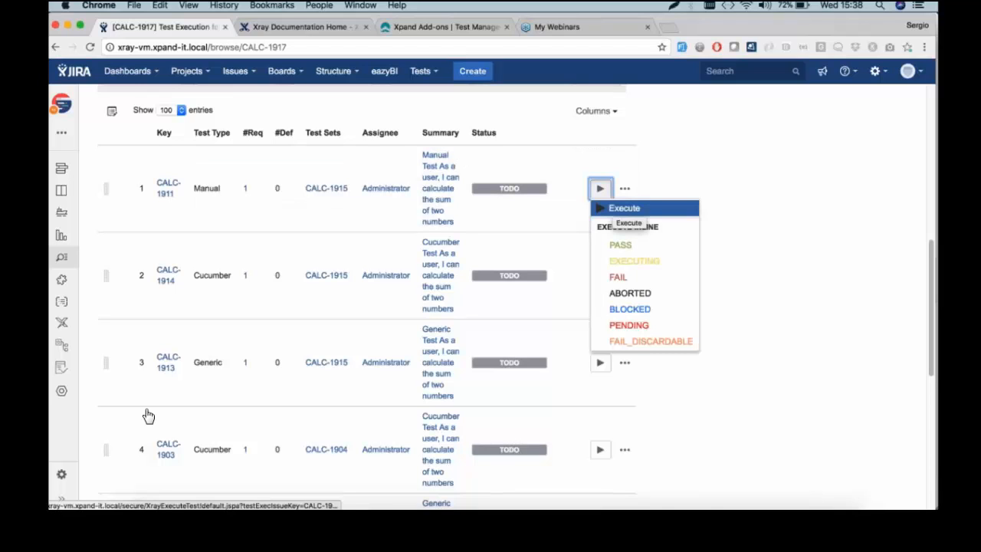
Execute CALC-1911 and scroll through its pre-condition and four TODO test steps
key(Return)
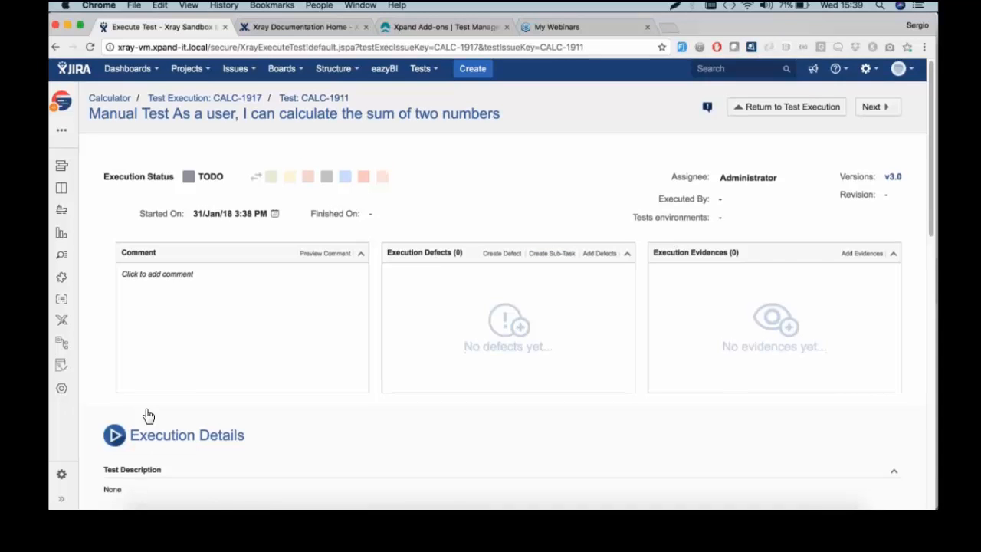
scroll(149, 416, down, 5)
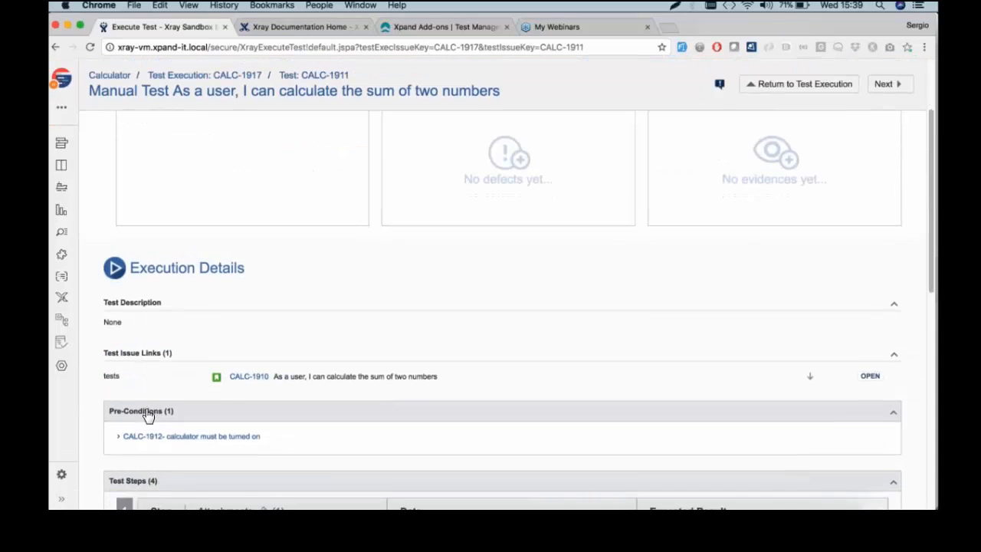
scroll(148, 416, down, 3)
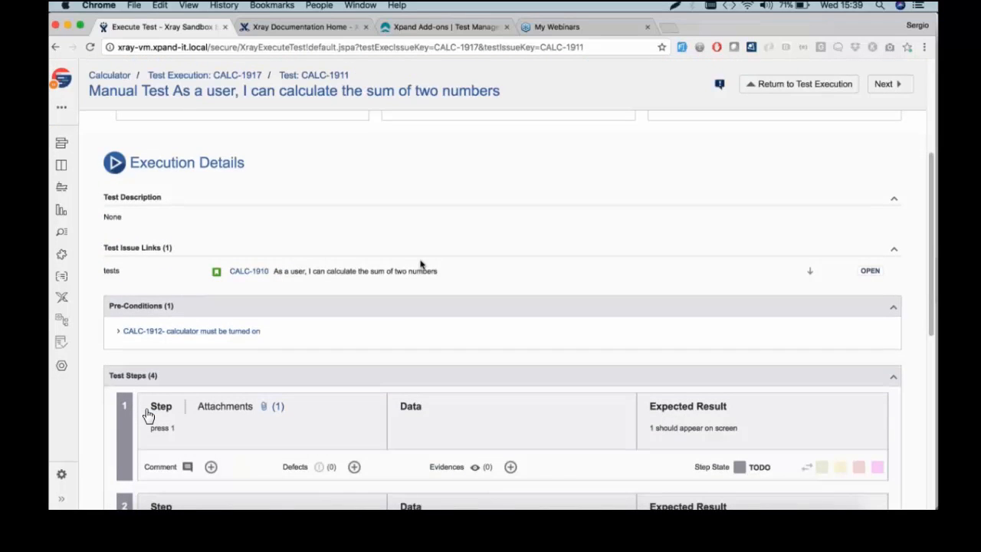
scroll(148, 416, down, 1)
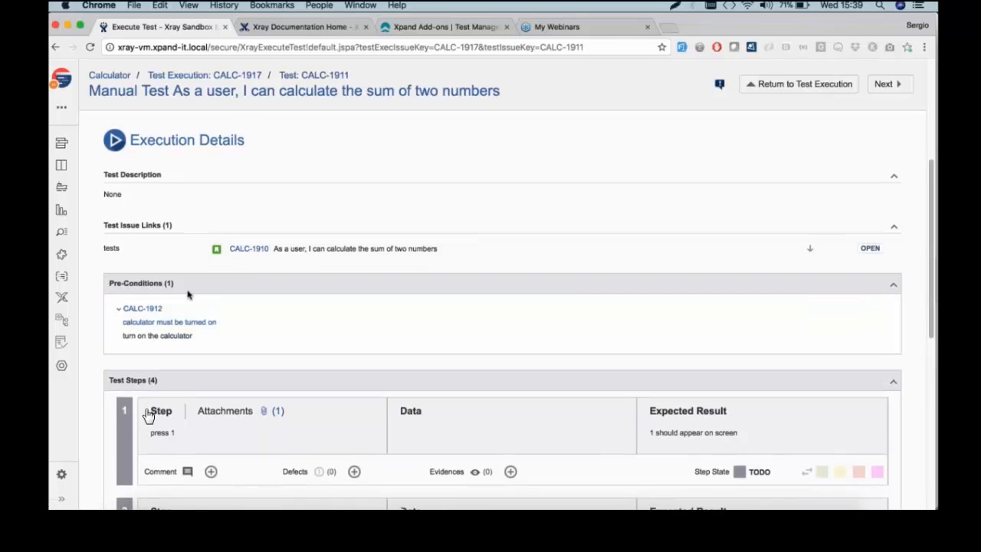
scroll(148, 415, down, 5)
scroll(149, 416, down, 3)
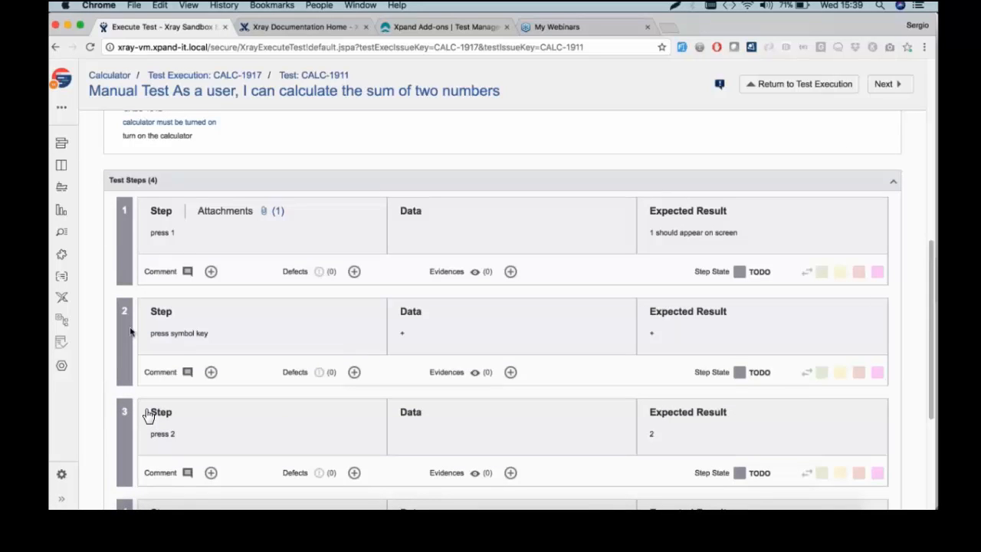
scroll(148, 416, down, 2)
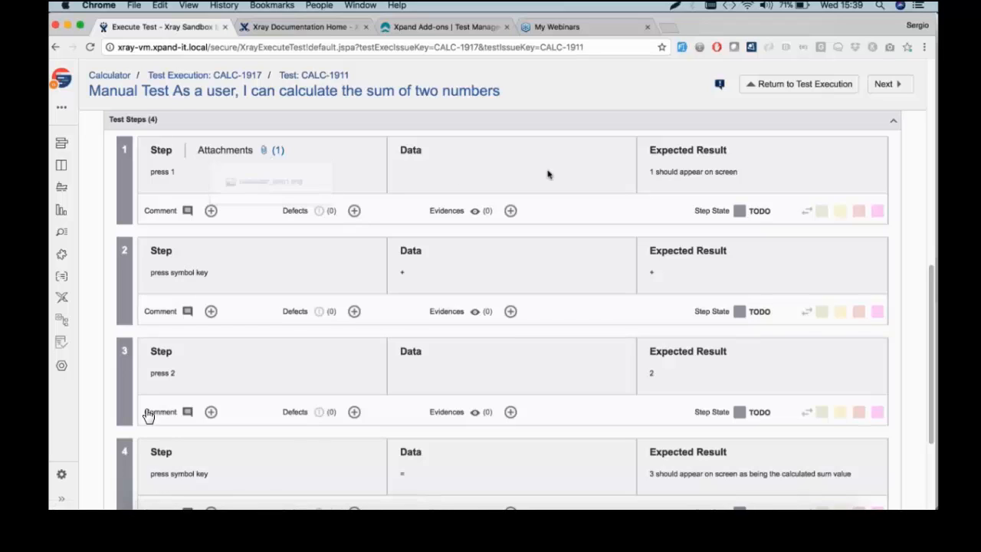
Mark test steps 1–3 as PASS and step 4 as FAIL
click(826, 213)
click(824, 313)
click(825, 413)
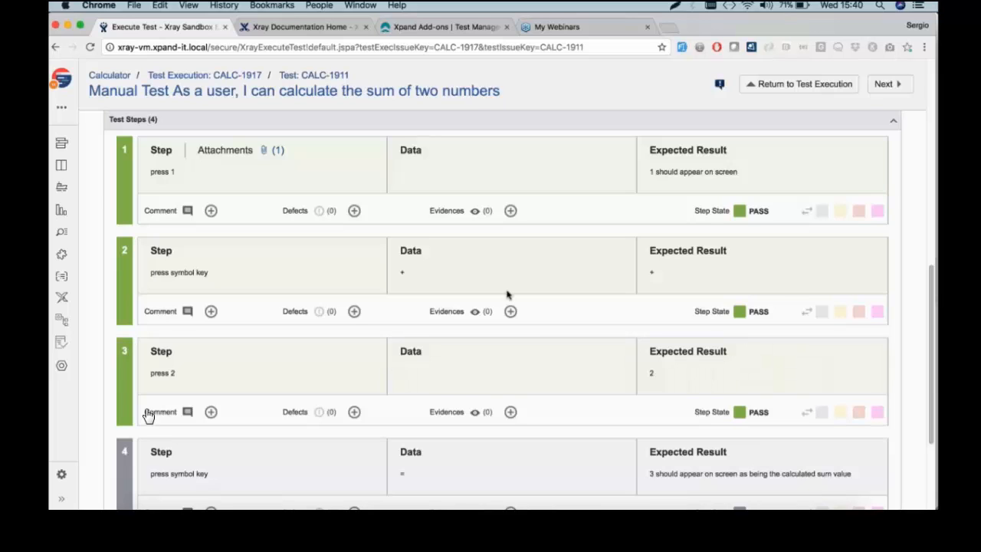
scroll(148, 415, up, 10)
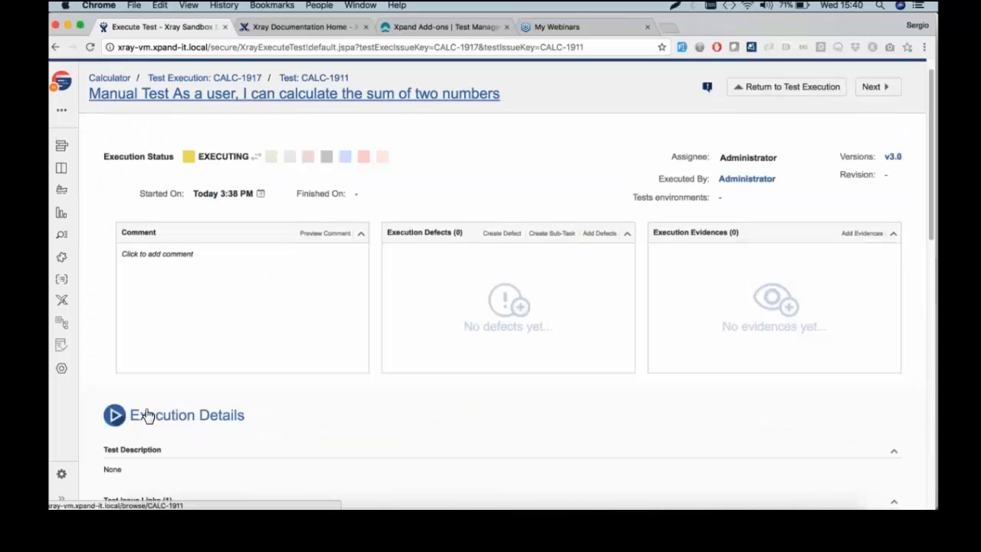
scroll(148, 415, down, 10)
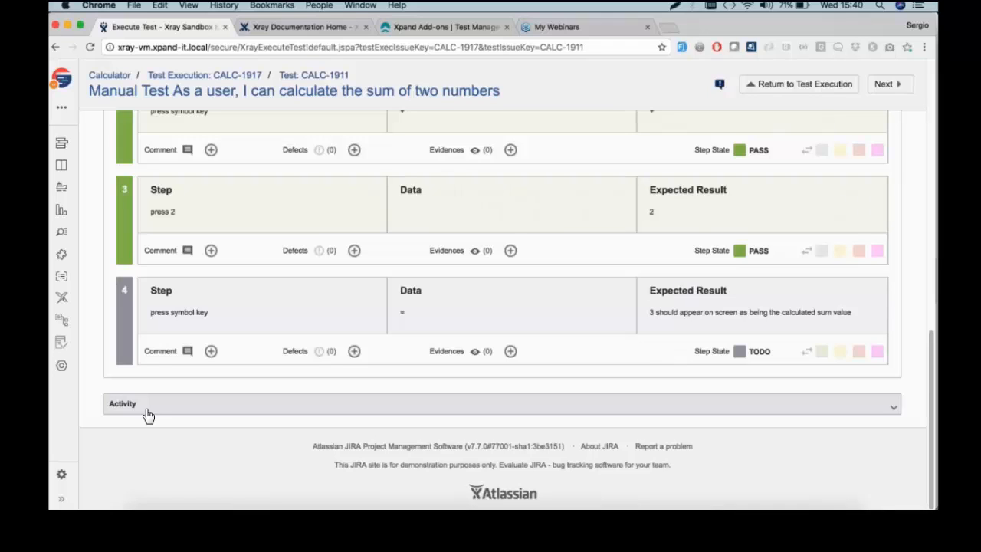
click(858, 351)
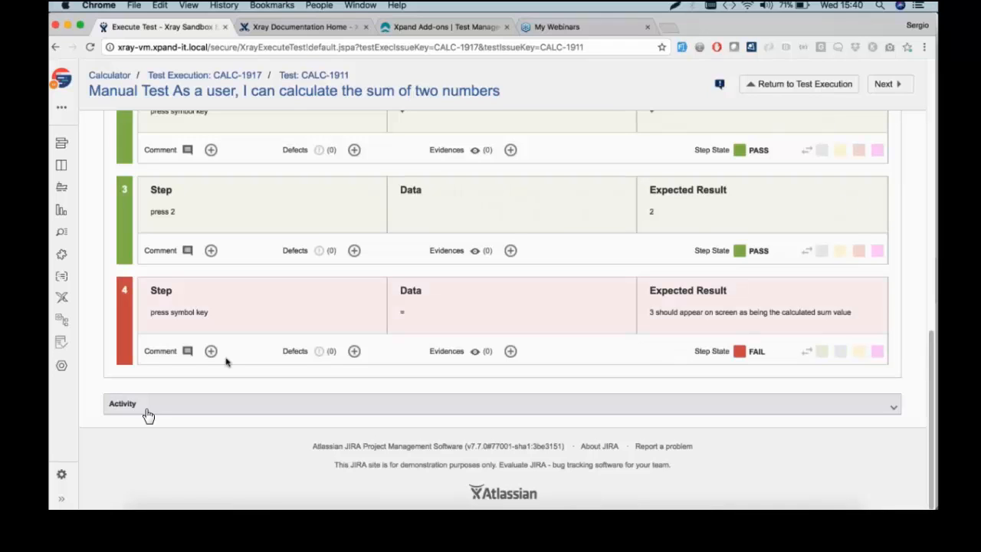
Add the comment 'it crashed' to step 4 and begin attaching an evidence file
click(211, 351)
click(258, 365)
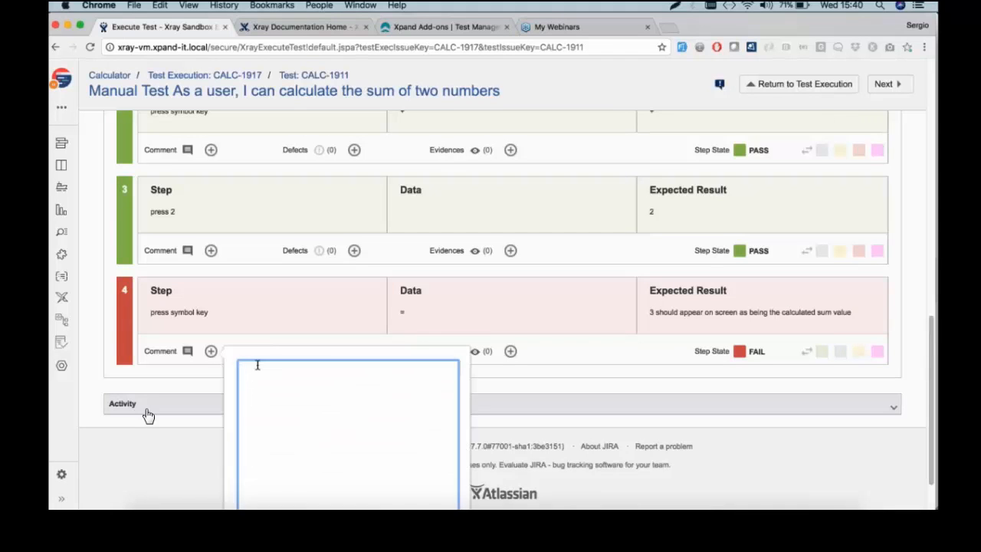
text(it crashed)
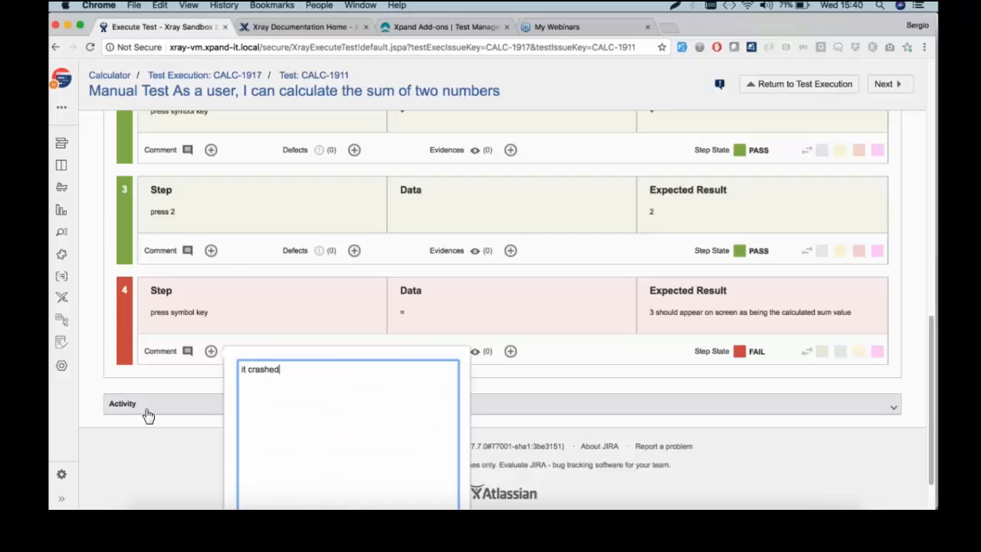
scroll(149, 416, down, 2)
click(148, 417)
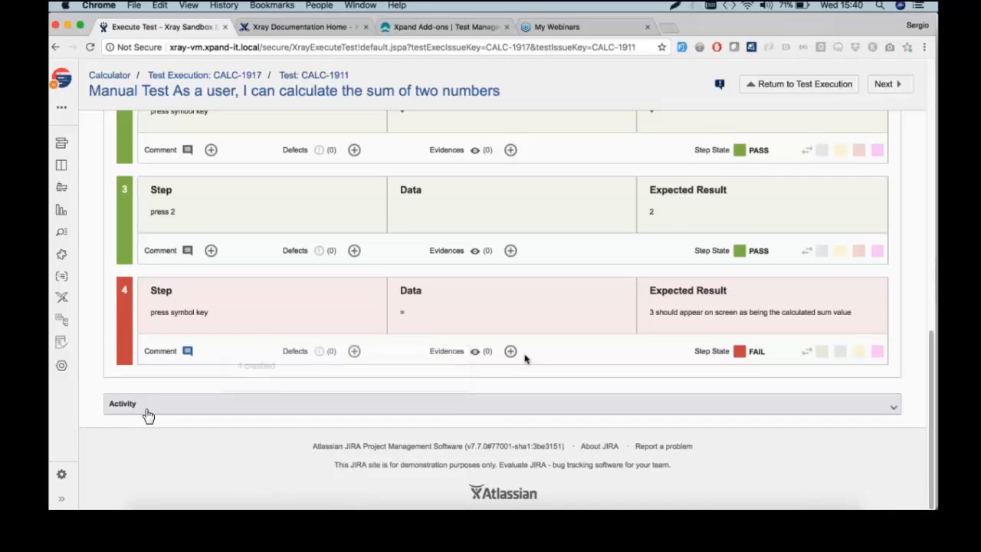
click(511, 351)
click(458, 277)
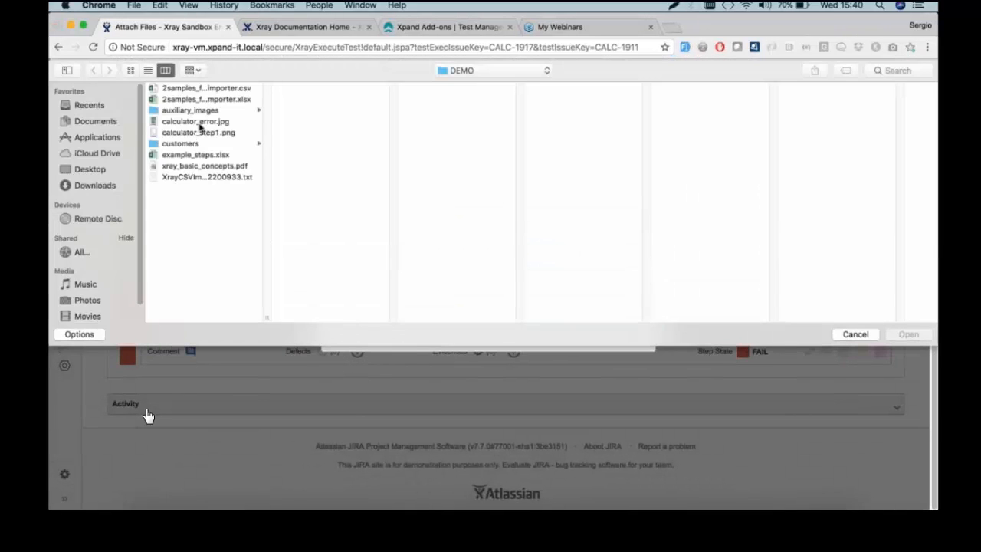
Choose calculator_error.jpg from the DEMO folder and attach it to step 4
click(196, 121)
key(Return)
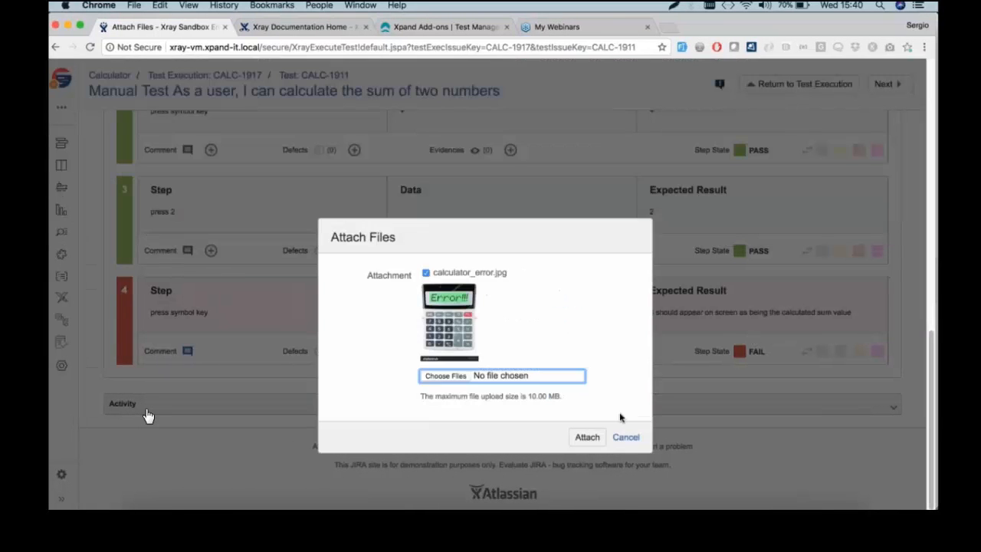
click(580, 438)
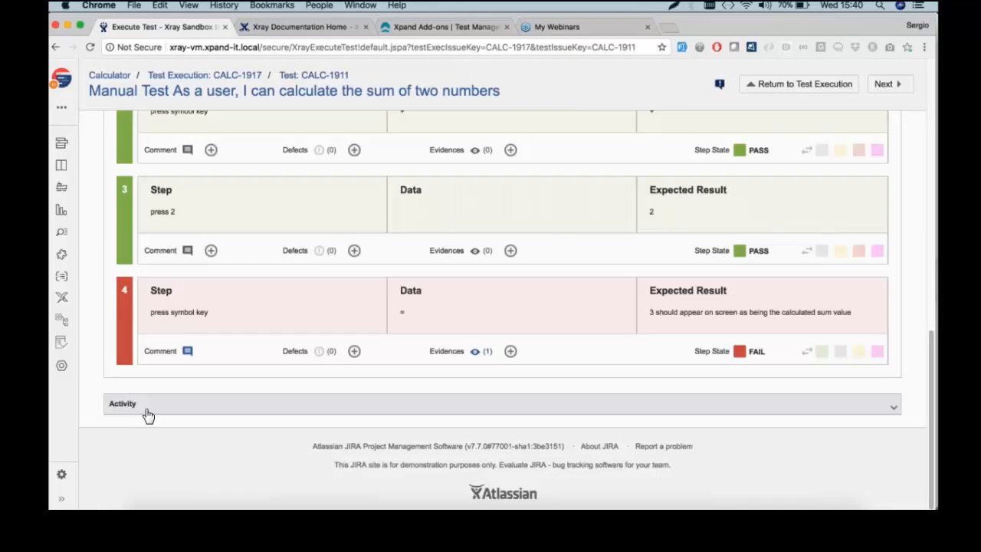
Create a bug with summary 'calculator crashed' as a defect of step 4
click(353, 352)
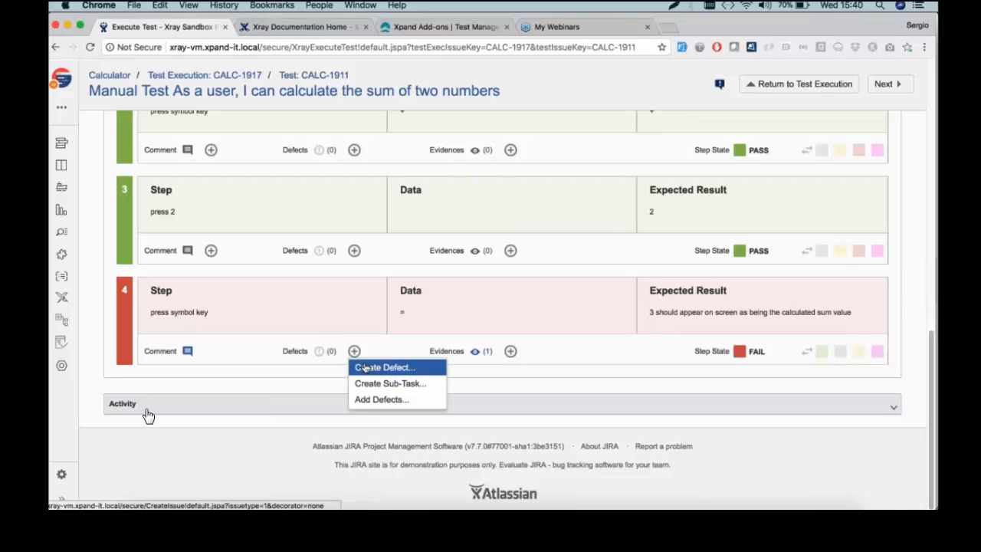
click(365, 369)
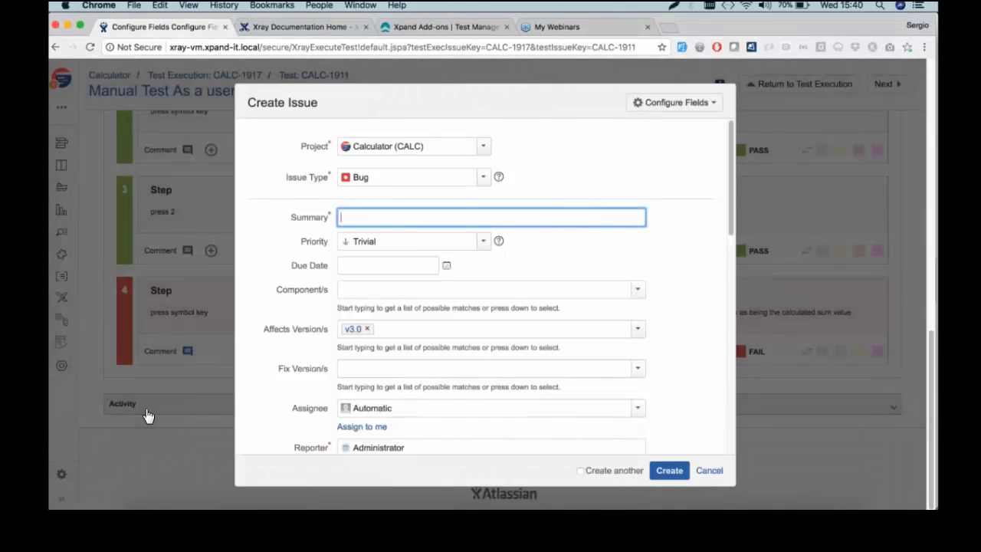
text(calcul)
key(Down)
key(Return)
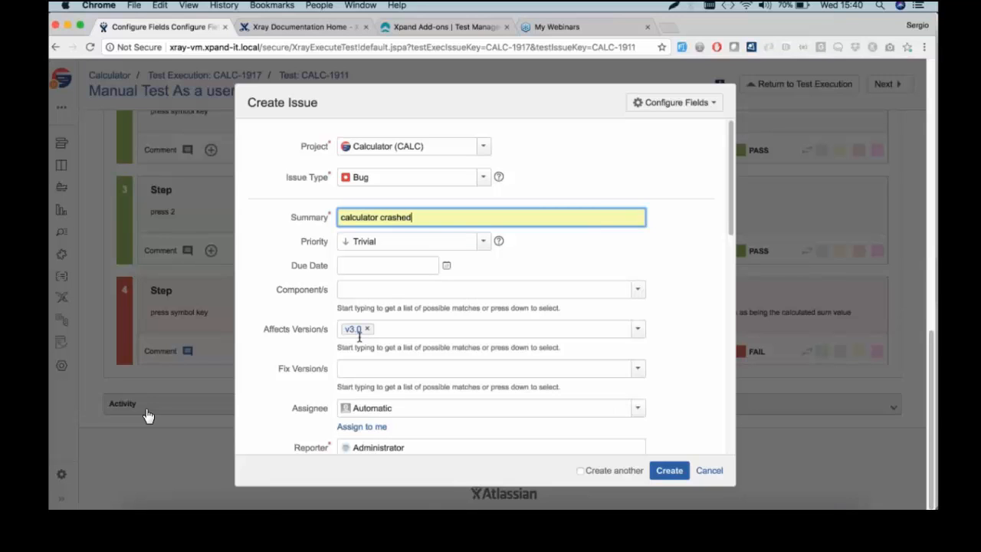
scroll(358, 336, down, 10)
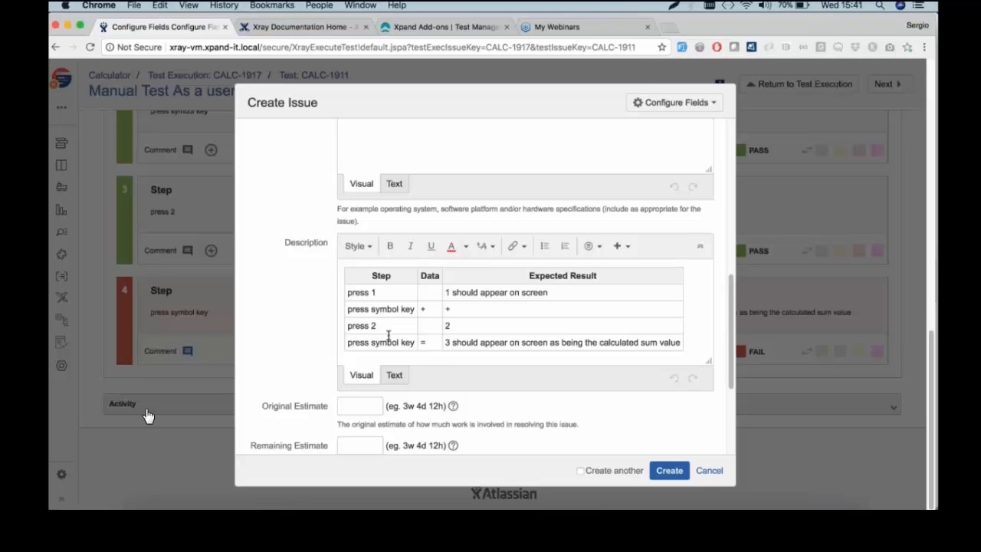
click(661, 473)
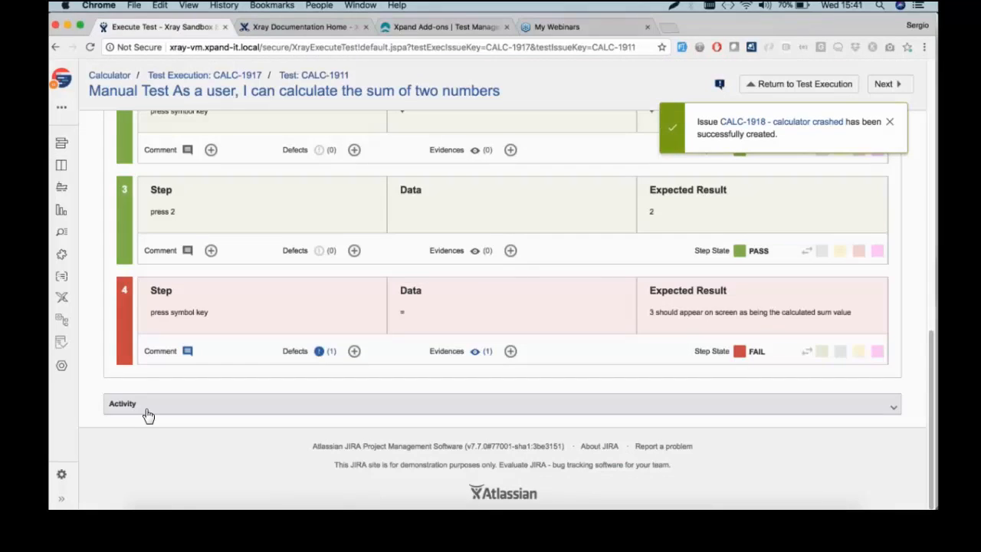
right_click(783, 121)
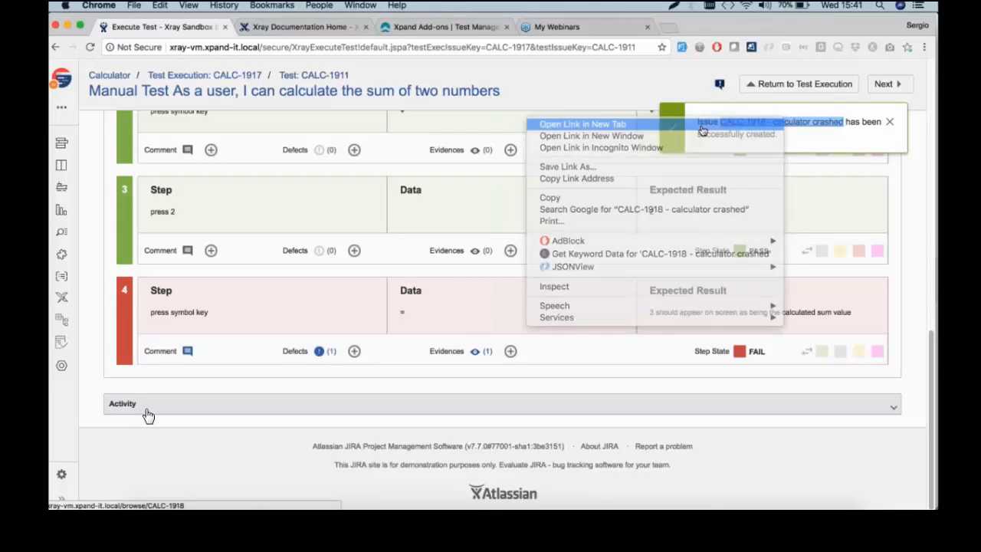
click(582, 124)
click(333, 29)
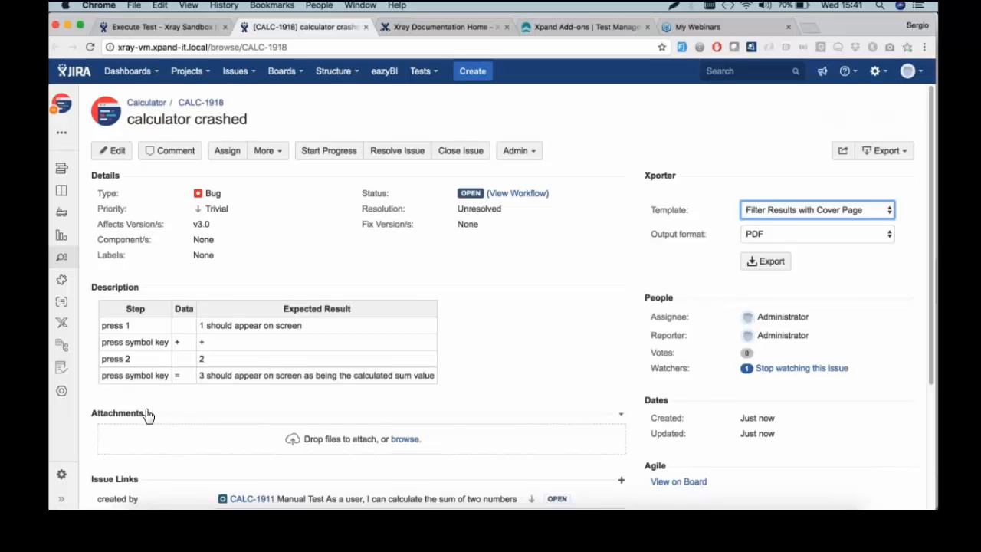
scroll(148, 415, down, 1)
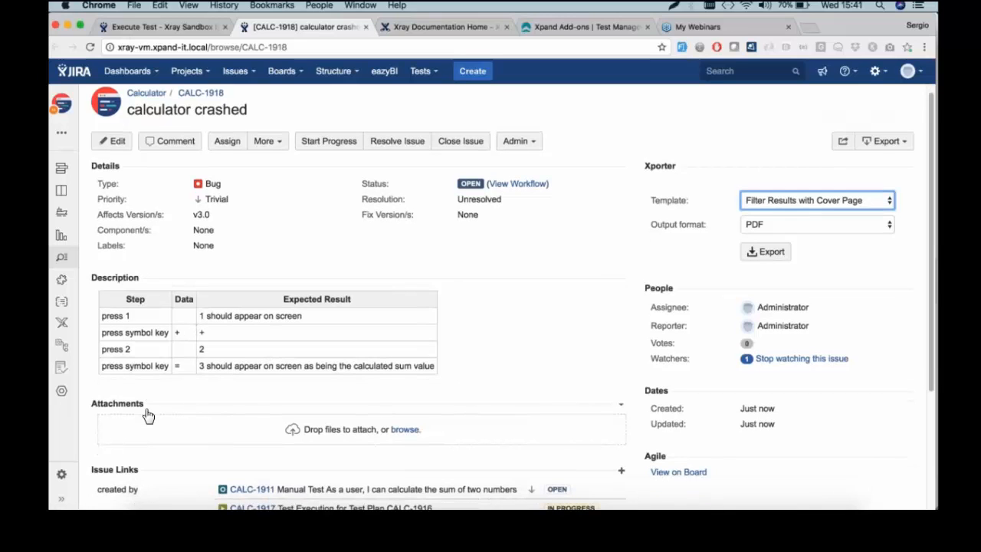
scroll(148, 415, down, 3)
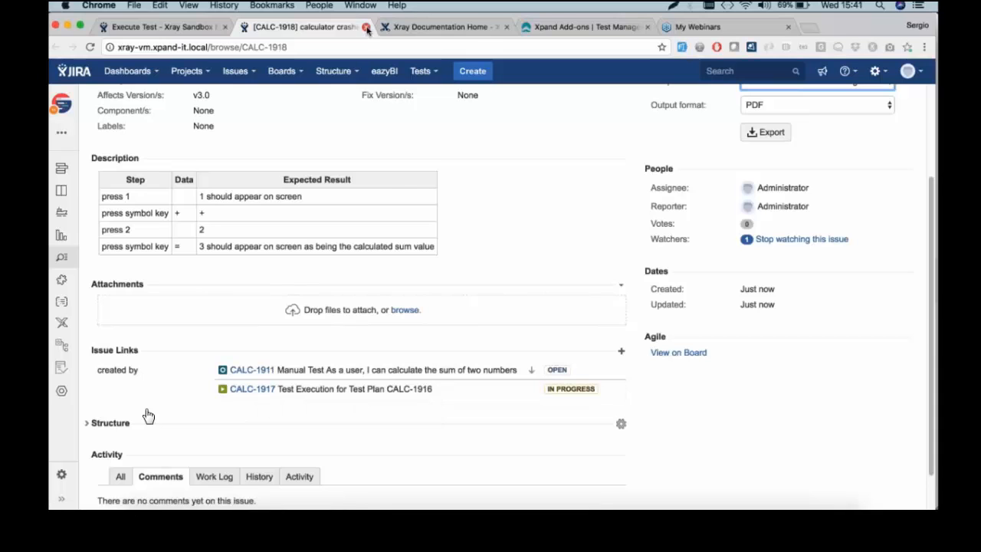
key(super+w)
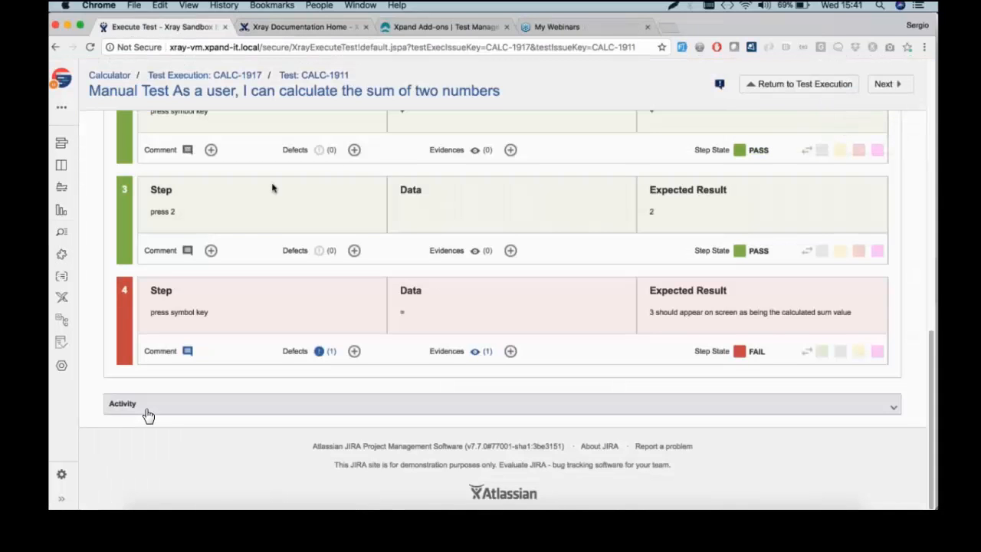
Go back to test execution CALC-1917 through the breadcrumb link
scroll(247, 243, up, 10)
scroll(246, 252, up, 5)
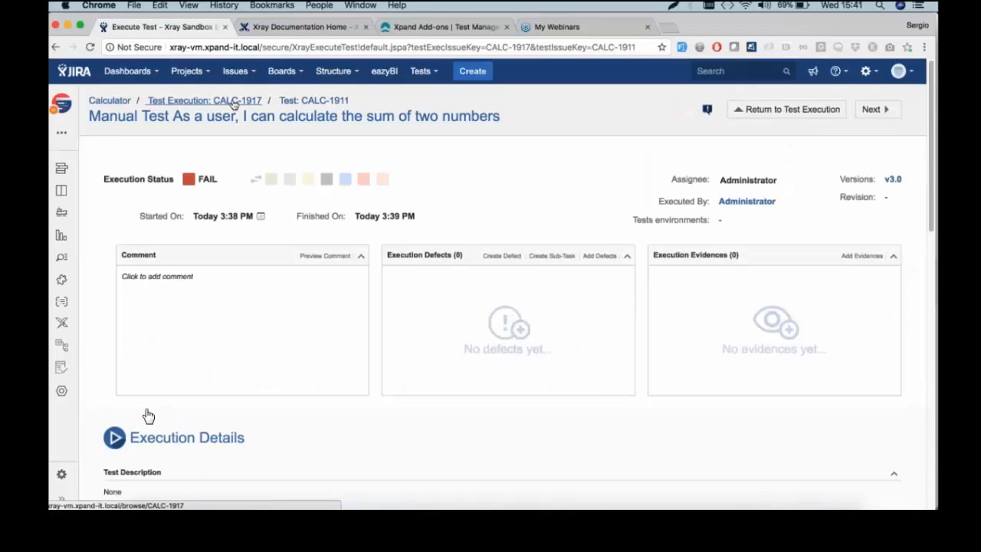
click(233, 102)
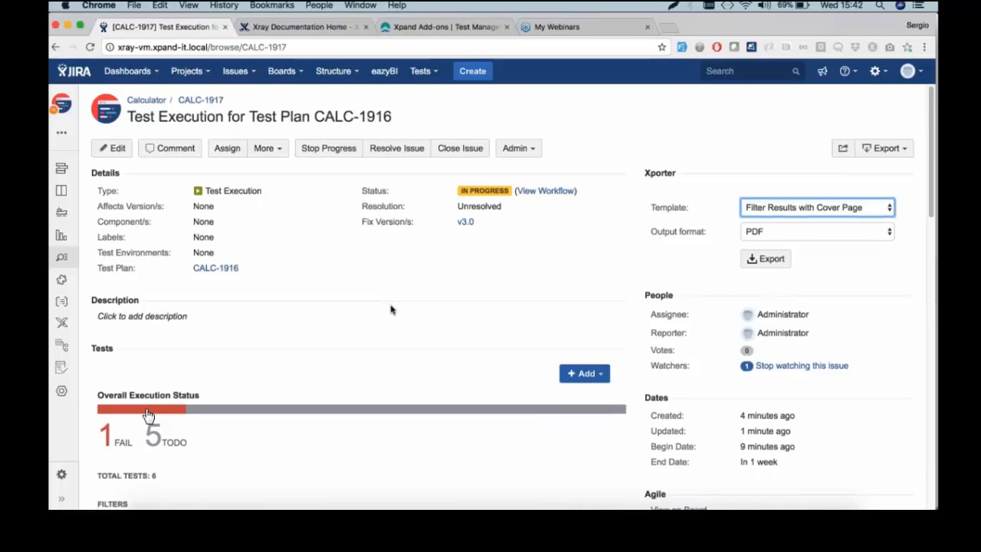
Move CALC-1913 to second place and mark it PASS with Execute Inline
scroll(391, 309, down, 5)
scroll(393, 307, down, 2)
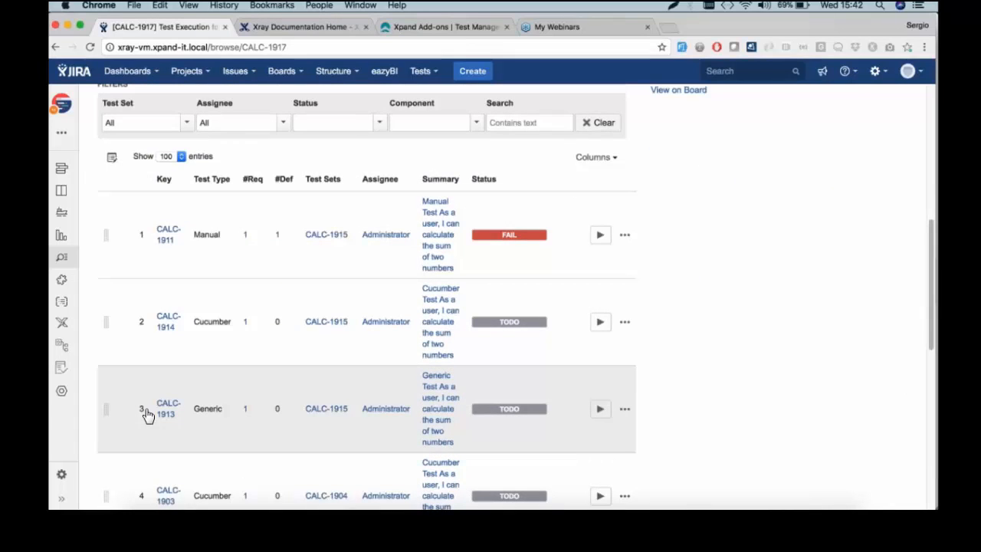
drag(106, 408, 105, 321)
click(600, 322)
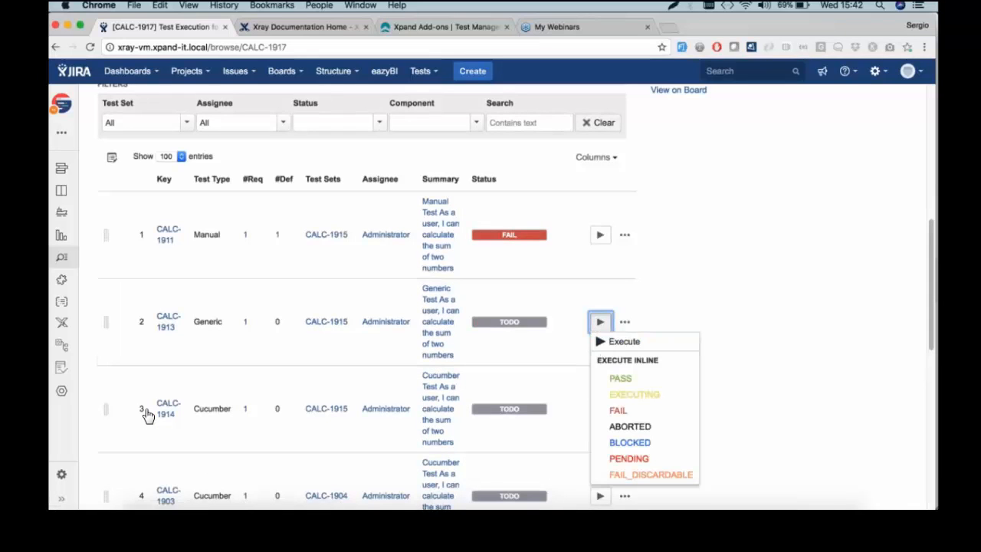
click(630, 380)
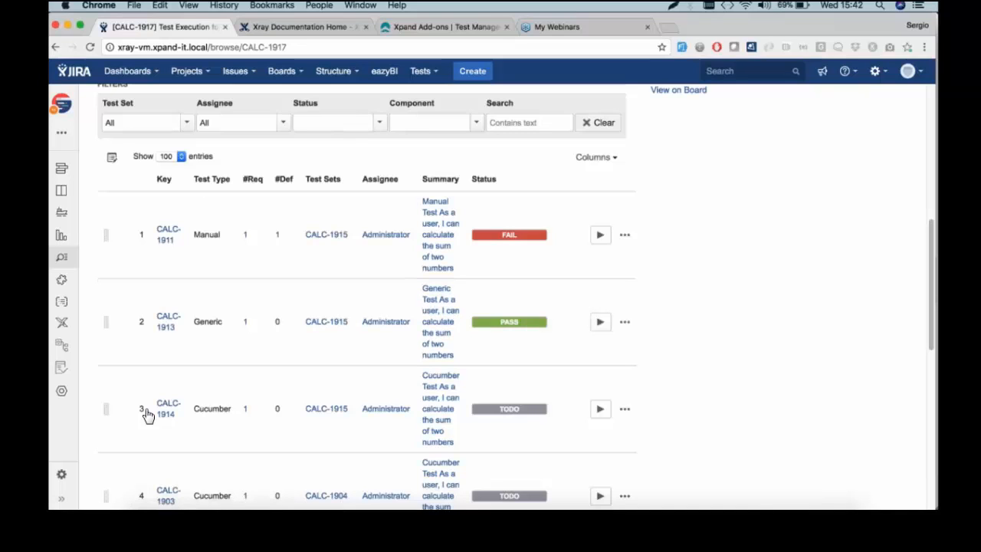
Select all tests to view the bulk actions, then clear the selection and exit bulk mode
click(112, 157)
click(109, 179)
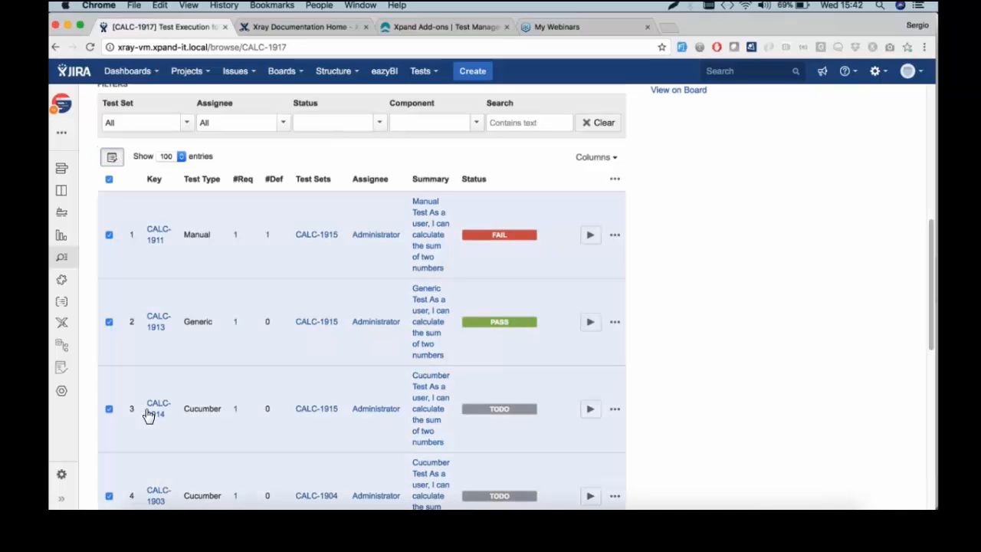
click(615, 180)
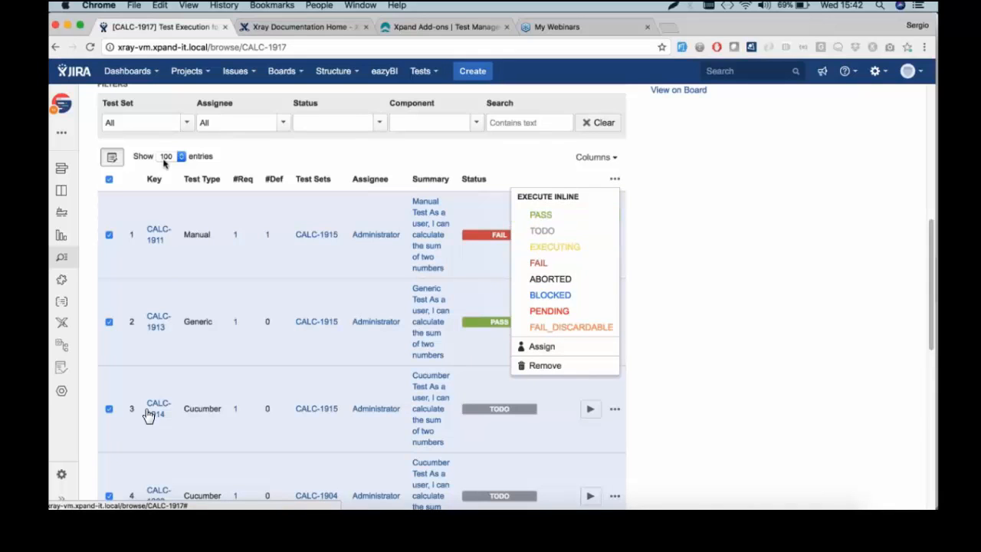
click(108, 179)
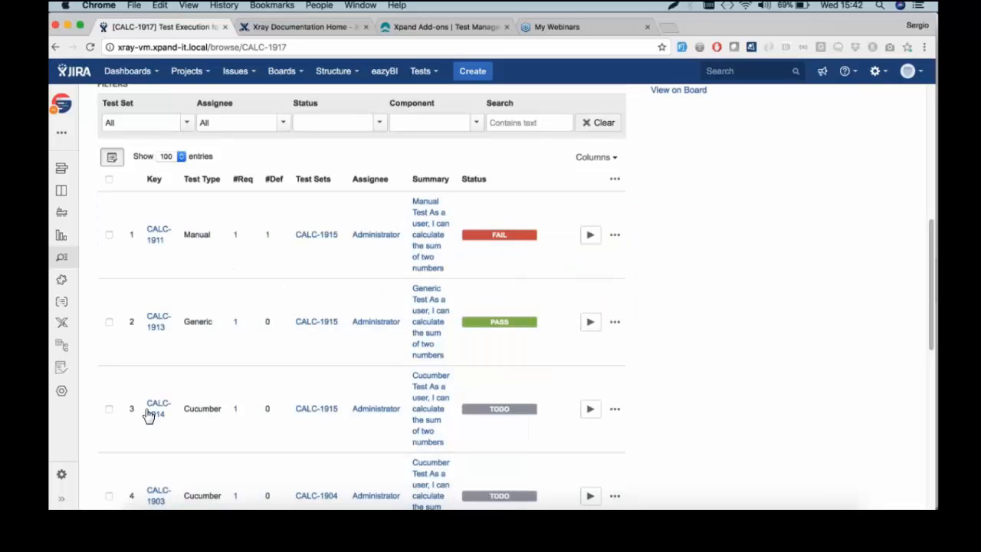
click(112, 157)
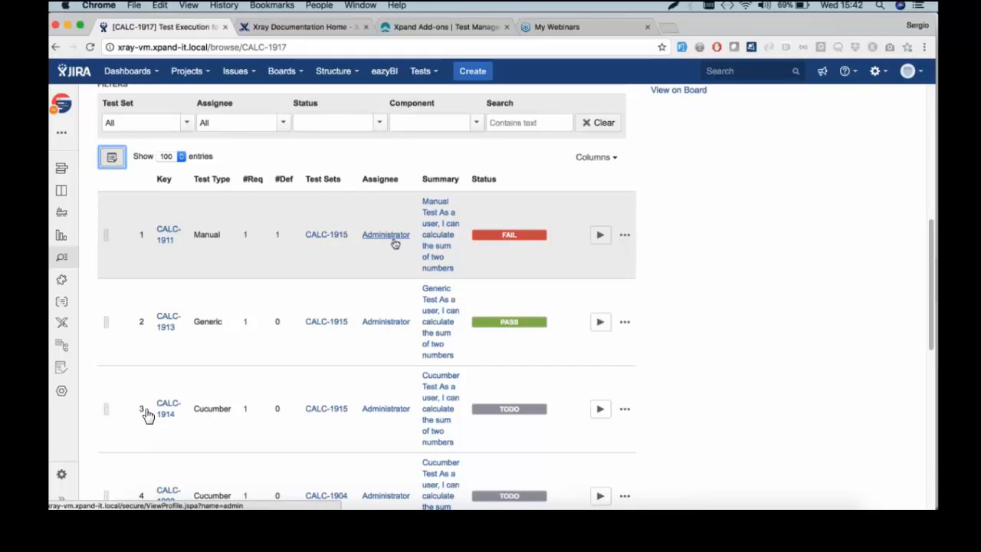
scroll(148, 414, up, 5)
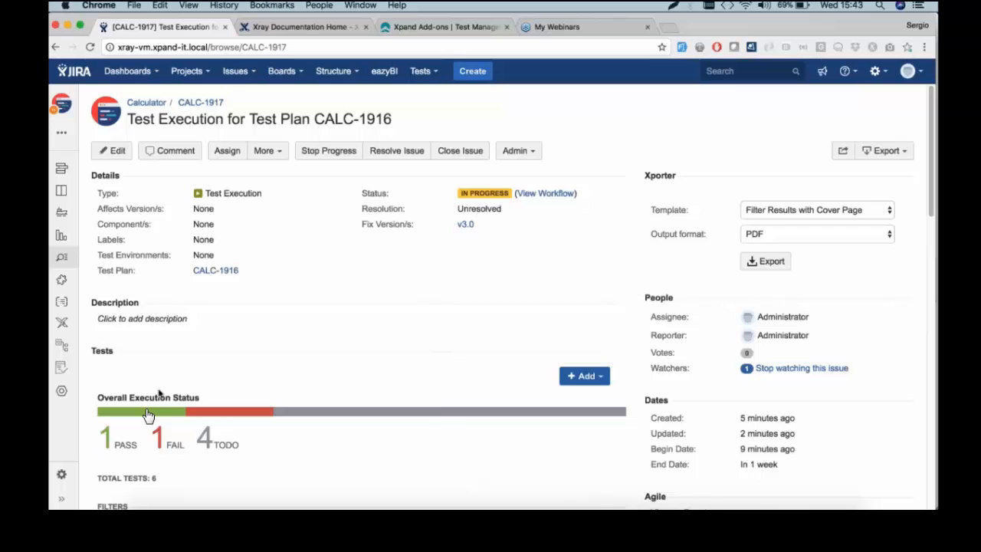
scroll(148, 415, down, 5)
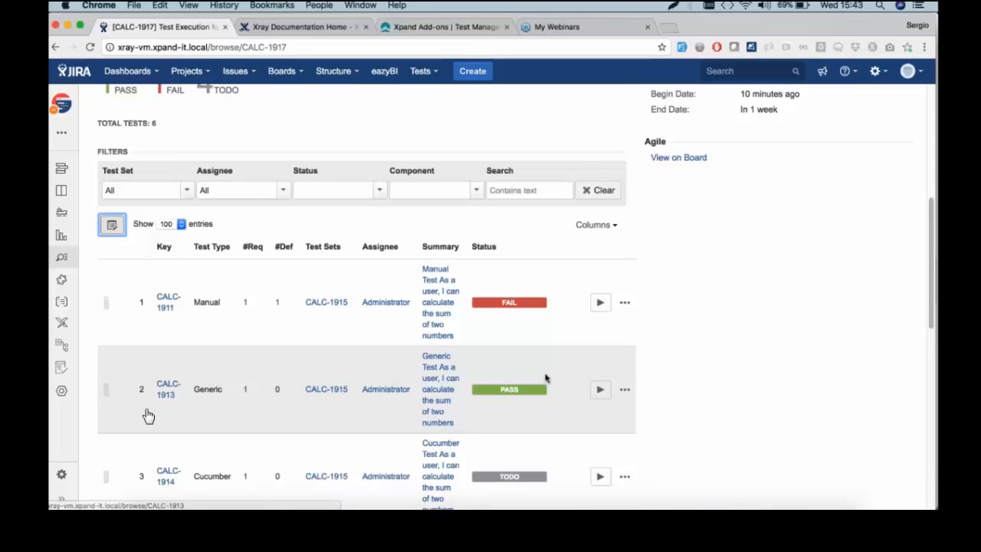
Reassign the CALC-1914 test run from the administrator to another team member
scroll(549, 375, down, 1)
scroll(552, 373, down, 1)
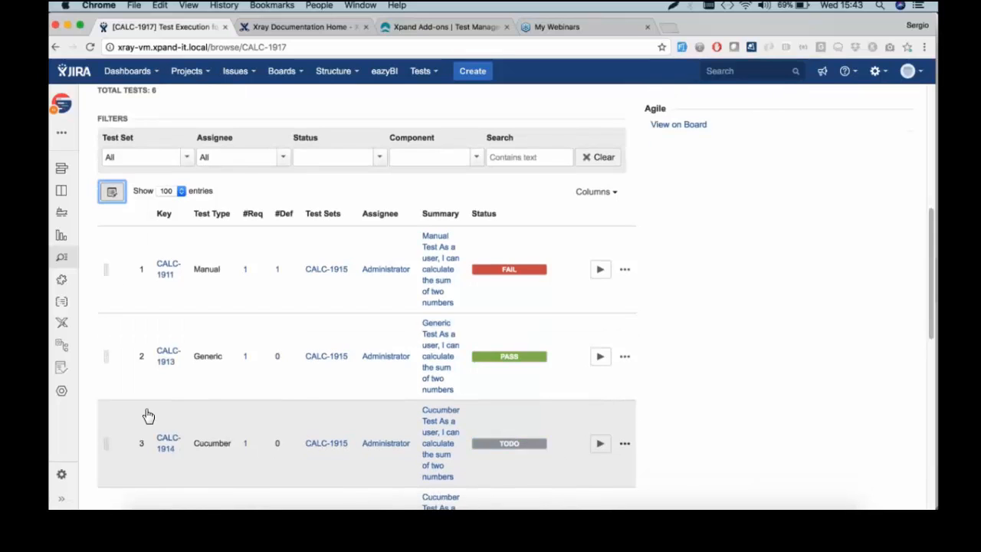
click(625, 446)
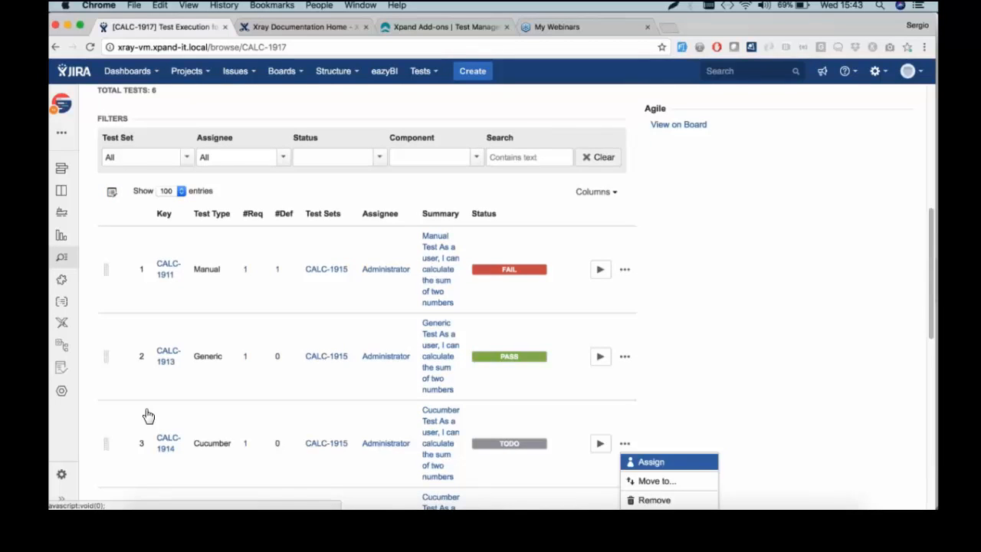
click(652, 461)
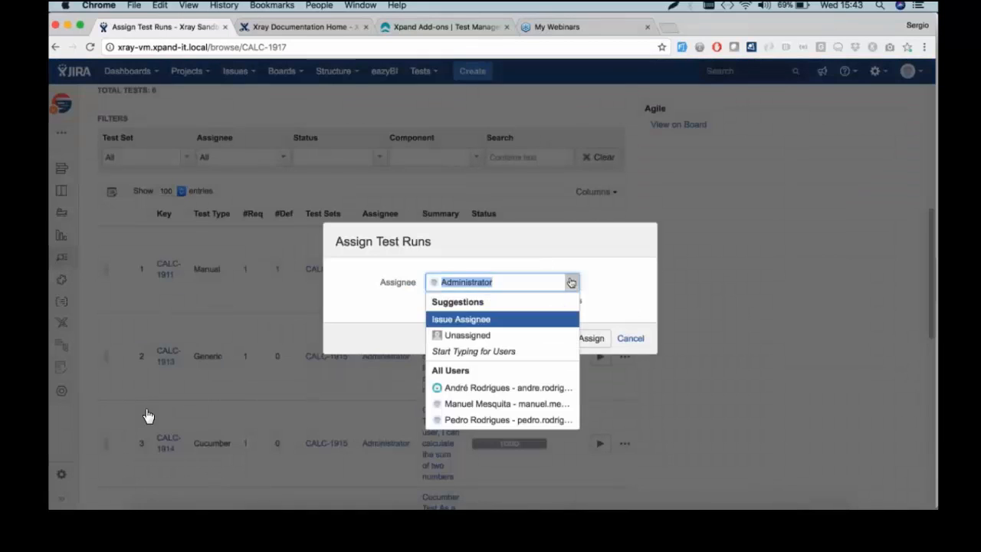
click(506, 388)
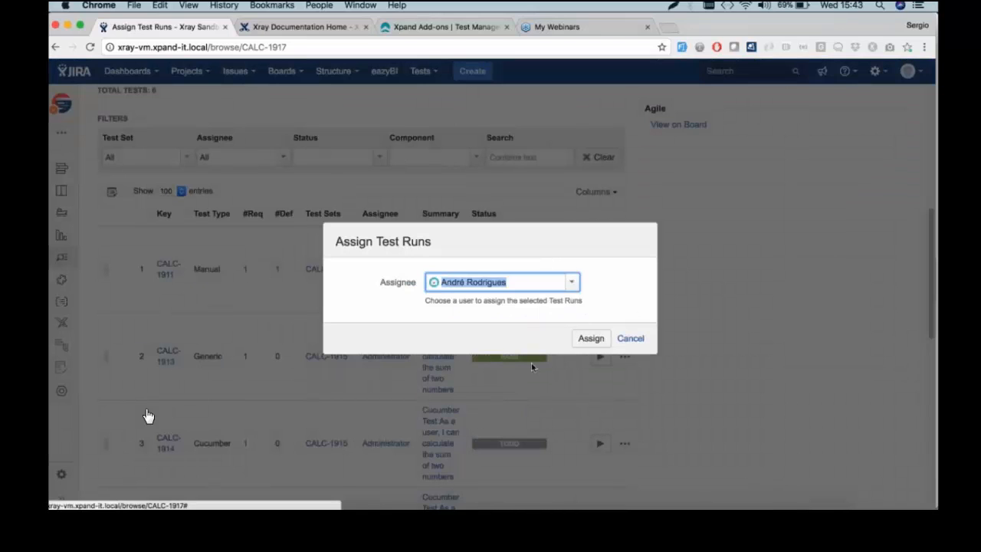
click(591, 338)
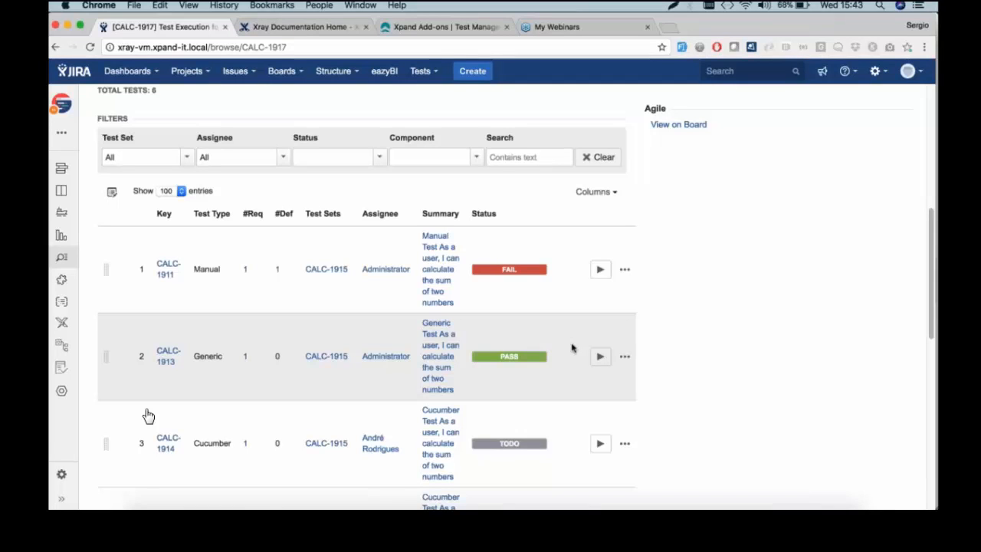
scroll(399, 427, down, 4)
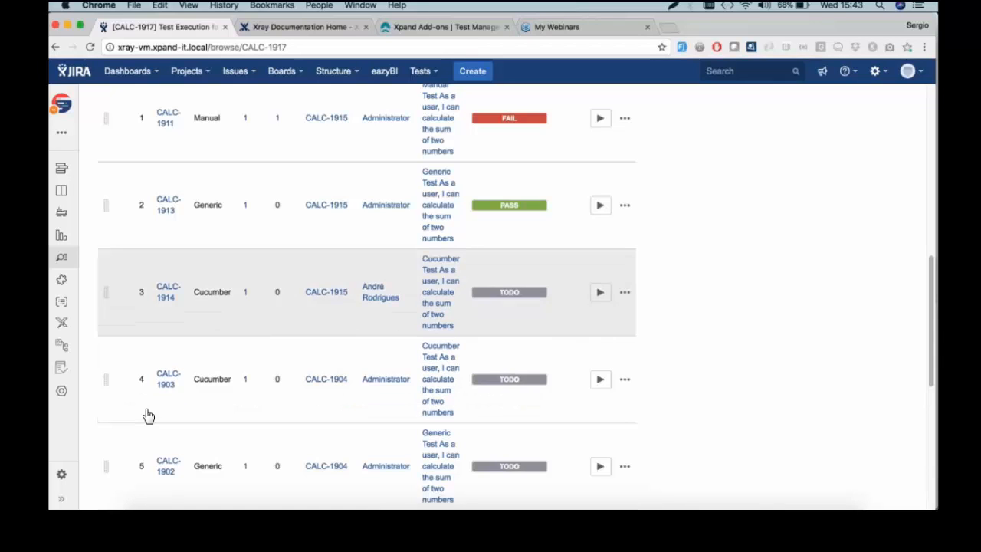
scroll(148, 415, up, 5)
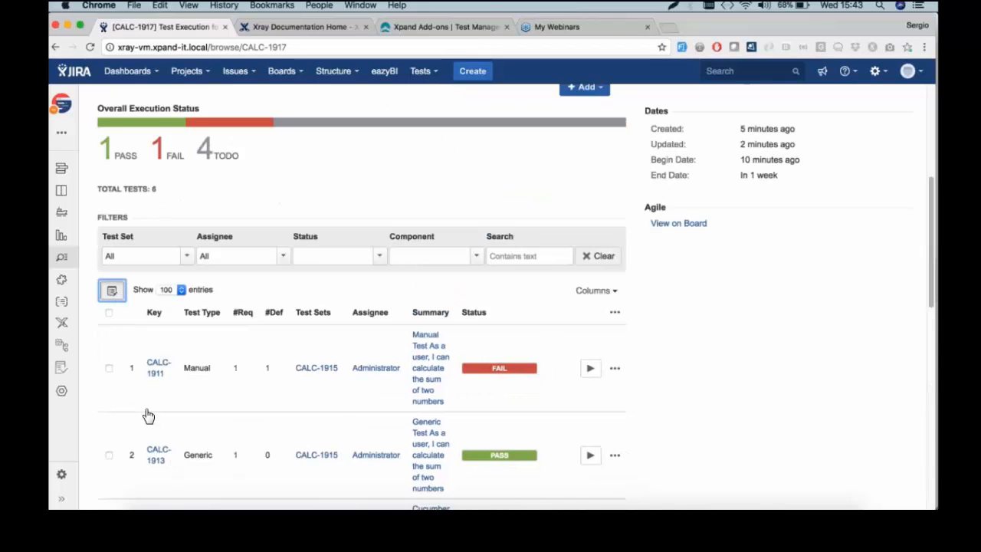
Turn on bulk selection and tick tests CALC-1902, CALC-1901 and CALC-1903
click(109, 313)
click(110, 313)
scroll(109, 318, down, 10)
scroll(110, 322, up, 2)
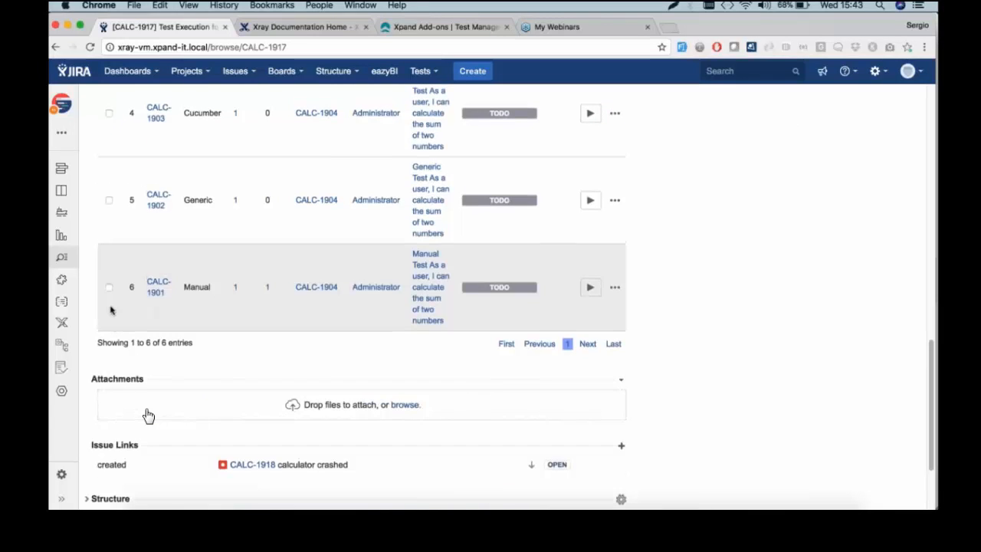
click(109, 201)
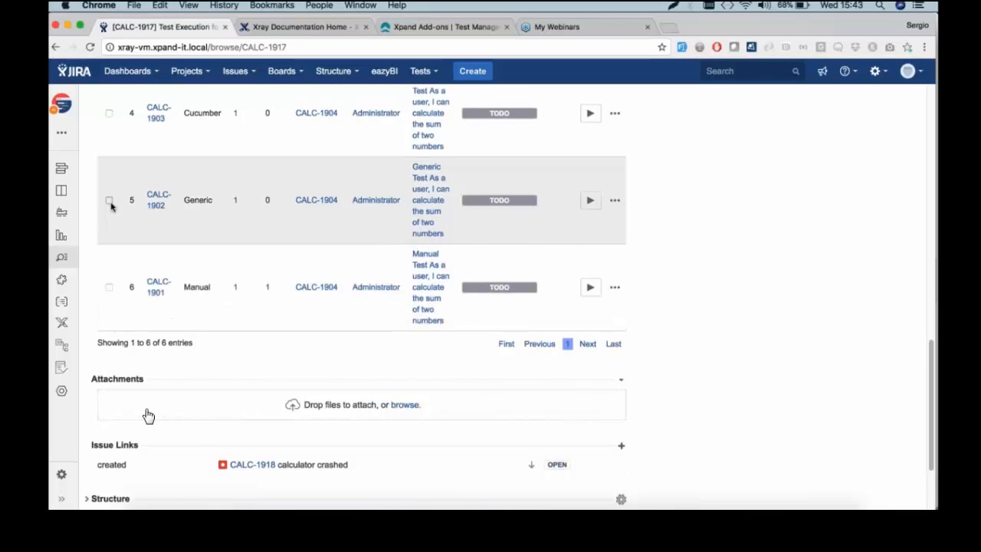
click(109, 287)
click(109, 113)
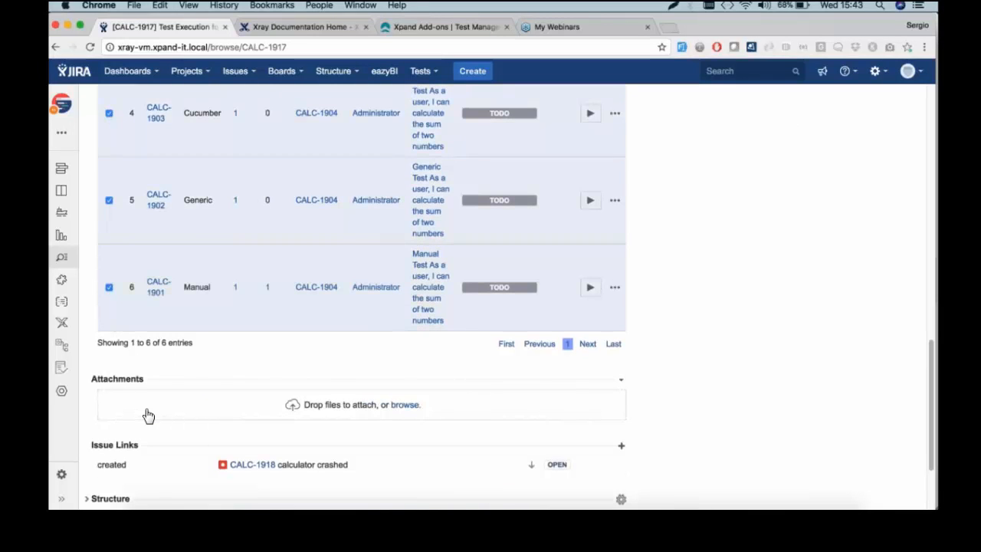
scroll(148, 415, up, 10)
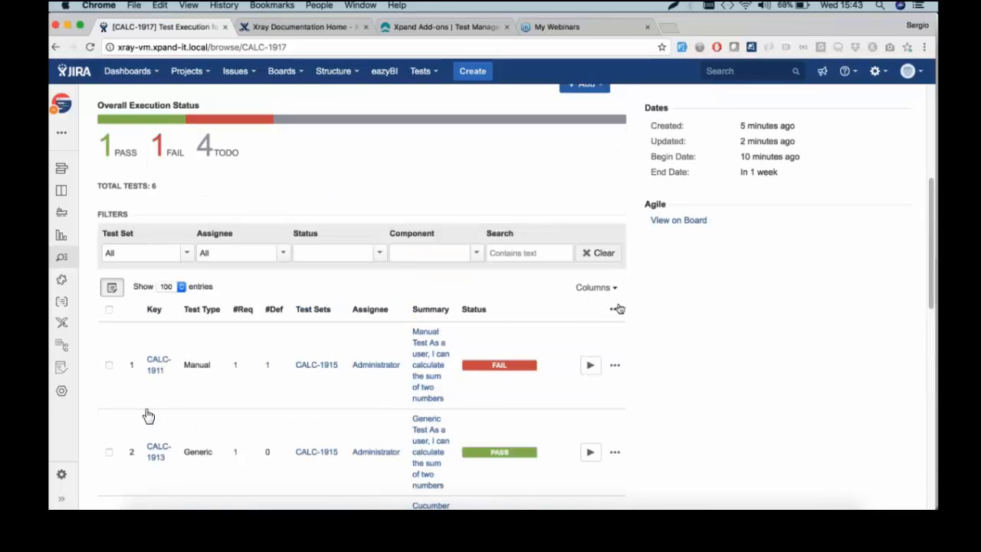
Remove the three selected tests, leaving CALC-1911 FAIL, CALC-1913 PASS and CALC-1914 TODO
click(616, 309)
click(577, 495)
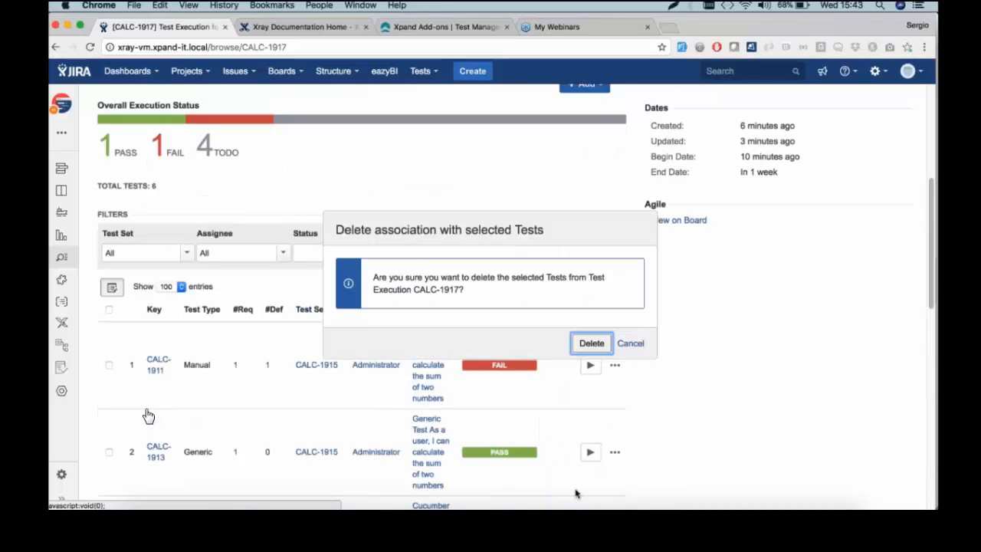
click(591, 343)
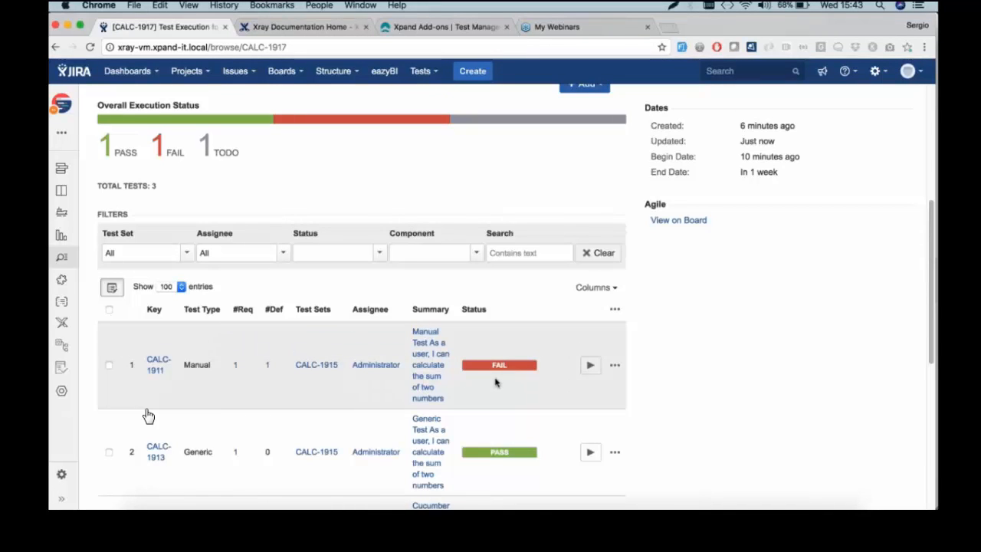
scroll(481, 374, down, 5)
scroll(481, 374, up, 4)
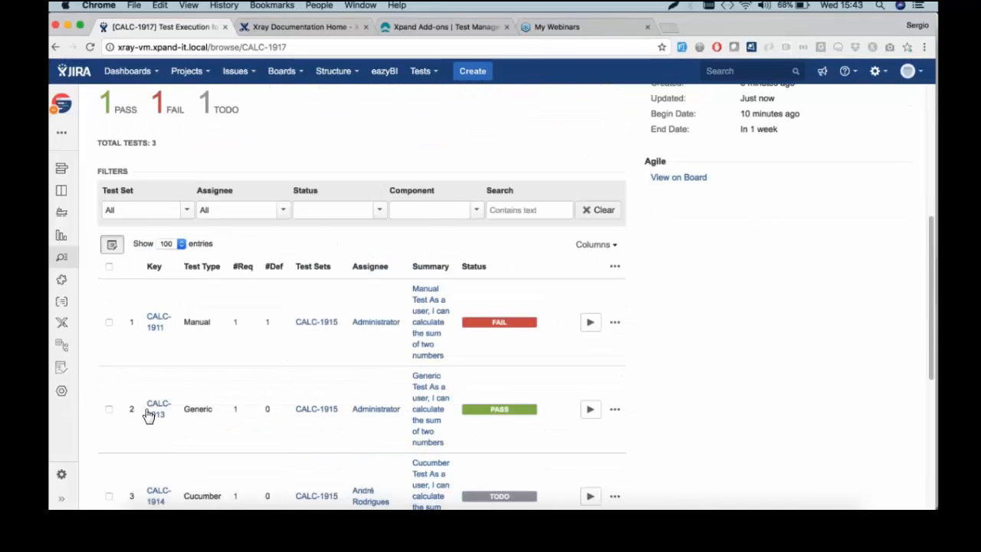
scroll(148, 416, down, 3)
scroll(148, 416, up, 4)
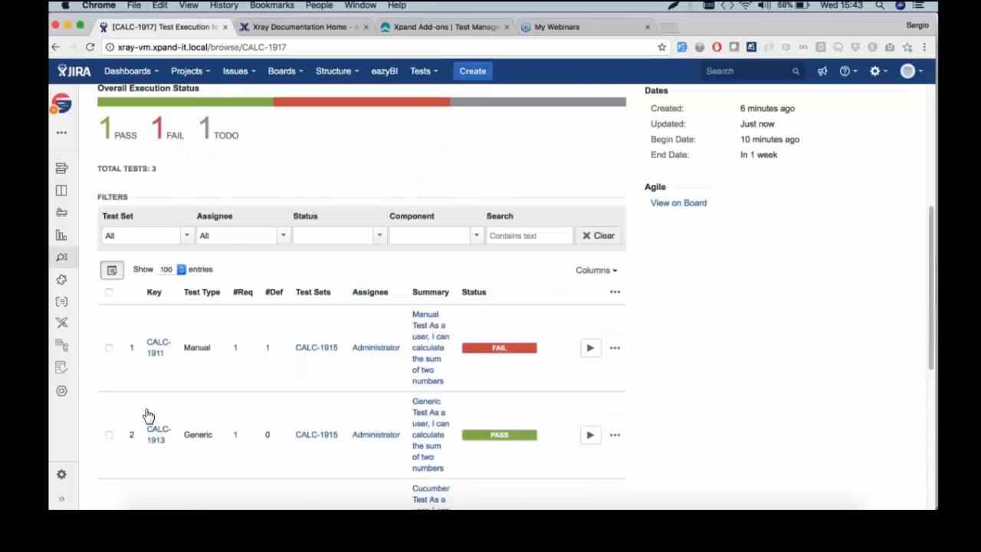
scroll(148, 416, down, 3)
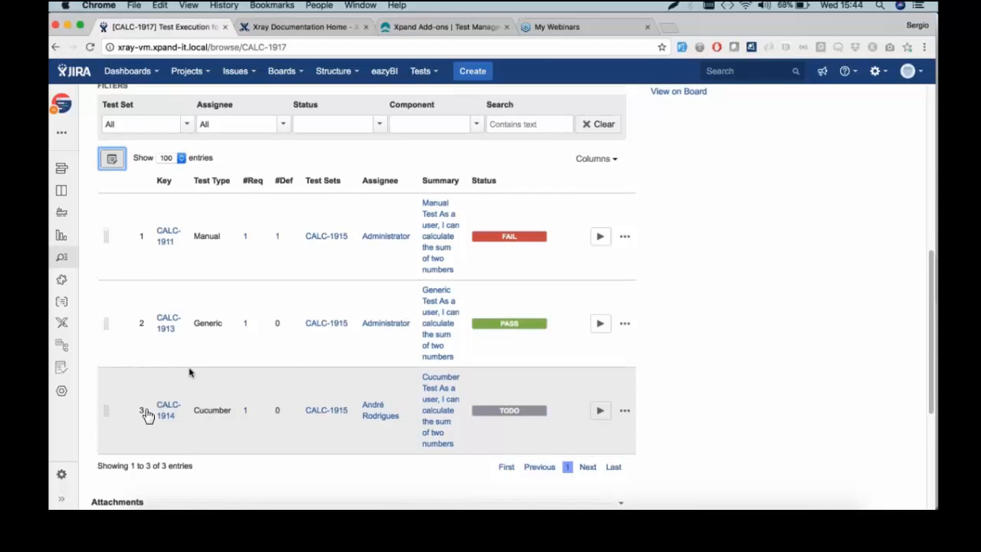
scroll(148, 415, up, 10)
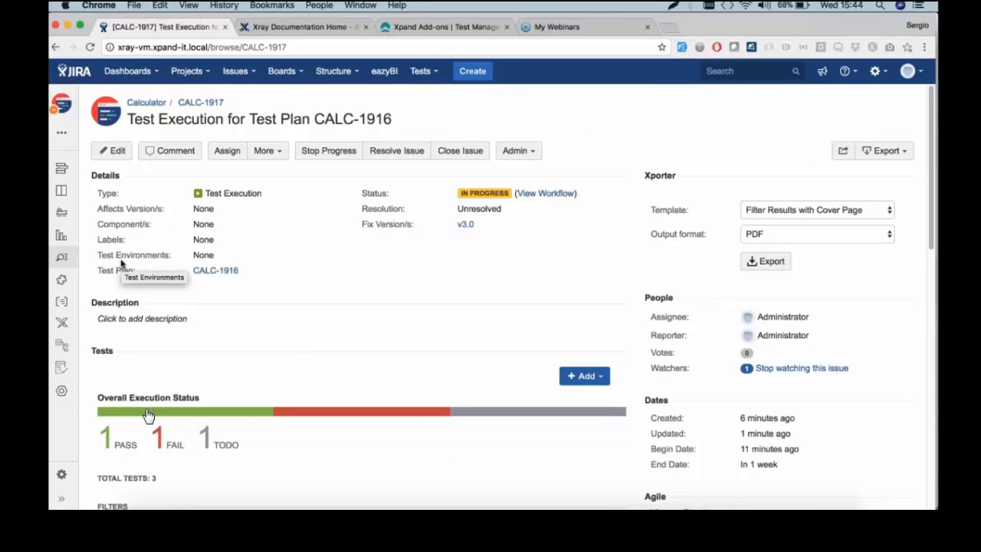
Export CALC-1917's tests to the Cucumber file 1_CALC-1910.feature and reveal it in Finder
click(267, 150)
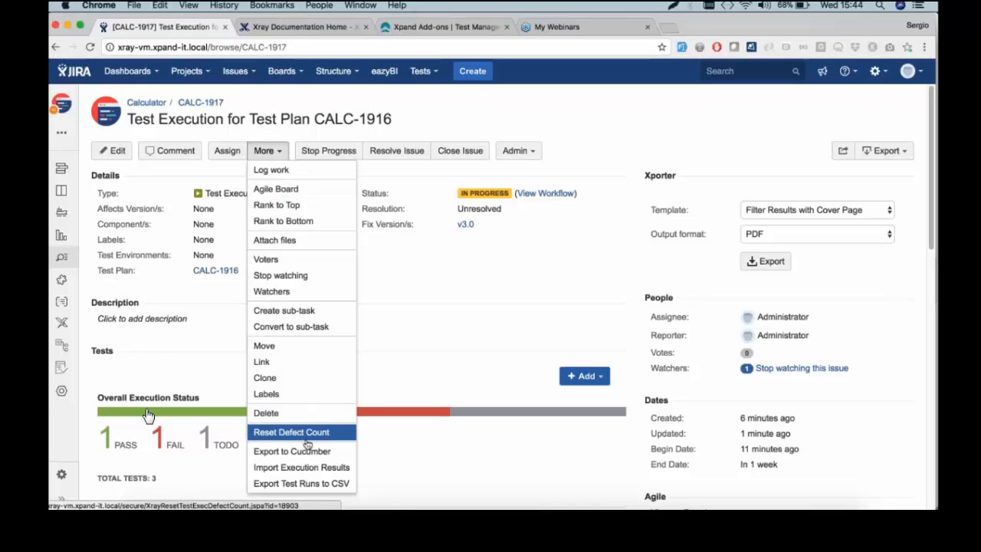
key(Return)
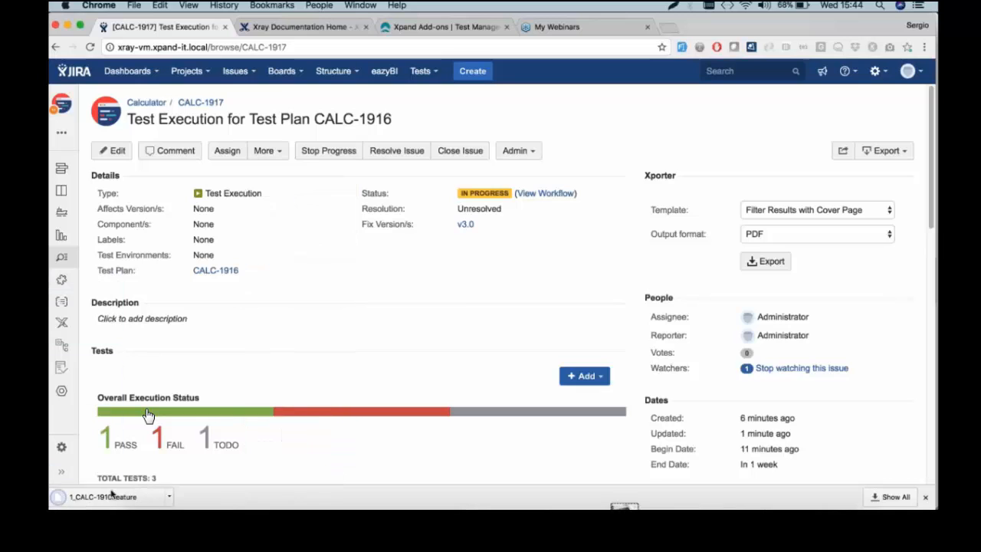
click(170, 498)
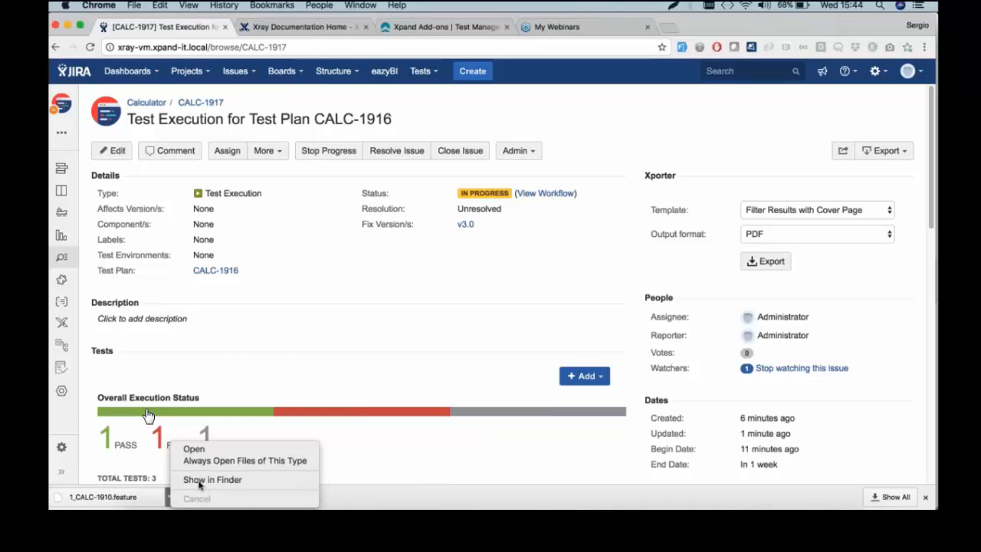
click(199, 486)
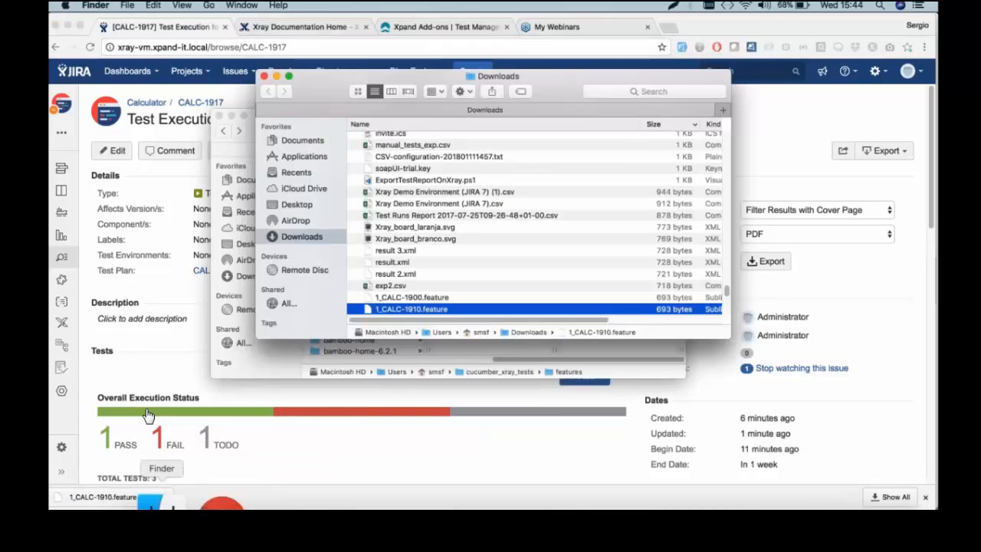
Paste 1_CALC-1910.feature into the cucumber_xray_tests features folder
click(250, 131)
right_click(607, 230)
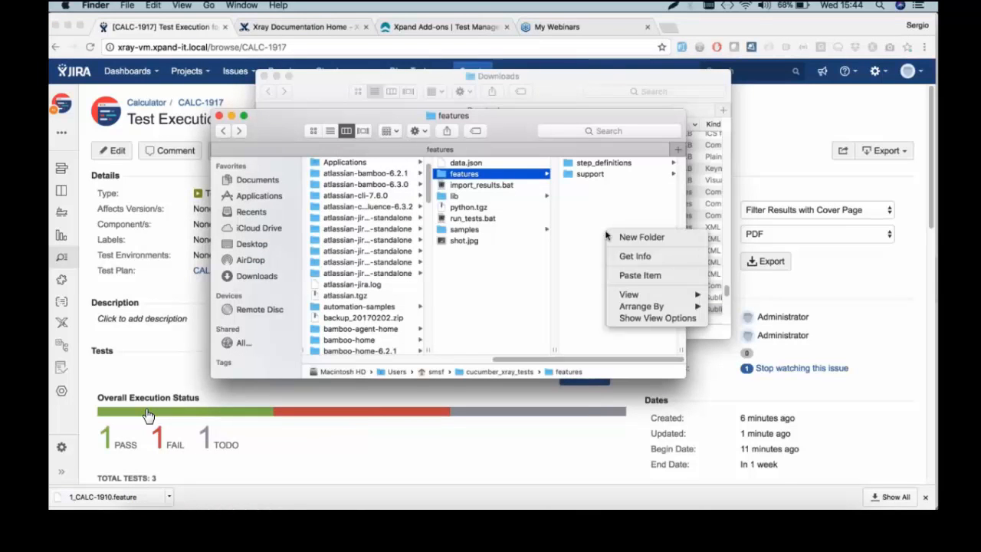
click(630, 276)
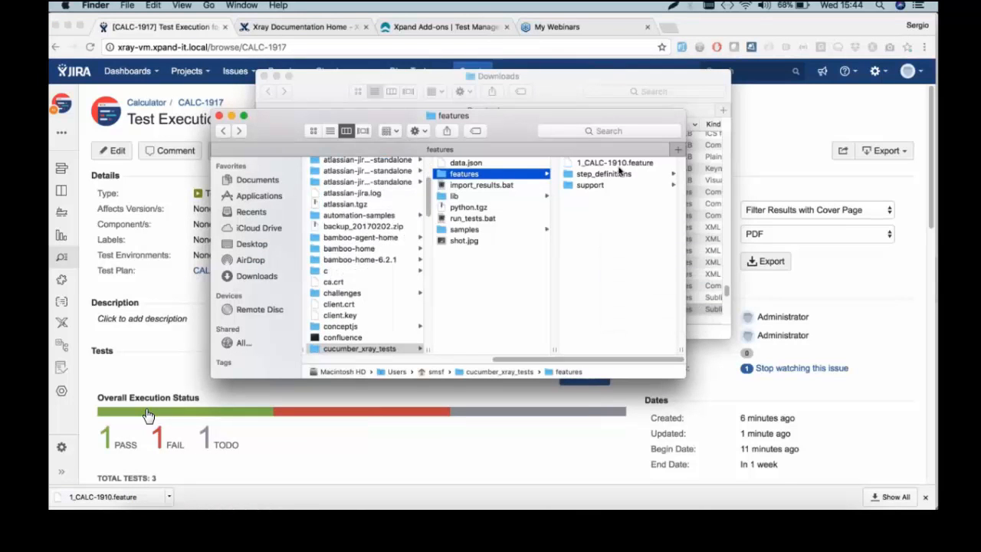
Open 1_CALC-1910.feature in Sublime Text
click(620, 165)
right_click(537, 164)
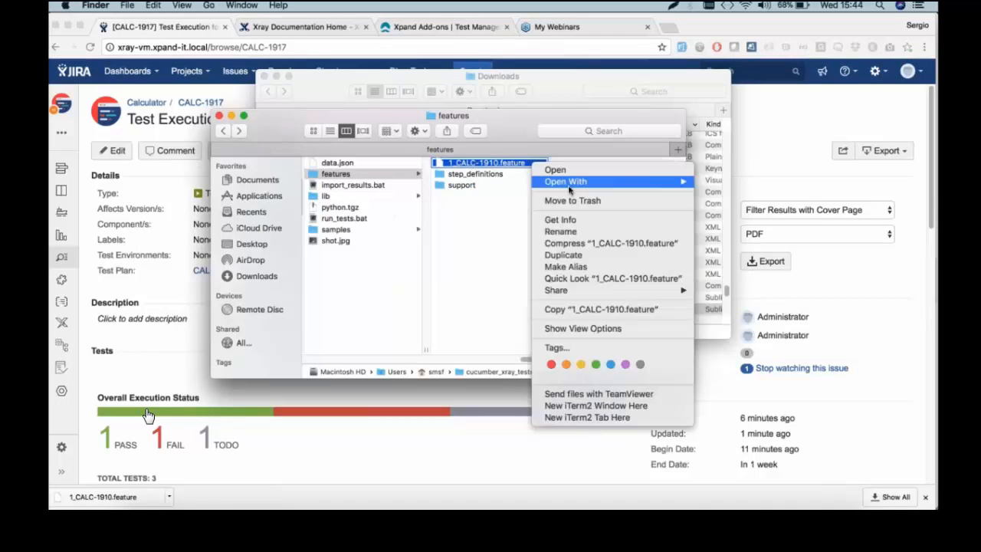
mouse_move(569, 184)
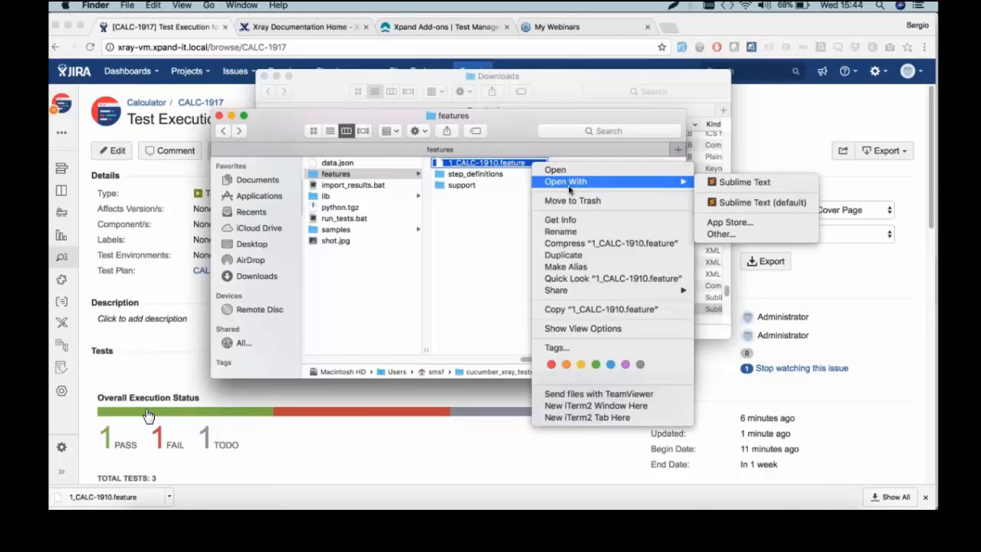
click(803, 203)
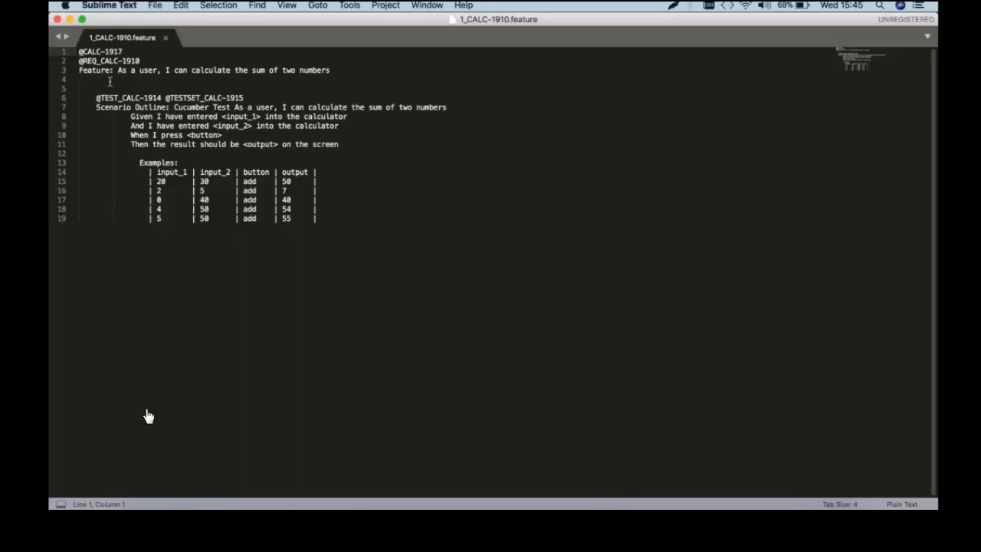
Highlight the CALC-1914 test and test set tags on line 6, then go to iTerm
drag(94, 97, 203, 98)
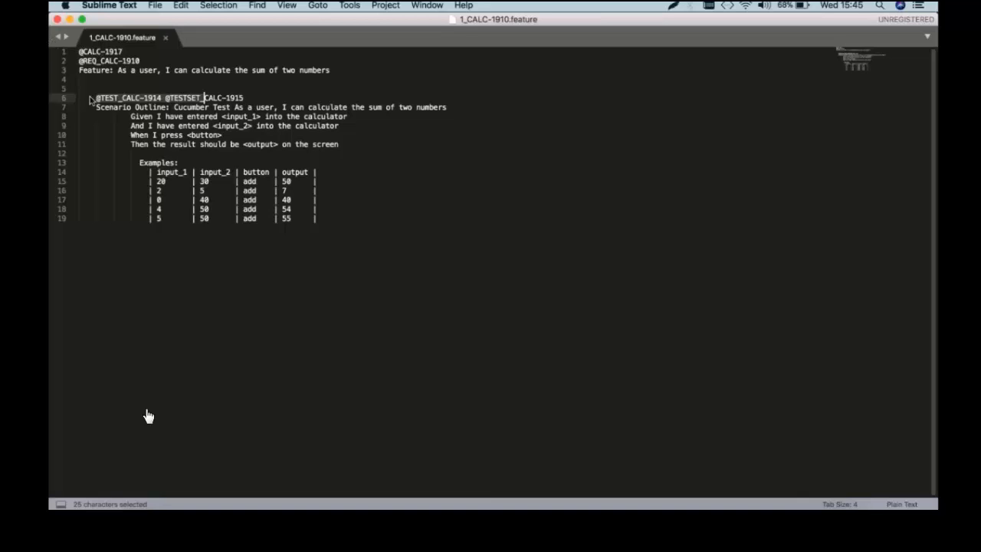
key(Left)
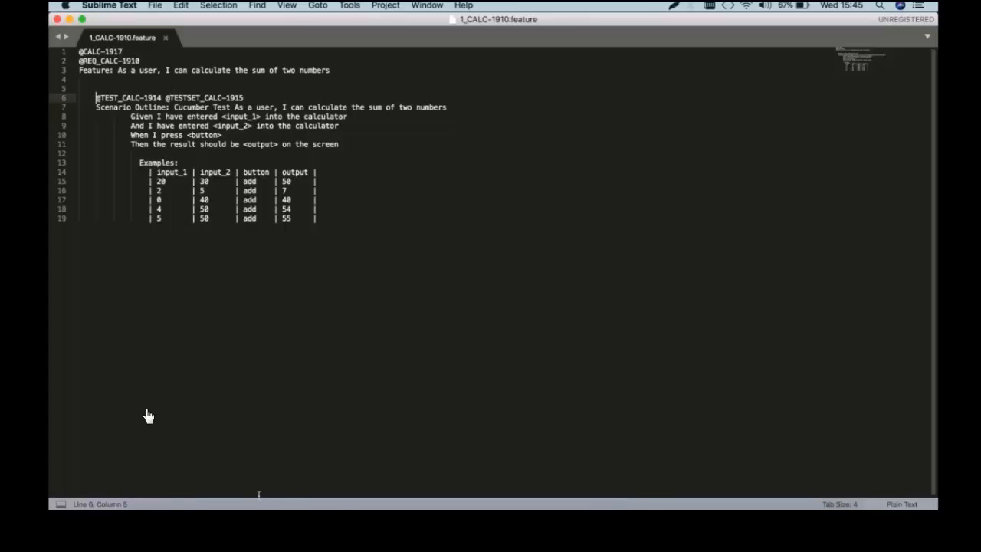
click(216, 505)
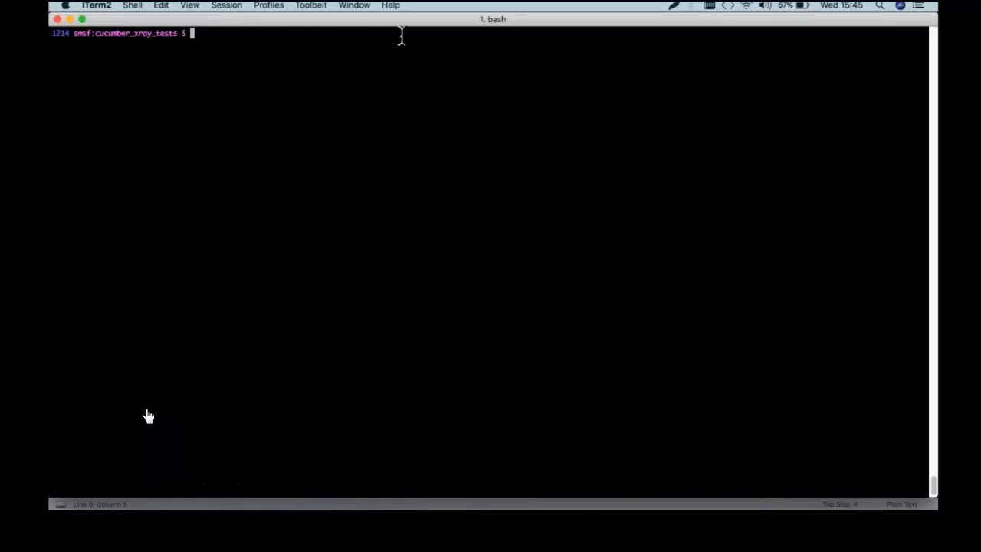
Run cucumber and ./run_tests.bat, with all 5 scenarios passing
text(cucumber)
key(Return)
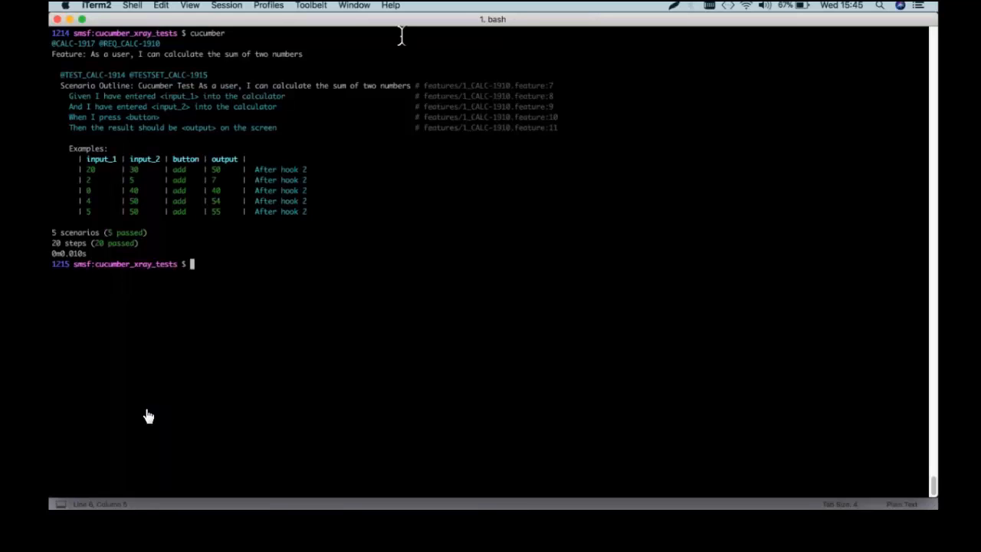
text(./r)
key(Tab)
key(Return)
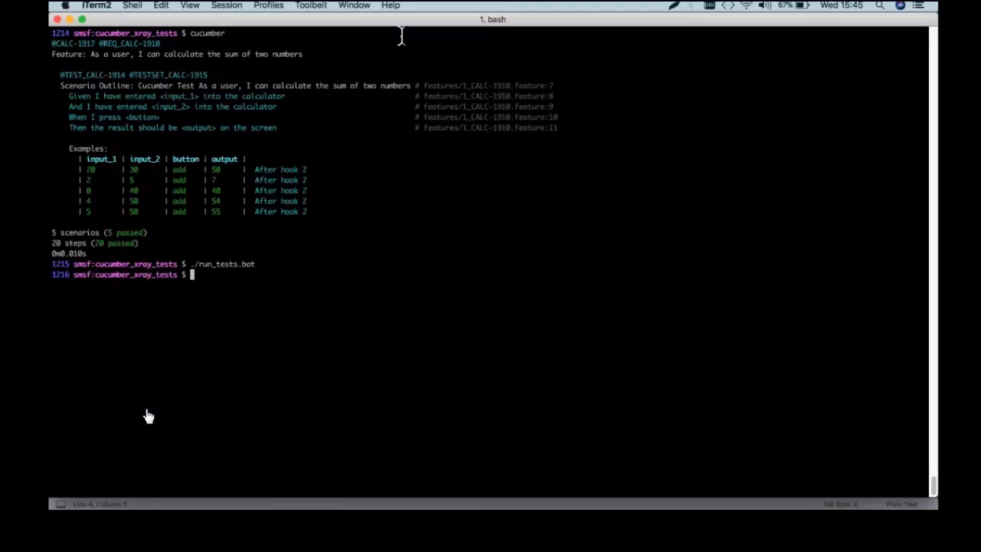
Confirm data.json exists and import it into Xray with ./import_results.bat
text(ls da)
key(Tab)
key(Return)
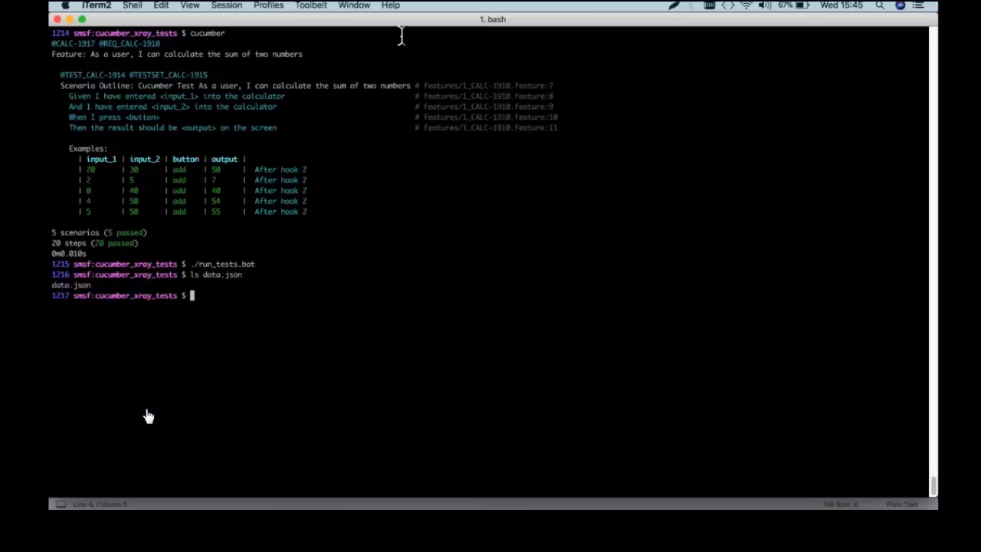
text(./im)
key(Tab)
key(Return)
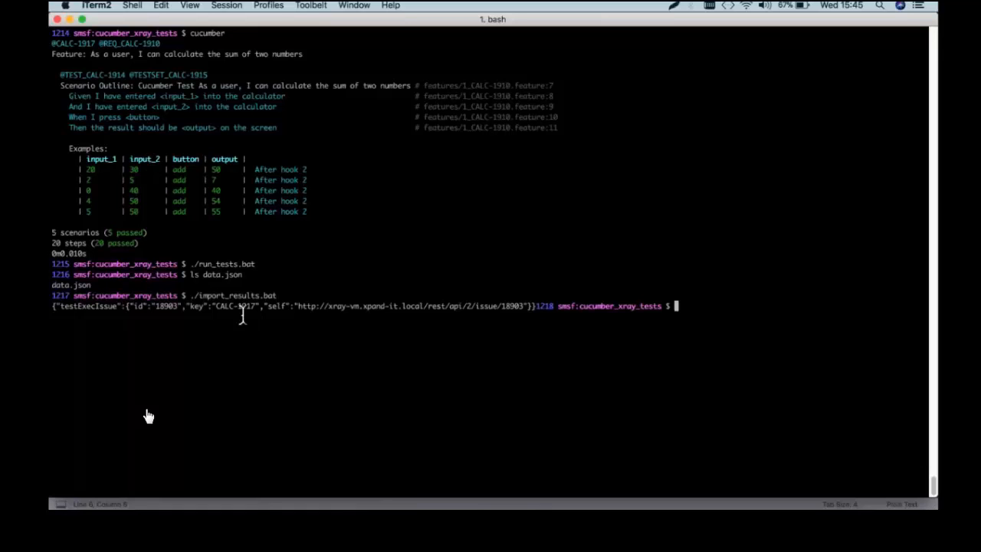
Reload CALC-1917 in Chrome to show the imported results and open CALC-1914's execution details
click(182, 500)
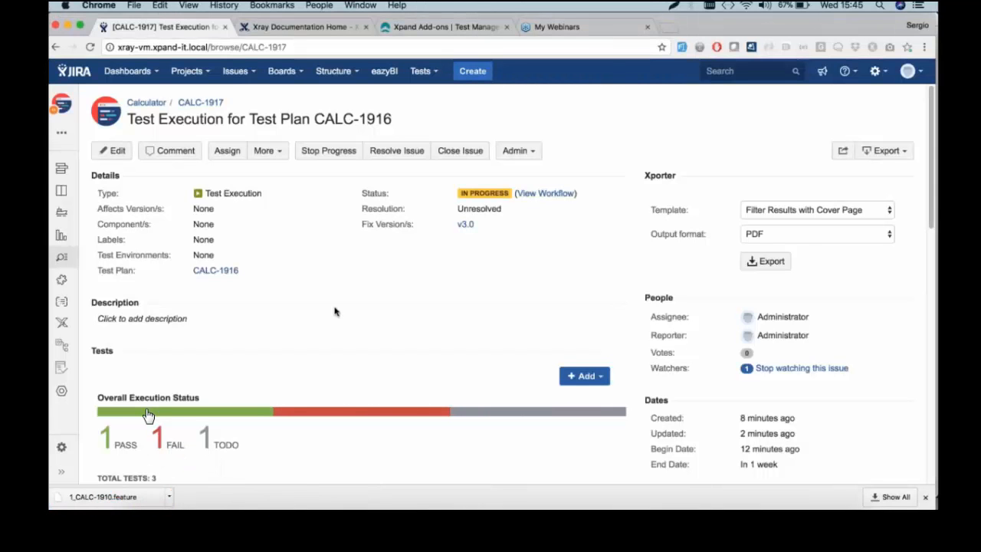
key(super+r)
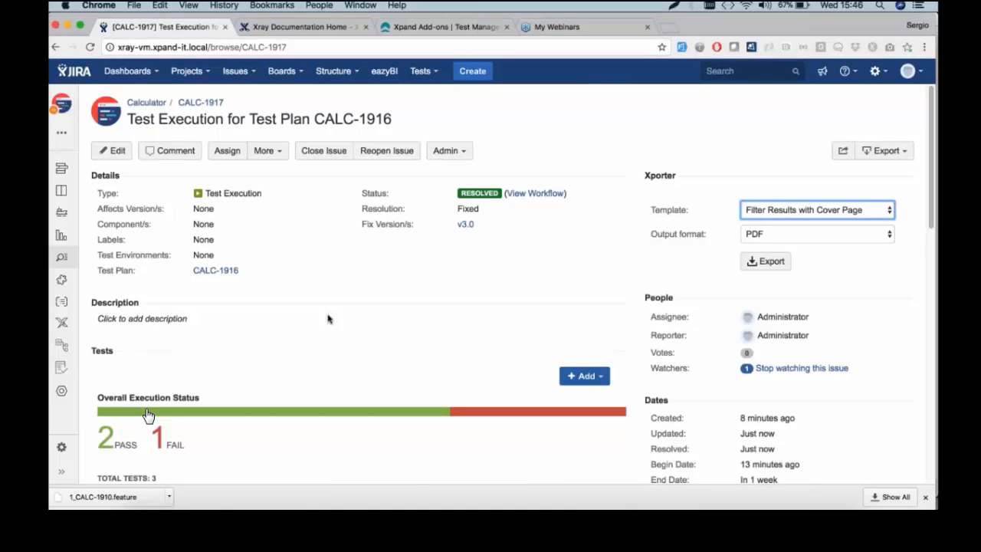
scroll(328, 319, down, 5)
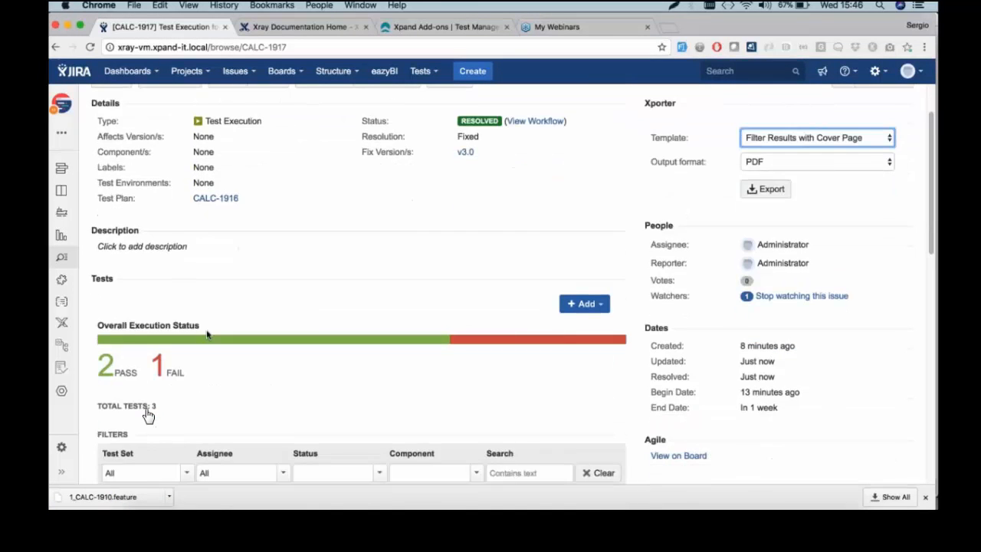
scroll(148, 414, down, 5)
scroll(148, 414, up, 2)
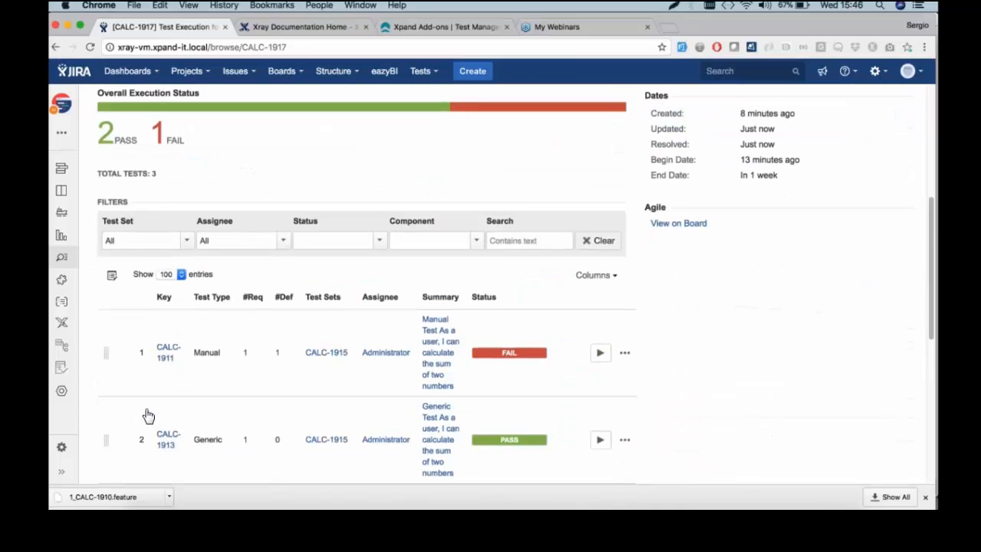
scroll(148, 415, down, 2)
scroll(148, 414, down, 2)
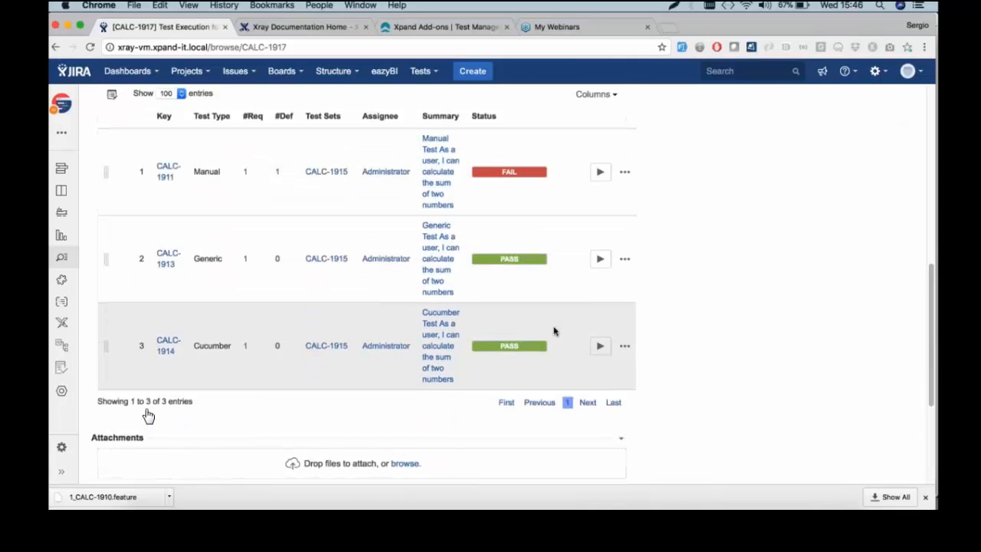
click(600, 345)
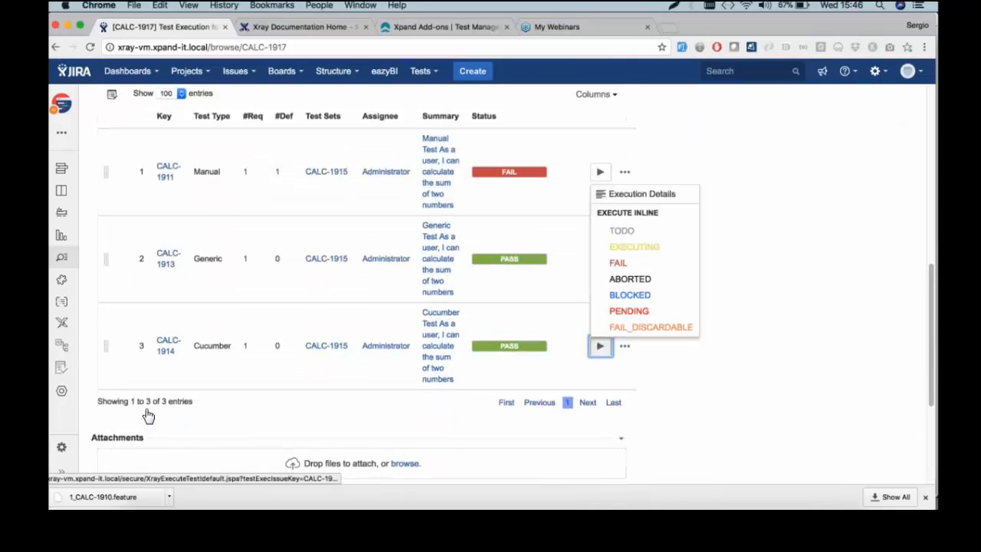
click(686, 194)
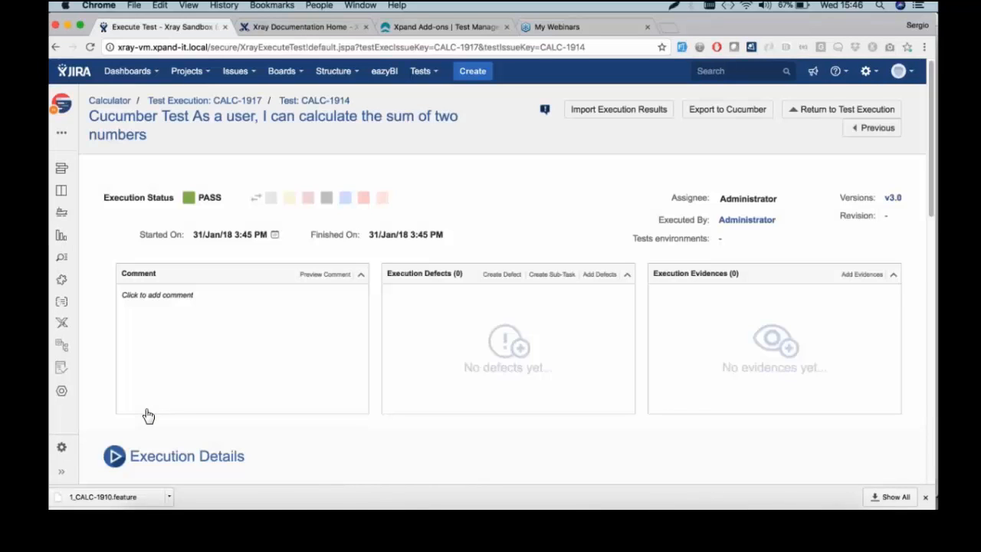
Expand the 20 + 30 and 2 + 5 example rows, then return to CALC-1917
scroll(346, 305, down, 8)
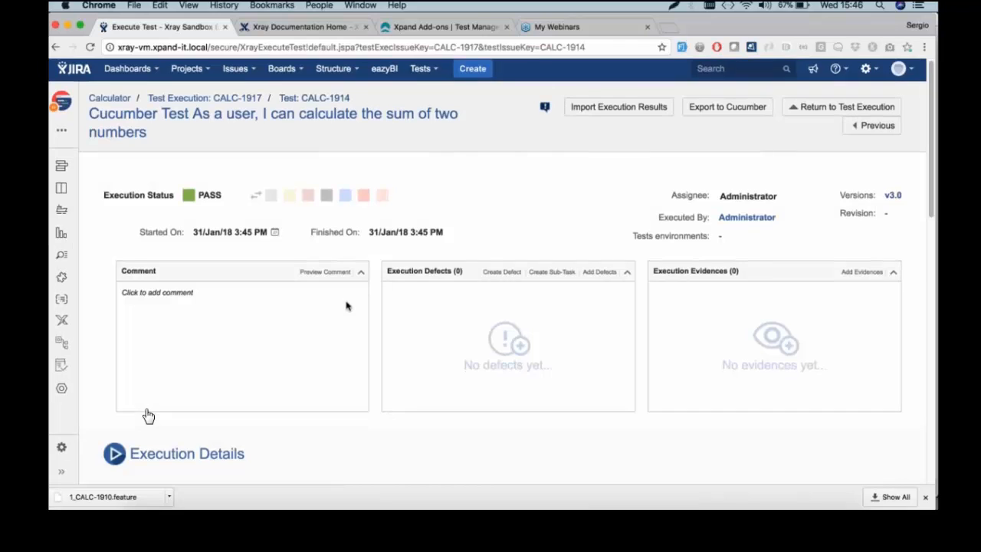
scroll(149, 416, down, 8)
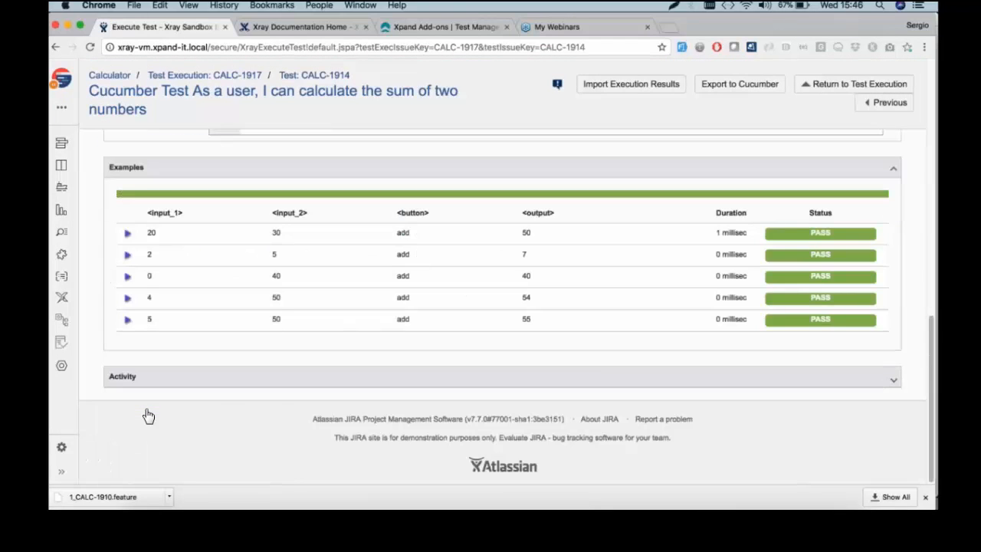
click(128, 233)
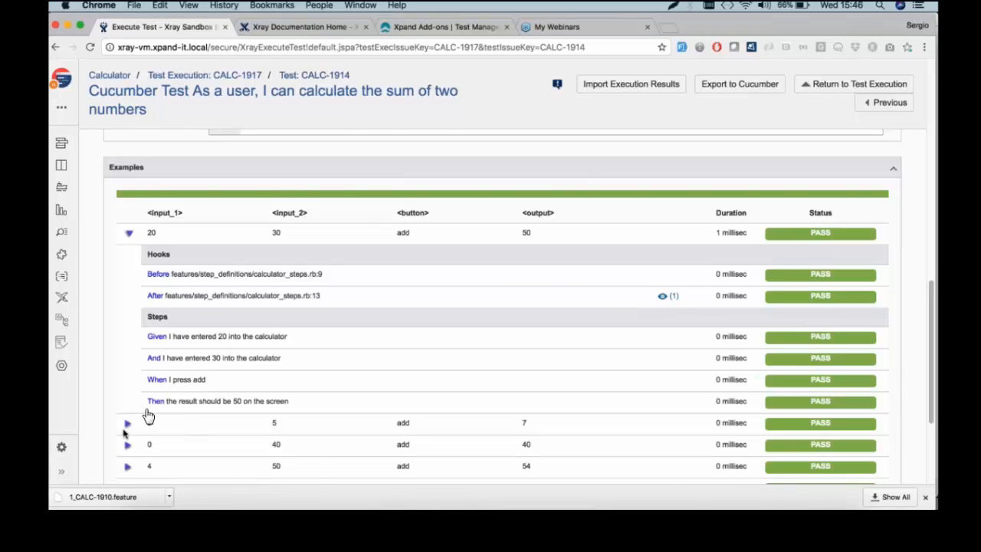
click(128, 423)
scroll(143, 289, down, 3)
scroll(148, 415, up, 10)
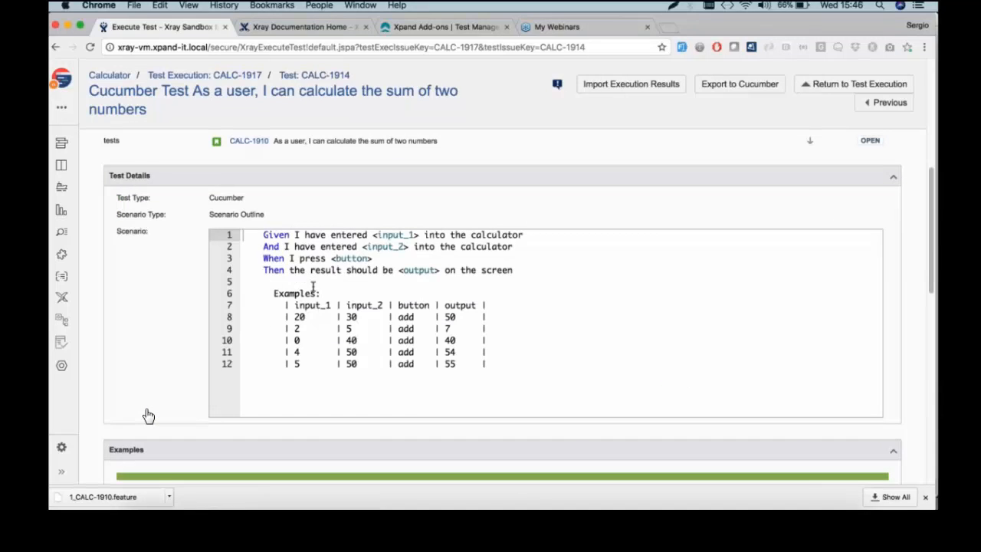
click(236, 80)
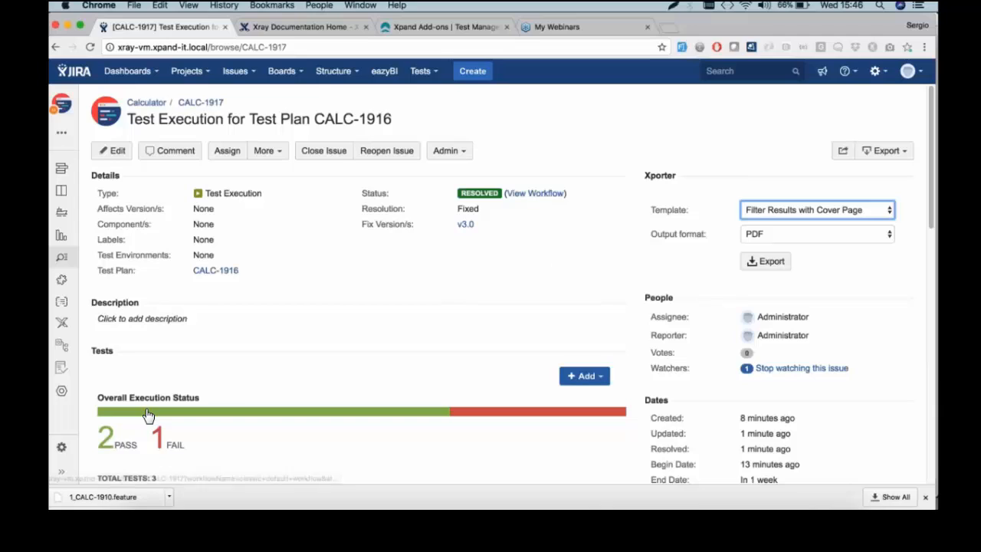
mouse_move(479, 192)
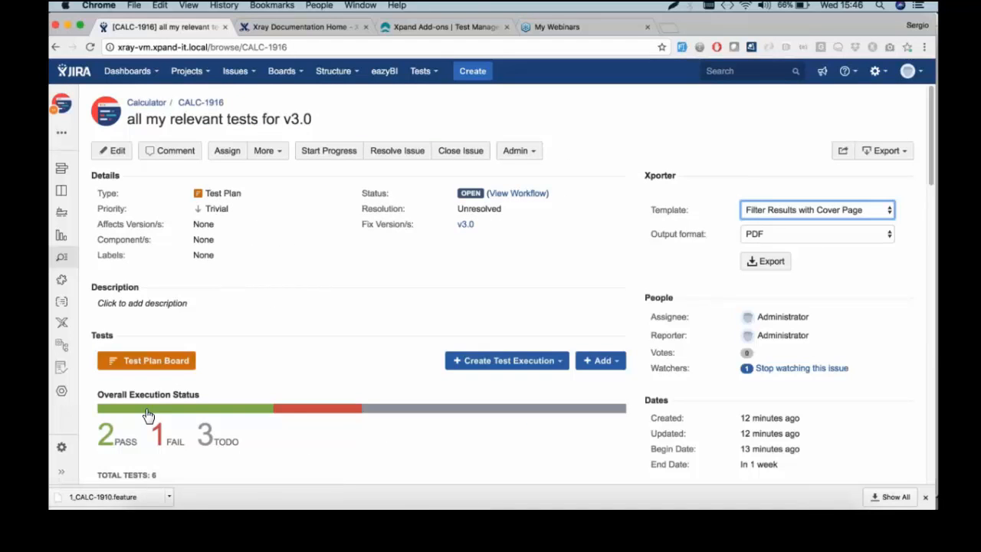
scroll(149, 416, down, 1)
scroll(149, 416, down, 3)
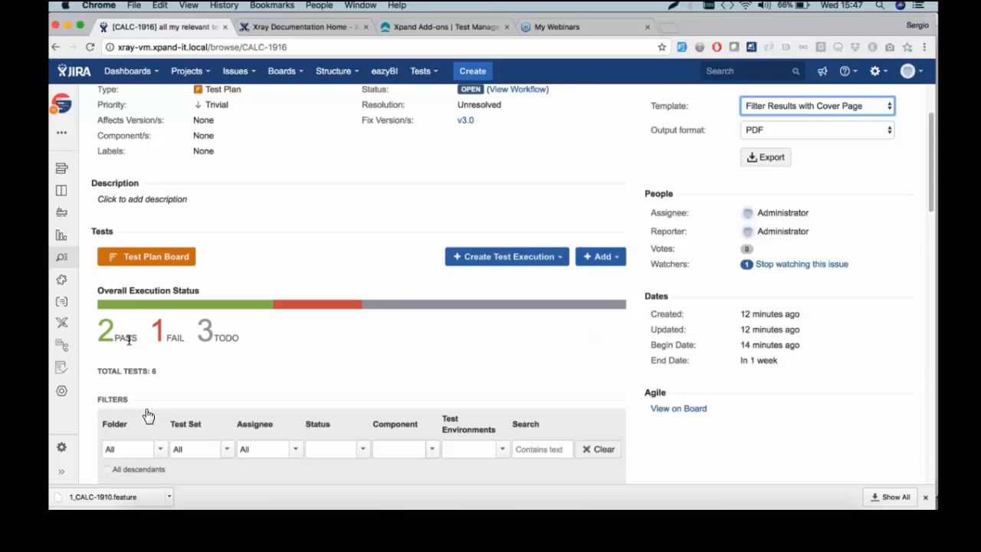
scroll(132, 349, down, 1)
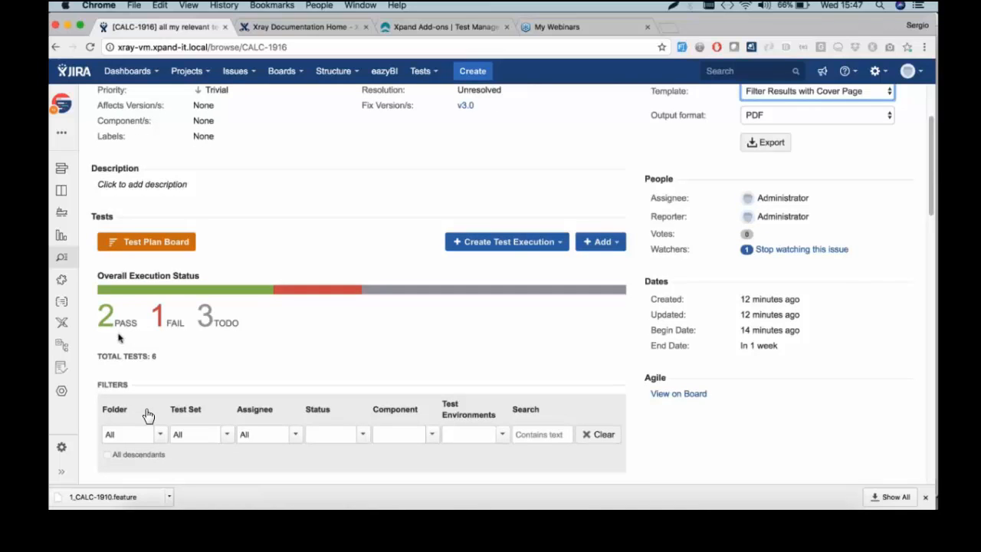
scroll(283, 335, down, 5)
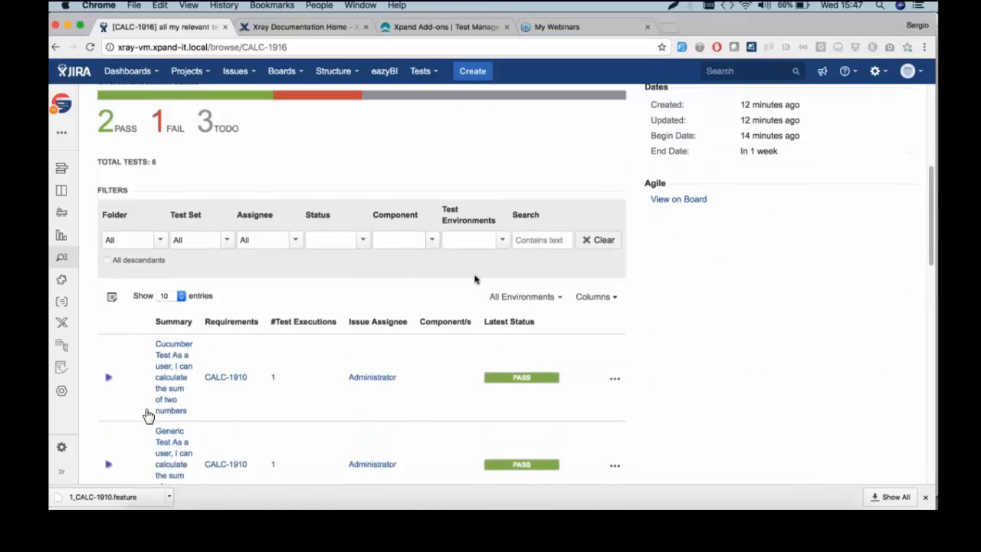
scroll(148, 415, down, 2)
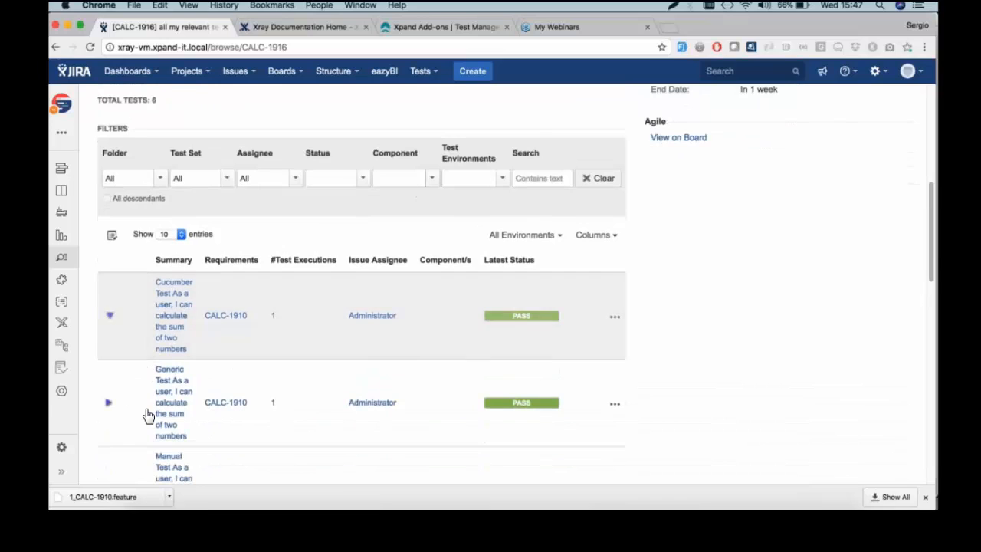
click(108, 317)
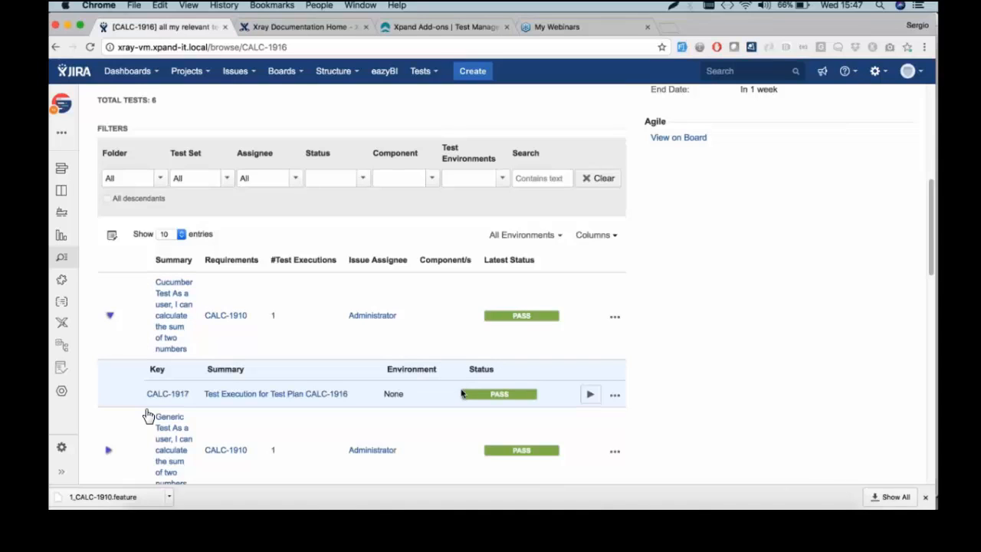
click(109, 318)
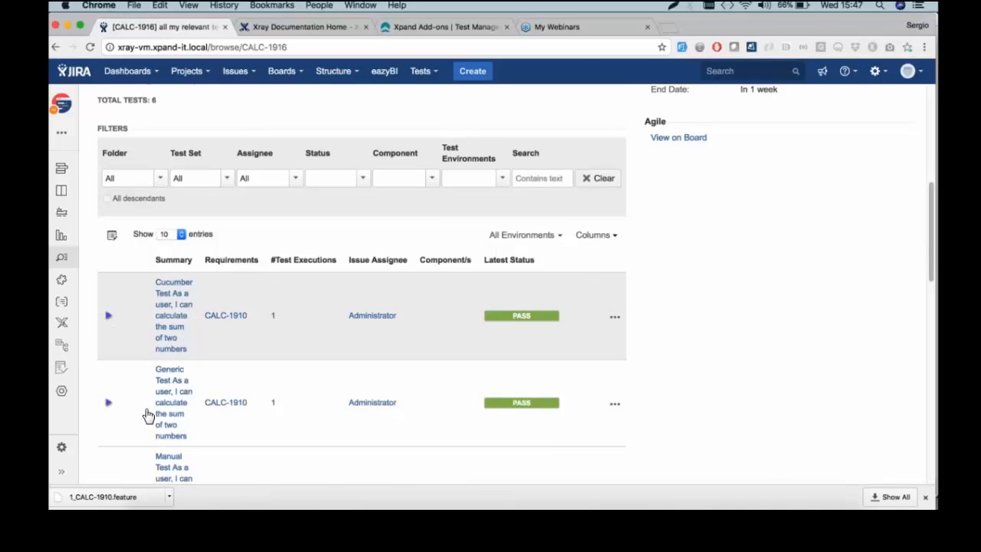
scroll(148, 415, up, 3)
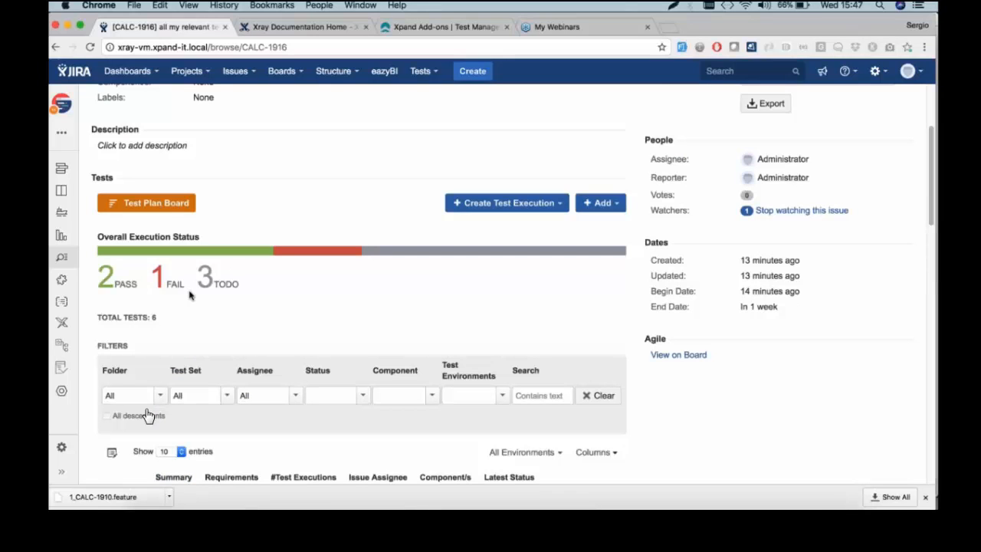
Create a new test execution containing only the plan's FAIL-status tests
click(464, 207)
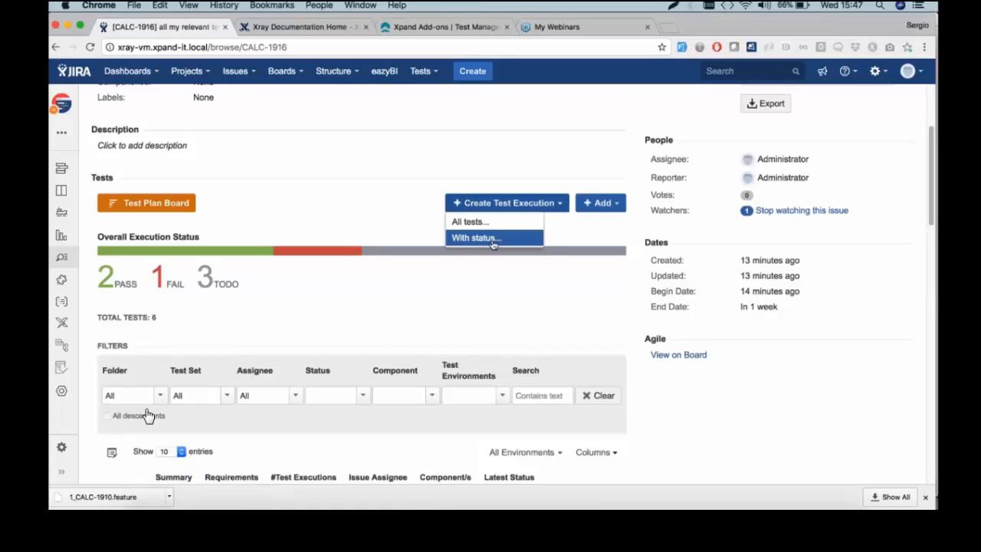
click(493, 239)
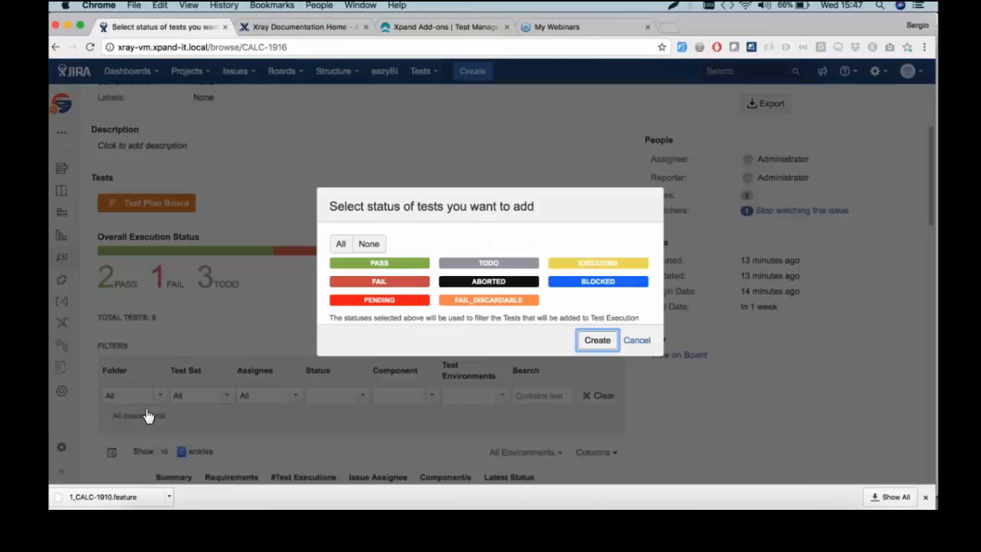
click(379, 281)
click(597, 341)
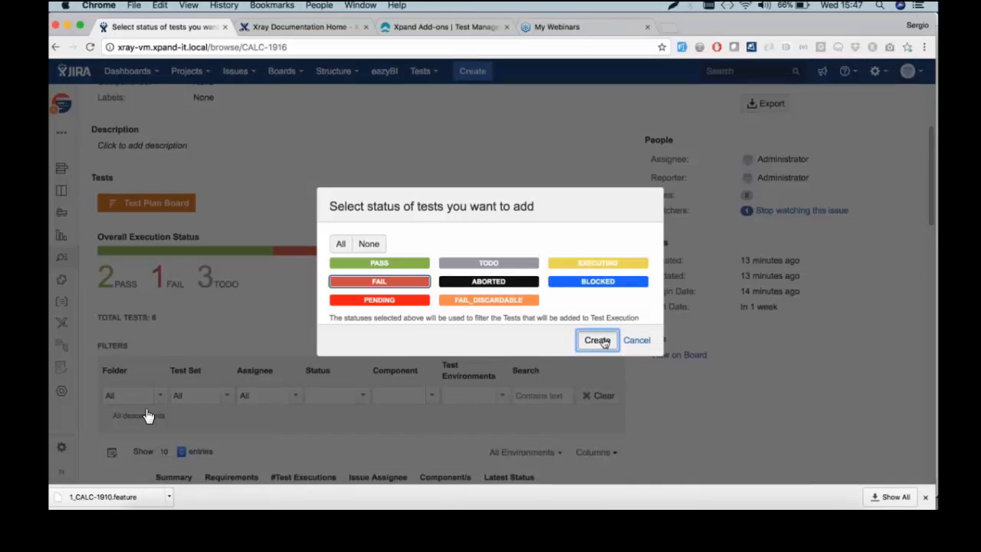
click(635, 424)
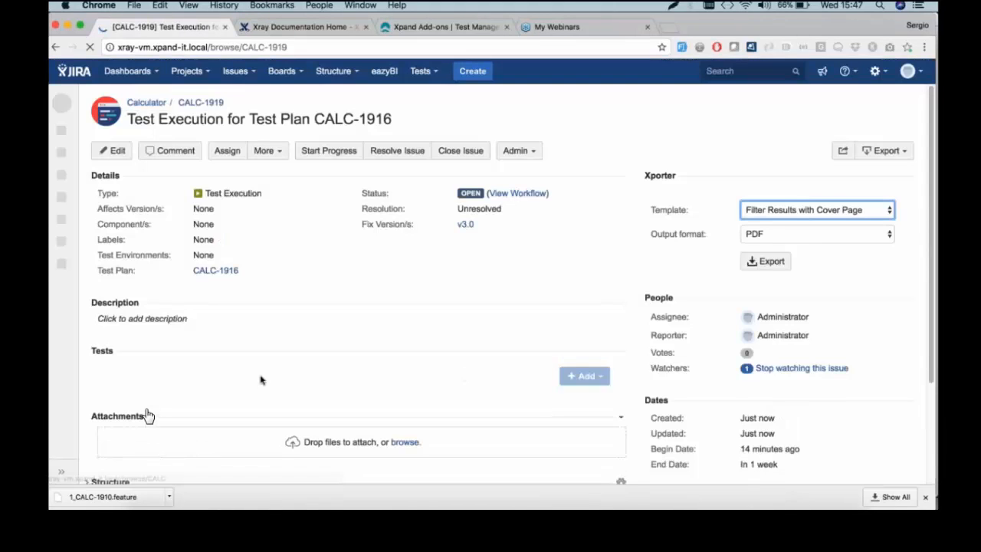
Mark the CALC-1911 test run as PASS and return to test plan CALC-1916
scroll(272, 379, down, 5)
scroll(148, 416, down, 2)
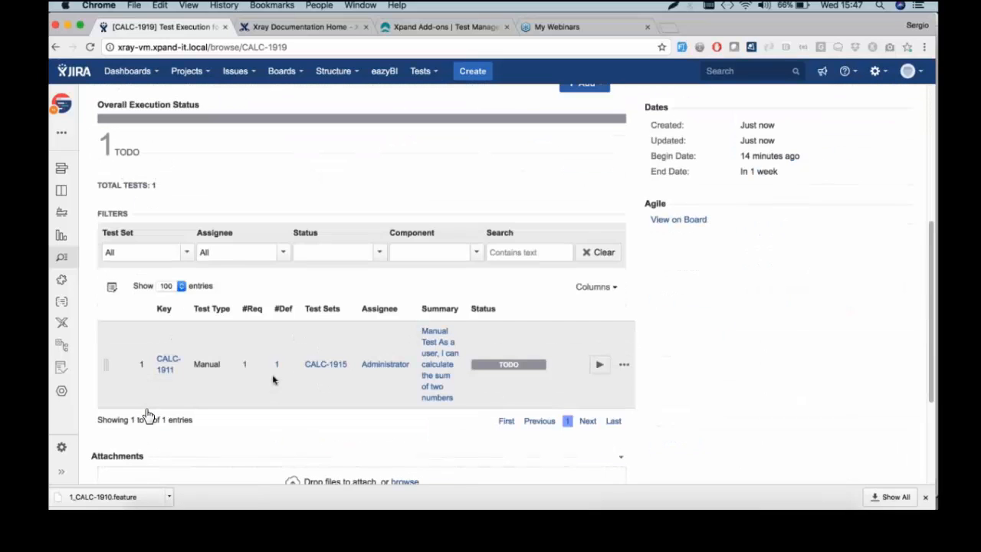
click(599, 361)
click(620, 246)
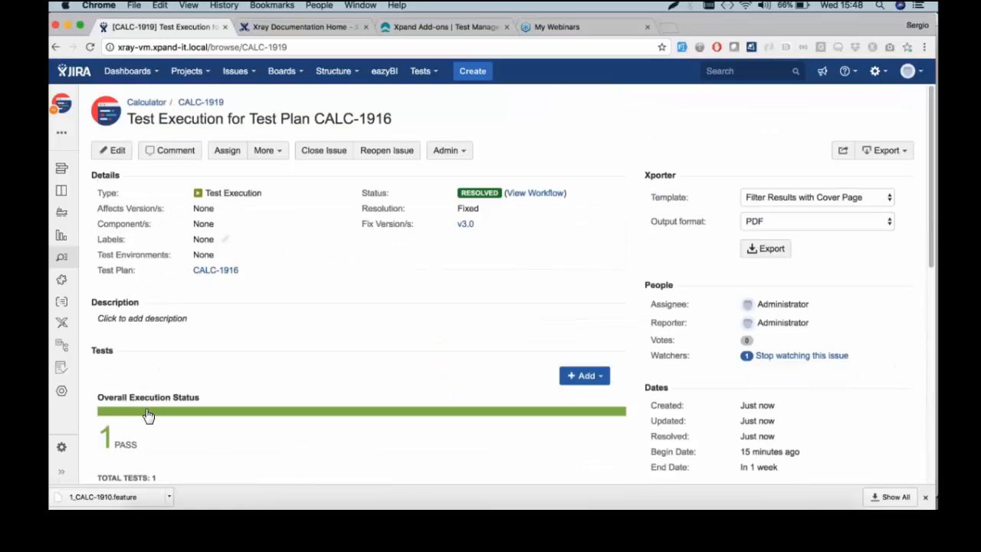
click(216, 270)
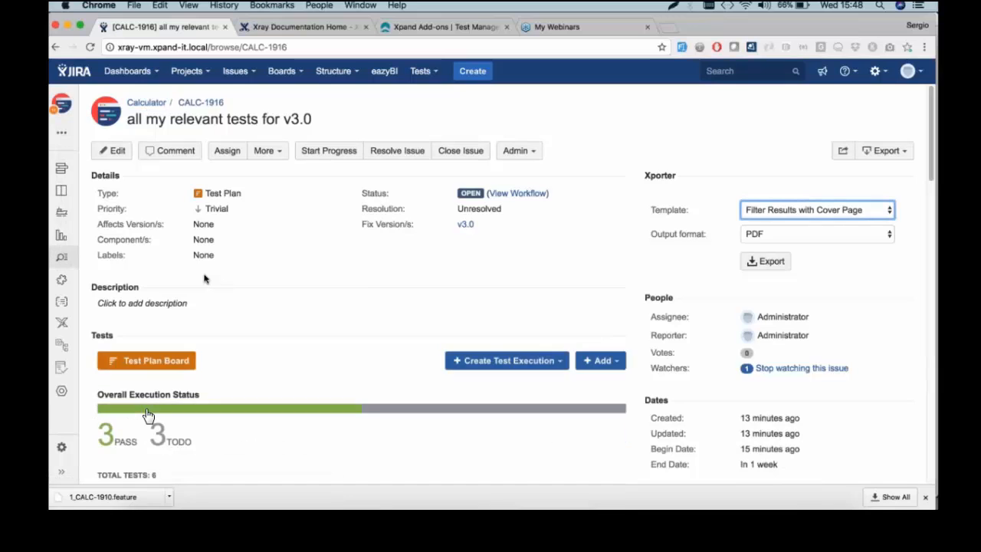
scroll(207, 278, down, 5)
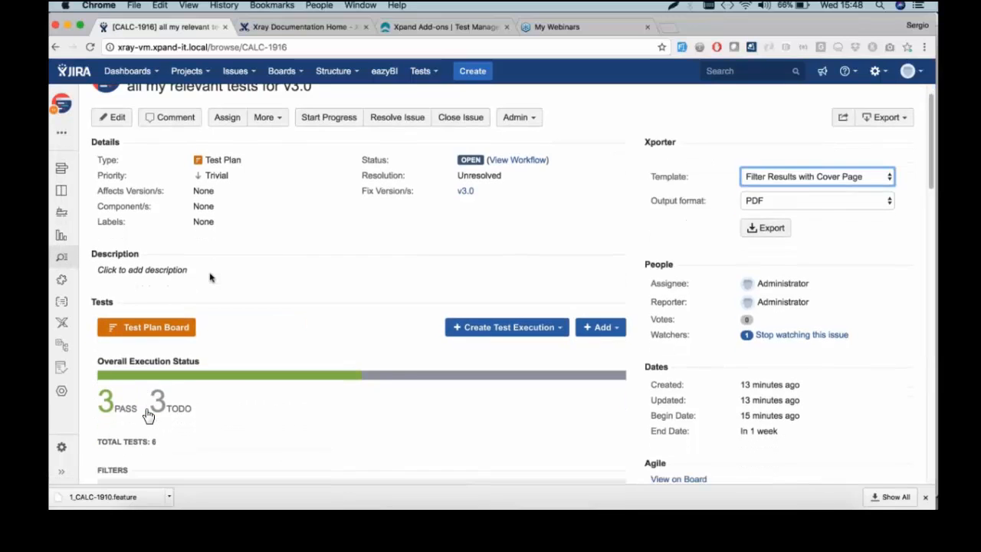
scroll(148, 414, down, 1)
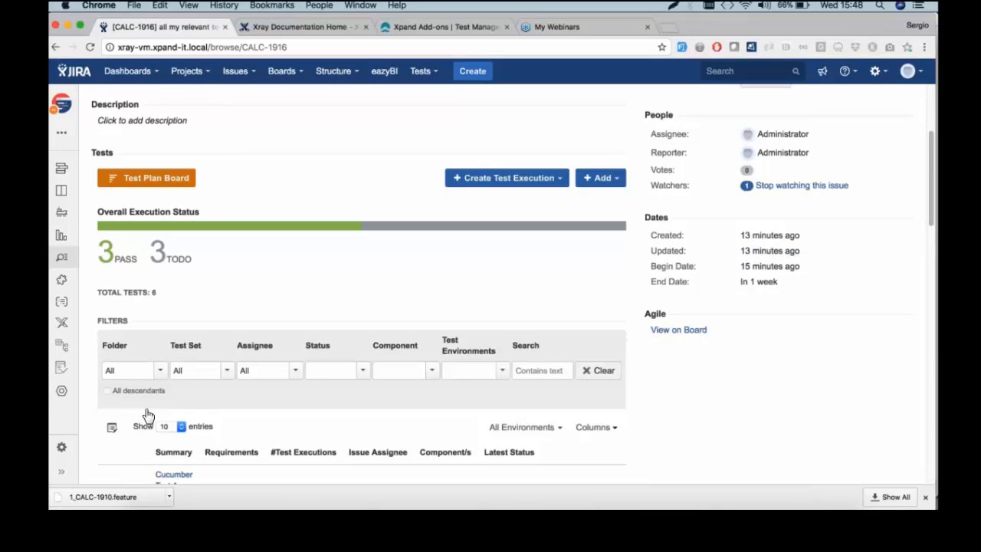
scroll(148, 415, down, 6)
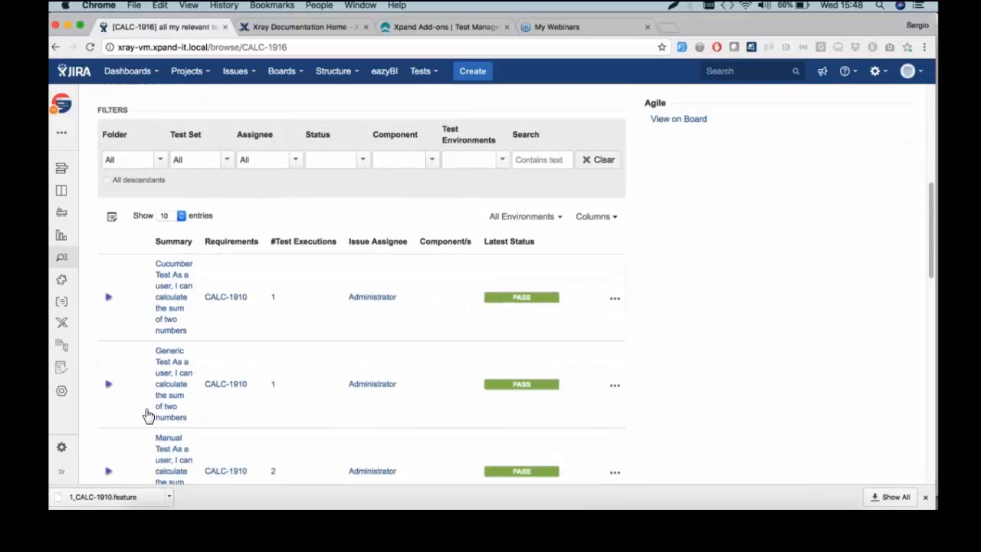
scroll(148, 415, down, 1)
scroll(148, 415, down, 1)
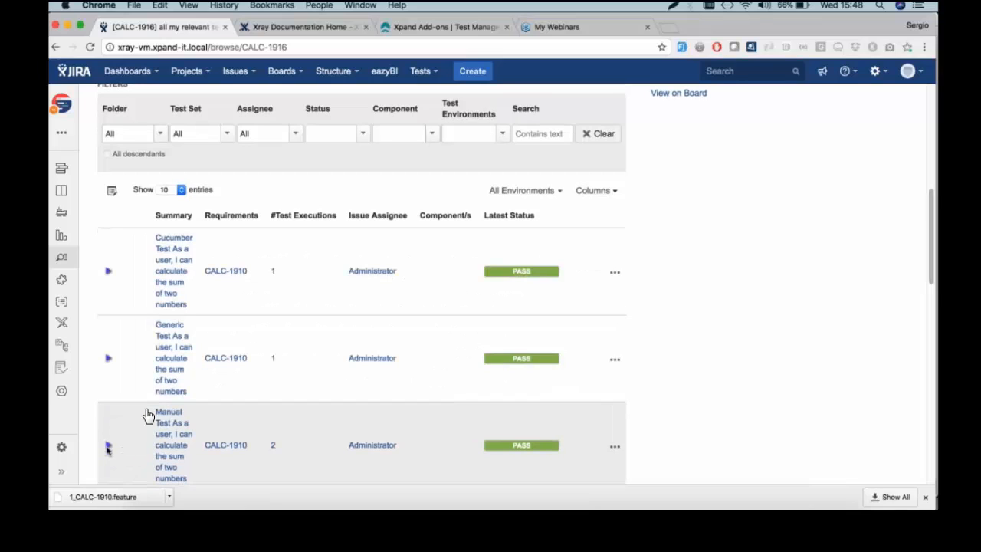
click(108, 447)
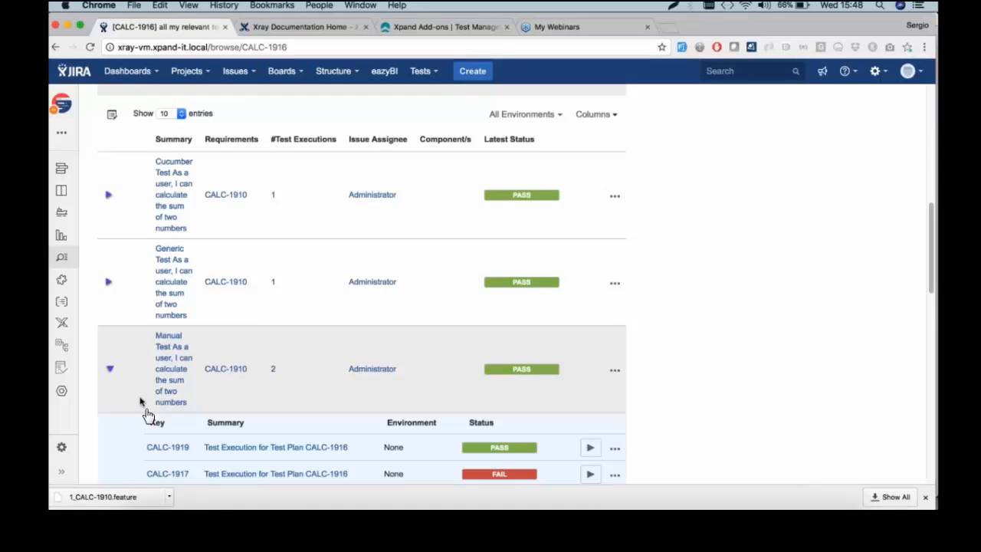
scroll(145, 412, down, 2)
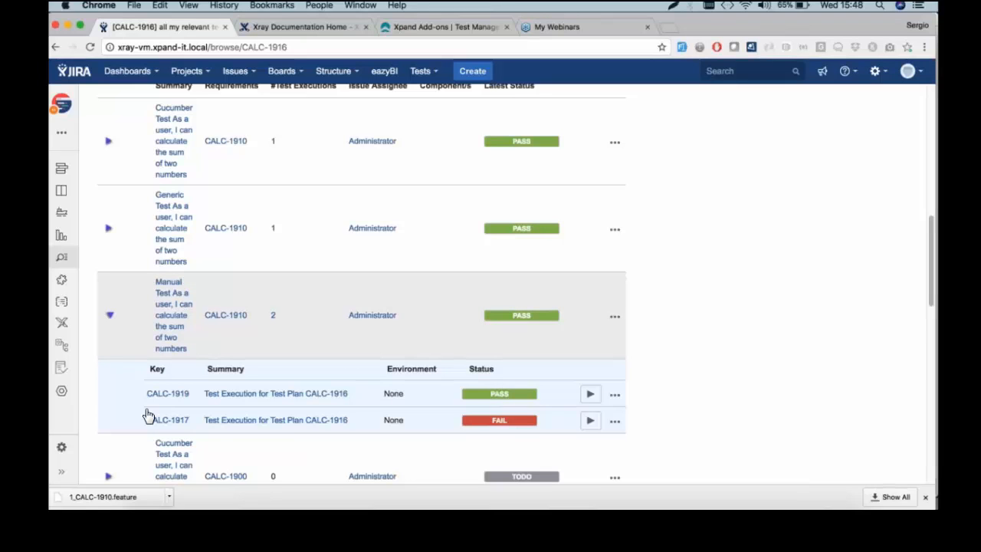
click(108, 316)
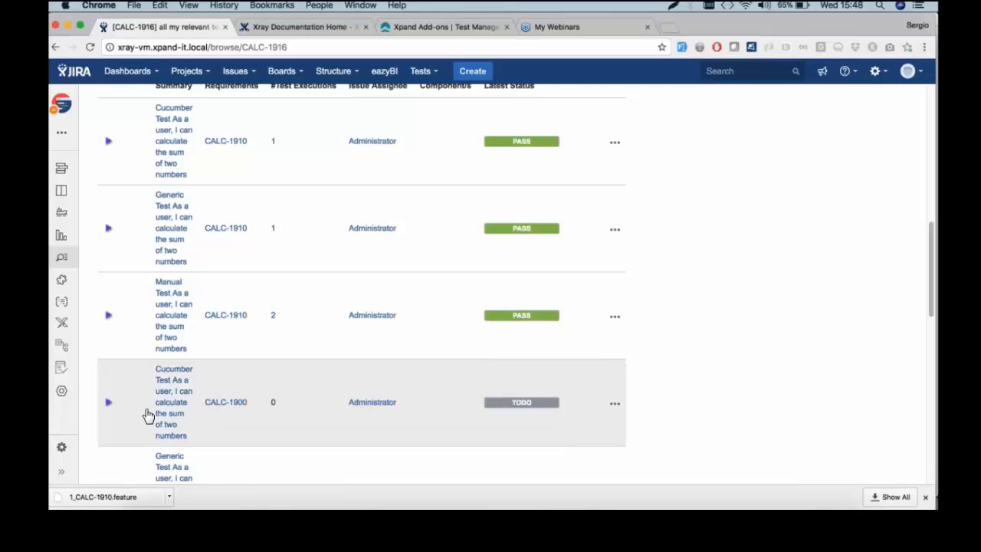
scroll(148, 416, down, 2)
scroll(148, 416, down, 5)
scroll(148, 416, down, 3)
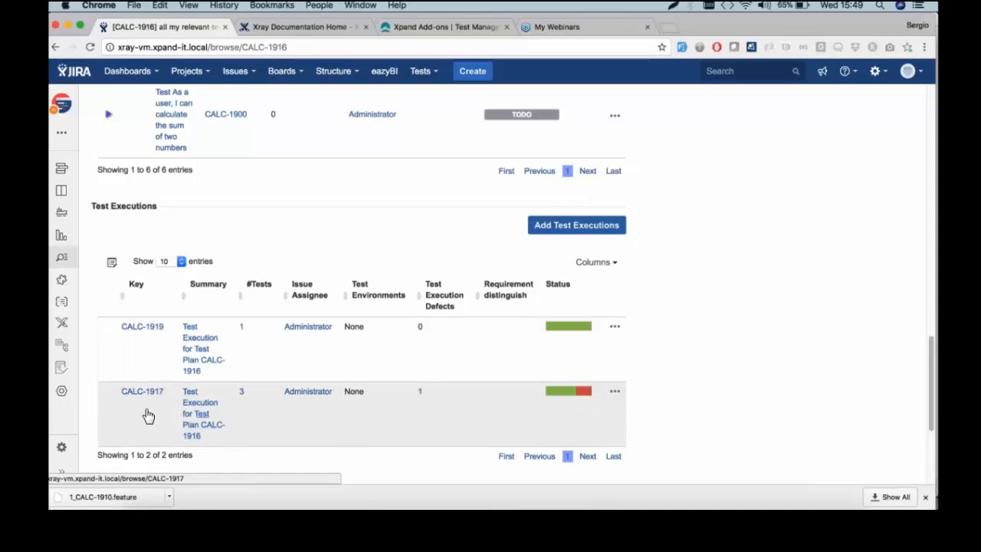
Open CALC-1917, view the Xporter Template list without changing it, then go to Xpand Add-ons
click(197, 418)
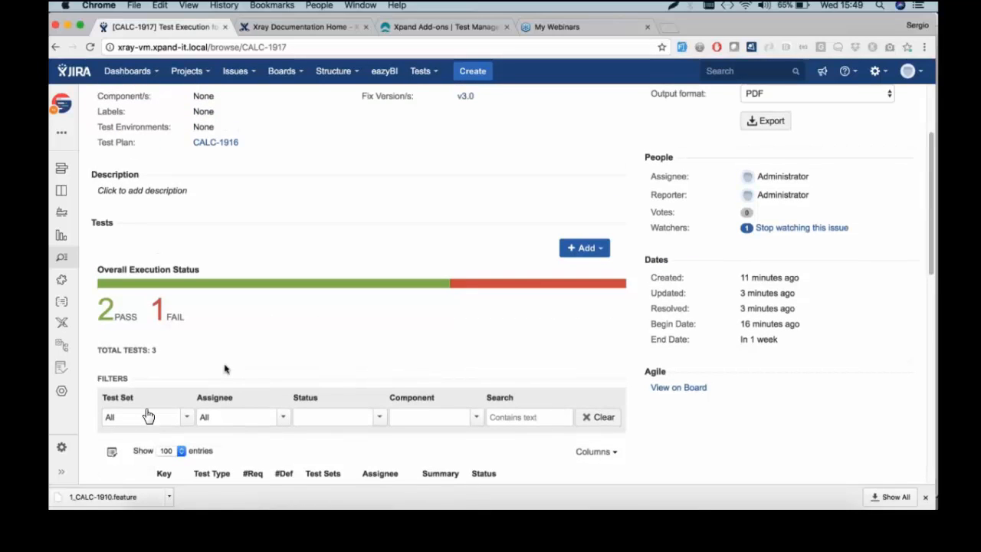
scroll(225, 369, up, 3)
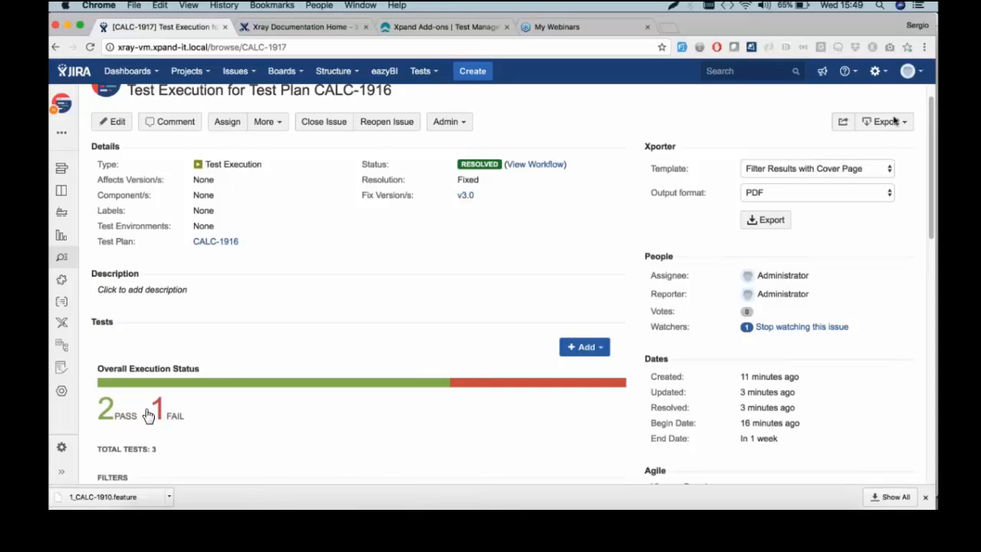
click(802, 168)
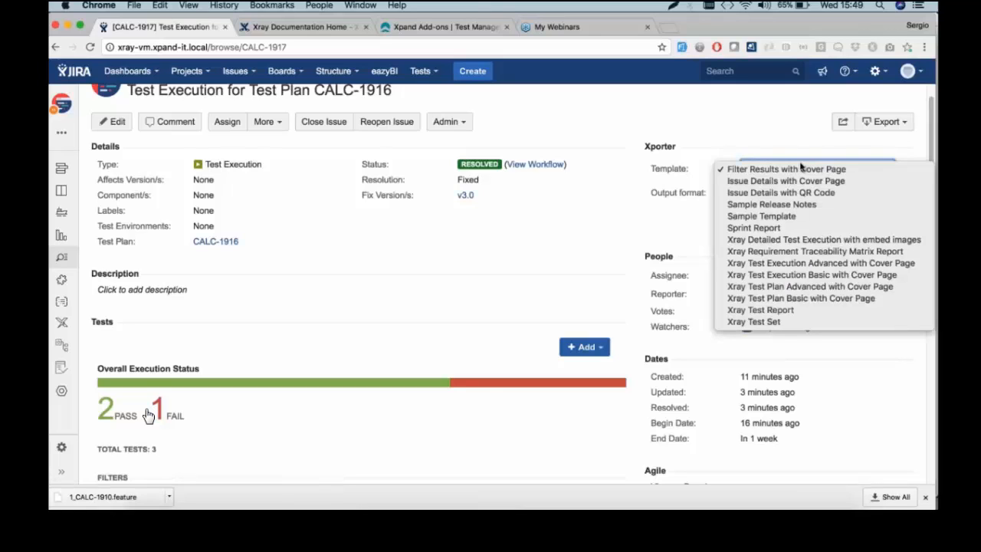
click(475, 25)
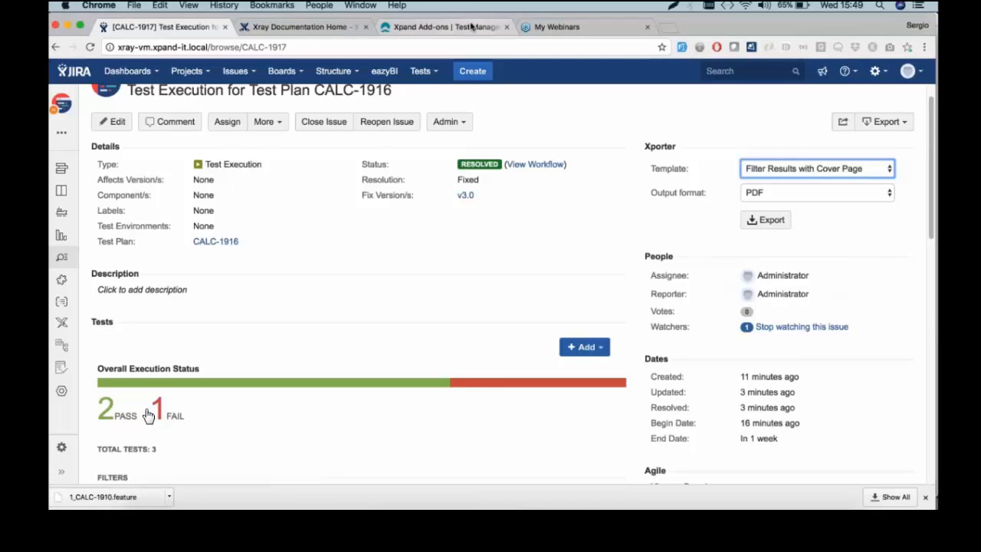
click(473, 26)
Browse Excel Cards and other templates in the Xporter Template Store, then return to CALC-1917
mouse_move(375, 96)
mouse_move(438, 200)
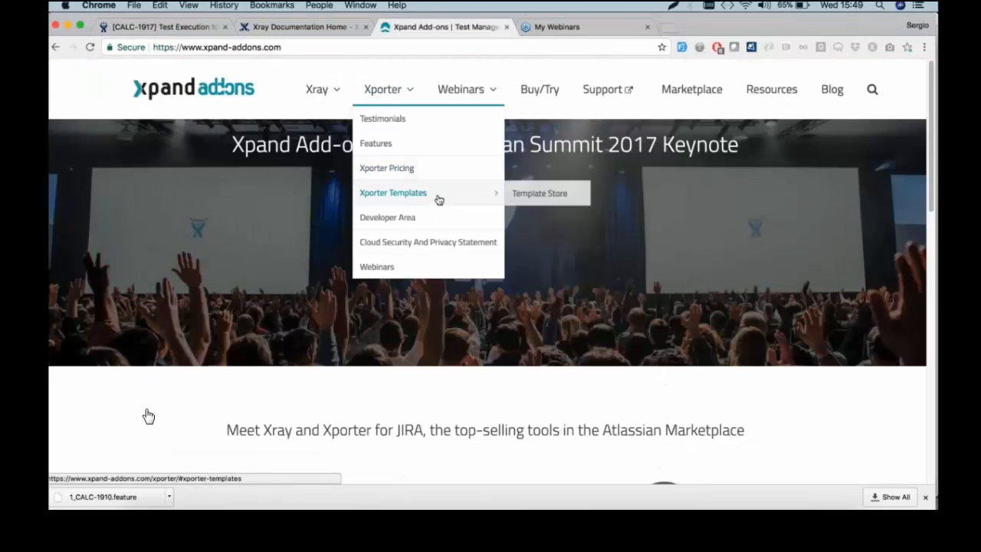
click(516, 194)
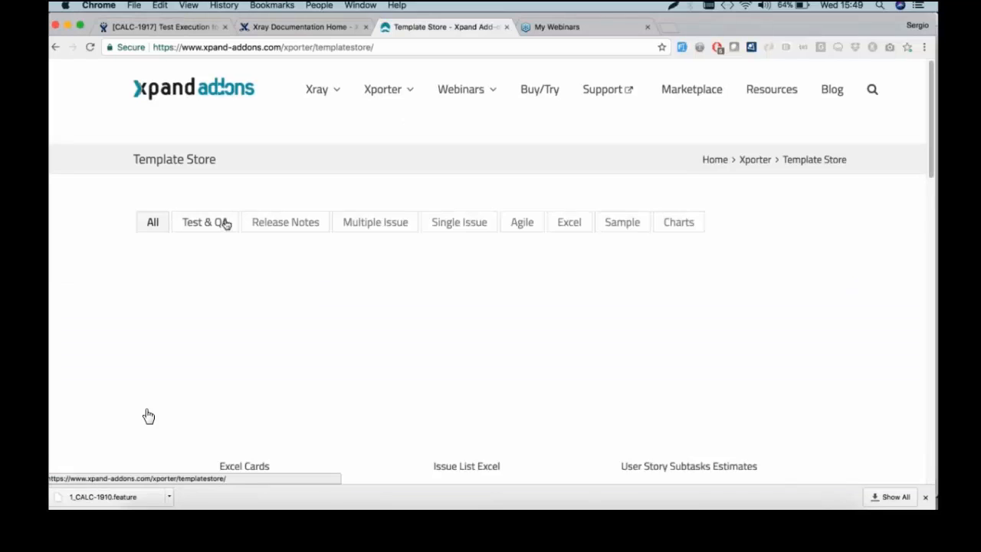
scroll(149, 417, down, 1)
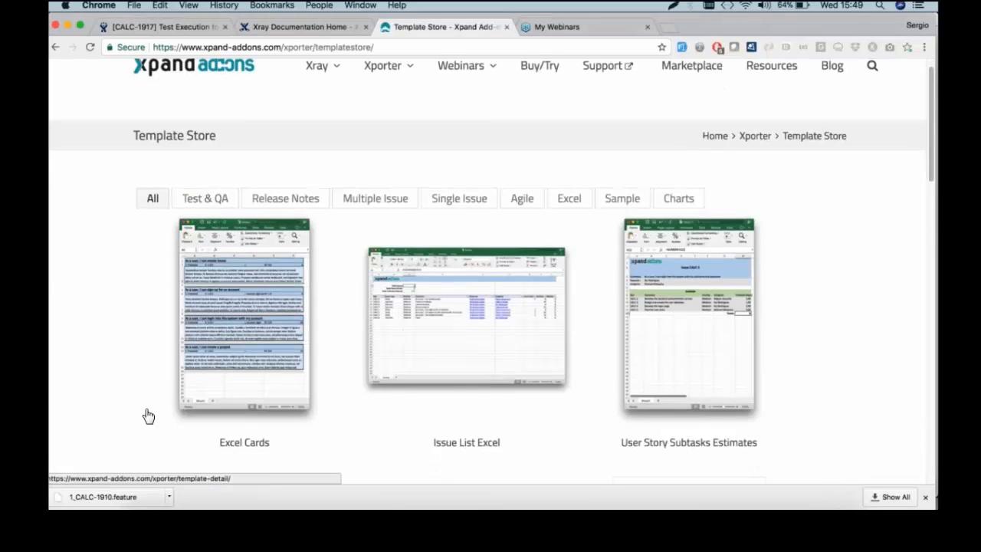
scroll(149, 416, down, 5)
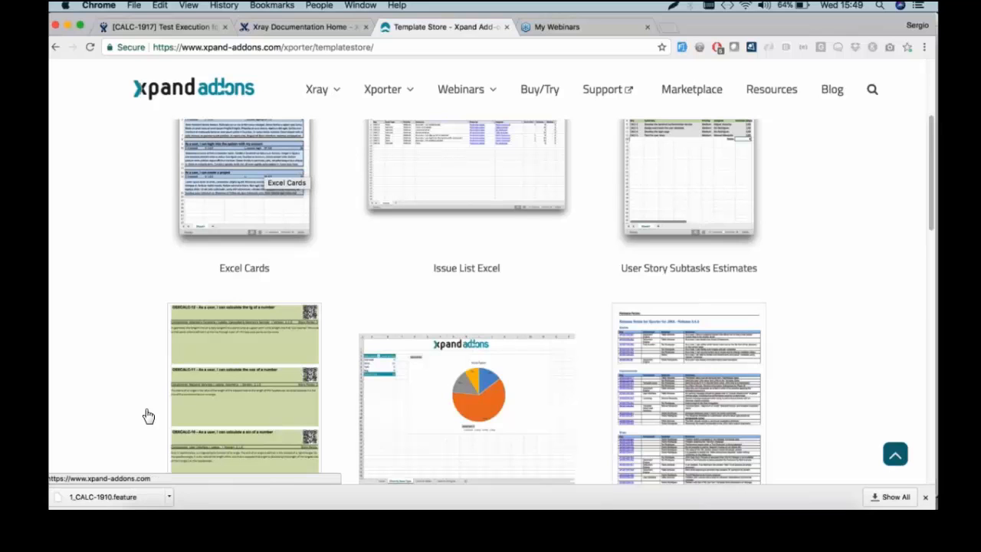
click(187, 27)
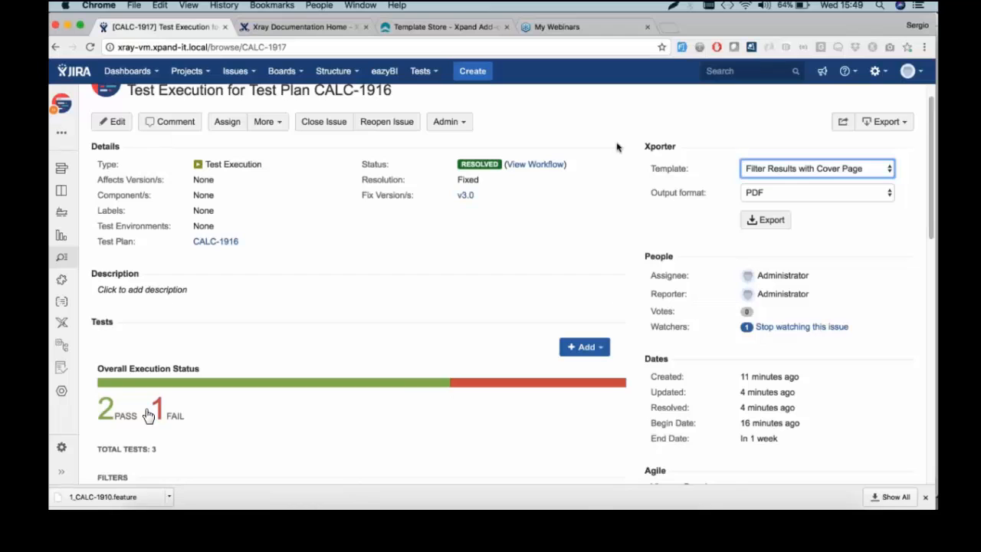
Export CALC-1917 as DOCX with the Xray Detailed Test Execution with embed images template, then open CALC-1917.docx
scroll(690, 177, up, 1)
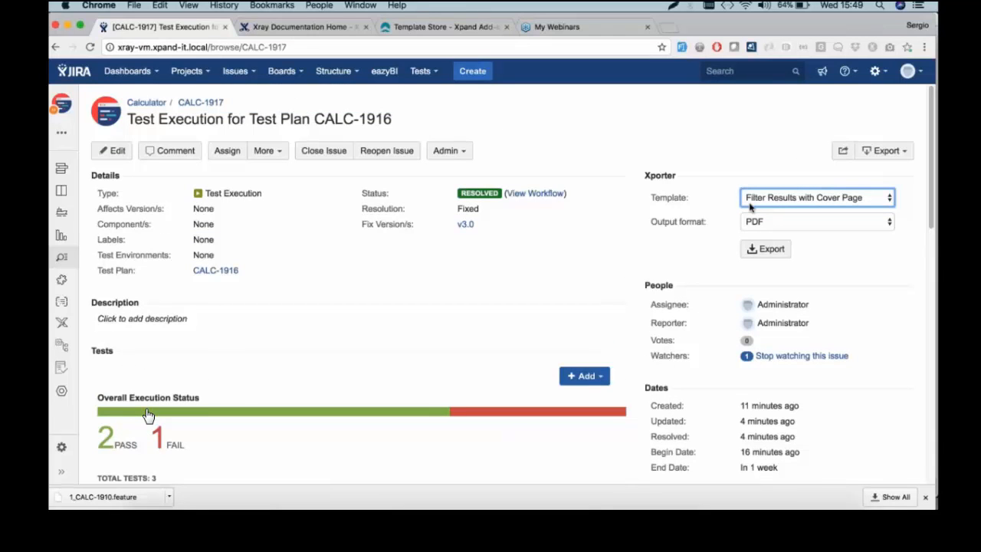
click(751, 203)
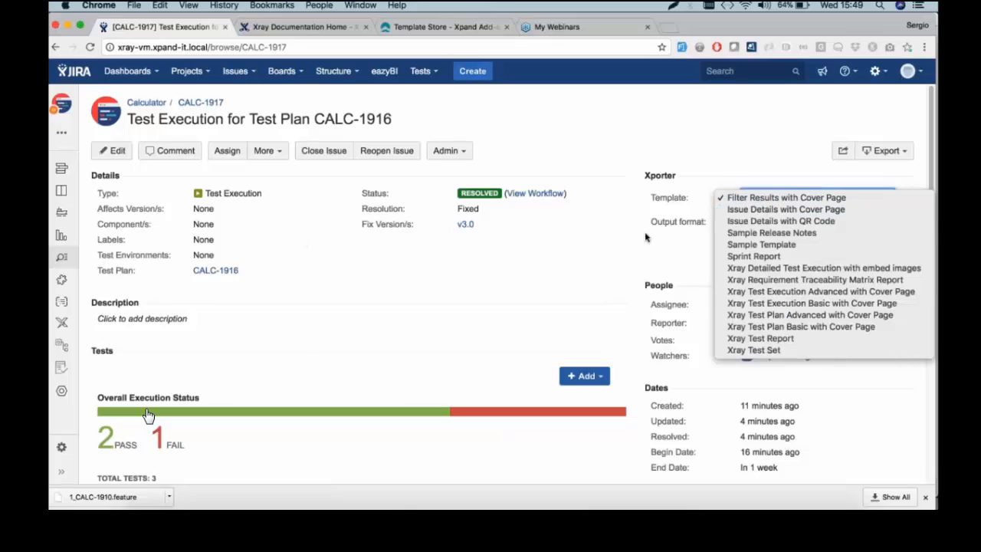
click(808, 268)
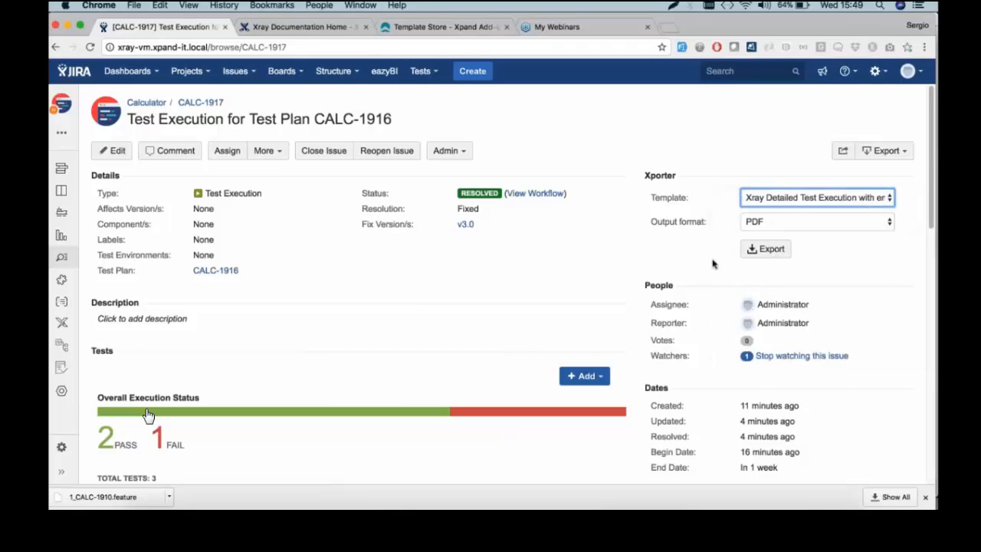
scroll(210, 327, down, 1)
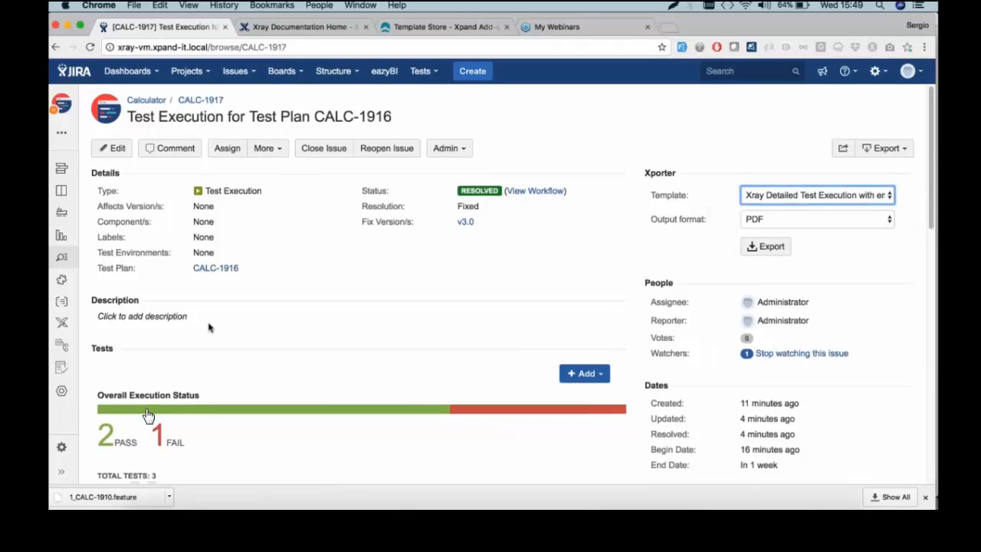
scroll(148, 415, down, 2)
click(756, 145)
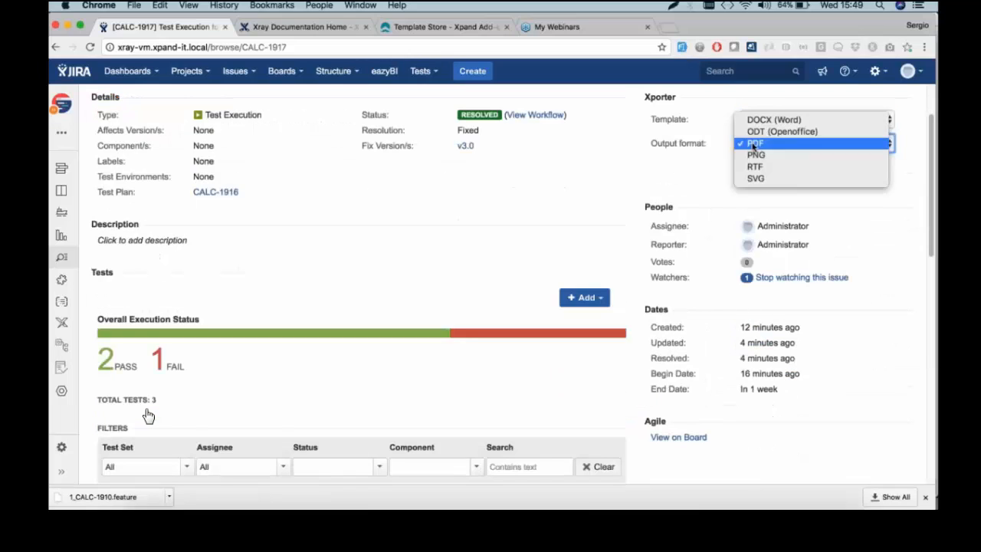
click(774, 120)
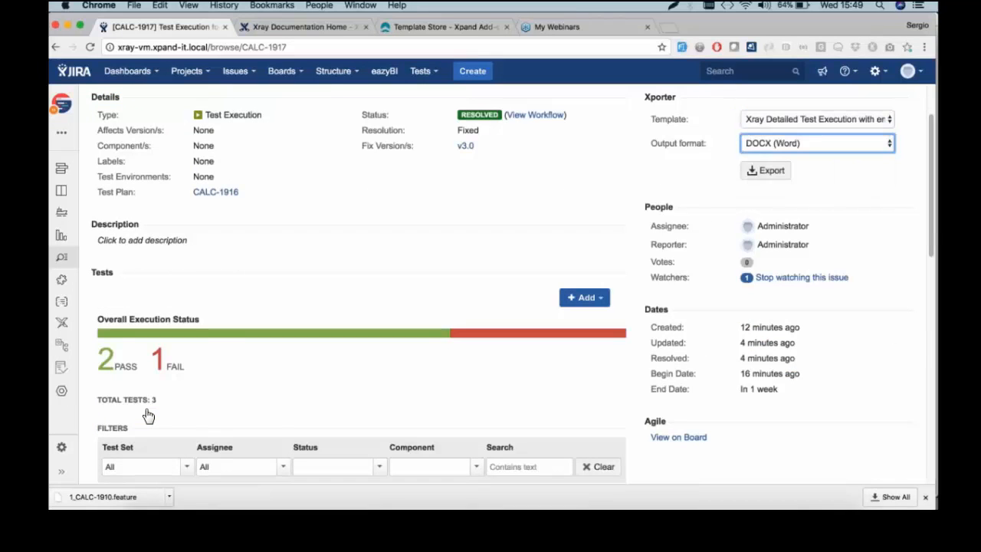
click(767, 170)
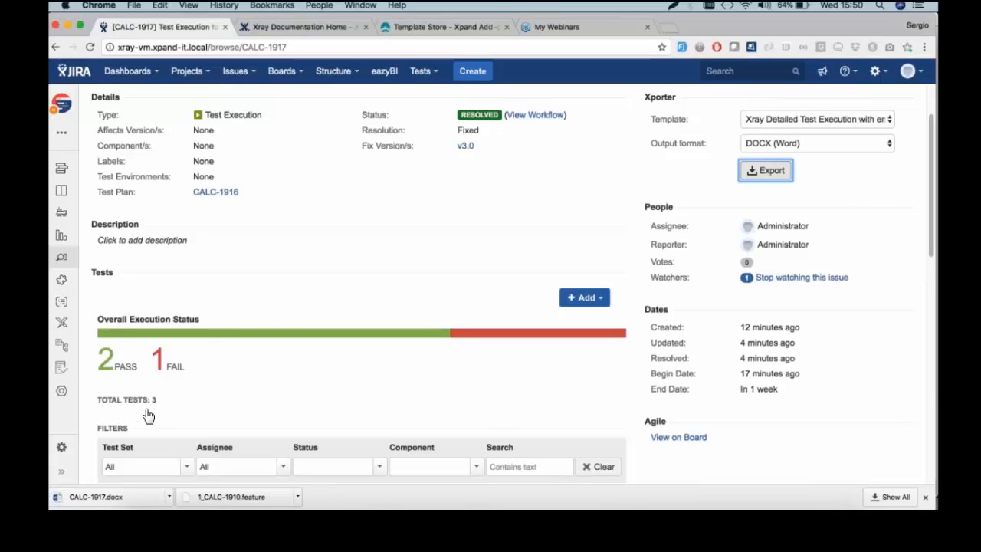
click(128, 499)
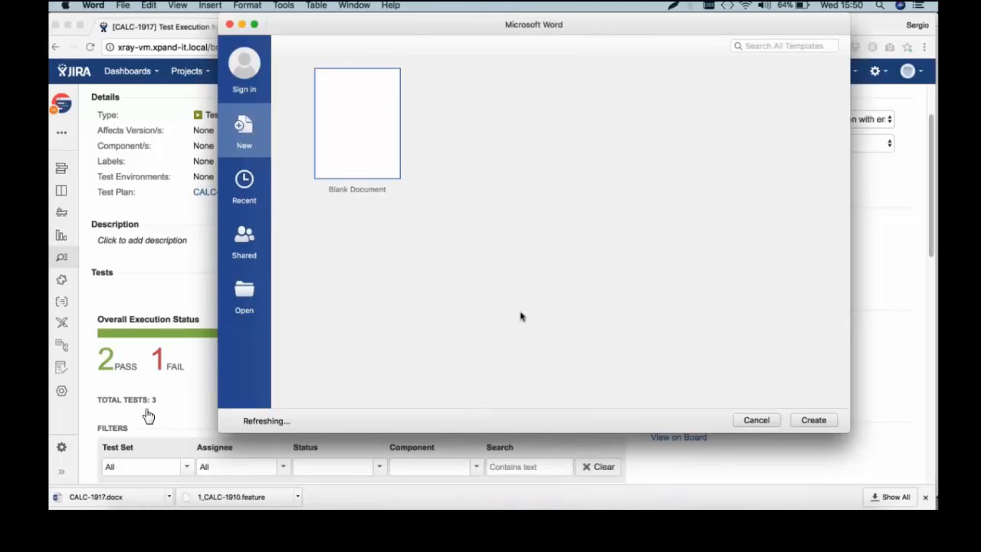
Scroll through the 13-page CALC-1917.docx report and its Test Runs table, then return to JIRA
scroll(521, 315, down, 5)
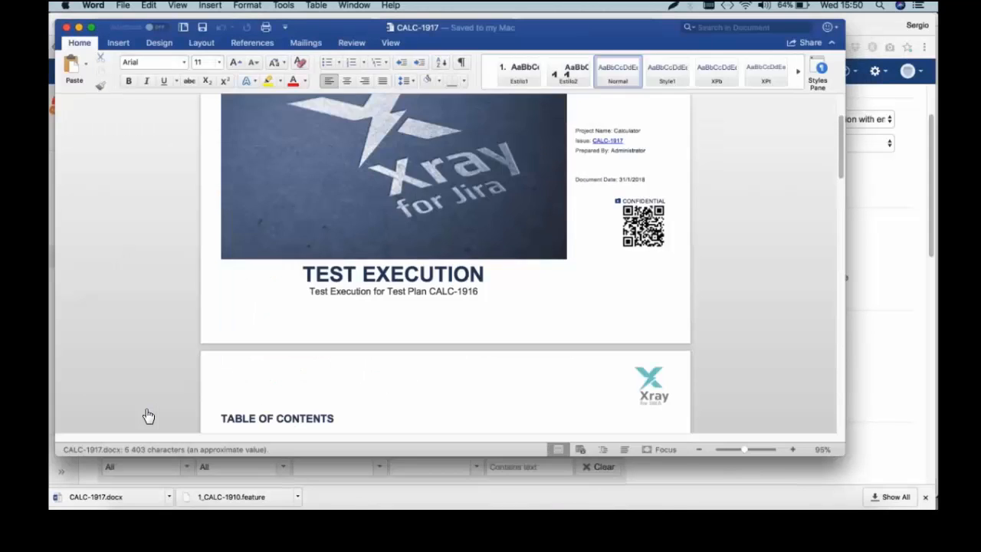
scroll(148, 416, down, 15)
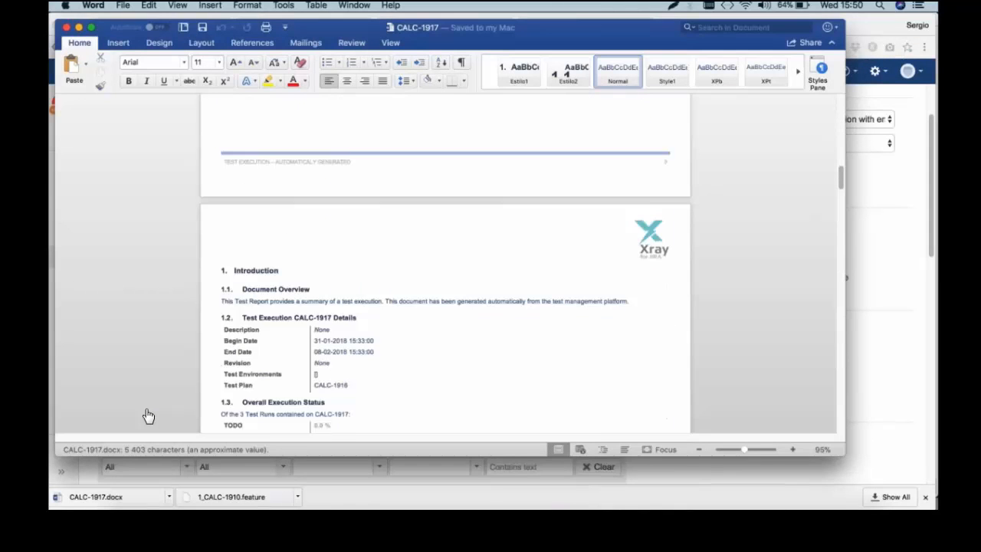
scroll(521, 315, down, 6)
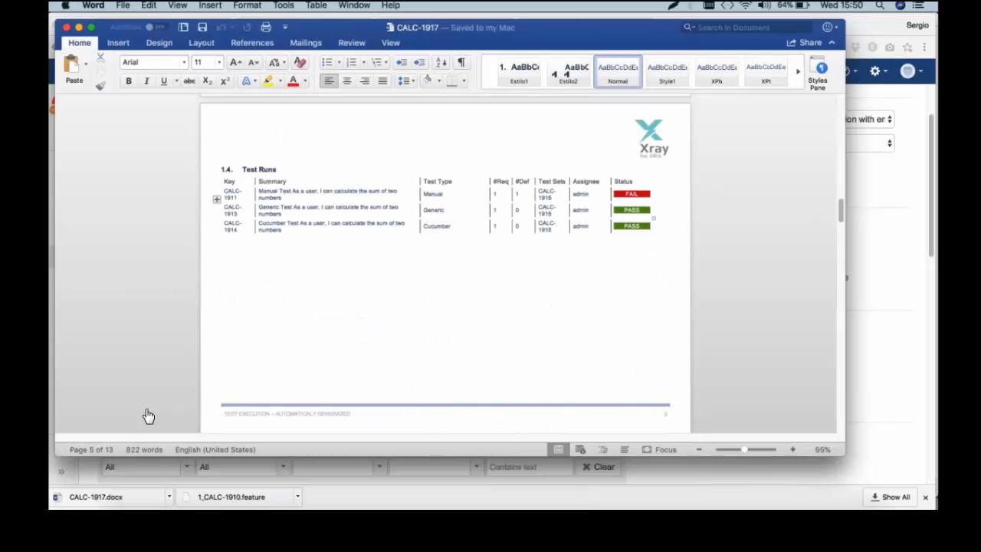
scroll(306, 284, down, 2)
scroll(149, 416, down, 10)
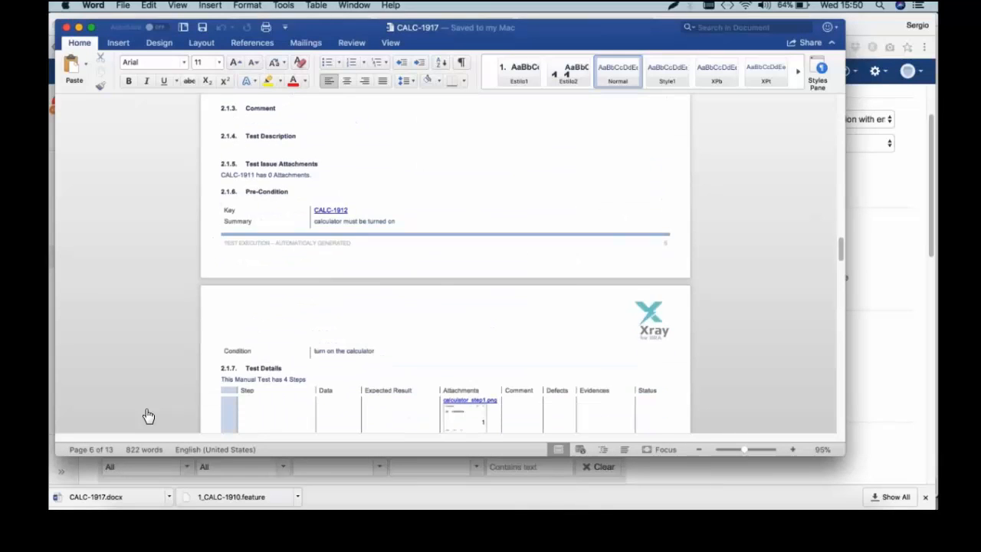
scroll(149, 416, down, 2)
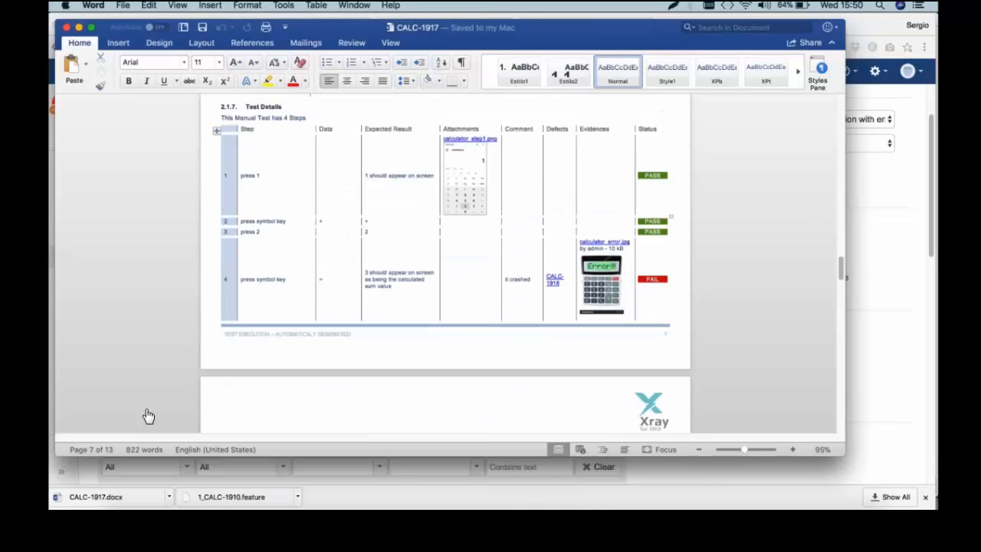
click(646, 483)
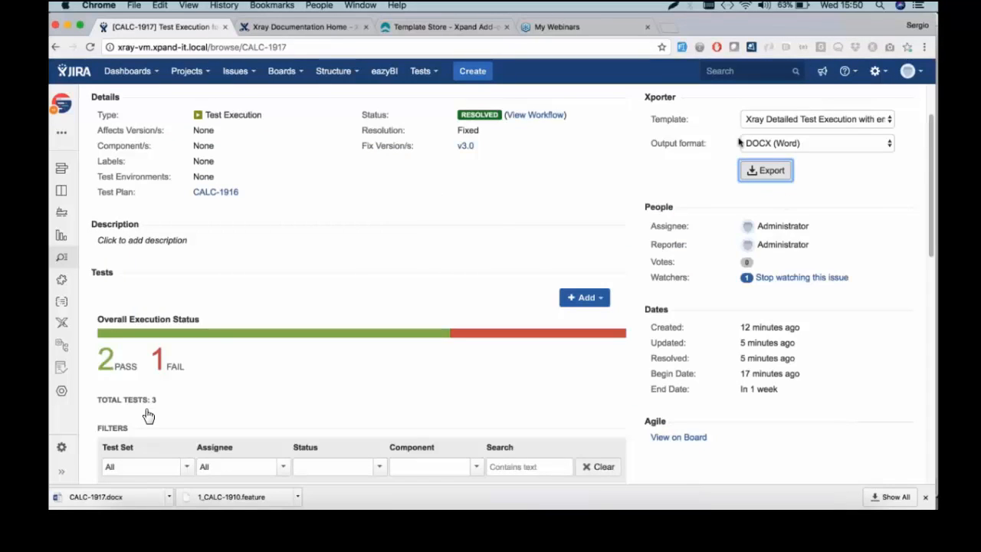
Switch from JIRA's CALC-1917 execution page to the webinar's Agenda slide in Preview
mouse_move(476, 115)
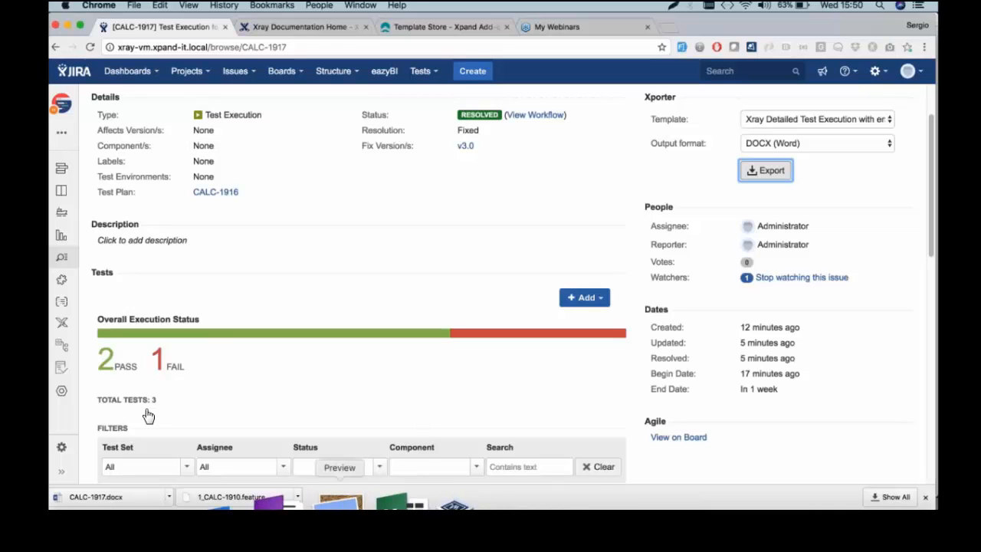
click(340, 502)
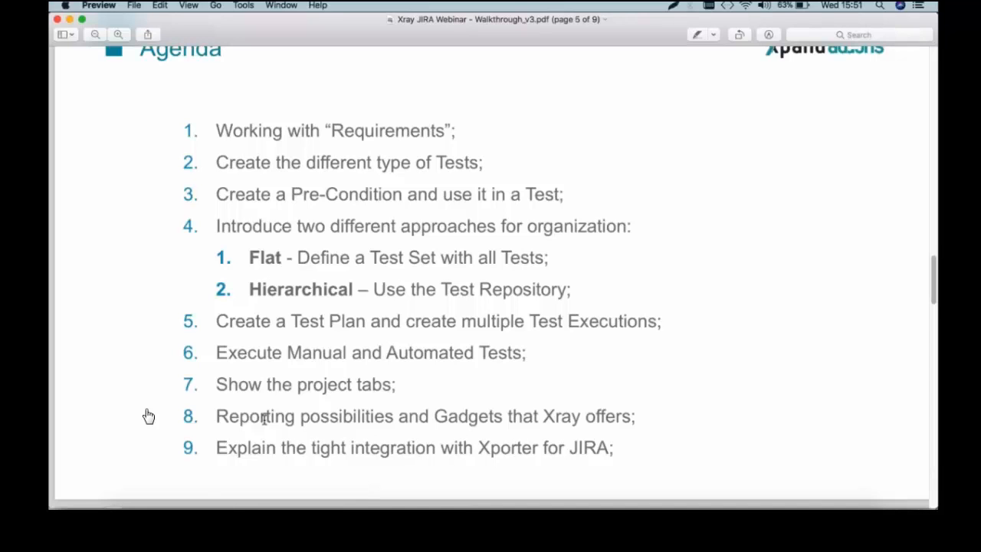
Return from the Agenda slide to JIRA's CALC-1917 test execution page in Chrome
click(168, 503)
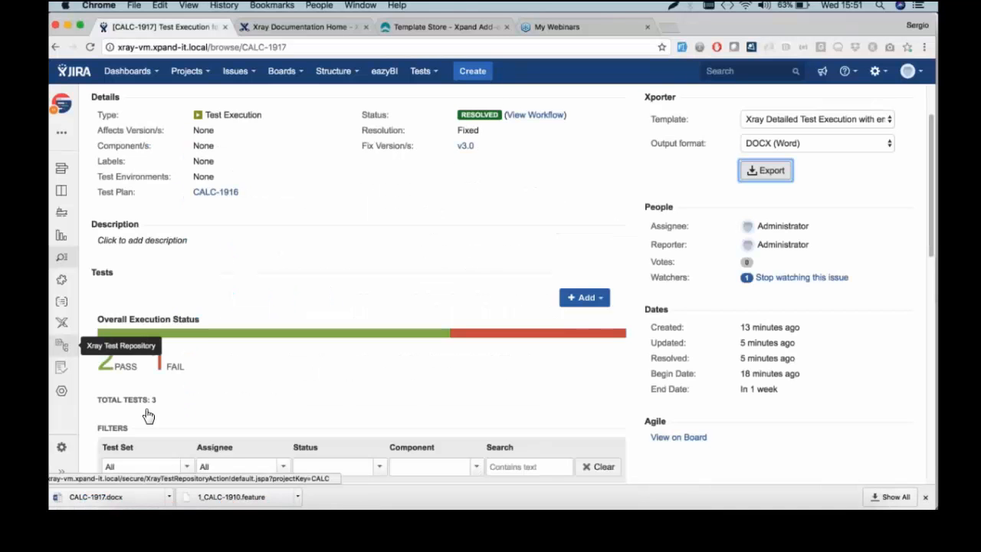
Open the Calculator project's Tests list of 549 entries with their v3.0 statuses
click(62, 321)
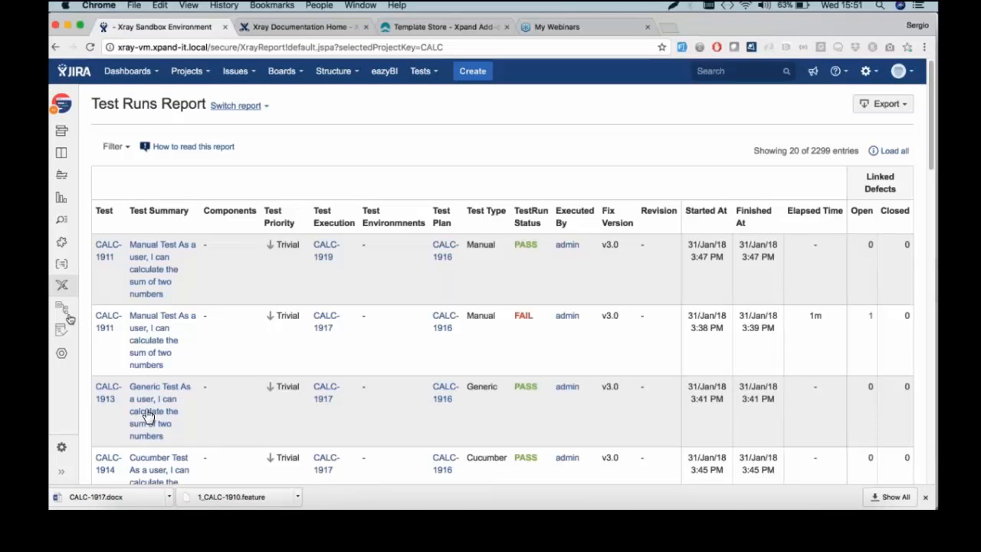
mouse_move(66, 353)
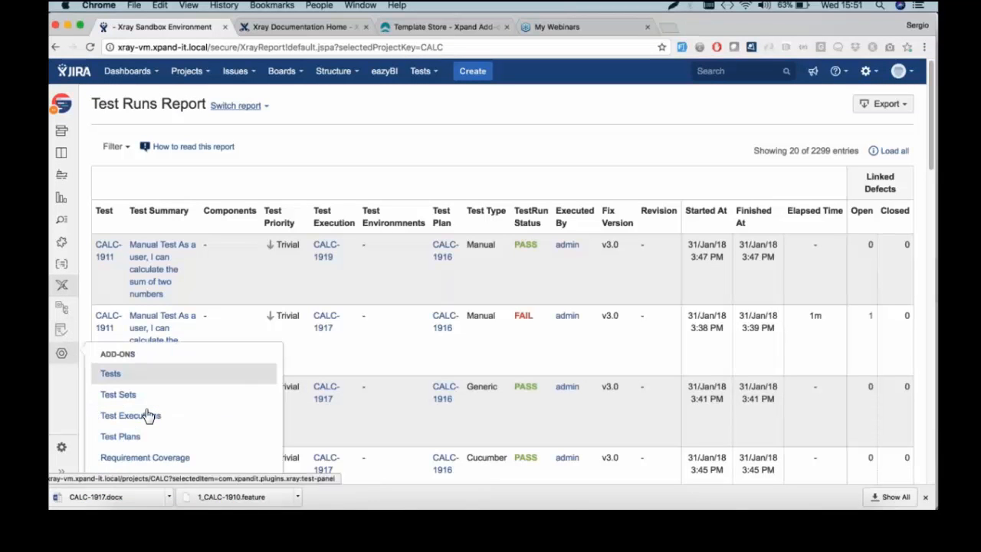
click(149, 415)
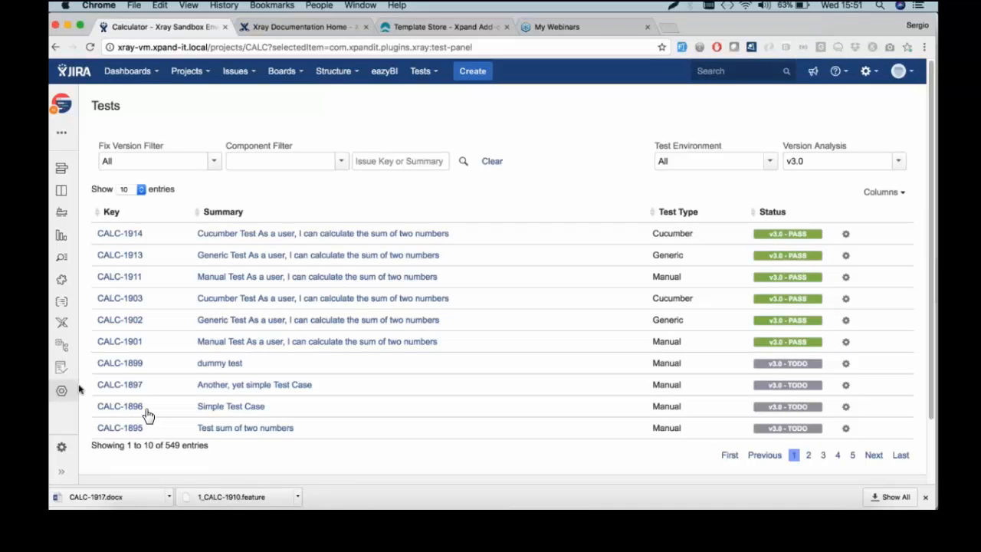
mouse_move(62, 391)
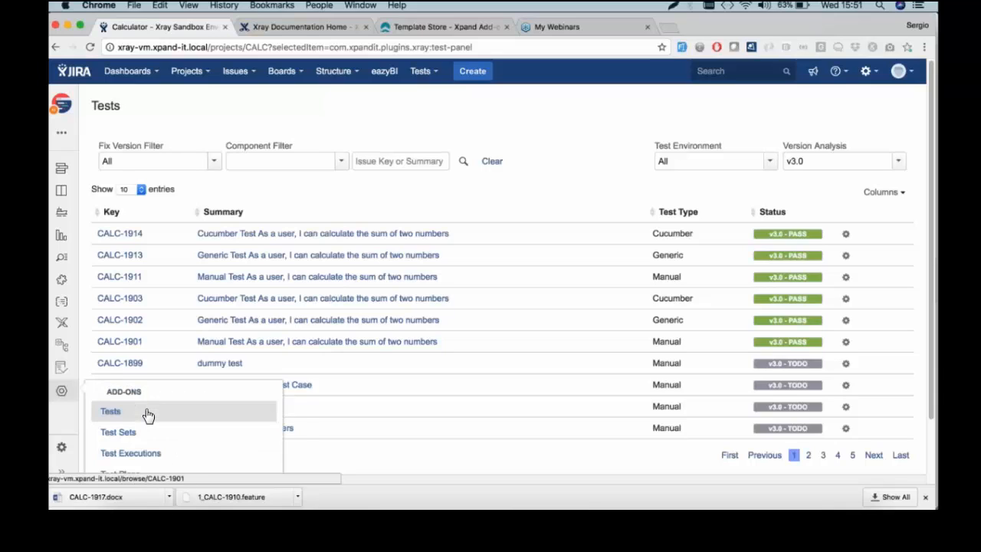
Show the Calculator project's Test Sets list of 129 entries analysed for v3.0
click(148, 415)
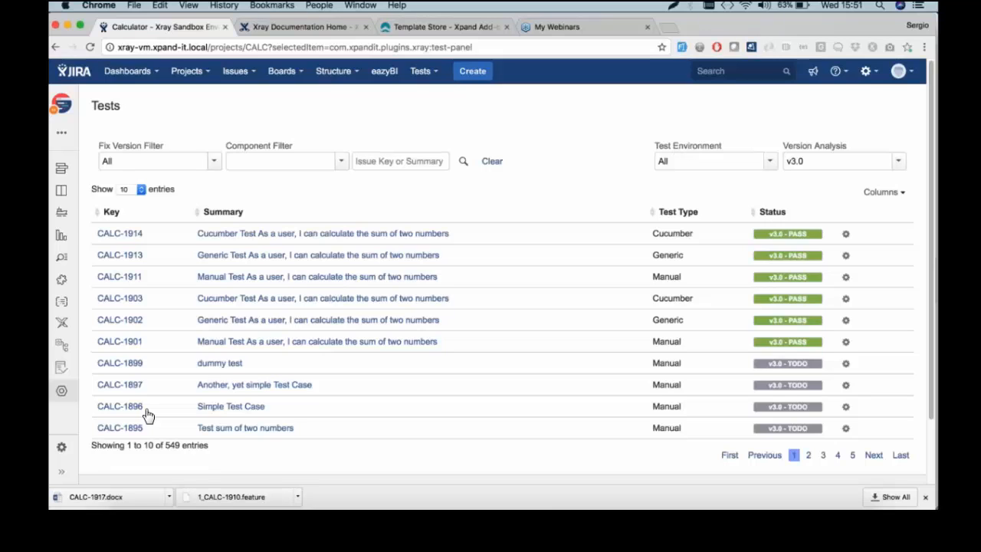
click(62, 391)
click(117, 433)
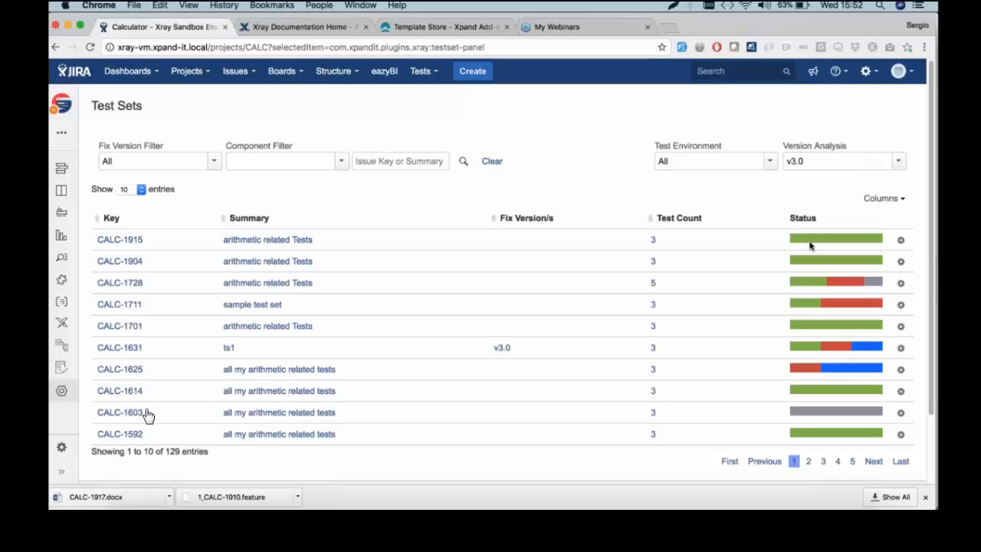
Analyse test set status for v1.1, switch back to v3.0, then list the Test Executions
click(898, 161)
click(847, 299)
click(899, 161)
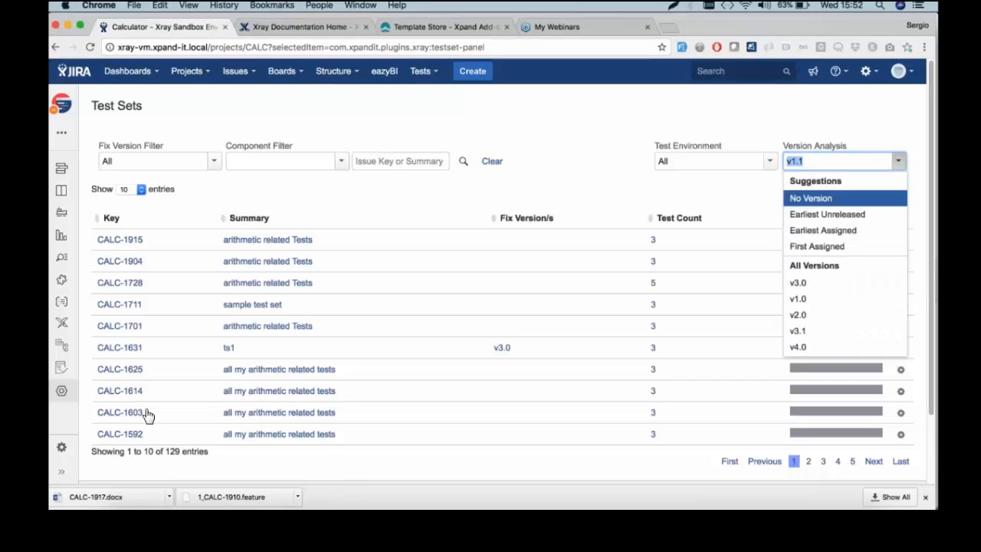
click(846, 288)
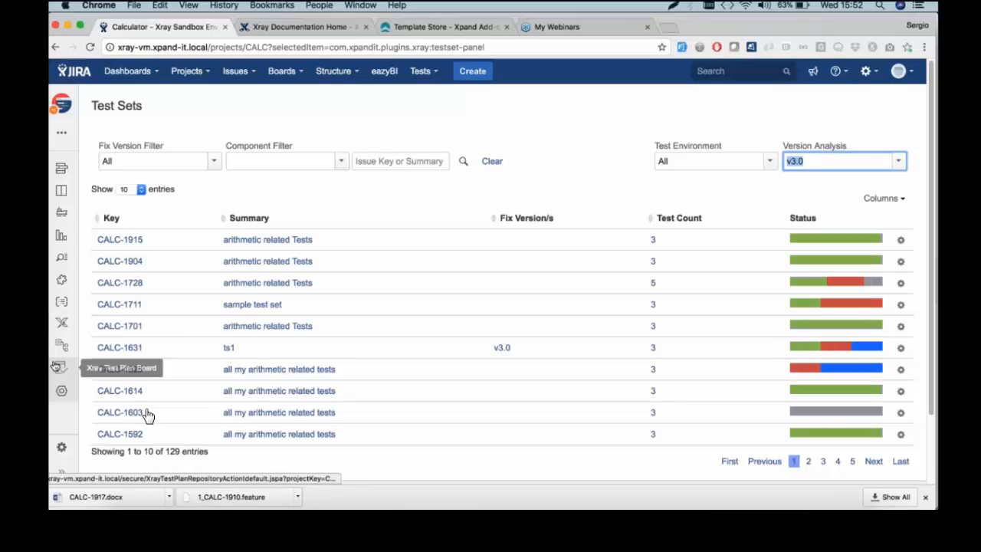
mouse_move(61, 390)
click(151, 457)
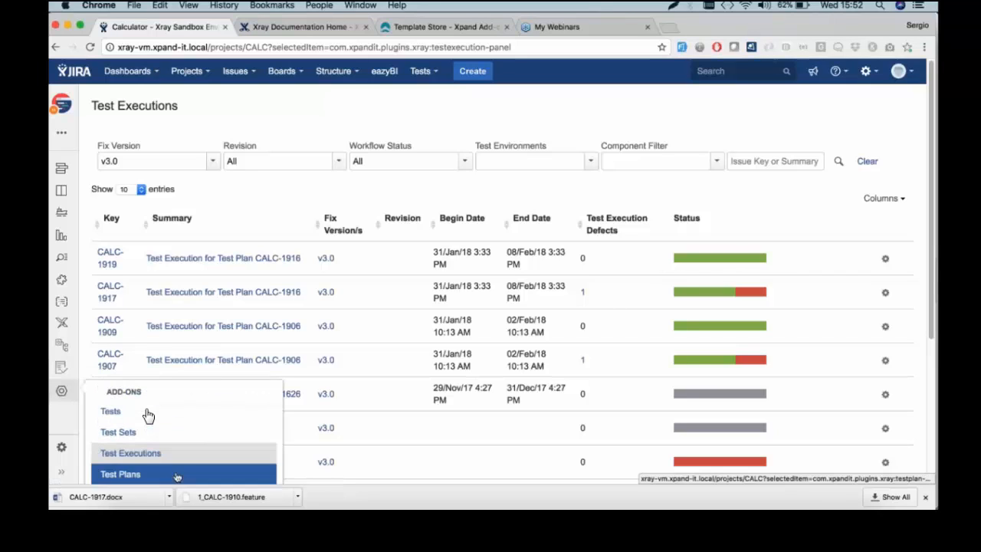
Choose Test Plans from the Xray add-ons menu to list the v3.0 test plans
click(176, 475)
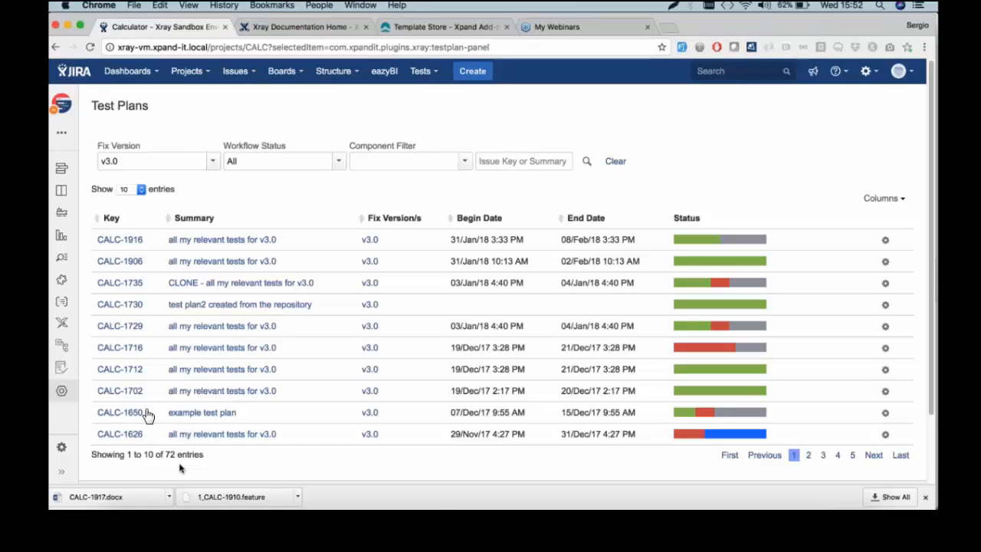
Show the Overall Requirement Coverage Report for v3.0, with core at 75% OK and 25% NOK
click(61, 322)
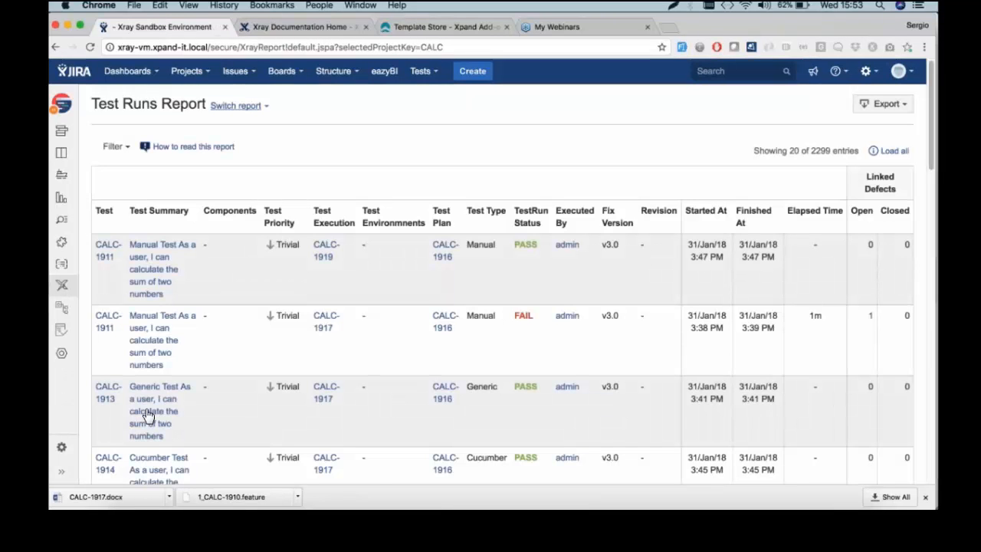
click(266, 106)
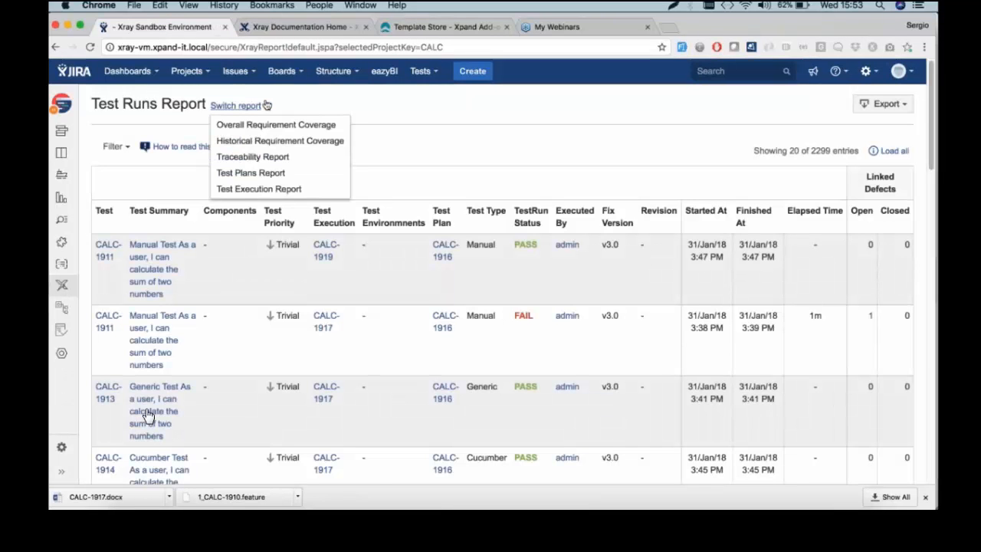
click(298, 124)
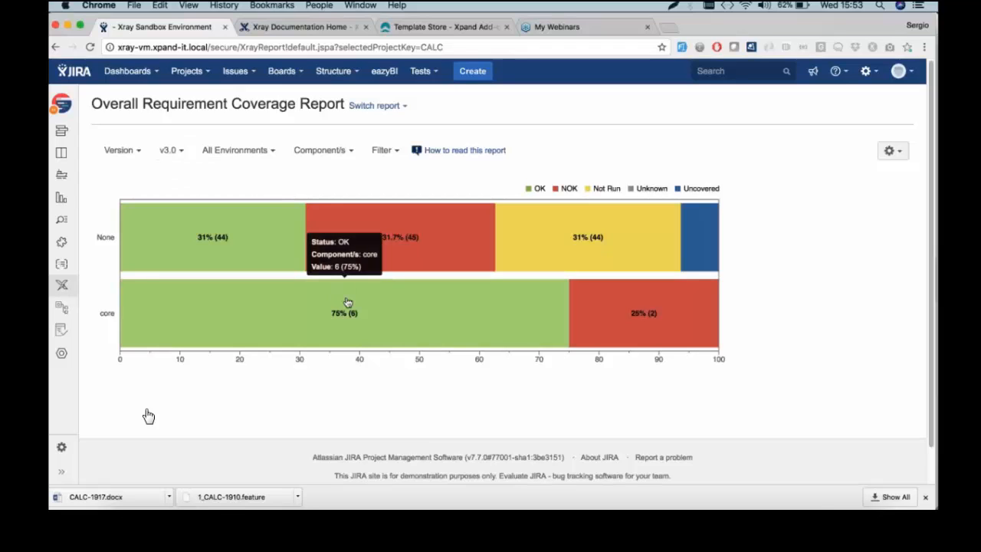
List the core component's OK requirements from the coverage chart and look through them
click(361, 312)
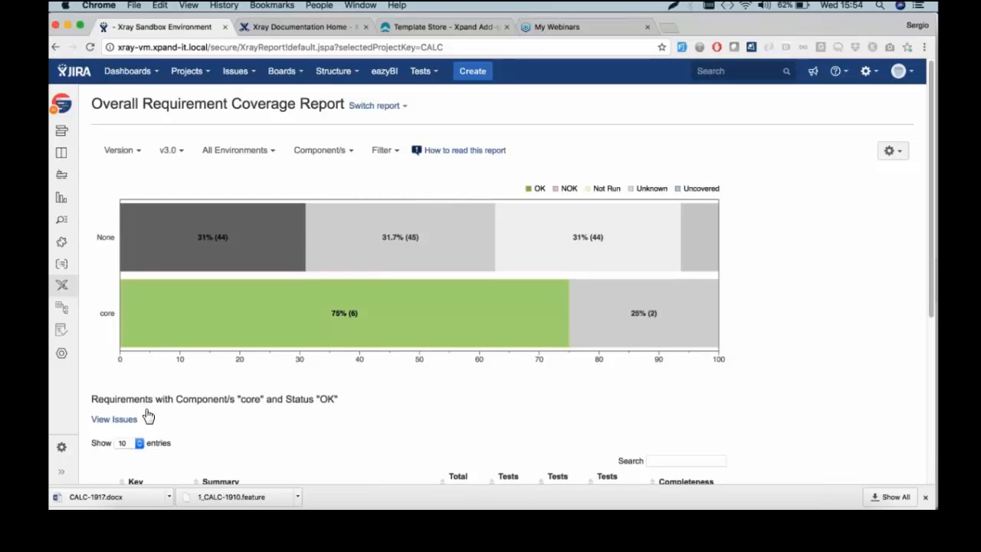
mouse_move(356, 319)
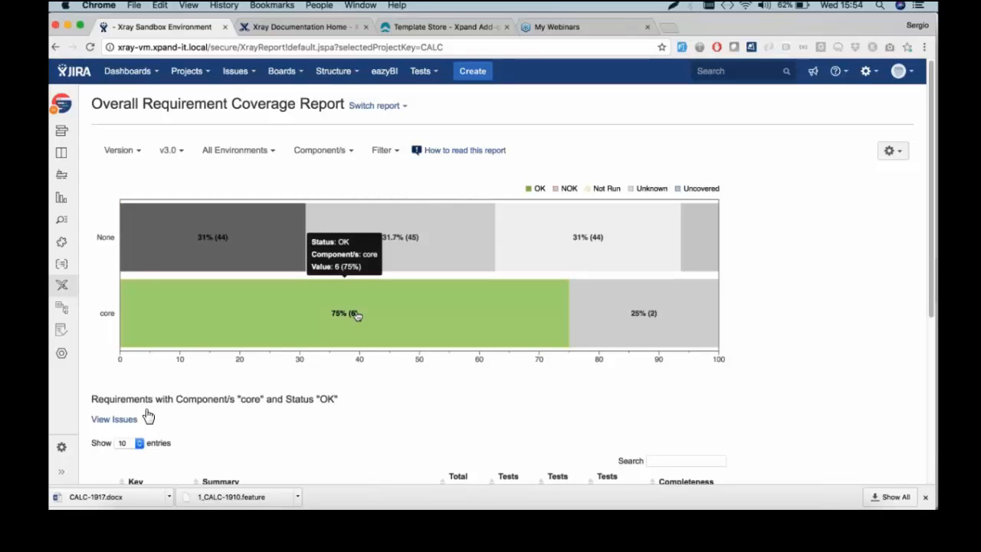
scroll(356, 316, down, 5)
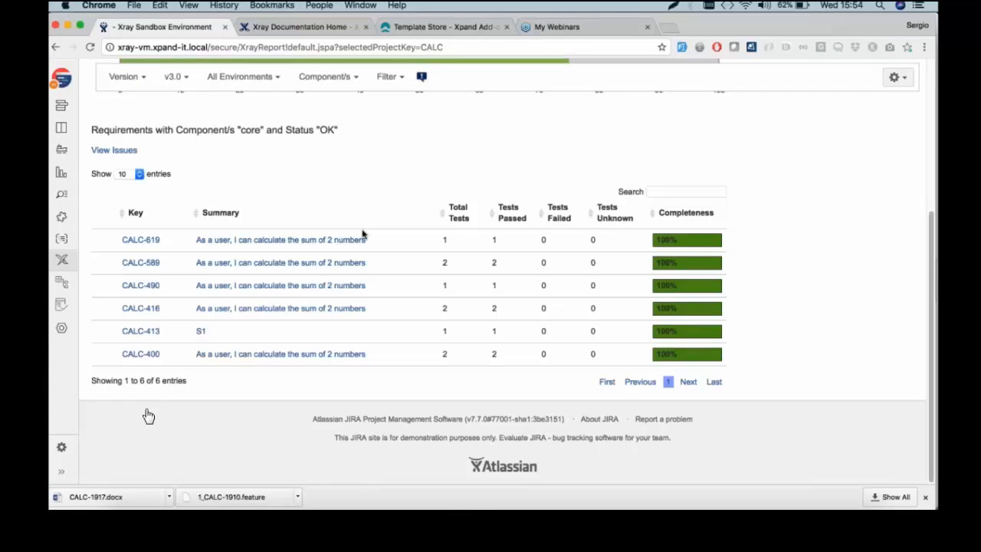
scroll(363, 234, up, 5)
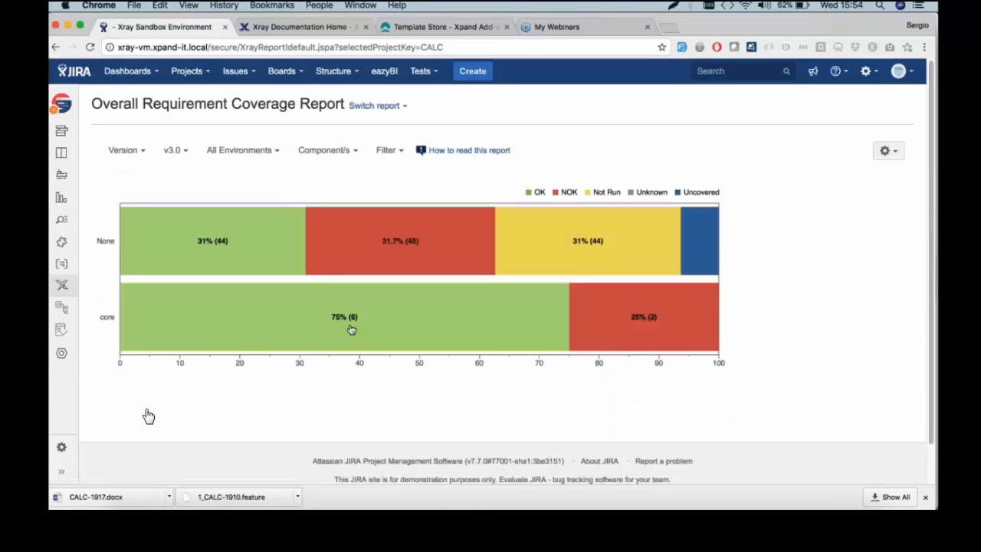
mouse_move(309, 310)
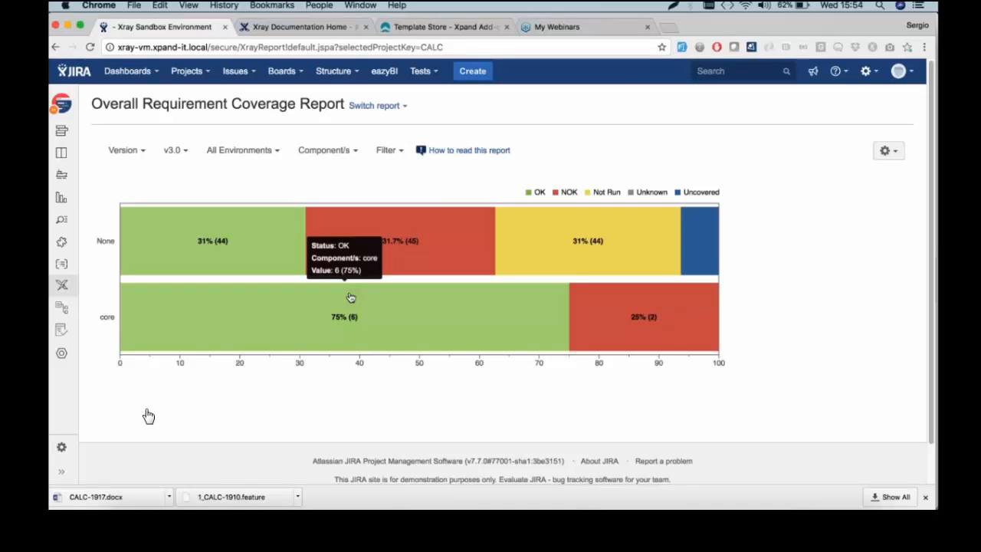
Group the coverage chart by Priority, then switch to the Historical Requirement Coverage report
click(325, 150)
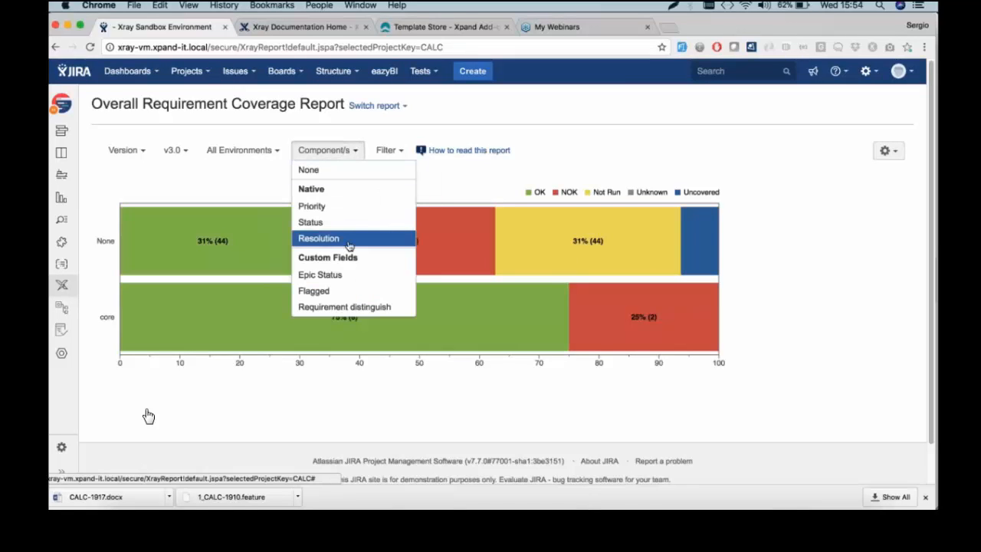
click(354, 207)
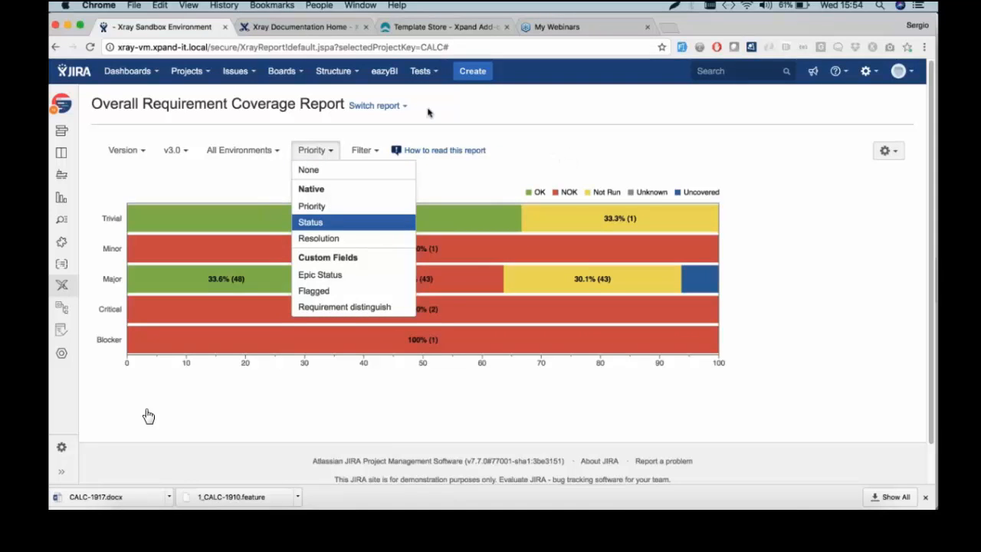
click(399, 107)
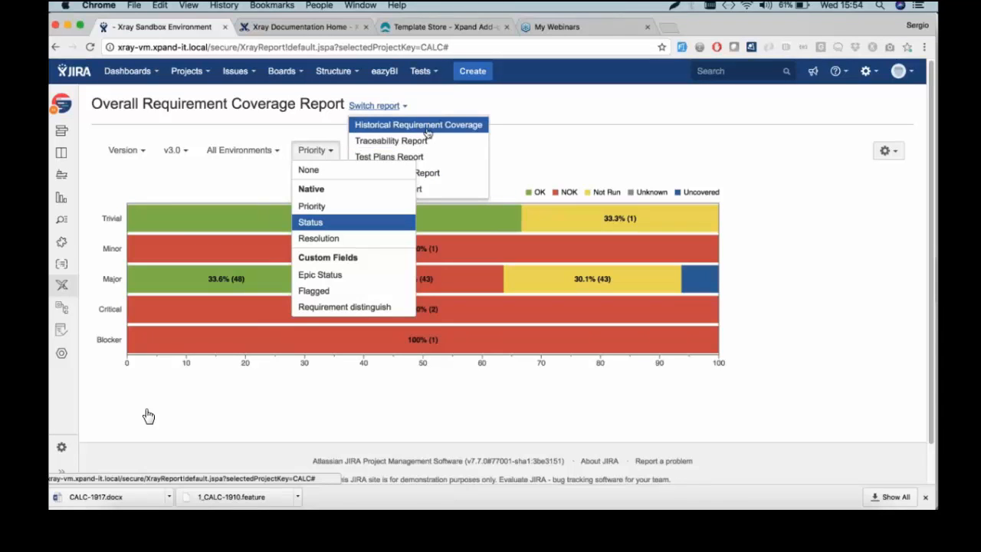
click(426, 127)
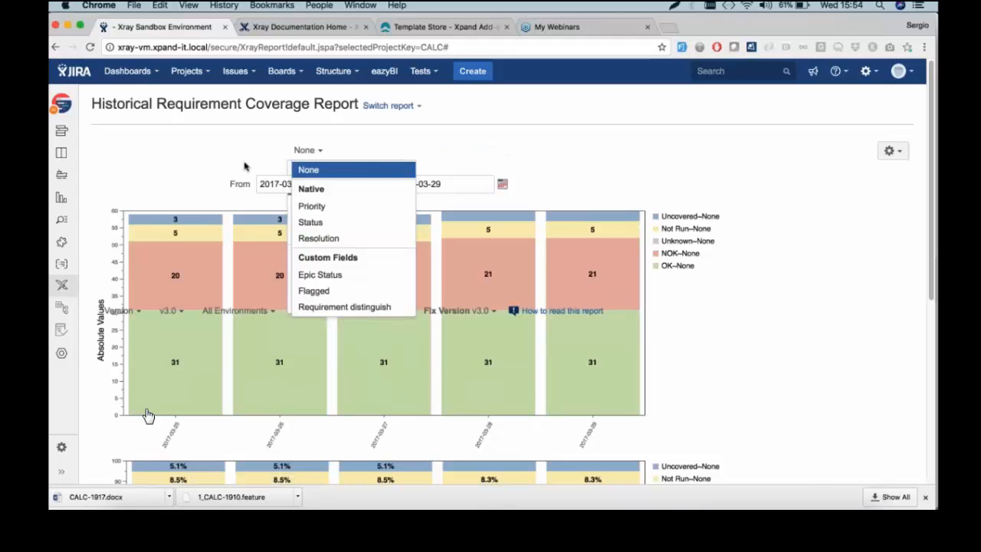
Reload the Historical Requirement Coverage report and read its 2017-03-25 to 2017-03-29 daily bars
click(90, 48)
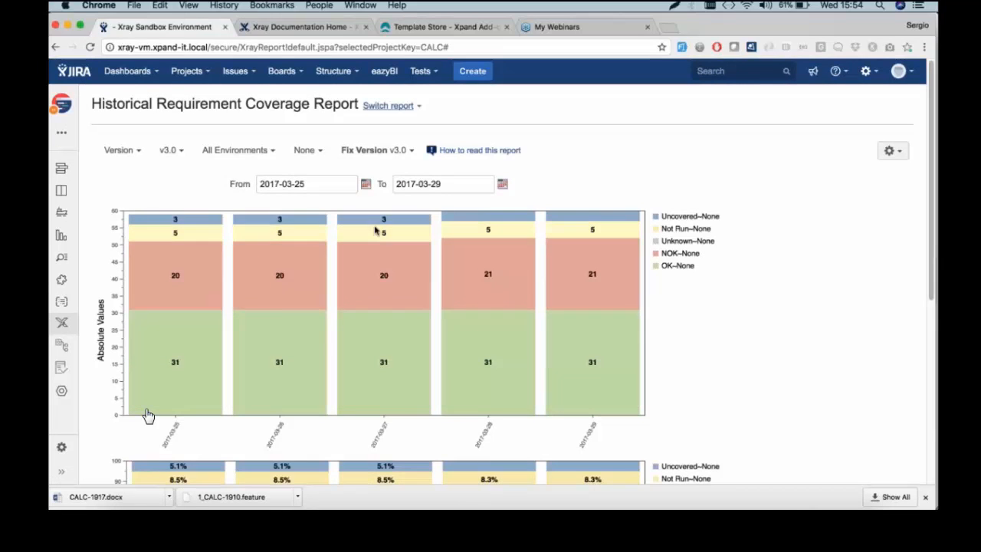
mouse_move(160, 329)
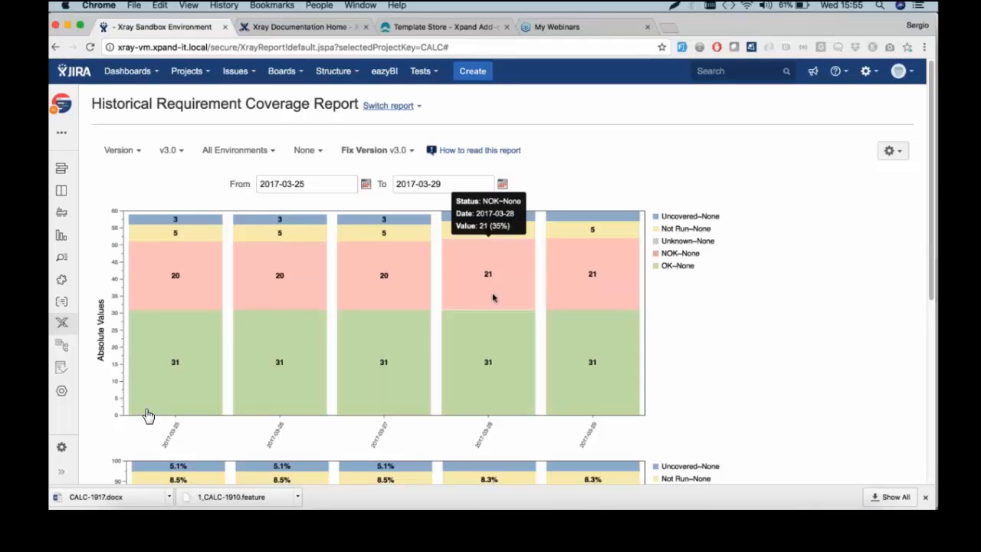
click(397, 107)
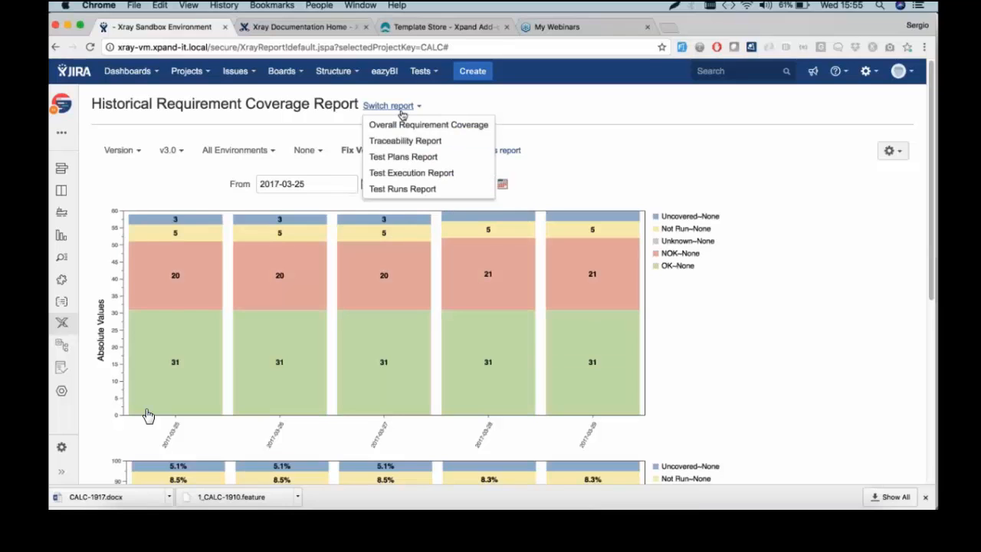
Filter the Traceability Report to v2.0, showing CALC-1910 linked to its TODO tests
key(Return)
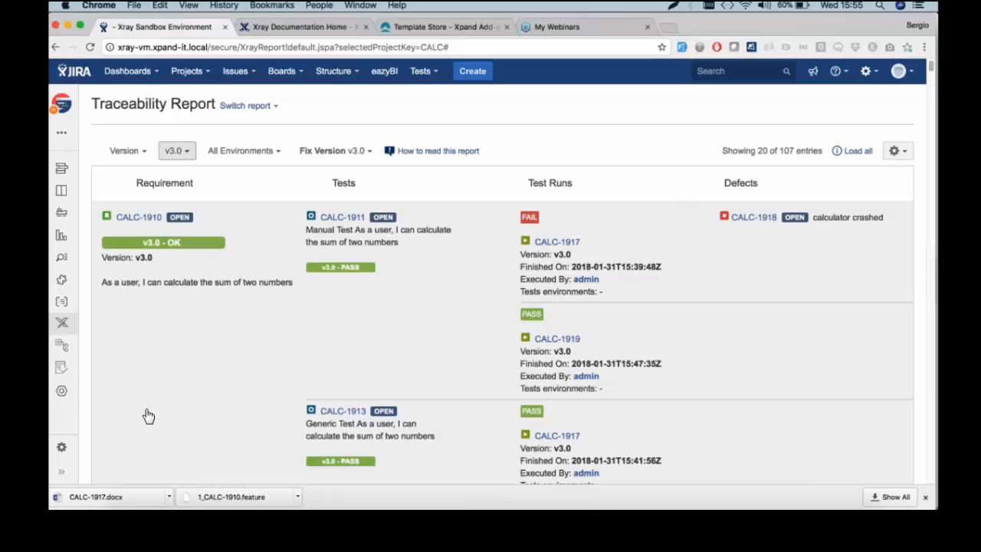
click(181, 152)
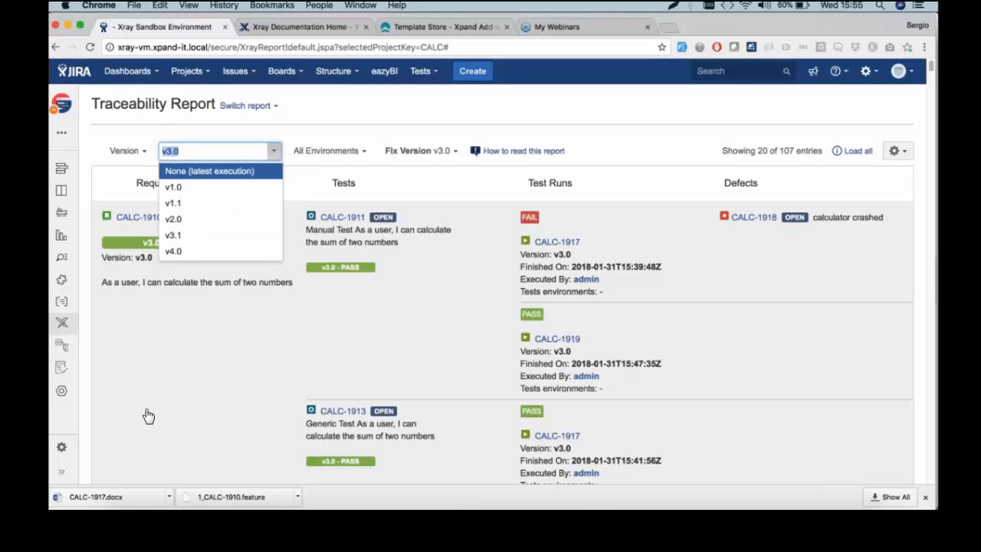
click(194, 220)
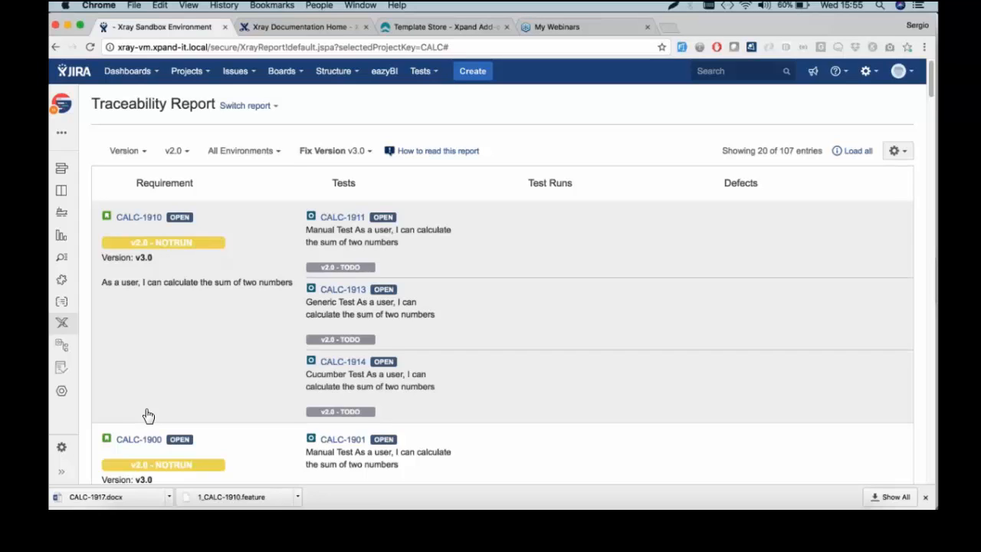
click(270, 107)
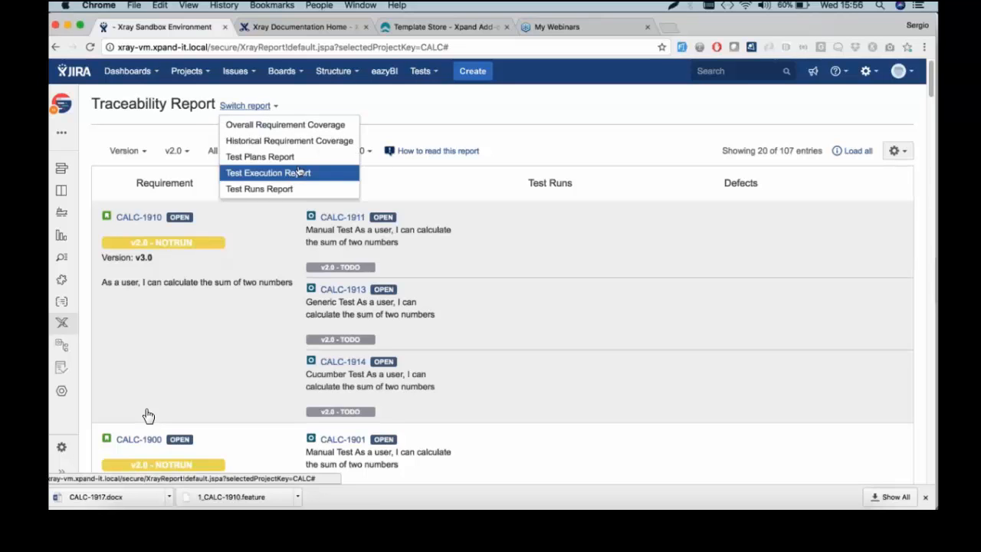
Switch to the Test Plans Report and scan plan CALC-1702's v3.0 figures across to its linked defects
click(259, 156)
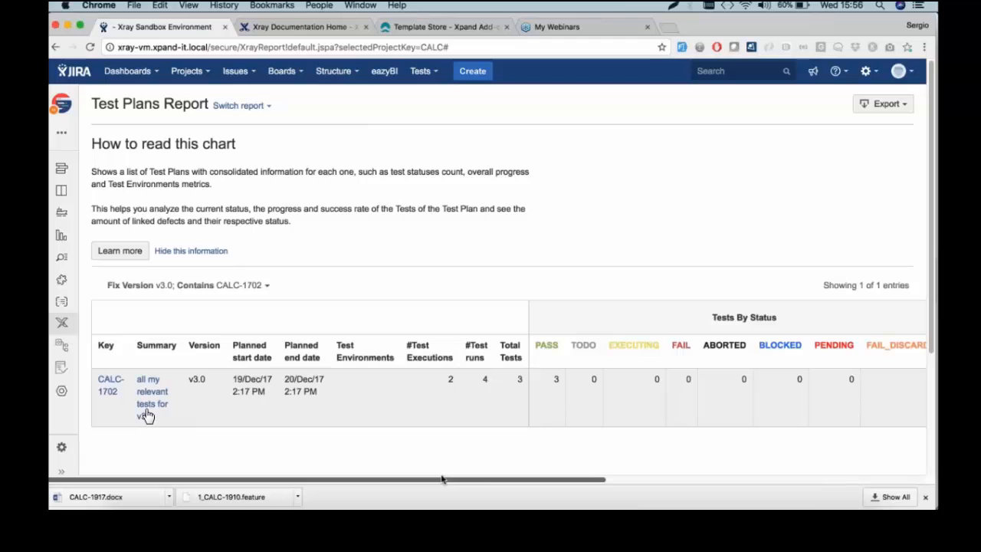
scroll(489, 480, right, 5)
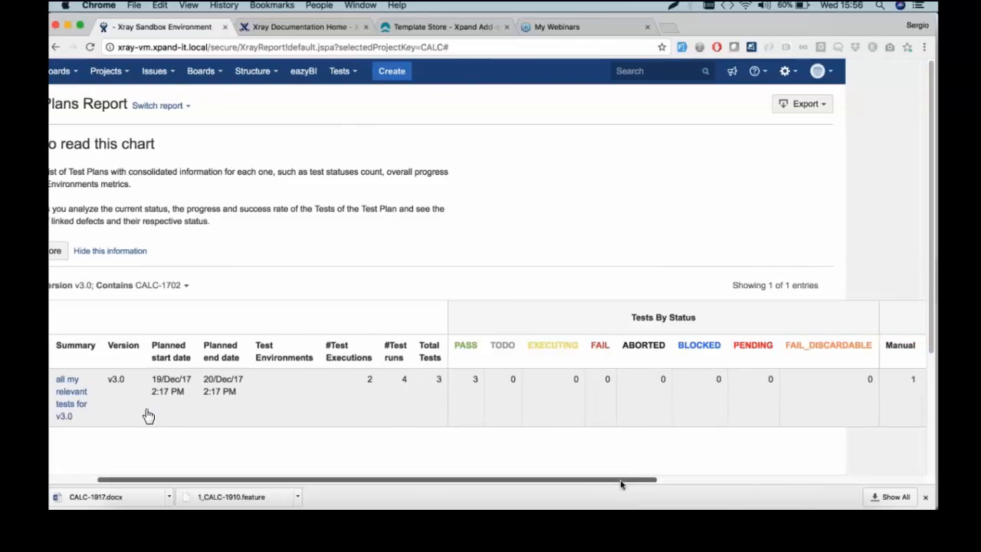
drag(624, 484, 840, 485)
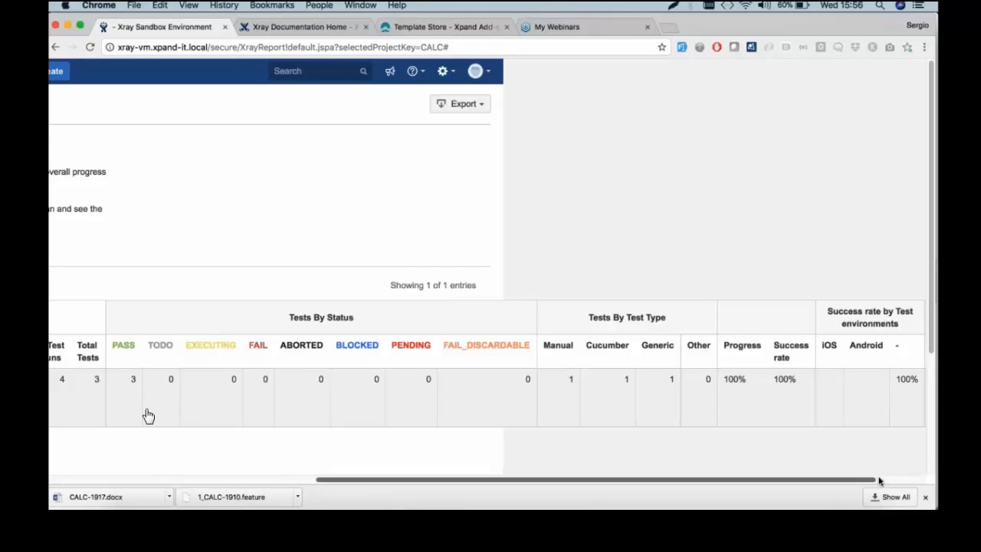
drag(879, 482, 927, 481)
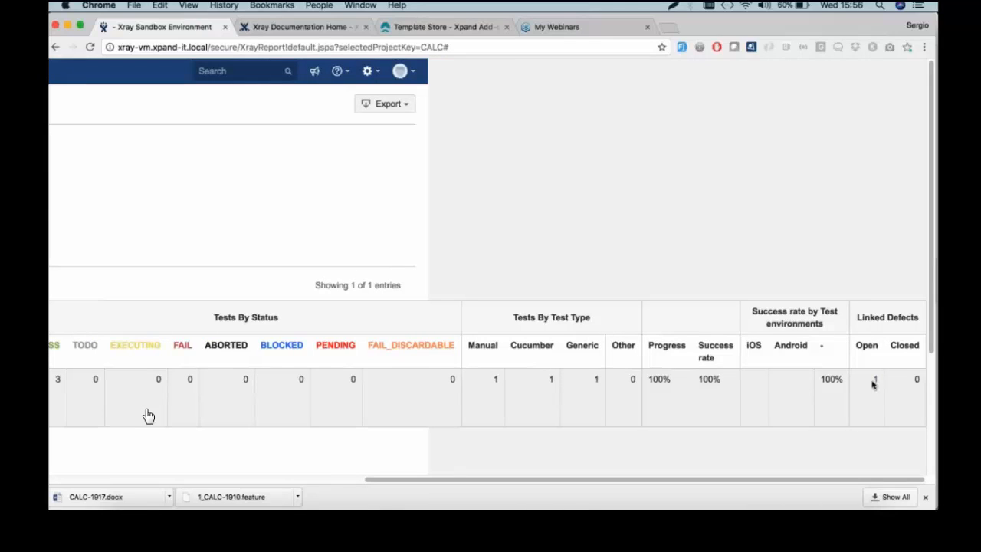
click(324, 482)
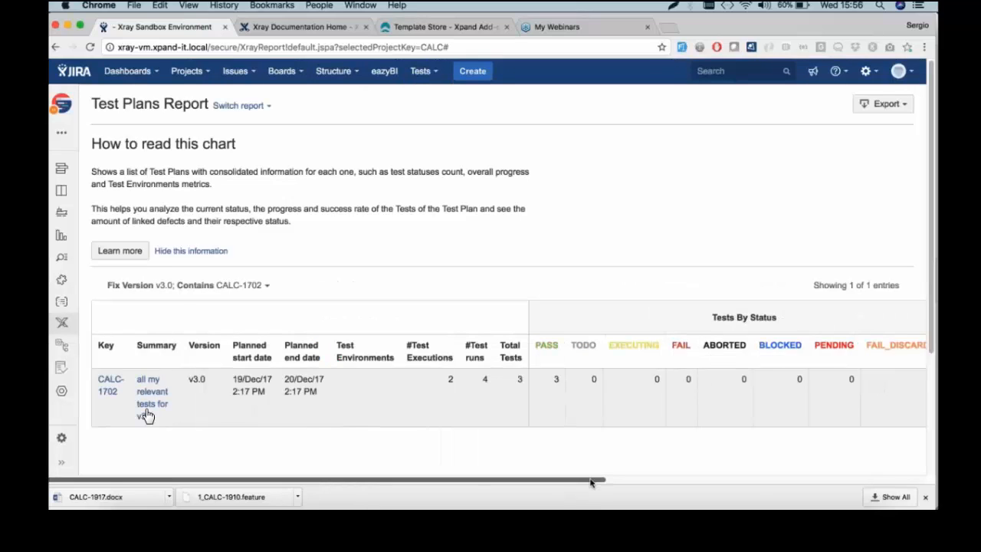
scroll(591, 482, right, 10)
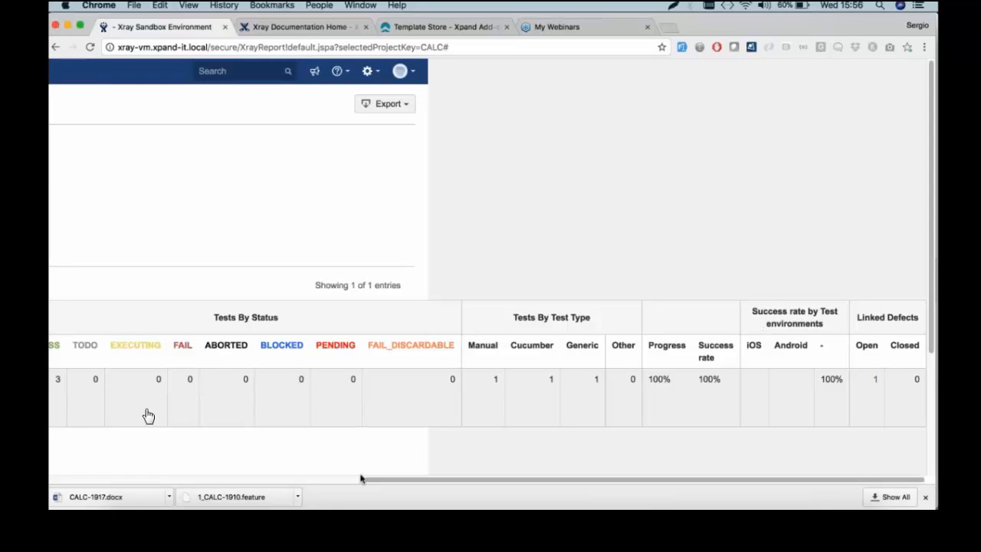
scroll(148, 416, left, 10)
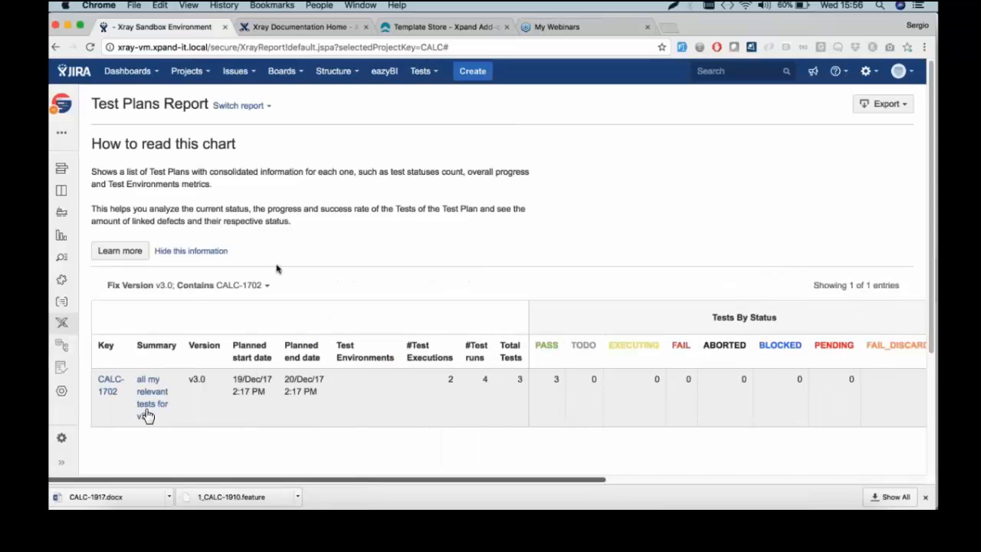
click(234, 105)
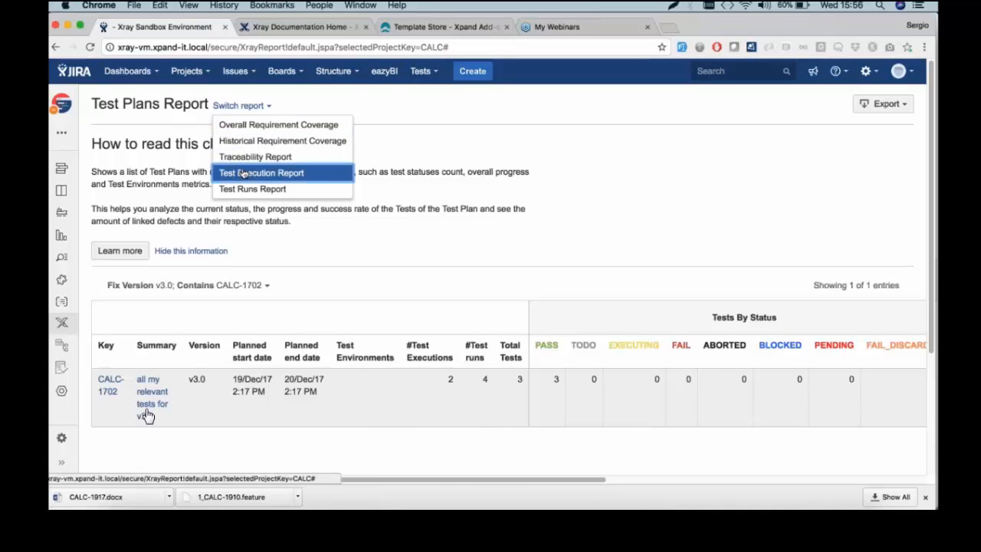
Switch to the Test Executions Report and scroll right to the Linked Defects columns
click(243, 173)
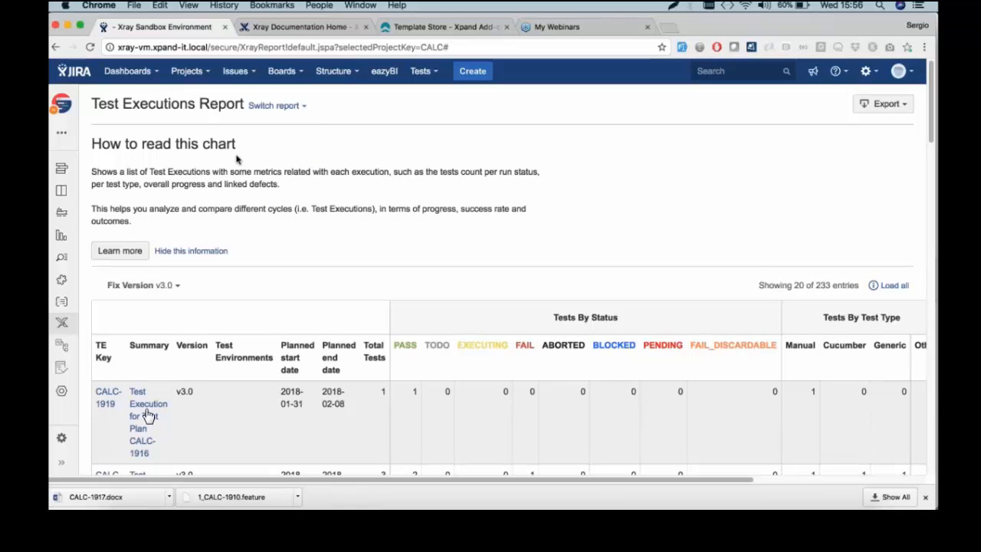
scroll(253, 299, down, 1)
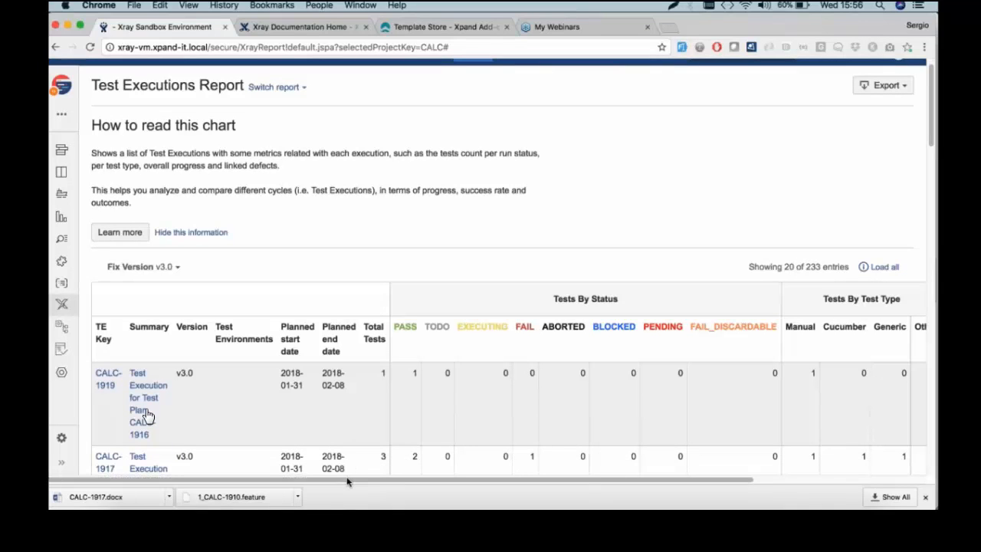
drag(347, 482, 486, 481)
scroll(487, 345, right, 3)
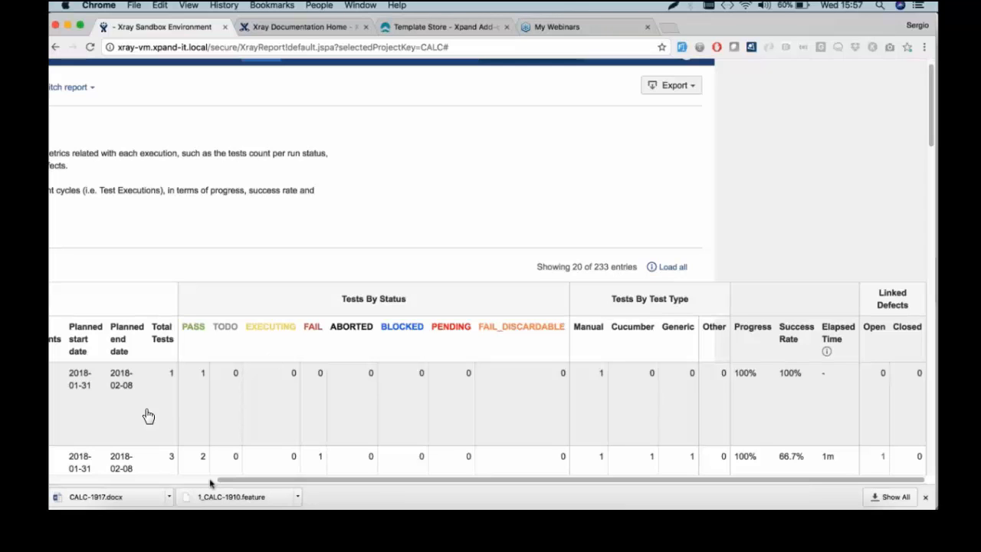
scroll(210, 483, left, 5)
click(274, 88)
Switch to the Test Runs Report and check its CSV export options
click(317, 168)
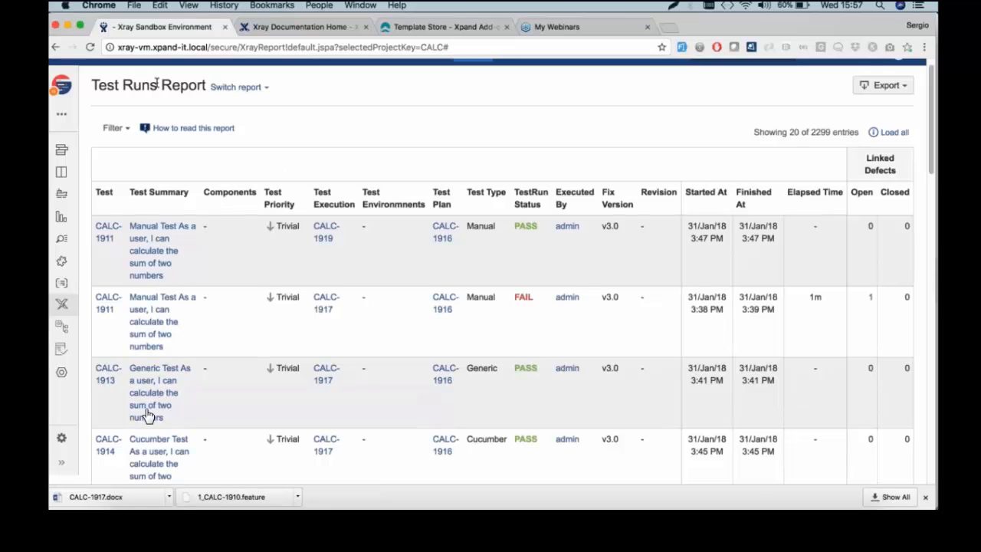
click(878, 86)
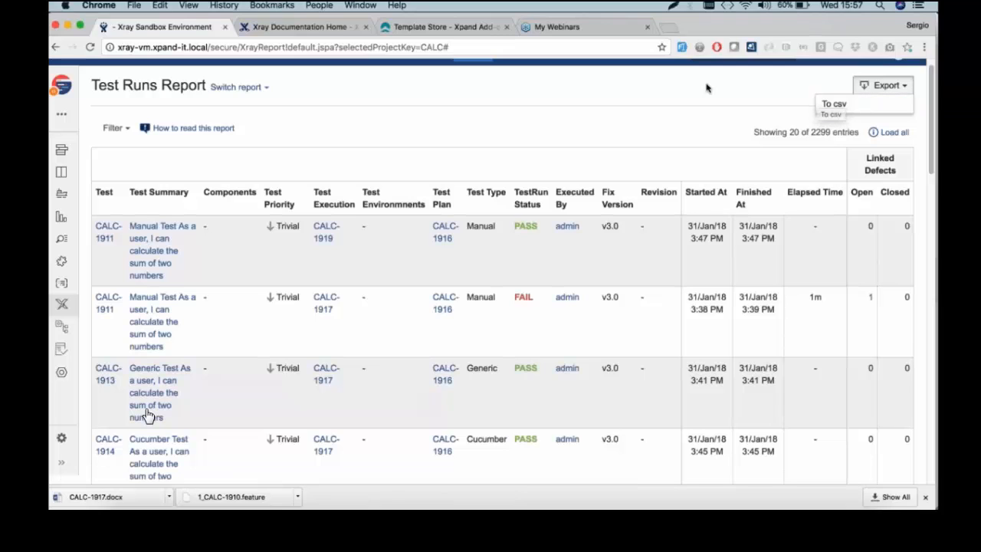
click(666, 86)
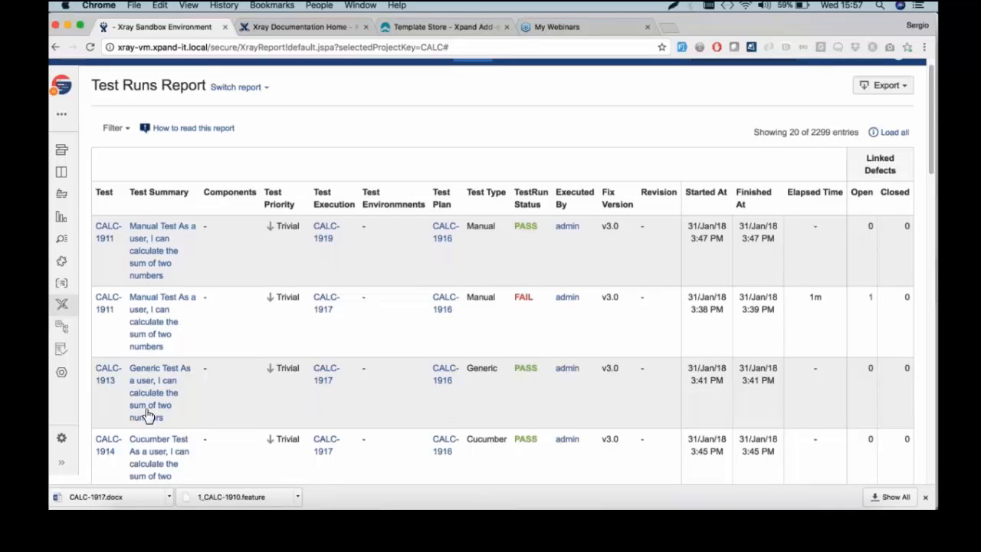
Check the test run filter options and cancel without applying any filter
click(121, 127)
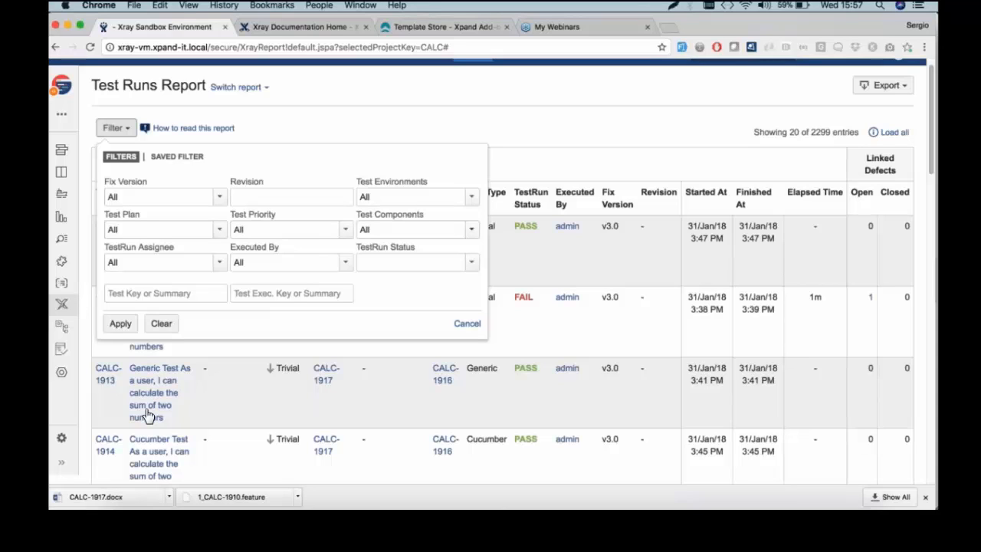
click(467, 323)
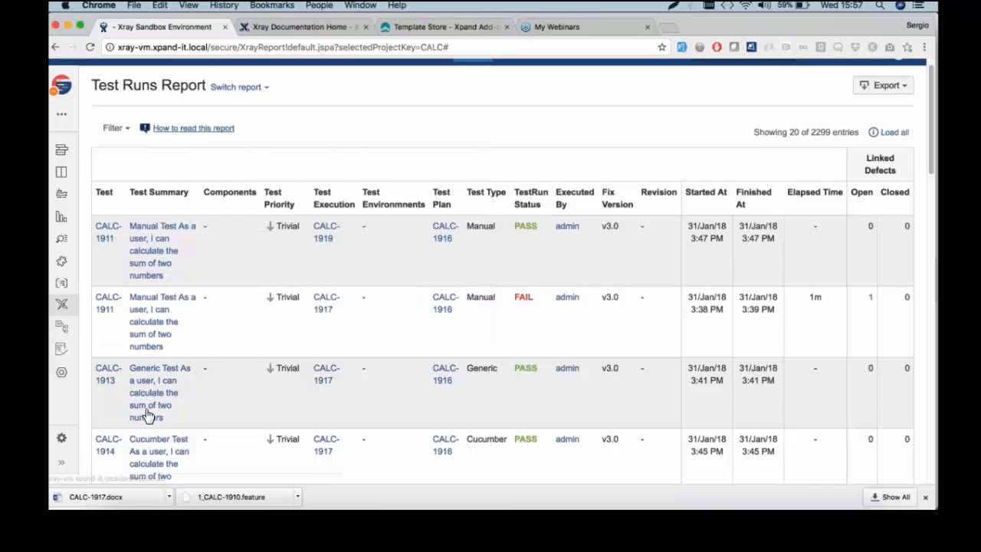
scroll(148, 415, up, 1)
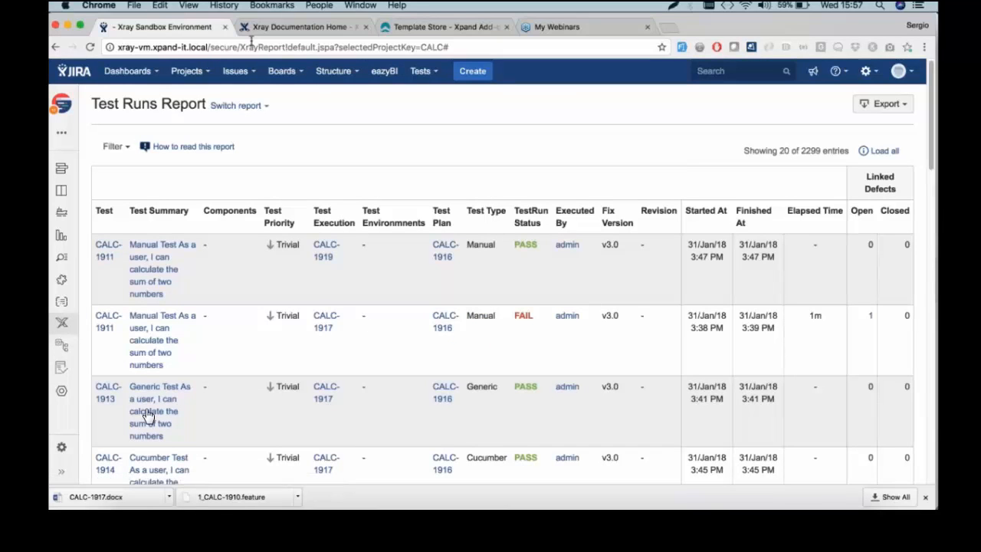
click(289, 76)
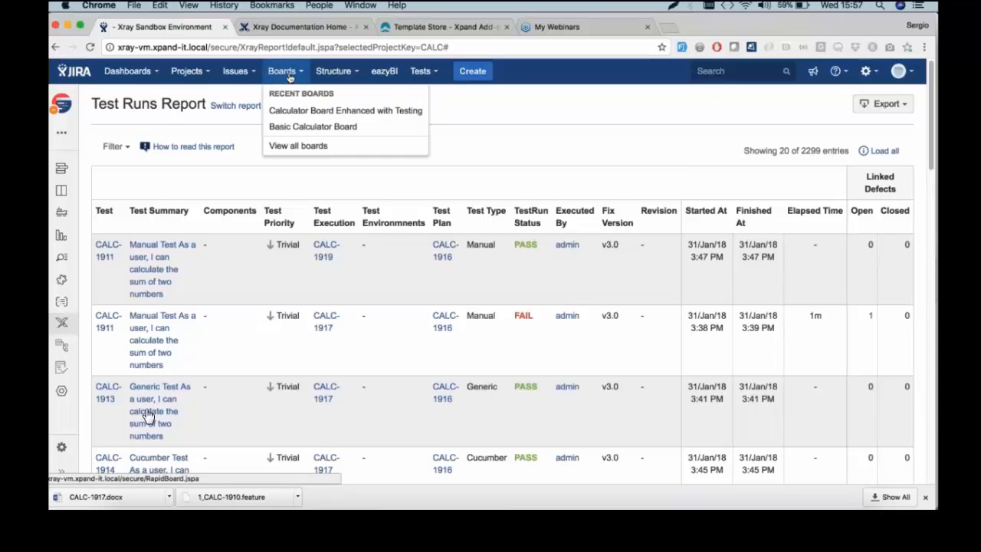
click(310, 126)
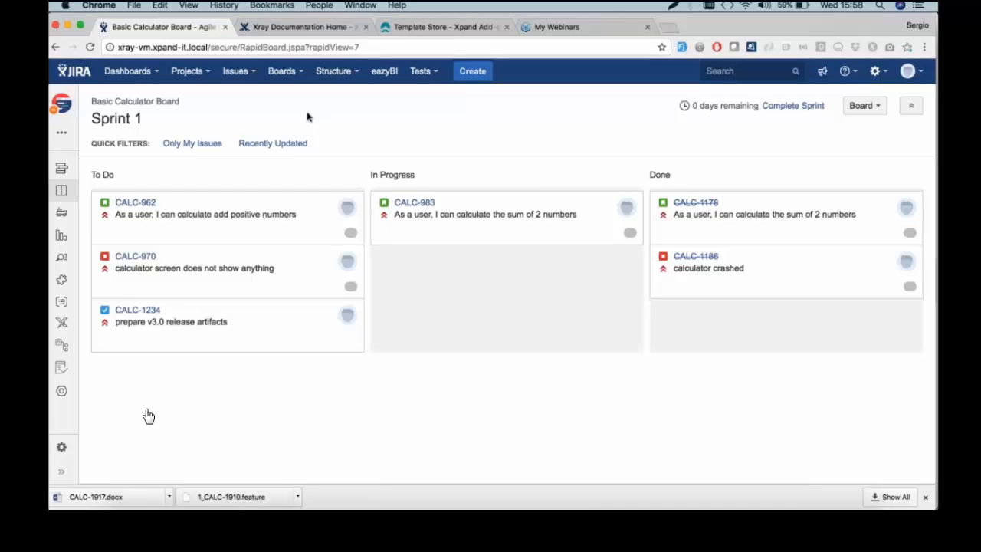
click(282, 70)
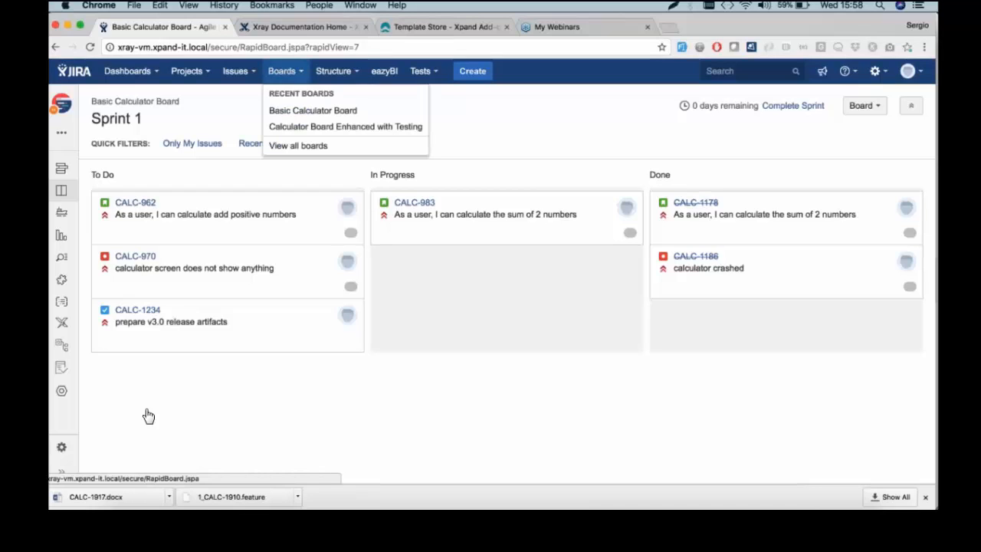
click(335, 132)
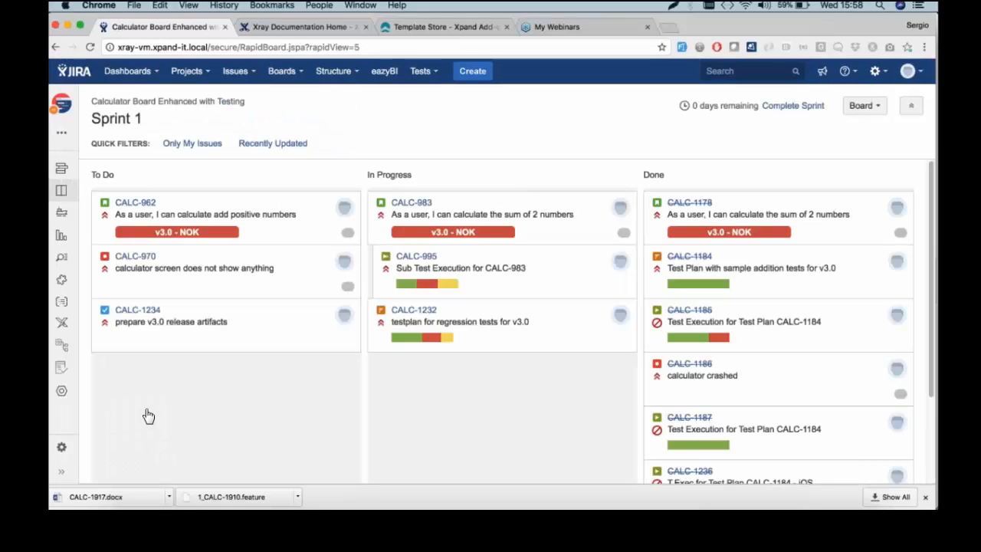
mouse_move(205, 232)
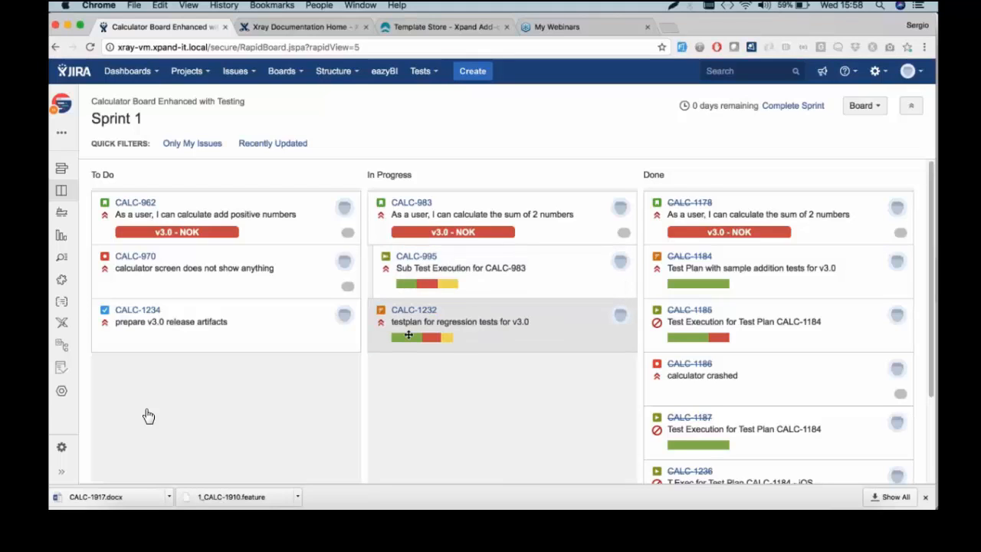
mouse_move(396, 338)
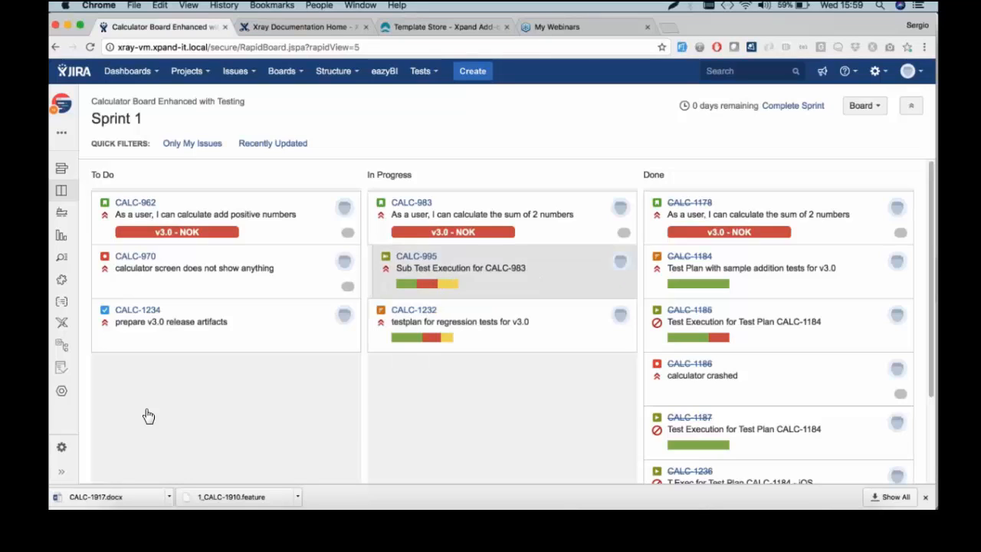
Open the Calculator Dashboard and toggle the test runs summary to a table and back to a chart
click(134, 72)
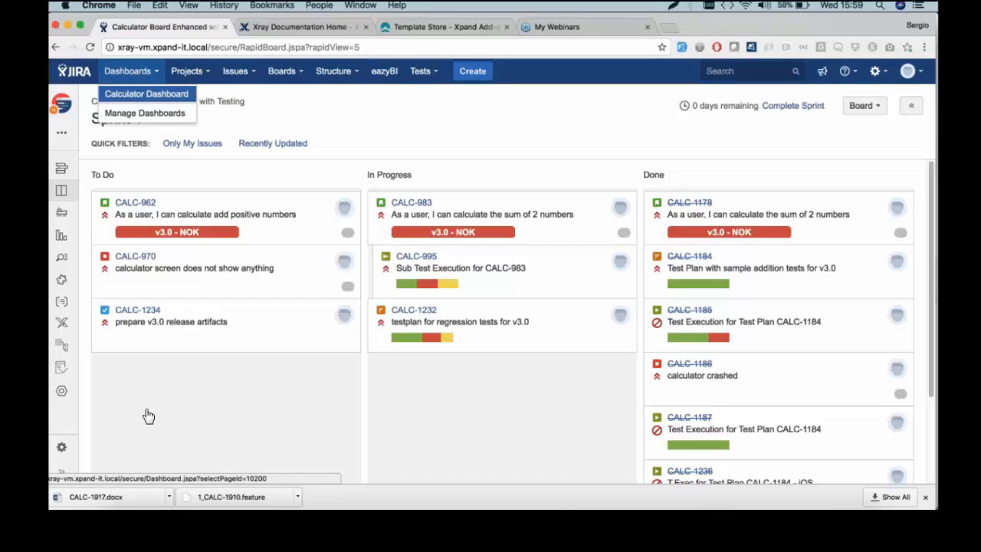
click(140, 93)
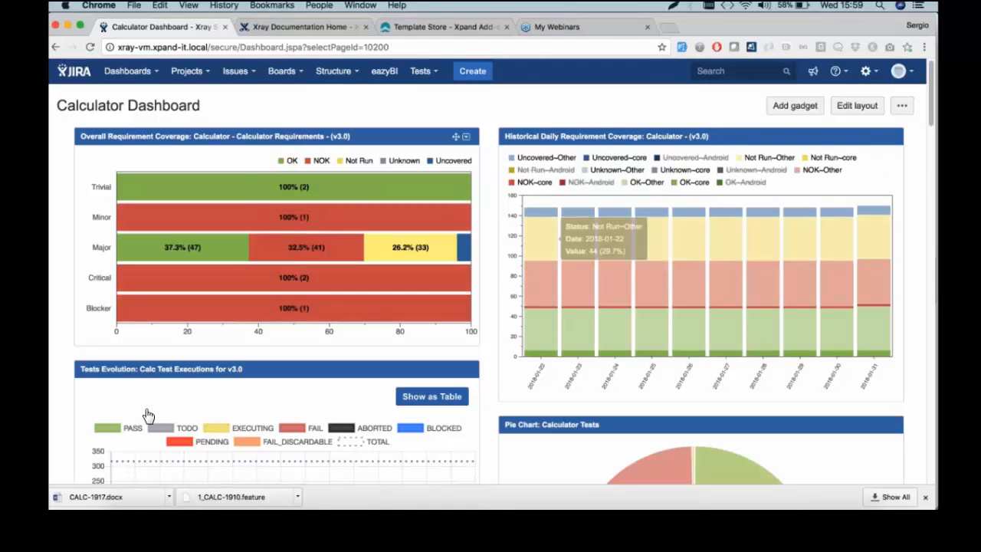
scroll(383, 244, down, 1)
scroll(383, 244, down, 3)
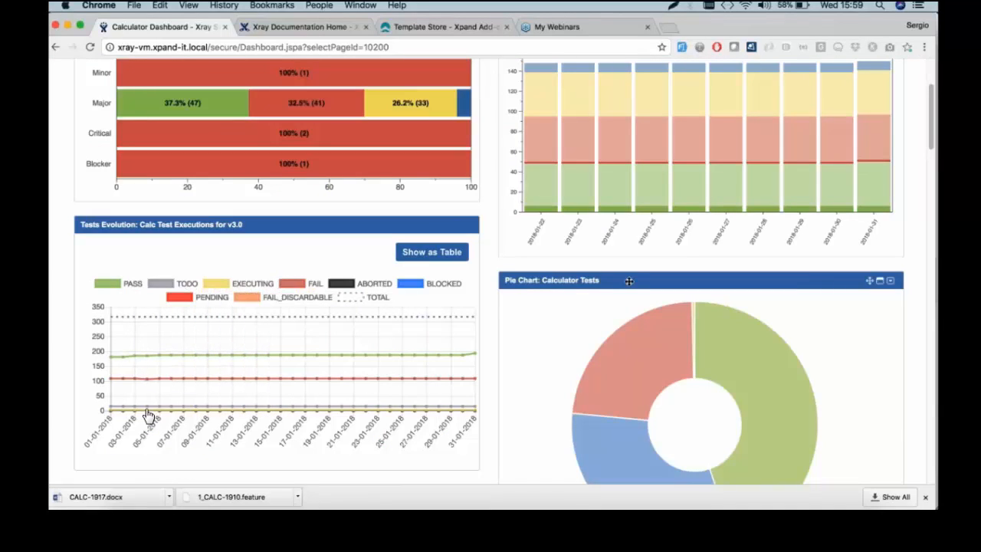
scroll(150, 416, down, 1)
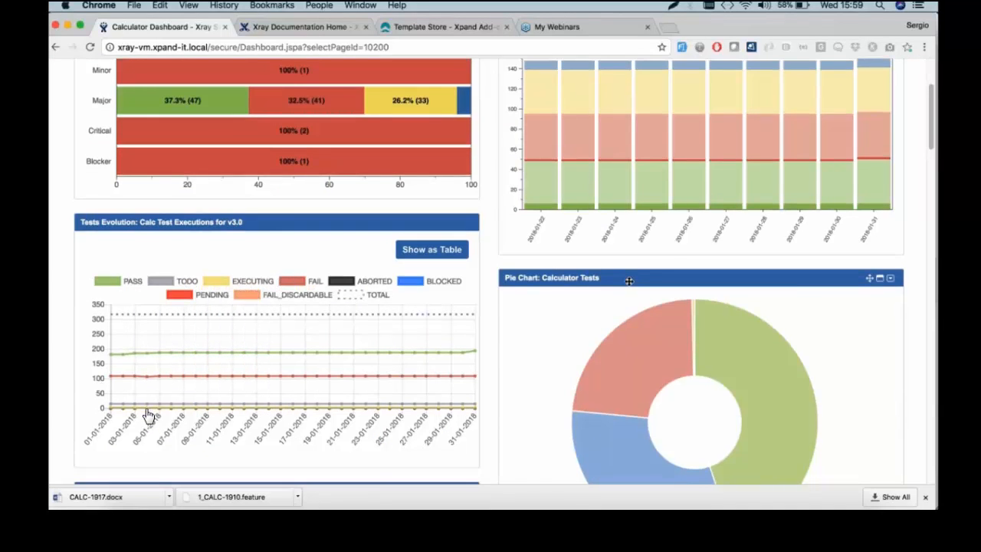
scroll(150, 417, down, 5)
scroll(631, 285, down, 5)
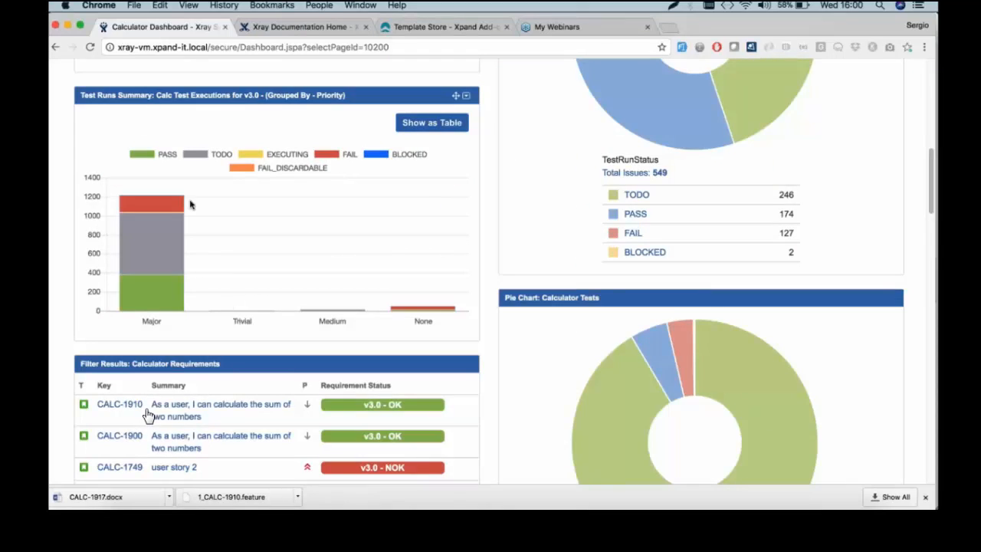
click(414, 129)
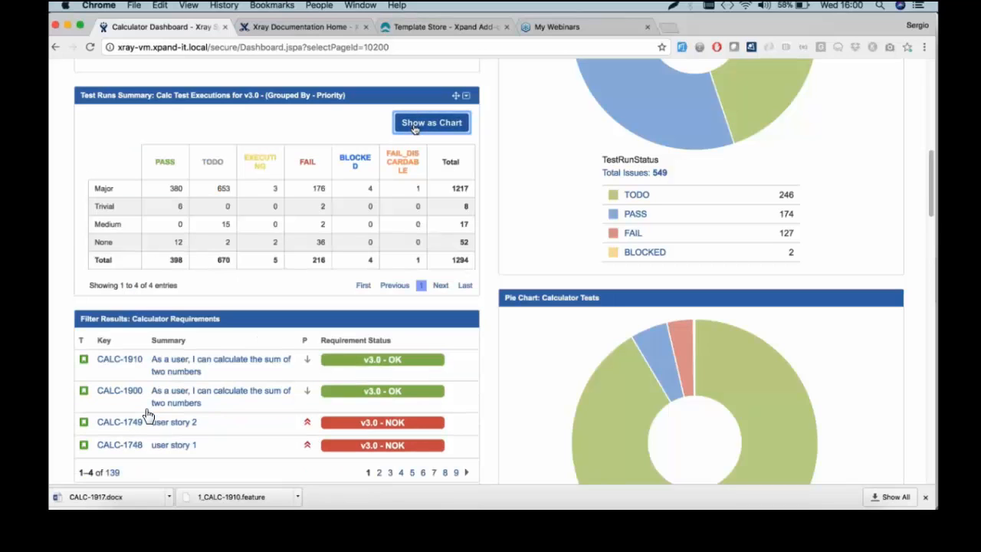
click(414, 129)
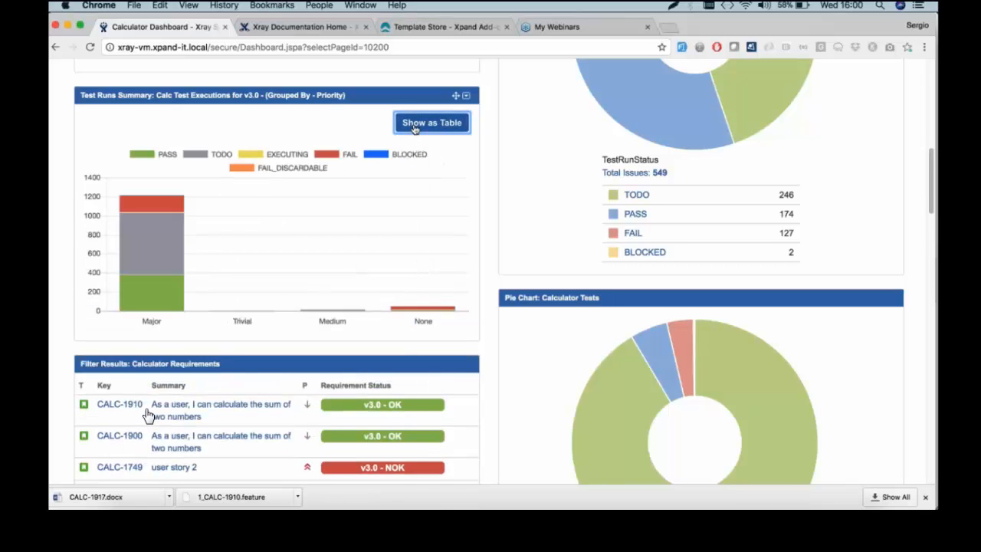
Highlight the Test Set Status and Test Execution Status gadget headings, then return to the top
scroll(148, 415, down, 5)
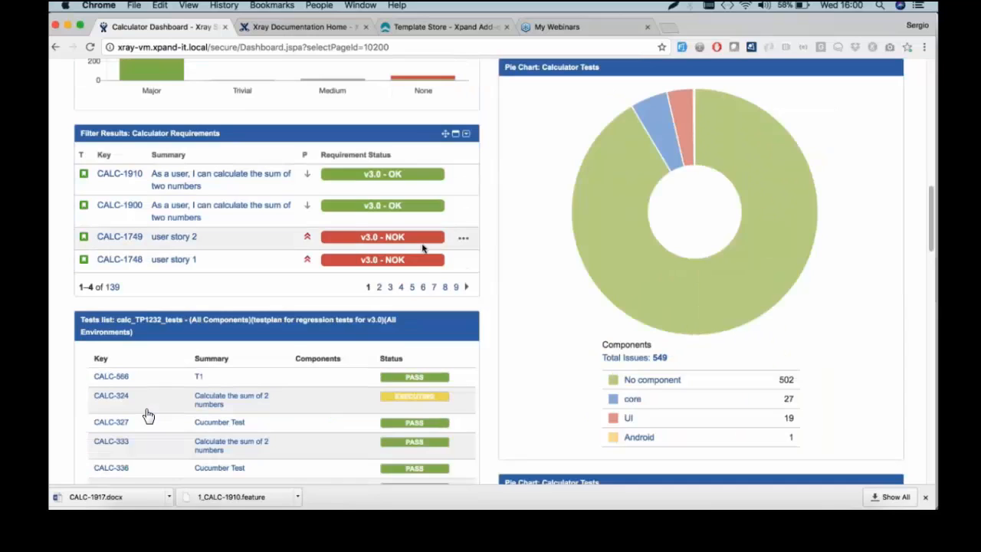
scroll(422, 248, down, 2)
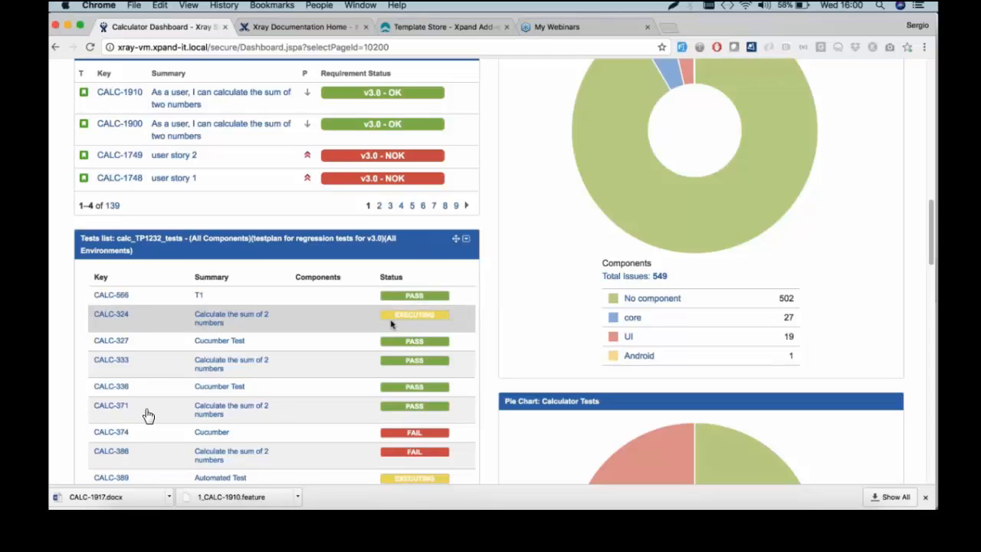
scroll(391, 325, down, 2)
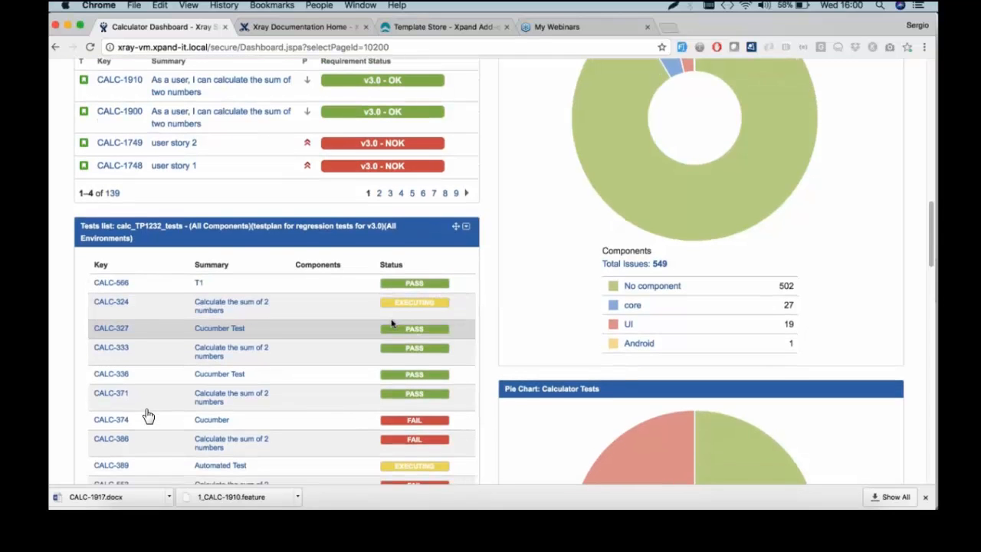
scroll(148, 415, down, 10)
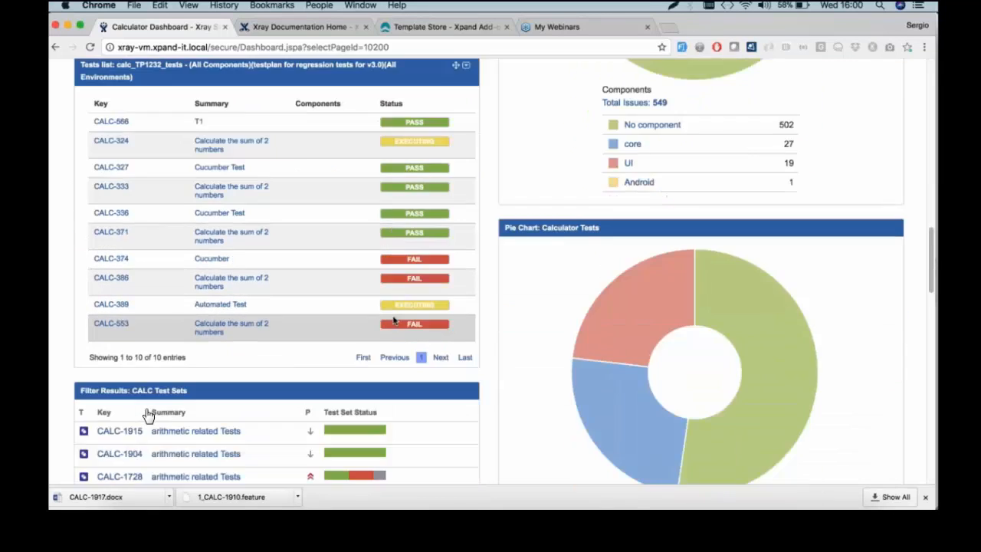
scroll(148, 415, down, 11)
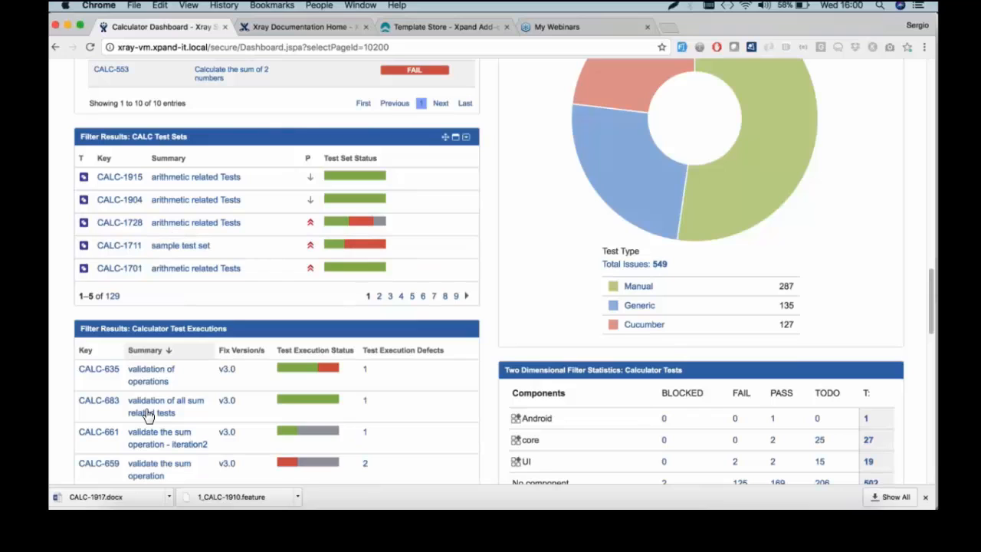
drag(329, 159, 369, 159)
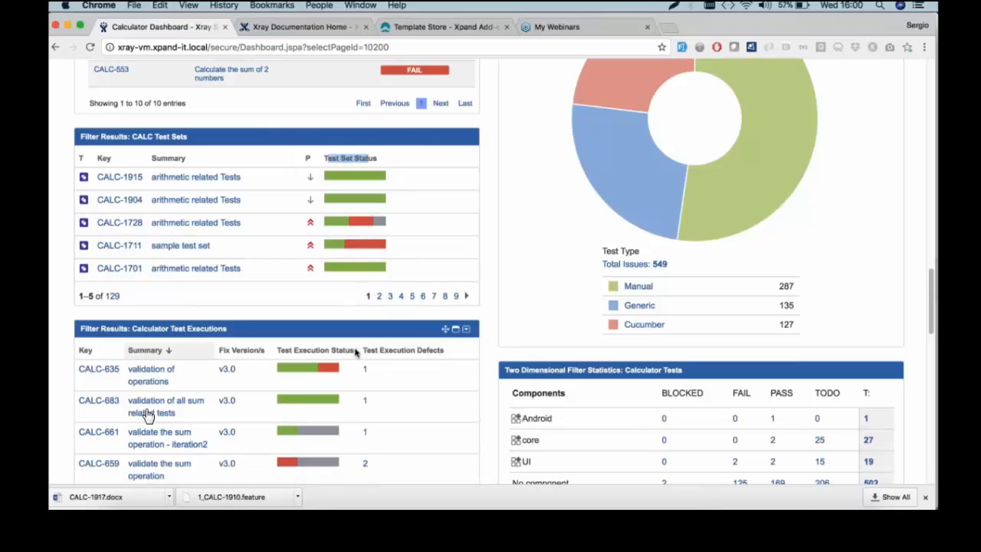
drag(359, 351, 277, 351)
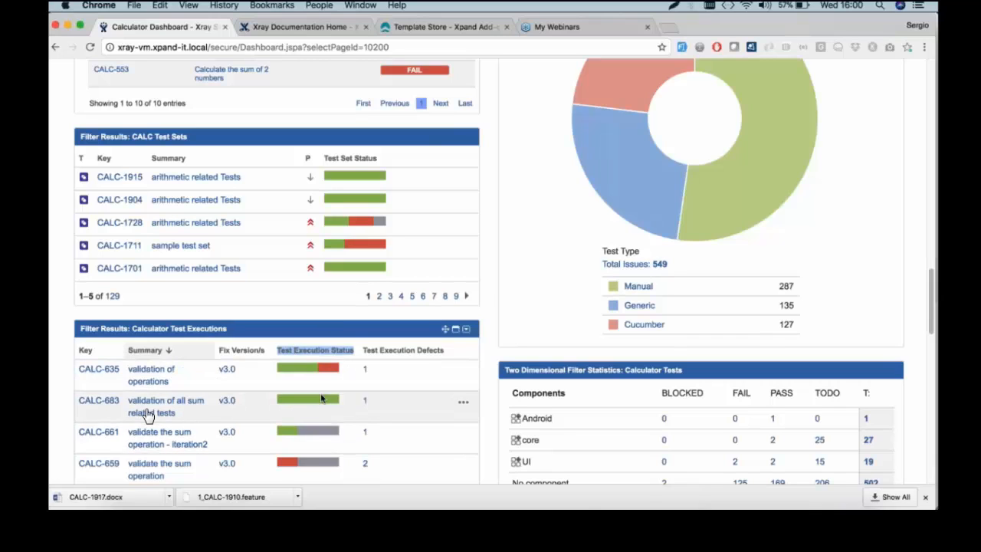
mouse_move(308, 403)
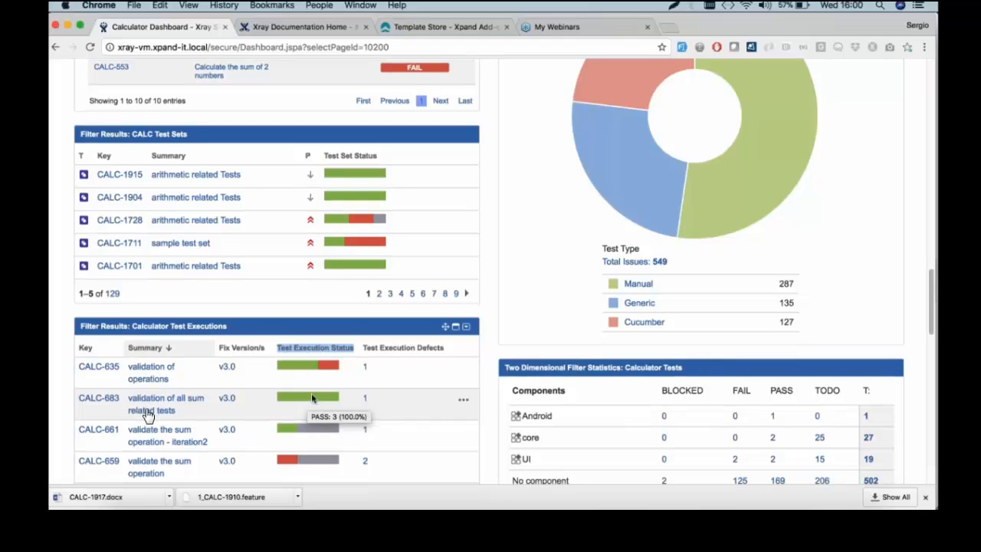
scroll(308, 403, down, 3)
scroll(311, 399, up, 5)
scroll(148, 414, up, 10)
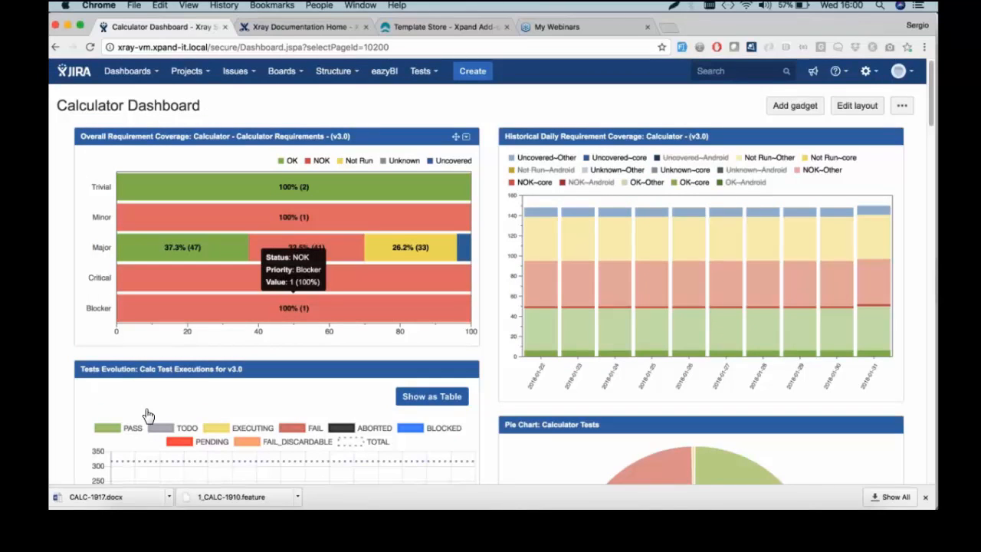
Go from JIRA to eazyBI's Analyze page for the JIRA reports account
click(386, 74)
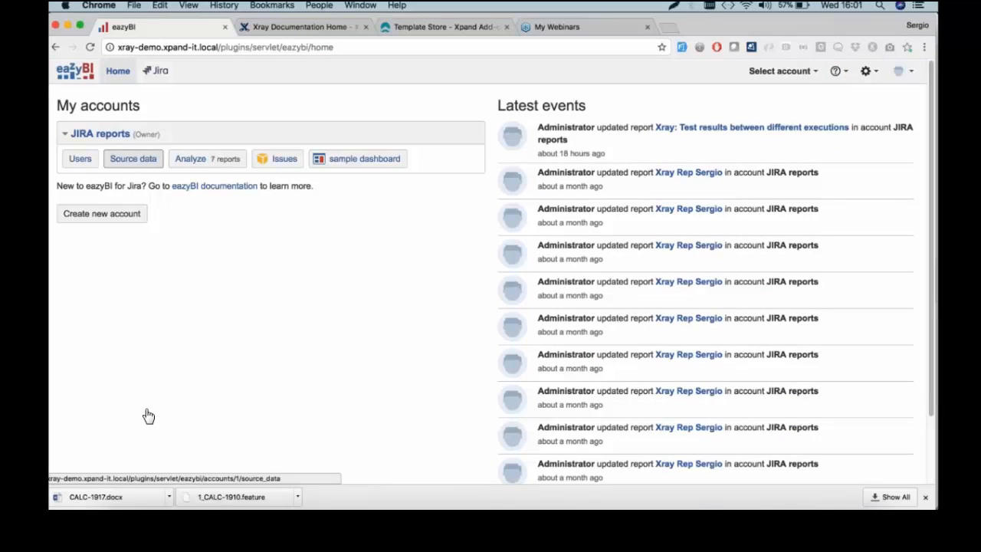
click(185, 158)
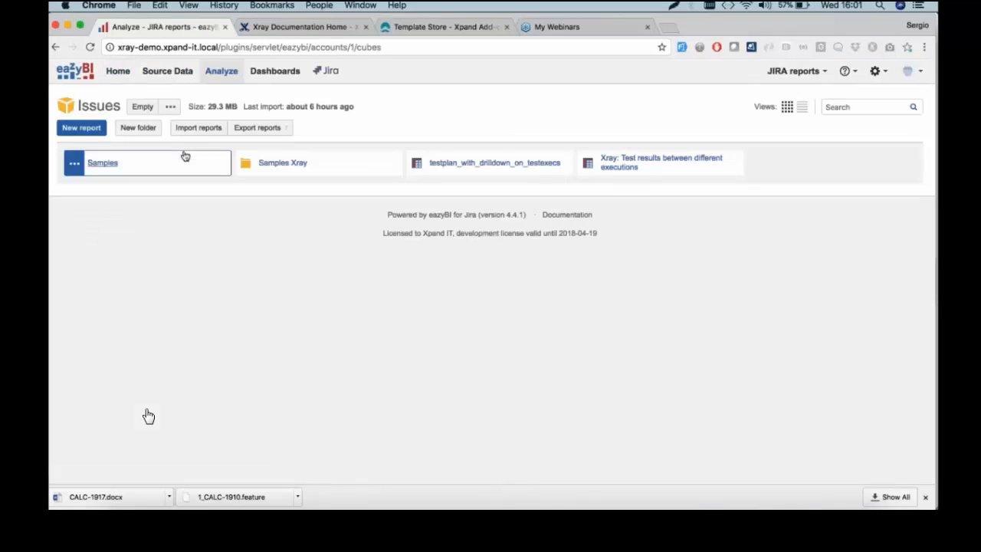
Open Samples Xray > Sample Xray Test Performance Bottleneck and view its top-10 average duration chart
click(342, 166)
click(301, 183)
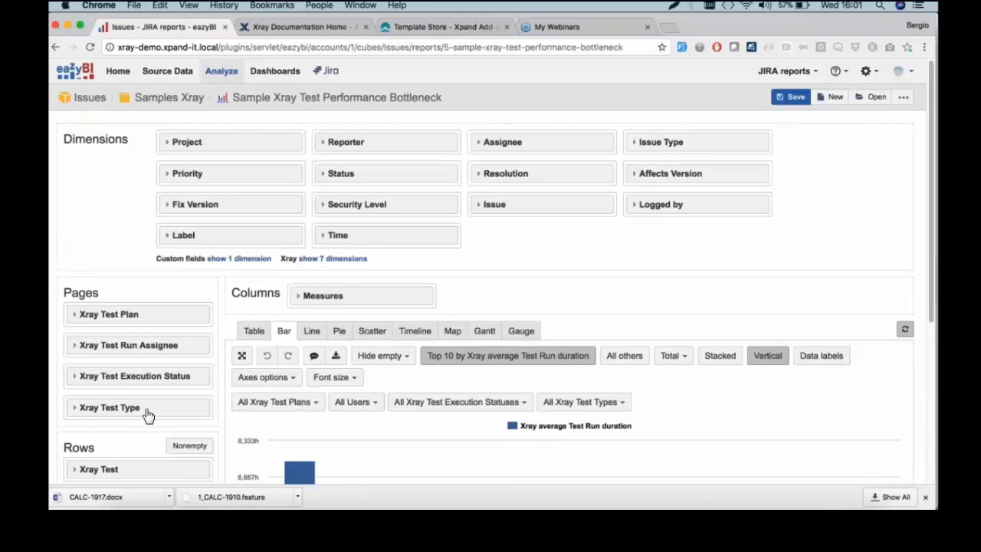
scroll(148, 415, down, 5)
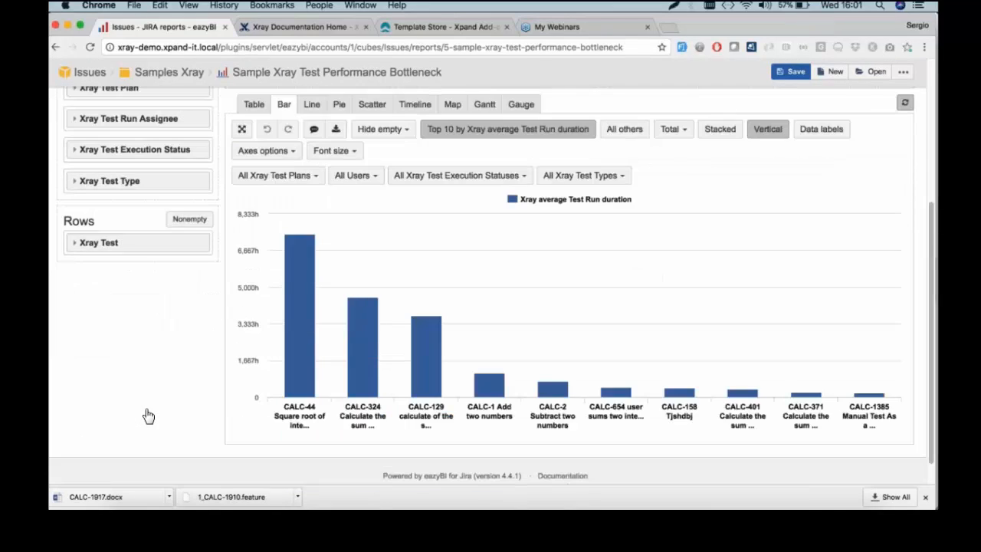
scroll(148, 415, up, 2)
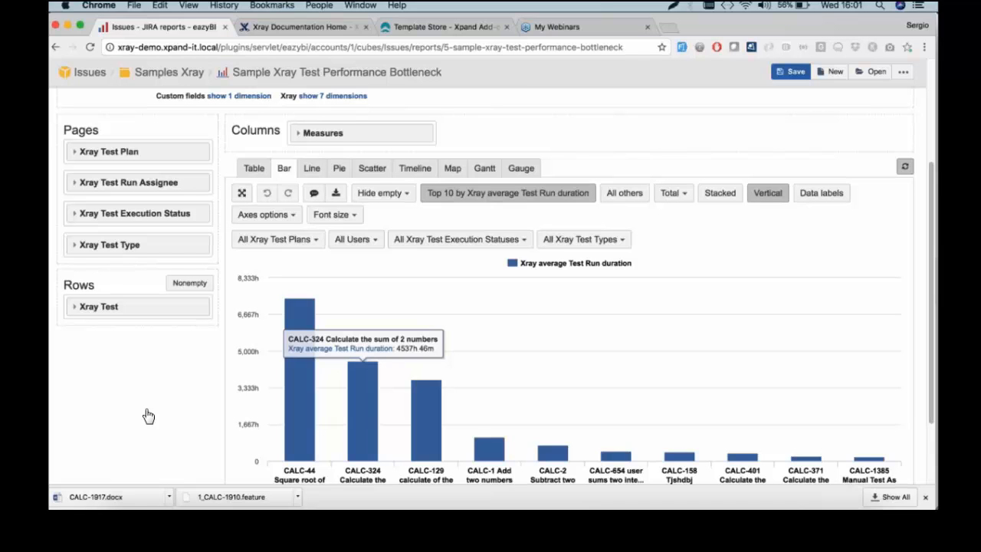
scroll(148, 416, up, 4)
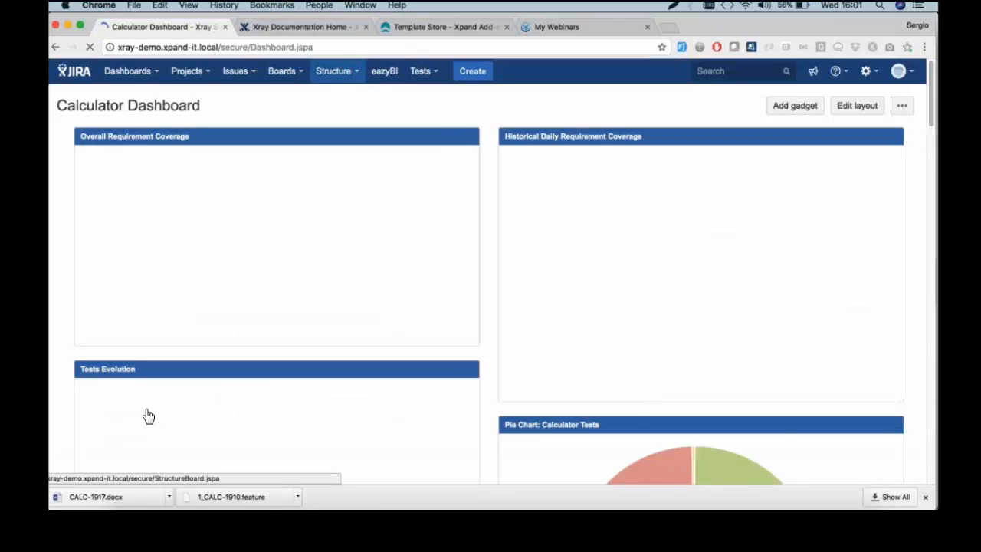
Open the Calculator demo structure and expand CALC-1082 to show its five linked tests
click(333, 70)
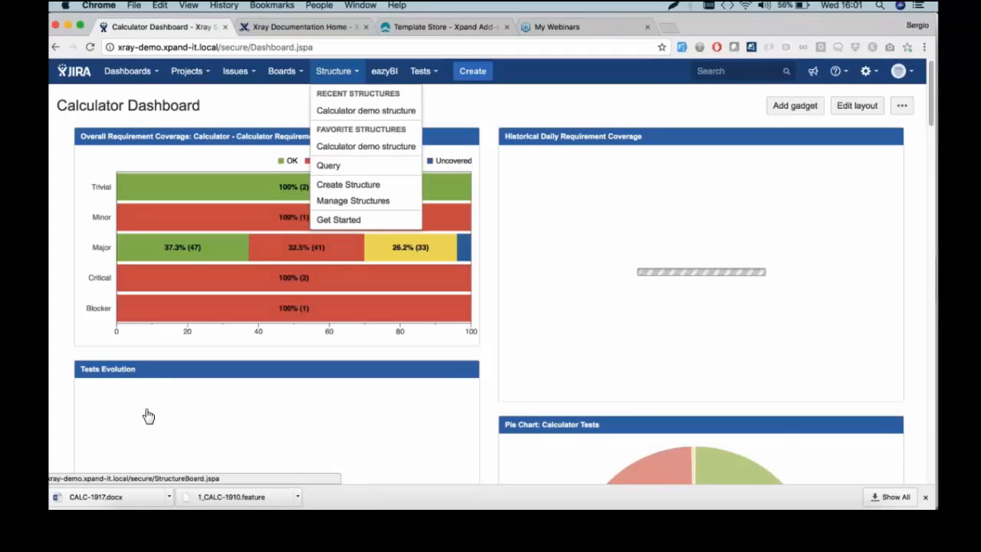
click(358, 110)
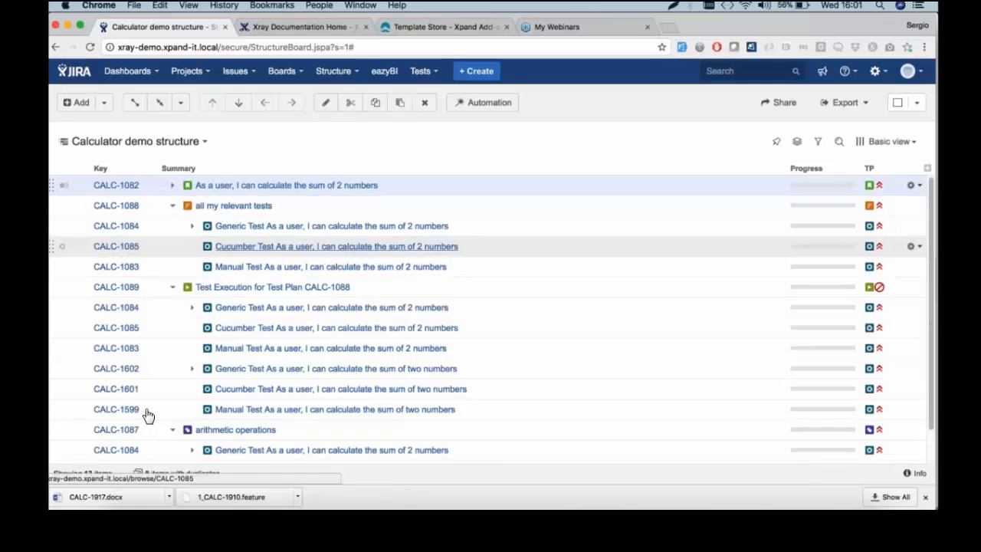
click(172, 187)
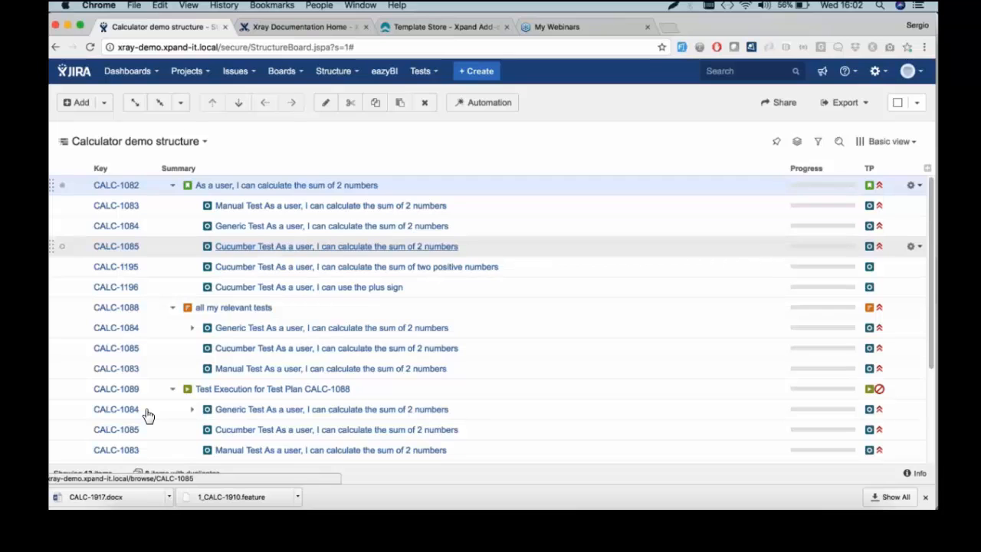
scroll(148, 415, down, 5)
scroll(148, 415, up, 5)
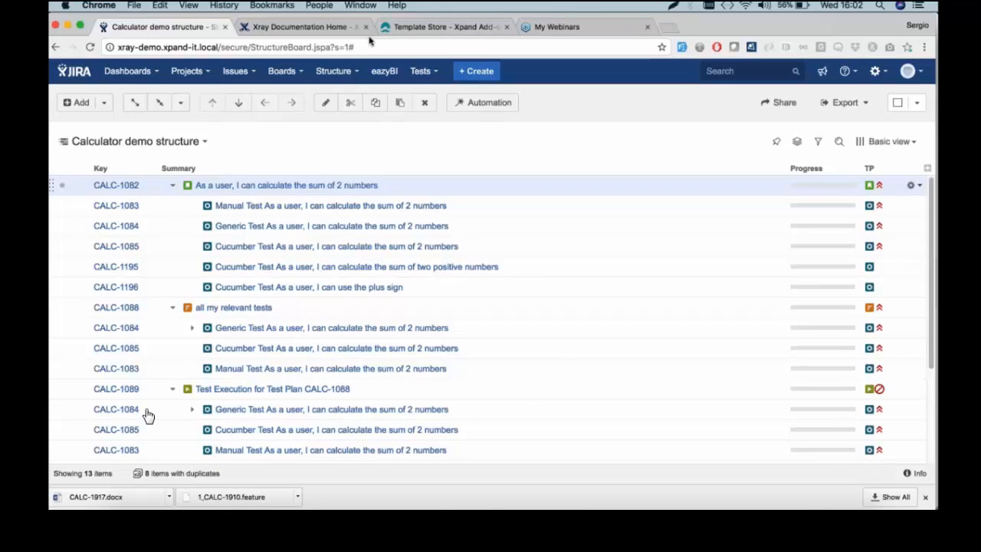
Open Automation > Integrating with Testing Frameworks in the Xray documentation
click(345, 29)
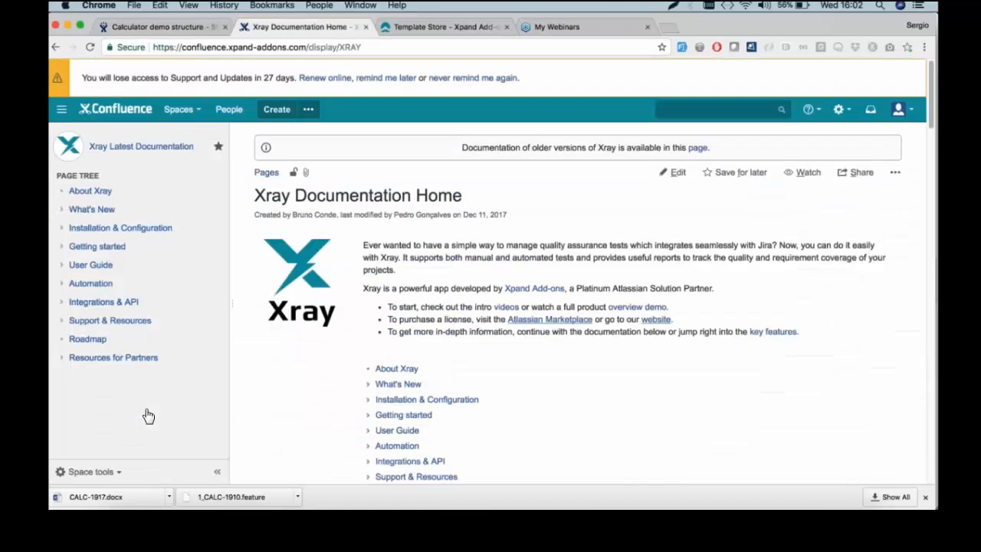
click(105, 286)
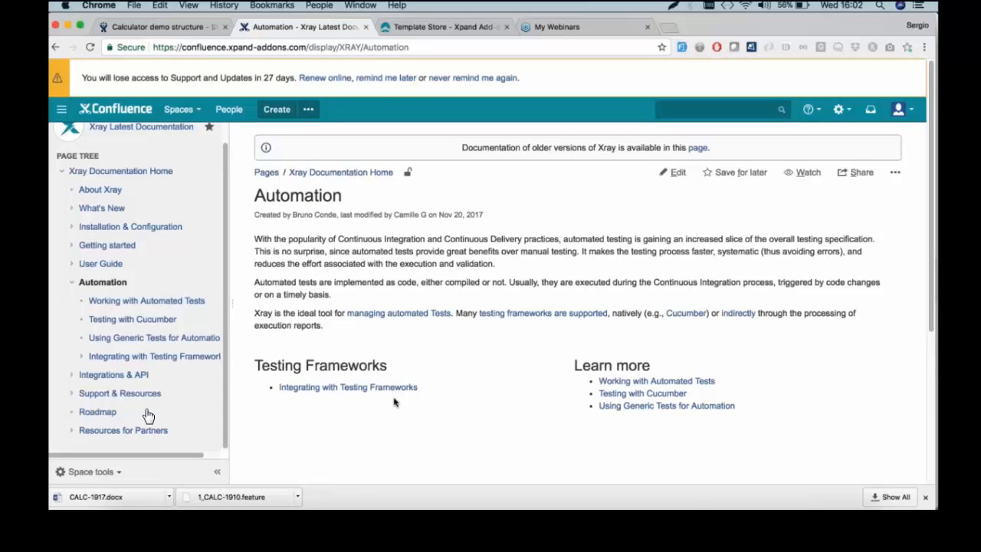
click(373, 389)
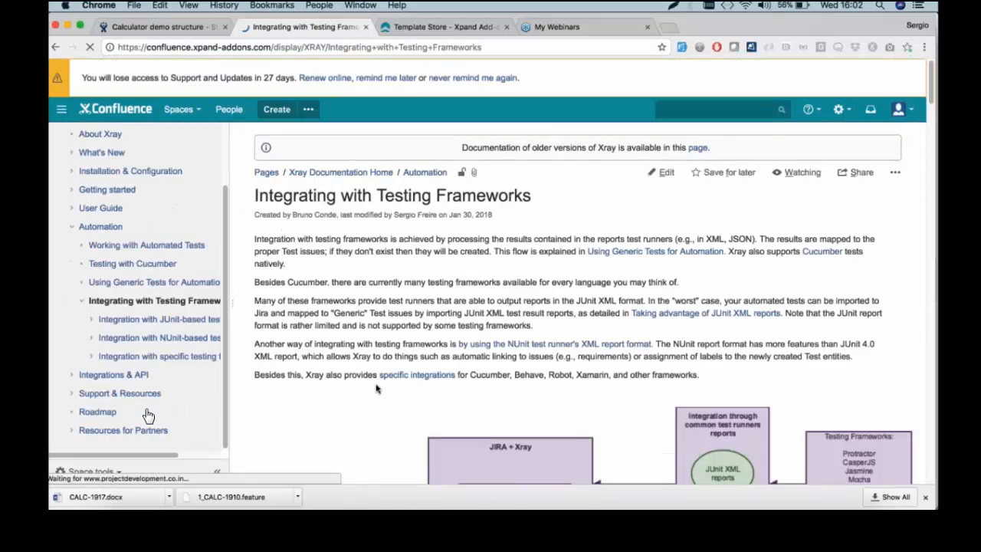
Scroll through the testing frameworks page, then go to the Integrations & API page
scroll(376, 389, down, 5)
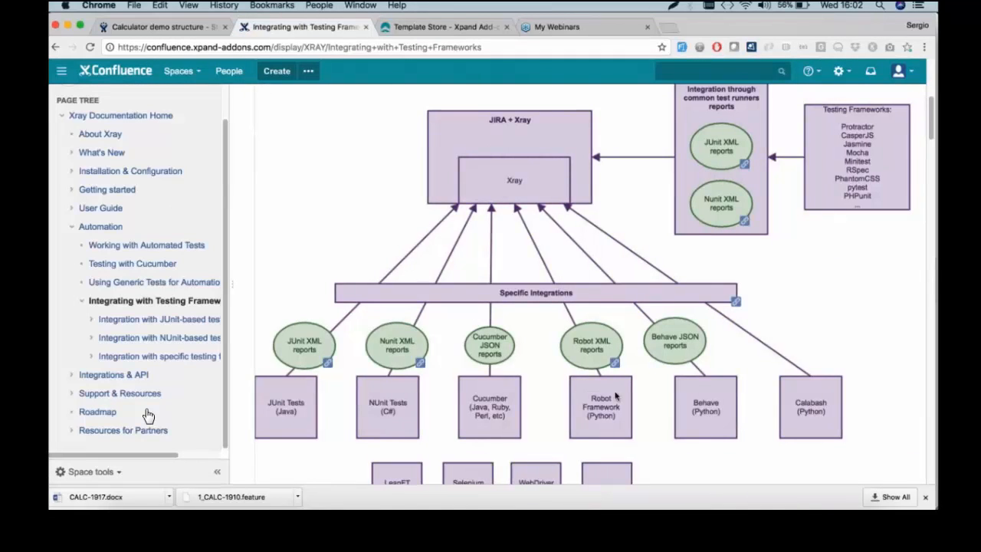
scroll(726, 432, down, 5)
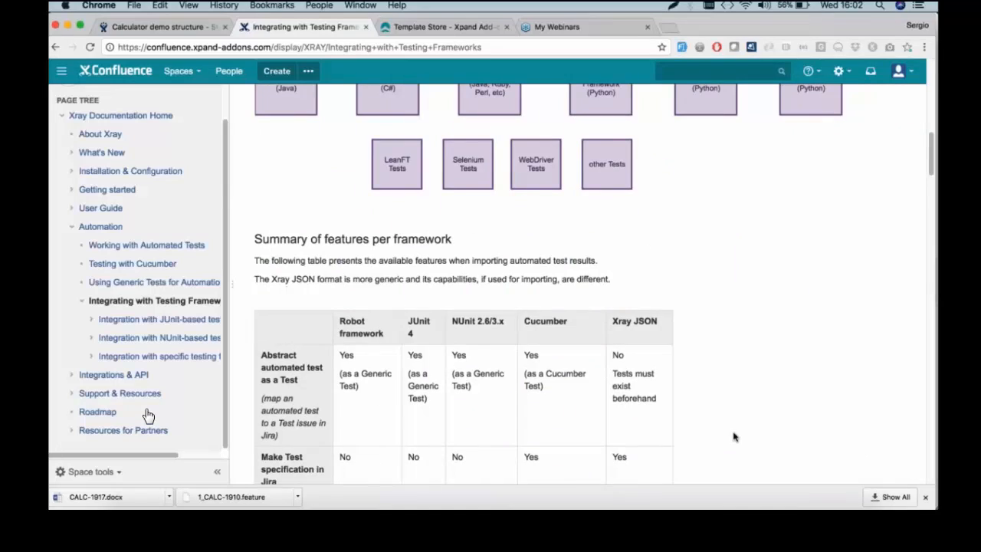
scroll(734, 437, down, 10)
scroll(497, 280, down, 5)
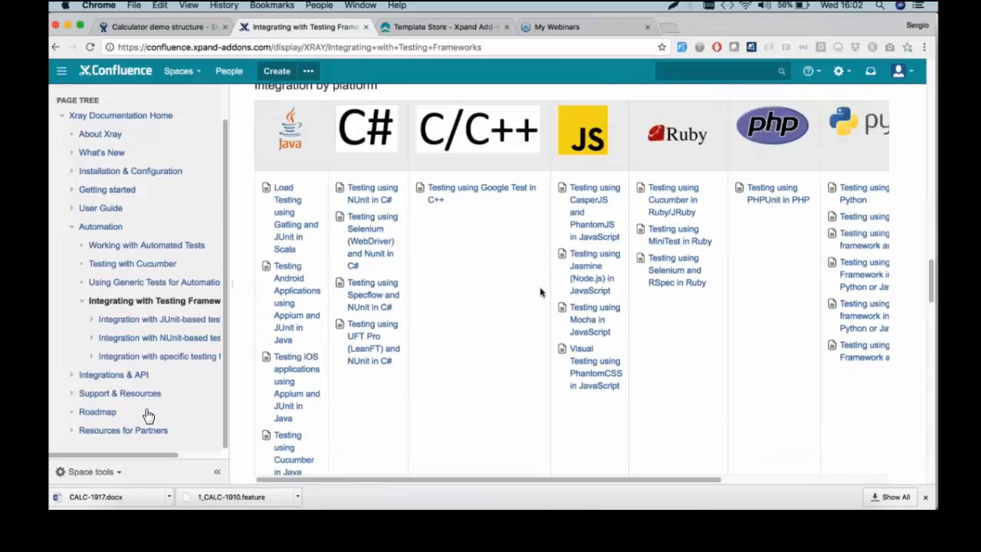
scroll(520, 298, down, 8)
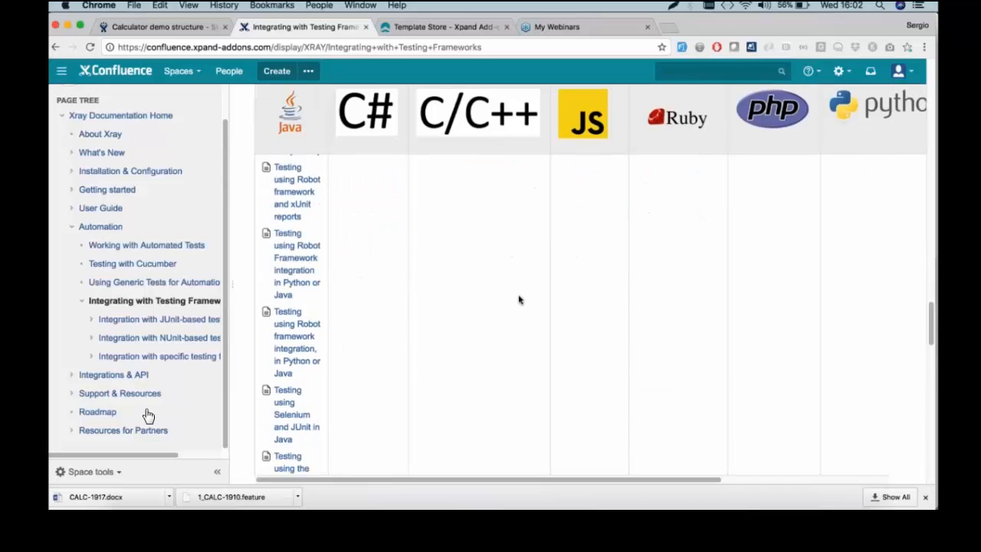
scroll(519, 300, up, 7)
scroll(519, 301, up, 10)
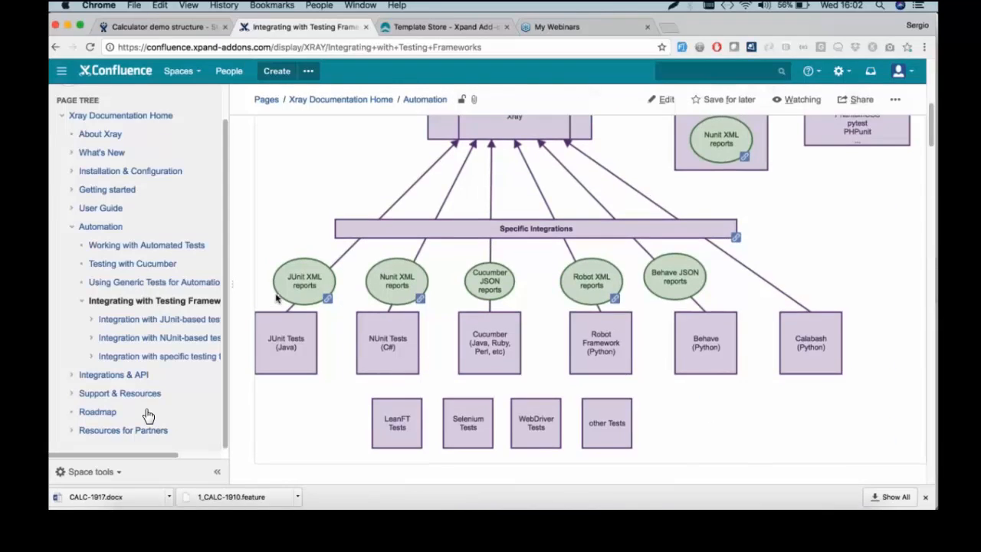
scroll(148, 415, up, 3)
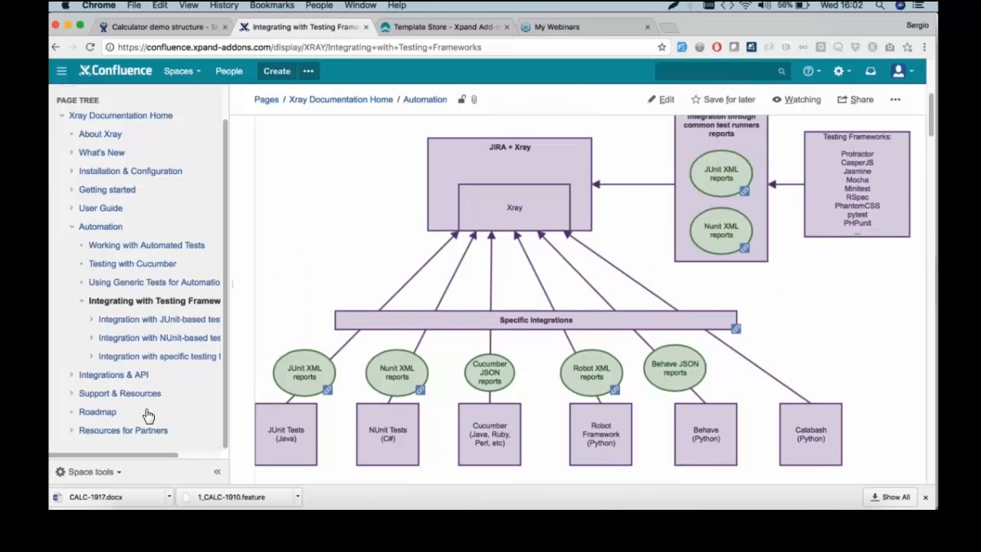
scroll(148, 414, up, 5)
scroll(148, 415, down, 2)
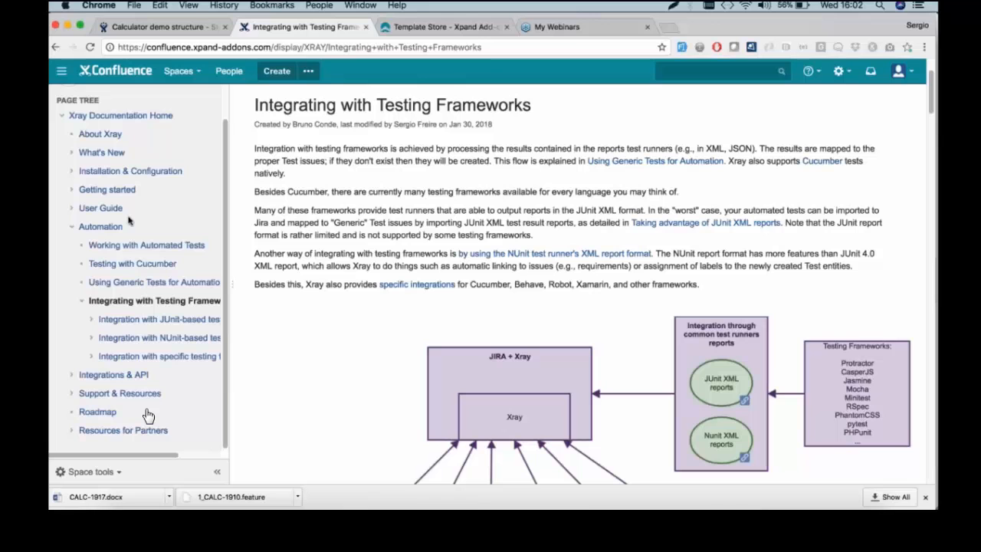
click(148, 415)
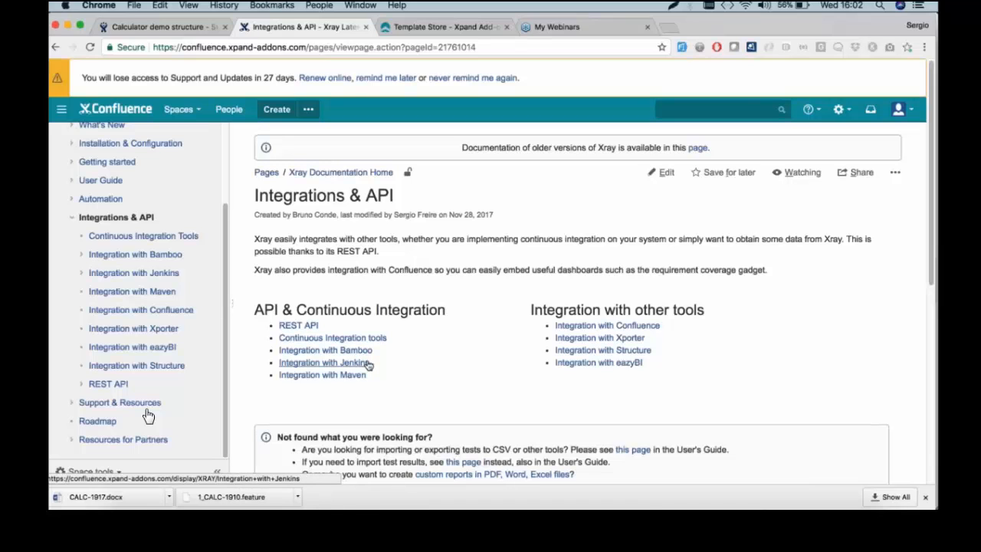
Open the Xray REST API documentation page, then bring the webinar slides back in Preview
click(303, 327)
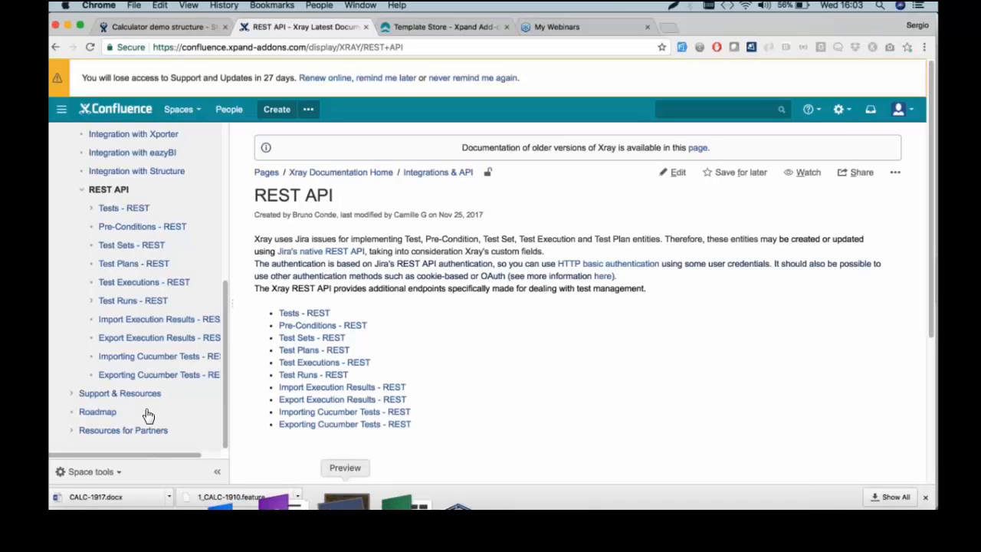
click(345, 502)
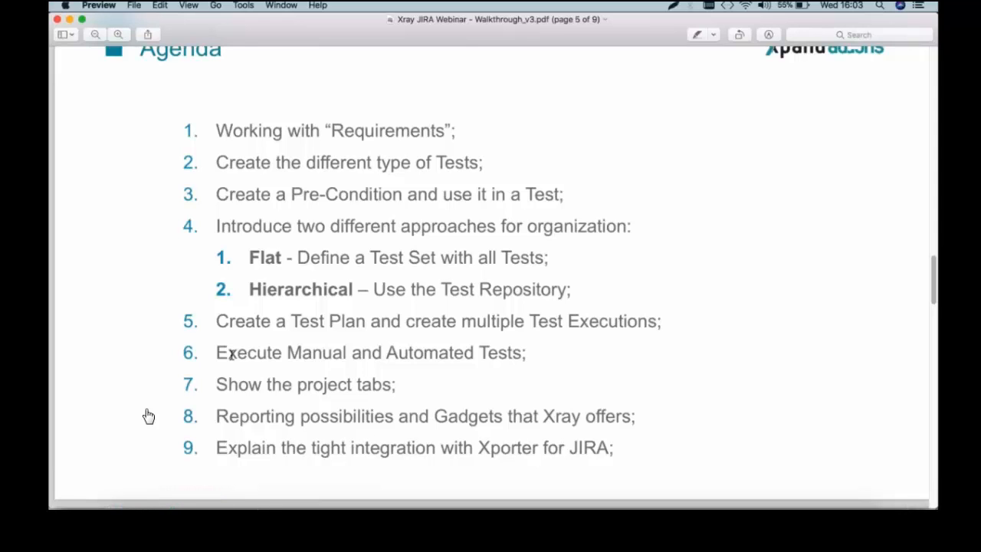
Scroll the webinar PDF from the Agenda (page 5) to the Resources links slide (page 7)
scroll(149, 416, up, 3)
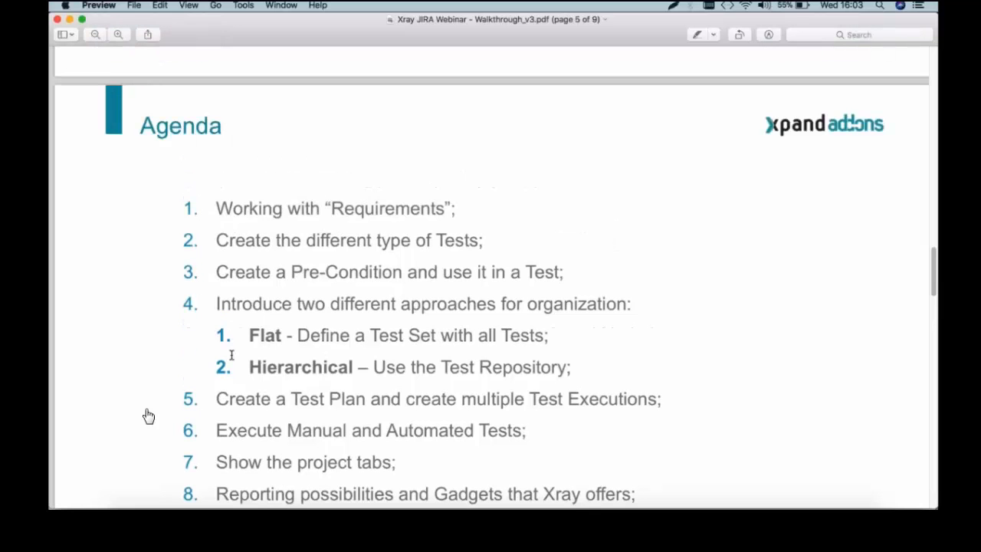
scroll(148, 416, down, 15)
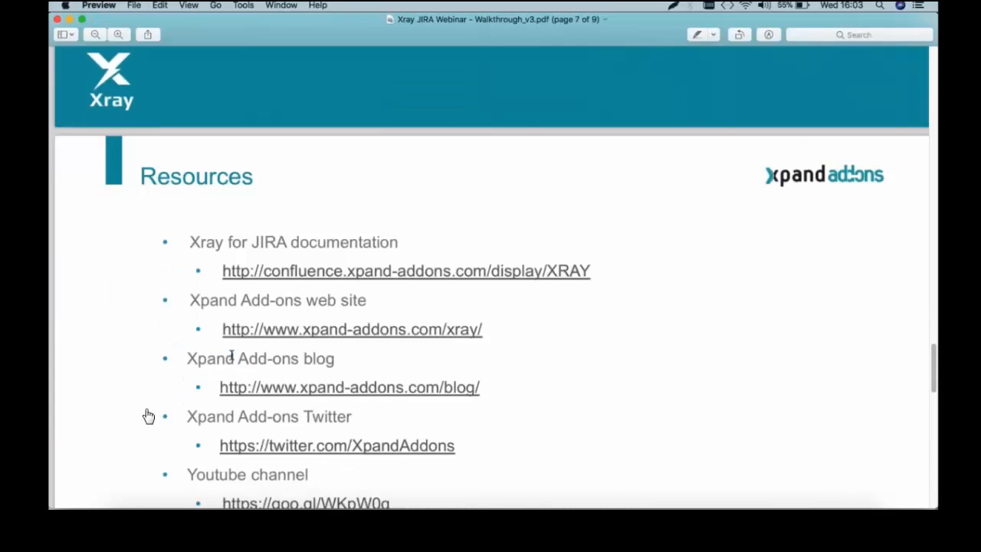
scroll(149, 415, down, 2)
scroll(149, 416, down, 1)
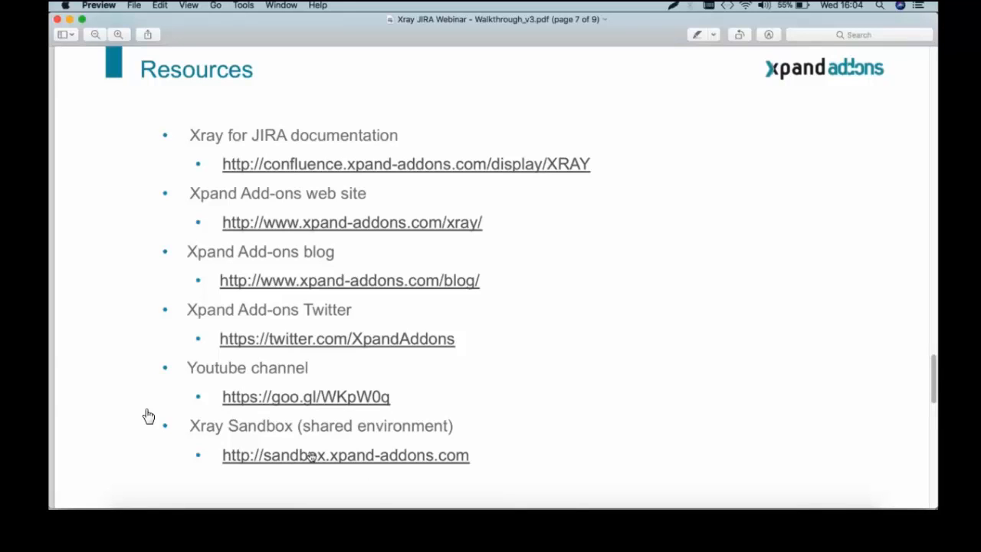
scroll(148, 416, down, 10)
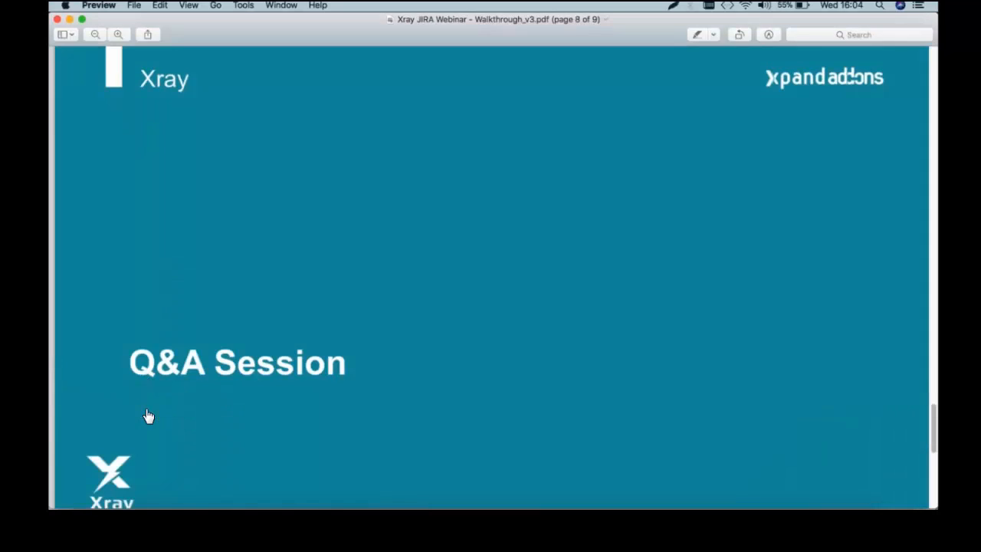
Move to the Q&A Session slide on page 8, then return to Chrome's REST API documentation page
scroll(149, 416, up, 1)
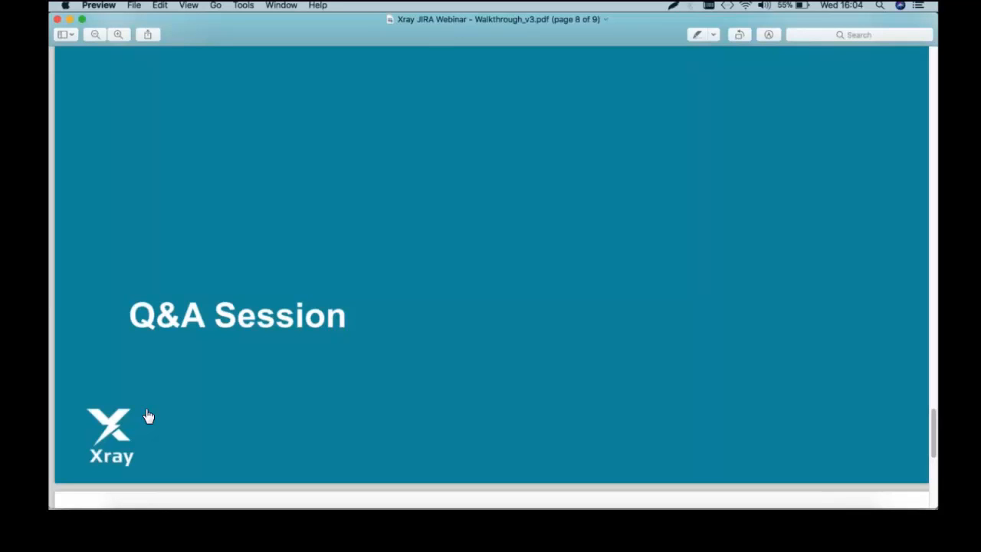
scroll(149, 416, up, 2)
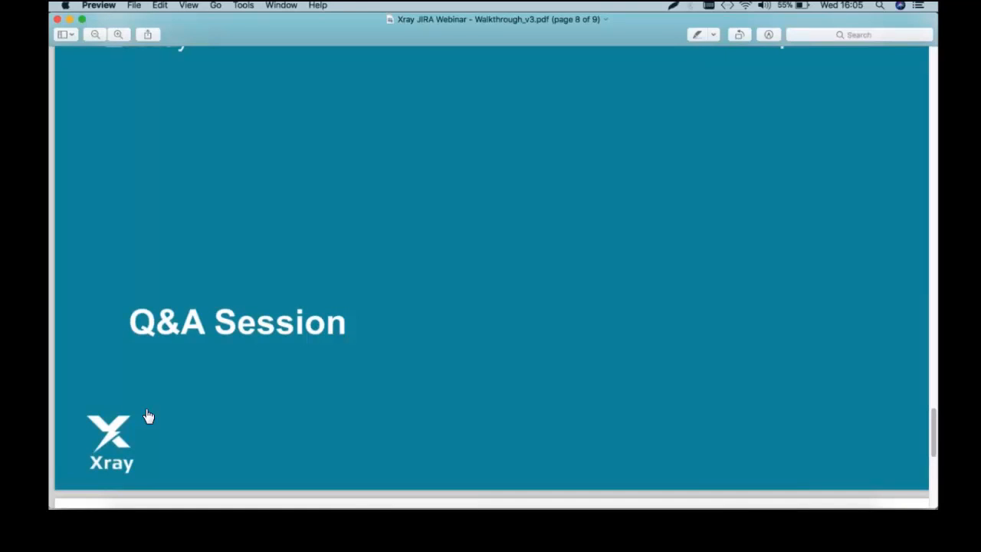
scroll(148, 416, up, 1)
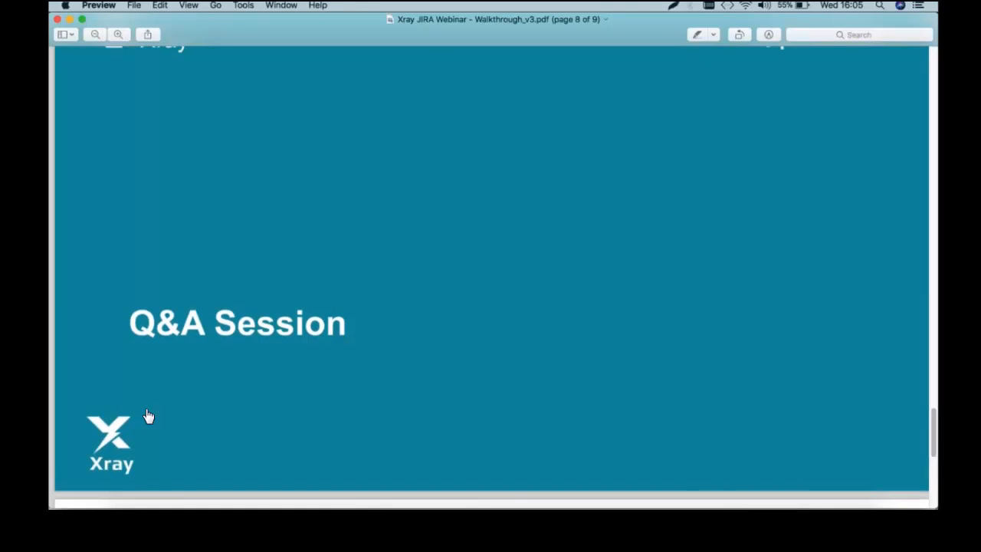
scroll(149, 417, up, 2)
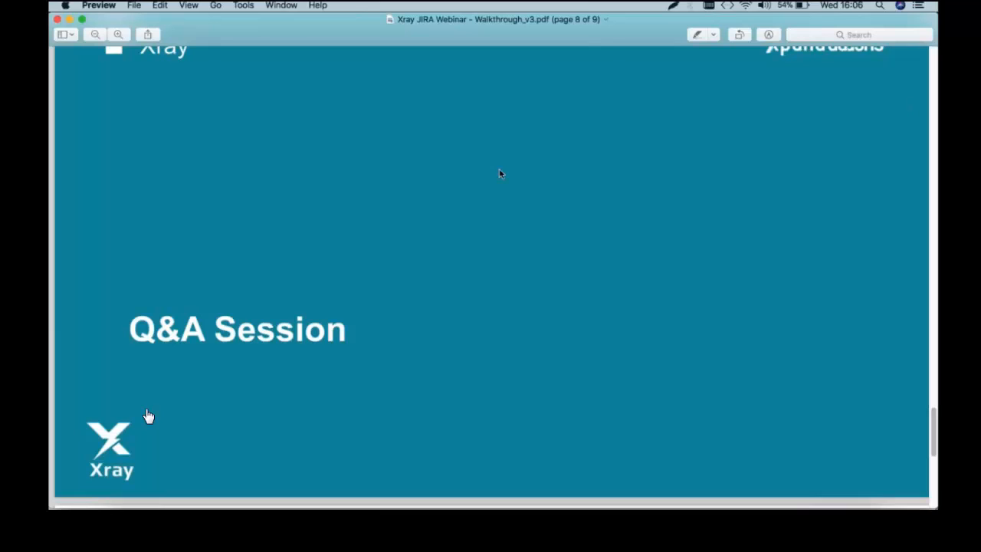
mouse_move(204, 507)
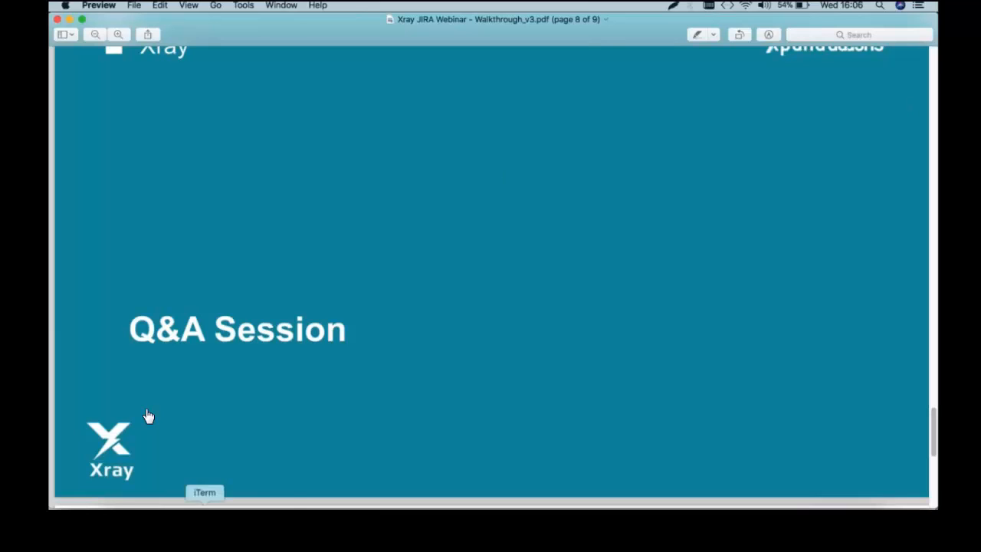
click(164, 504)
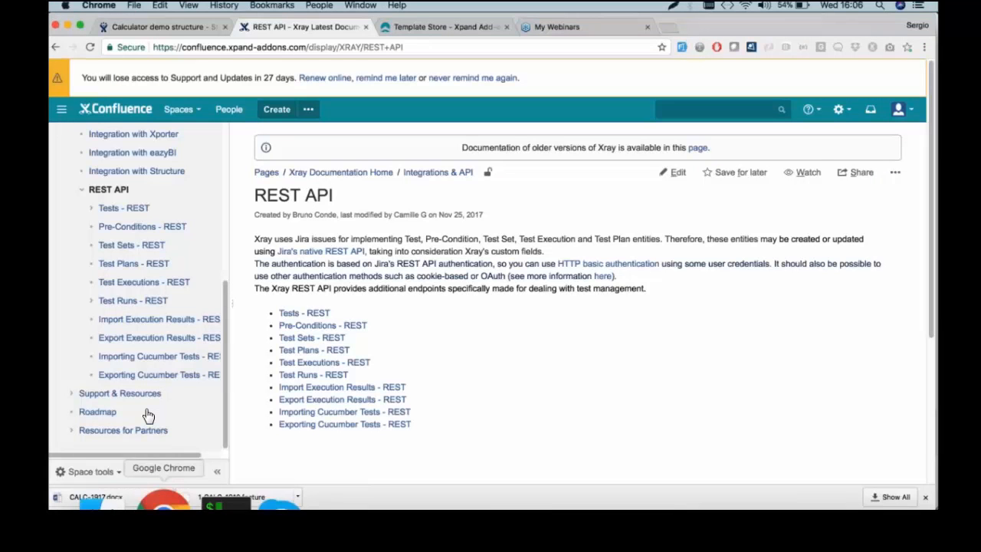
From the Calculator demo structure tab, choose Tests > Documentation to open Xray Documentation Home
click(139, 26)
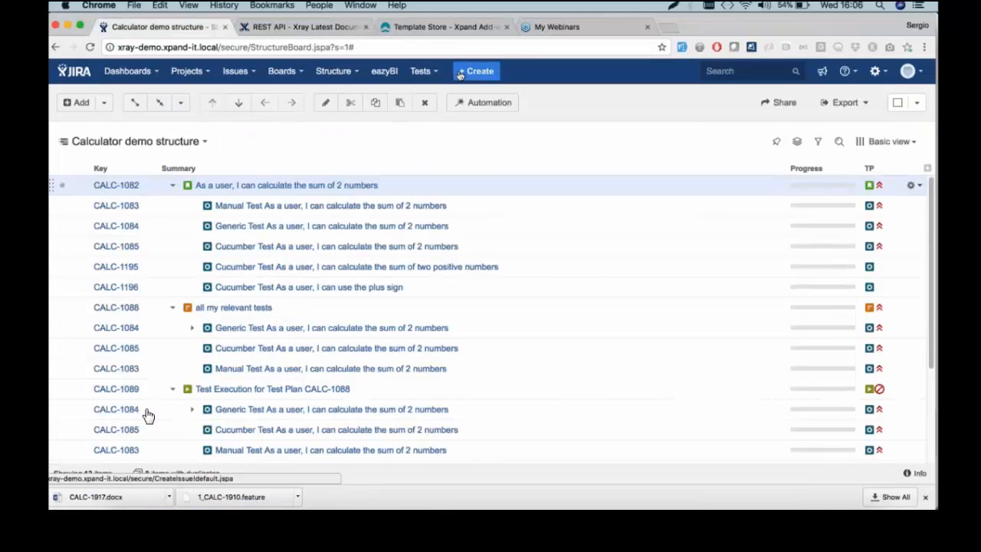
click(424, 72)
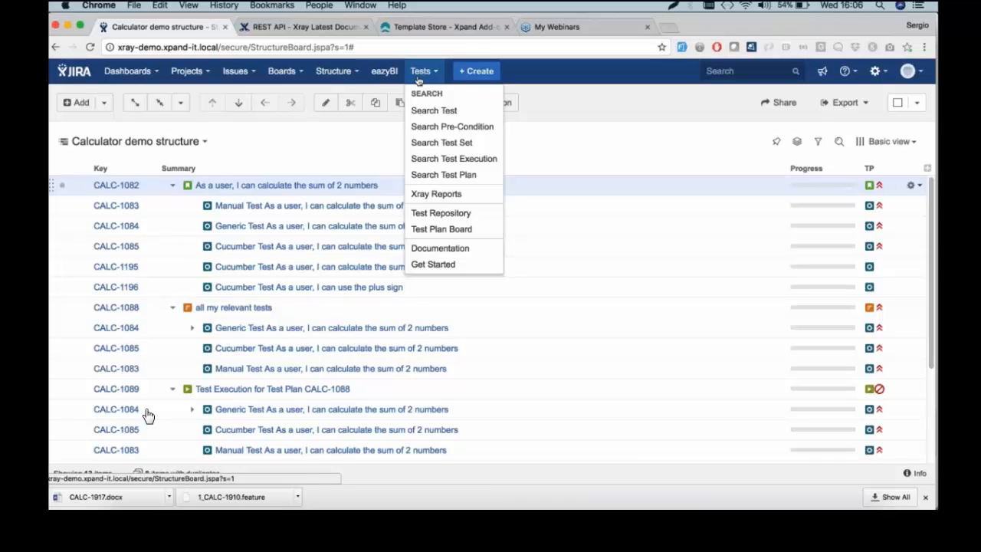
click(452, 249)
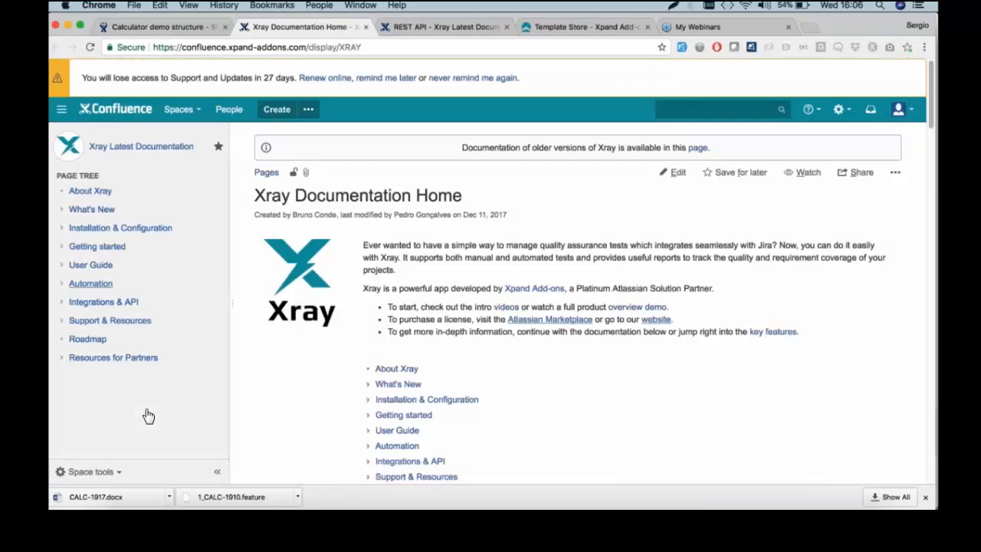
Go to Automation > Integrating with Testing Frameworks and scroll to its Integration by platform table
click(80, 285)
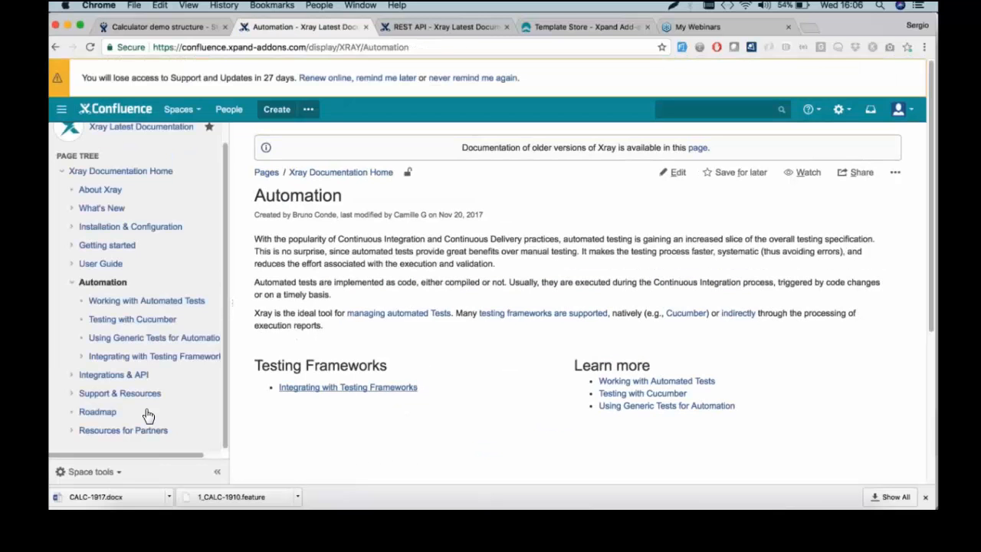
click(407, 389)
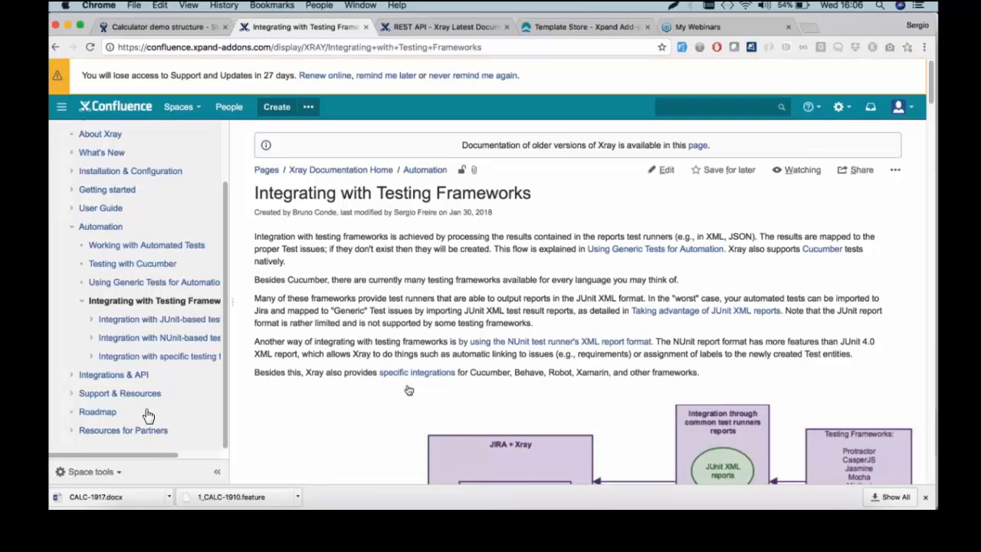
scroll(408, 390, down, 15)
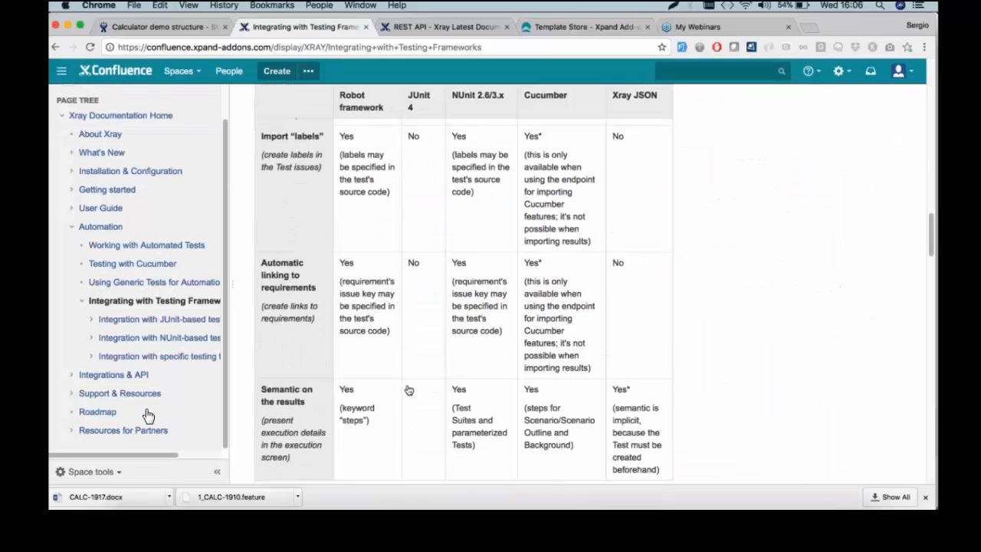
scroll(409, 390, down, 5)
scroll(357, 415, down, 2)
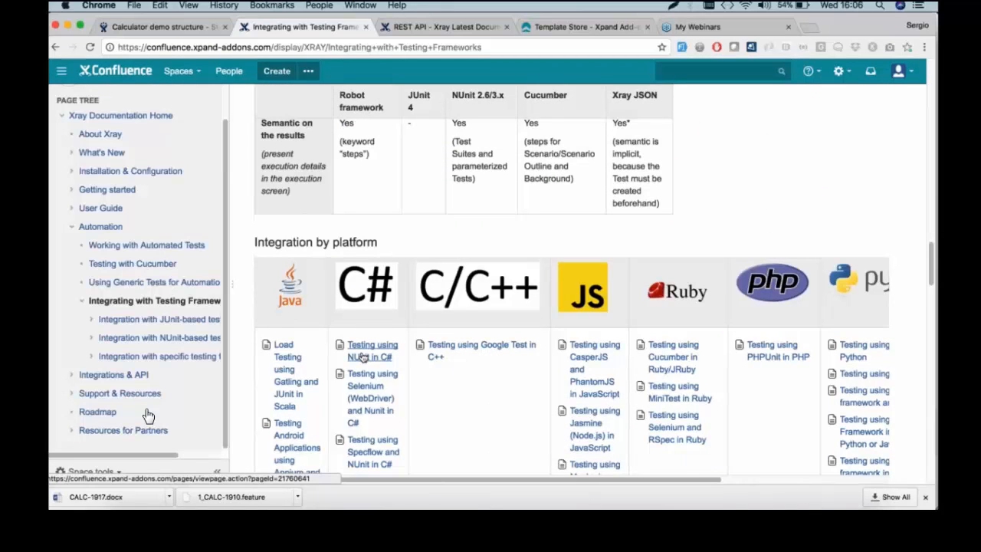
scroll(362, 358, down, 6)
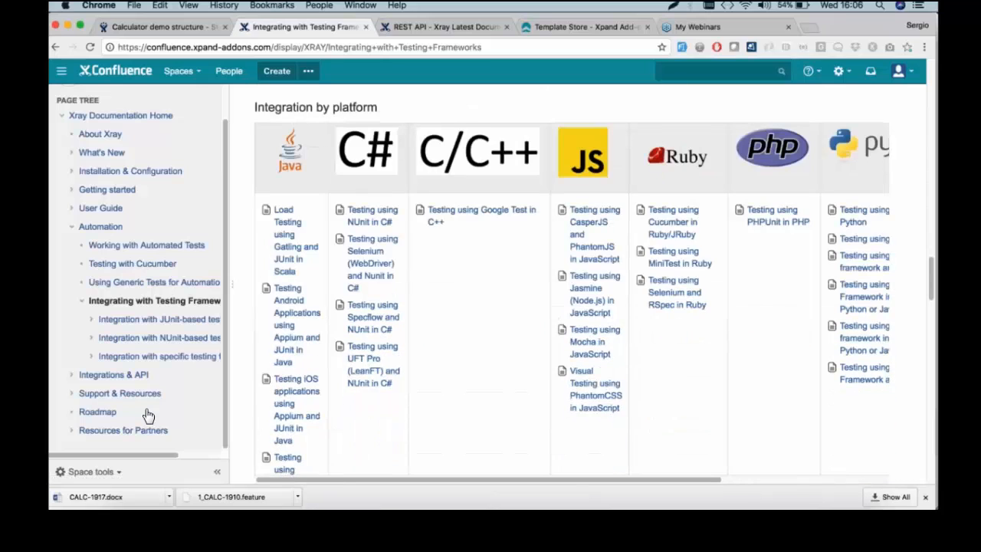
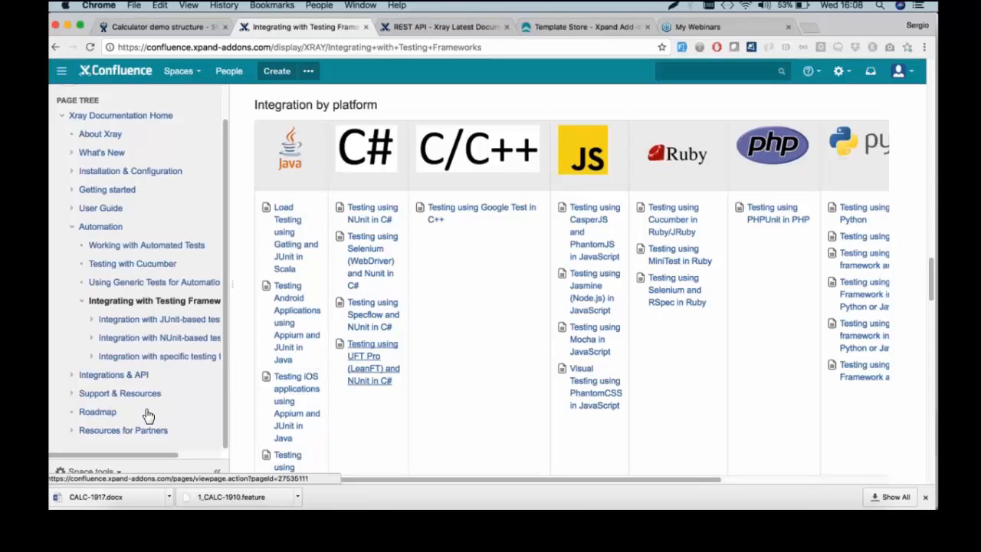
Switch back to the Chrome tab with the Jira Calculator demo structure board
key(ctrl+shift+Tab)
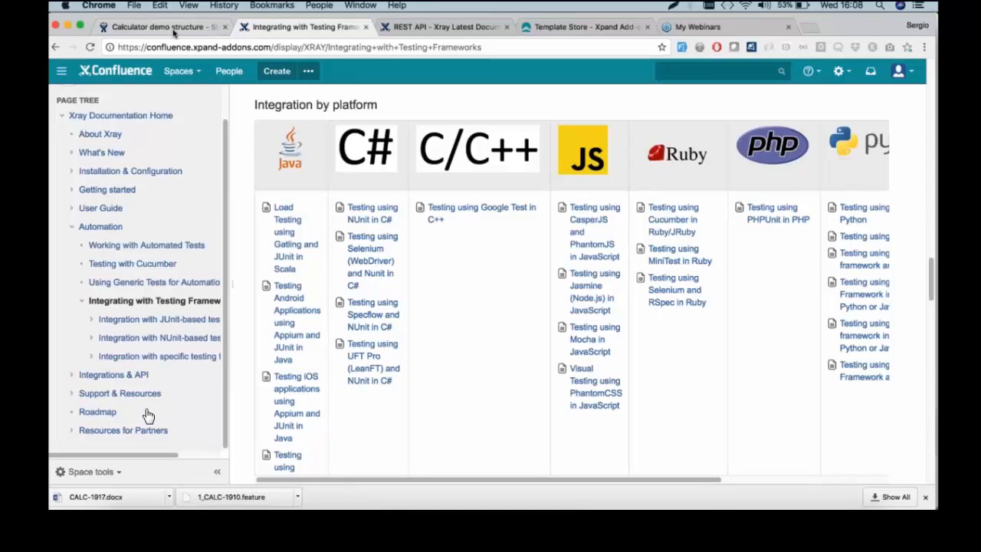
Go to the Add-ons administration area, confirming access with the administrator password
click(875, 71)
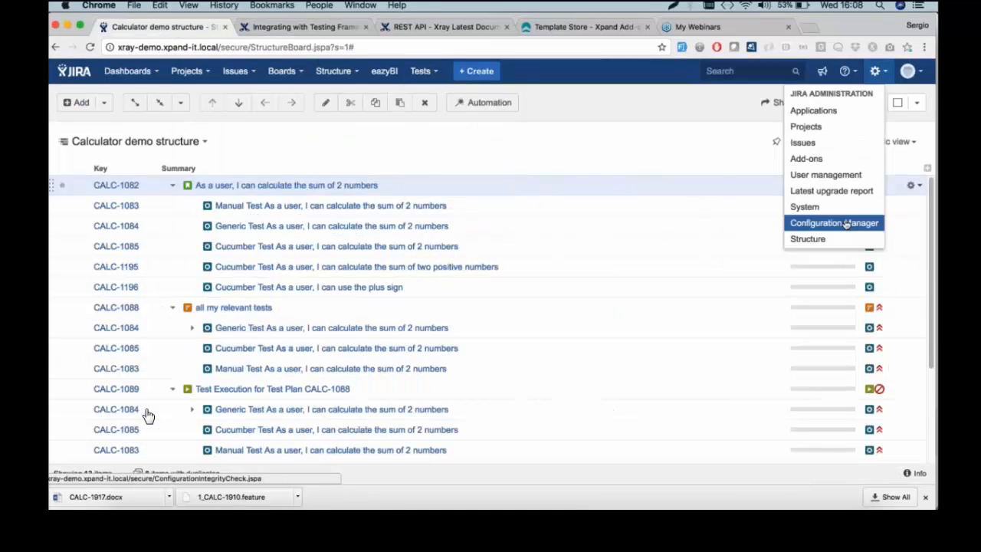
click(816, 157)
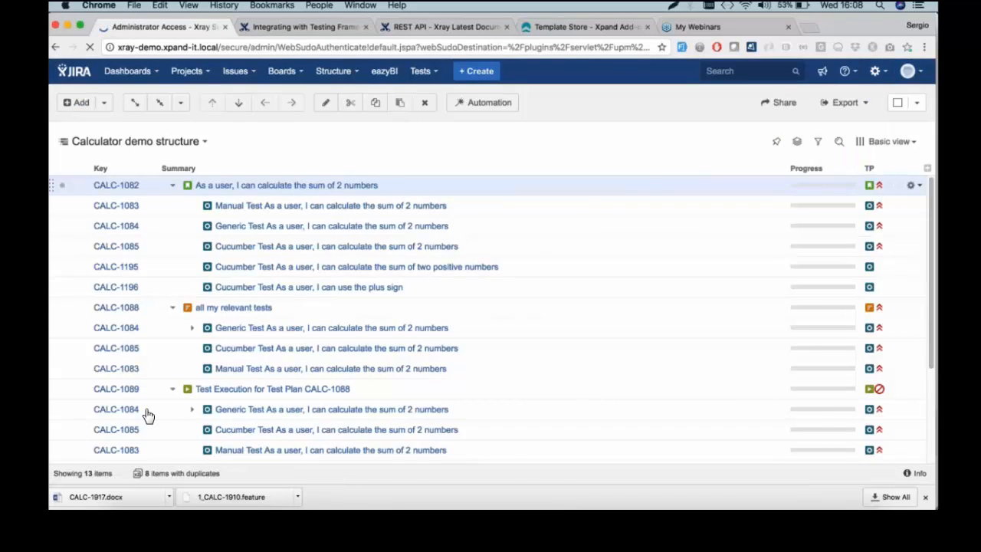
text(admin)
key(Return)
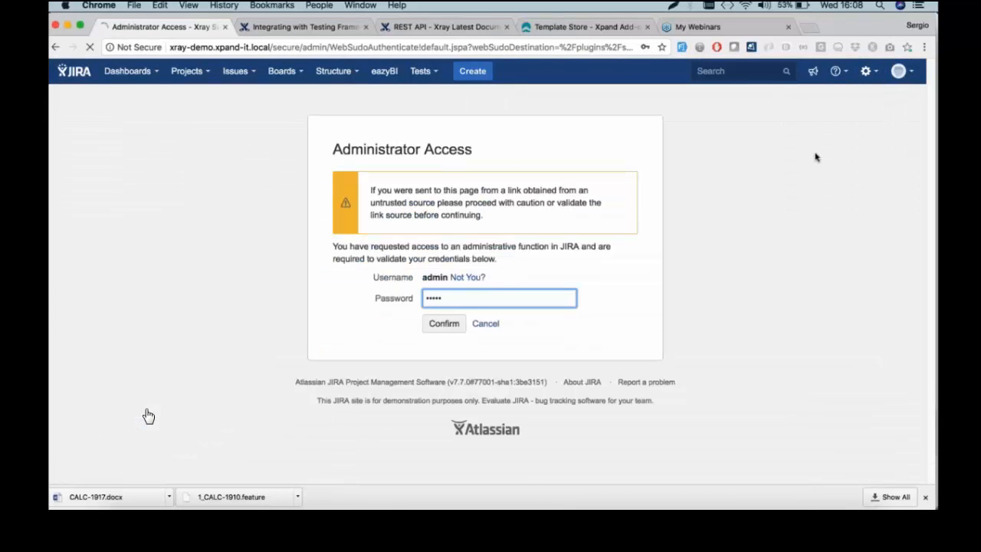
Through External System Import, start the Xray Test Case Importer
key(period)
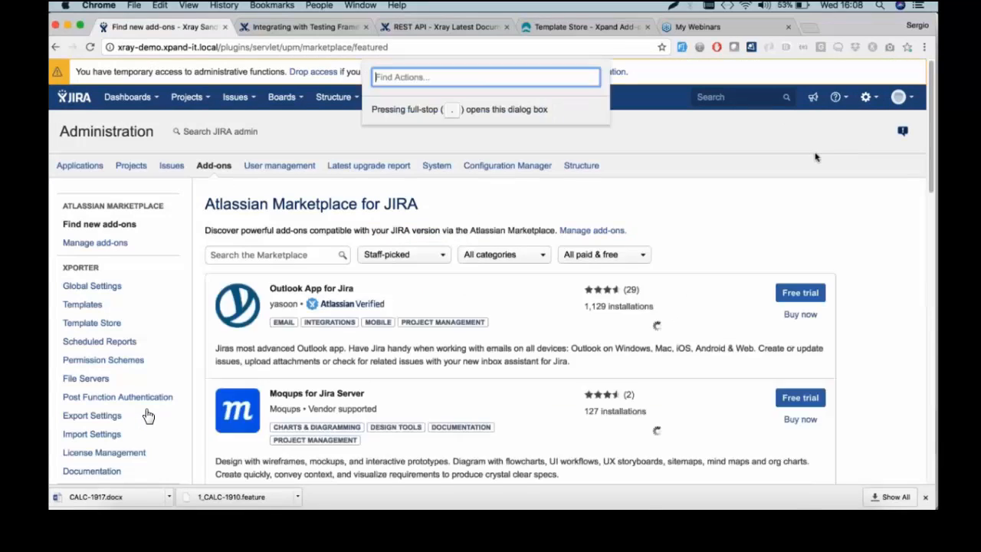
text(exte)
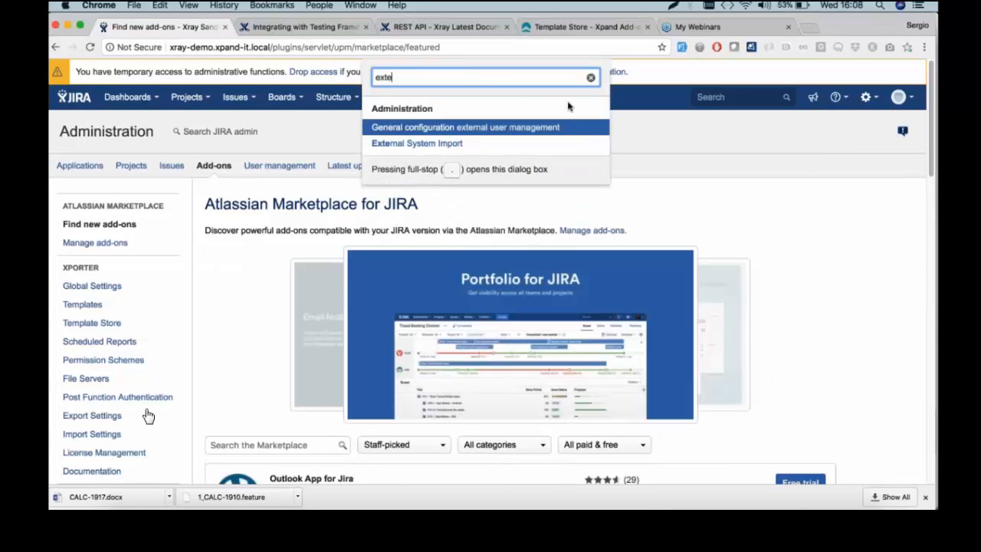
key(Down)
key(Return)
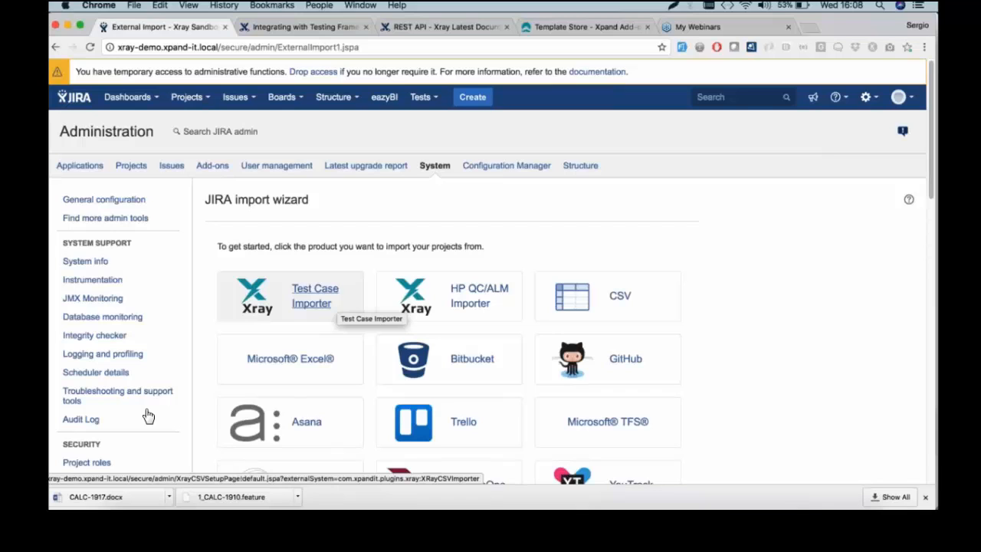
click(302, 291)
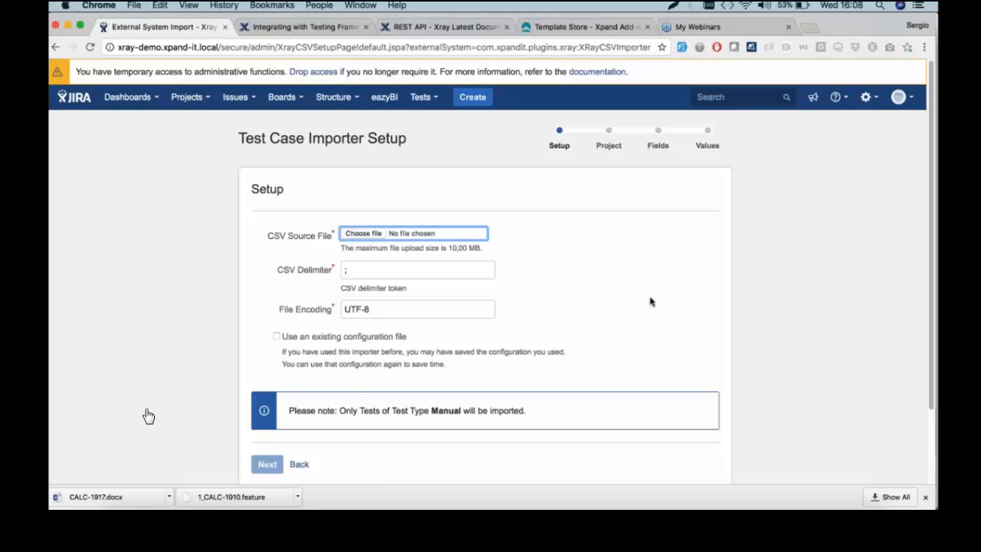
Read the User Guide's 'Importing Manual Tests using Test Case Importer' page, then return to the Jira importer
click(285, 28)
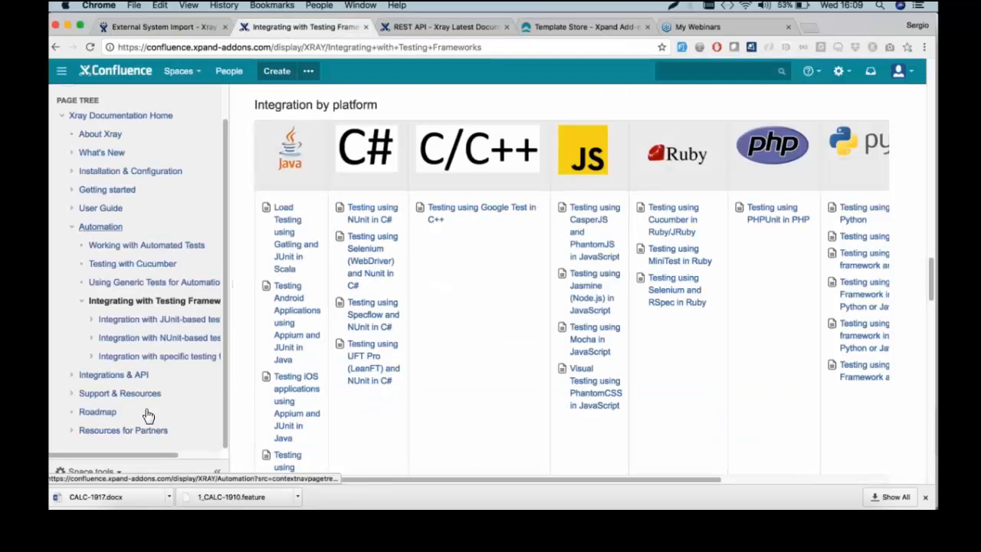
click(98, 247)
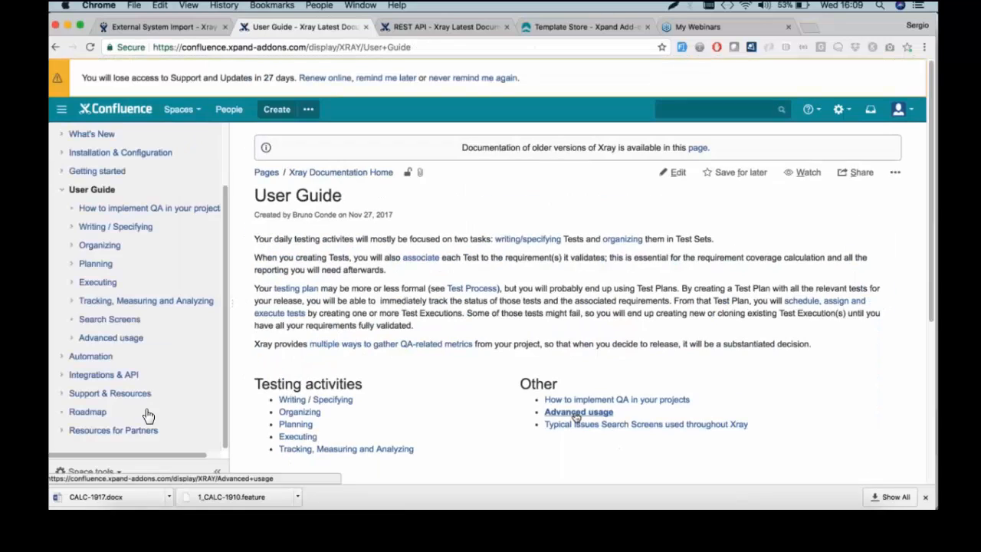
click(576, 414)
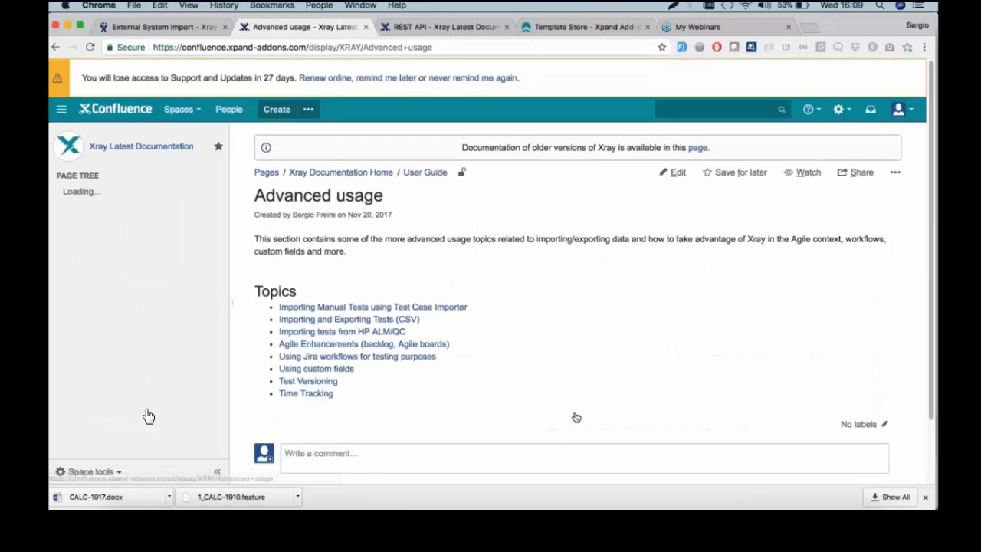
click(420, 309)
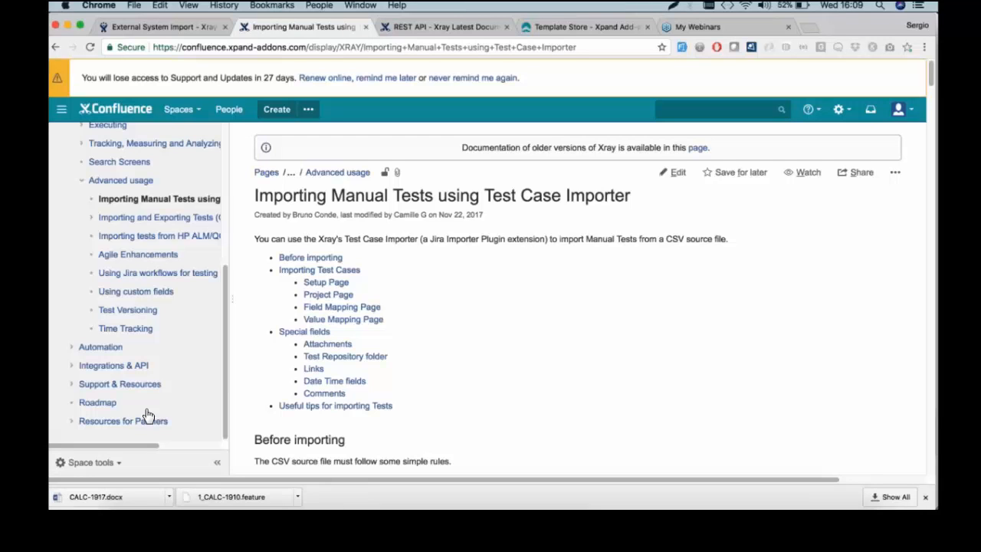
key(ctrl+shift+Tab)
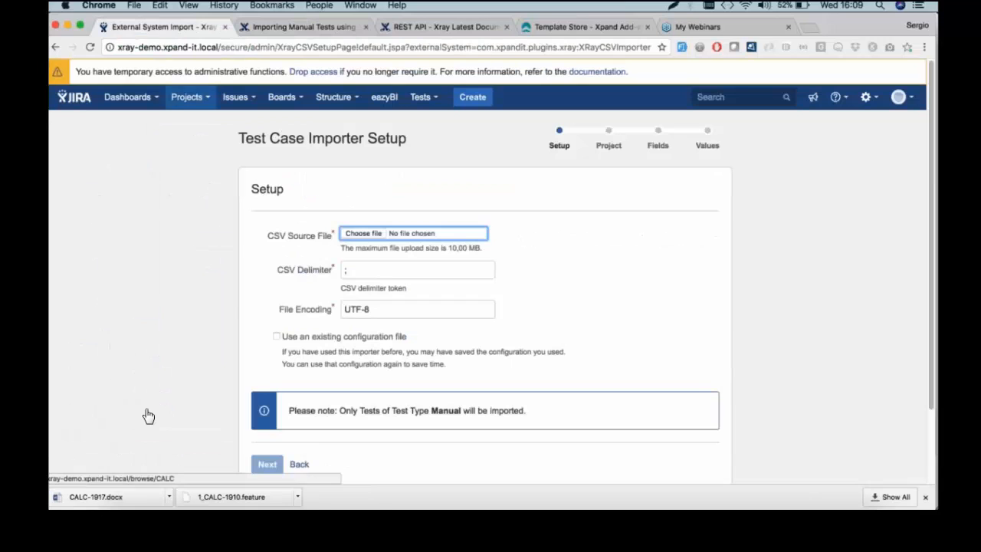
Show the Calculator project's Traceability Report for version v3.0, then switch to the Xpand Template Store
click(187, 96)
click(188, 136)
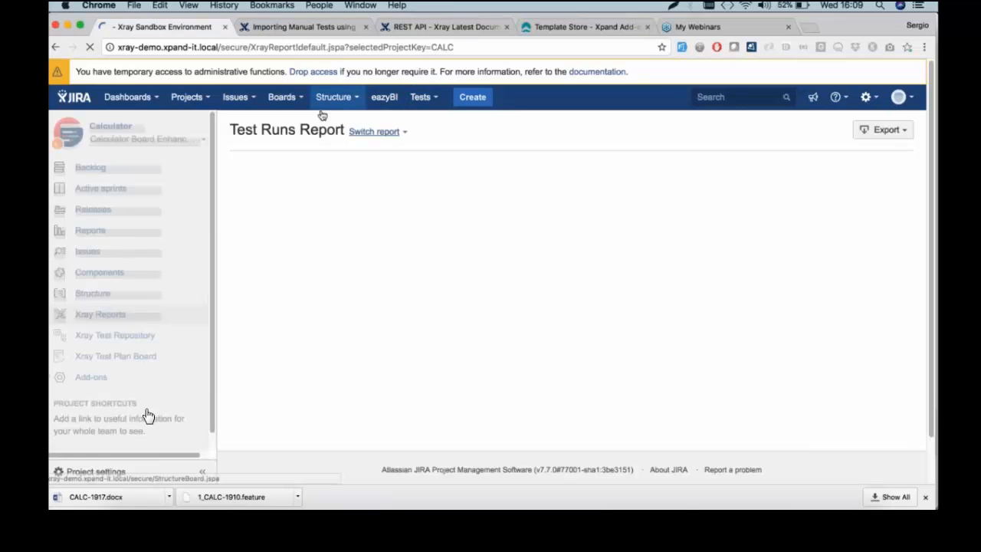
click(376, 132)
click(392, 184)
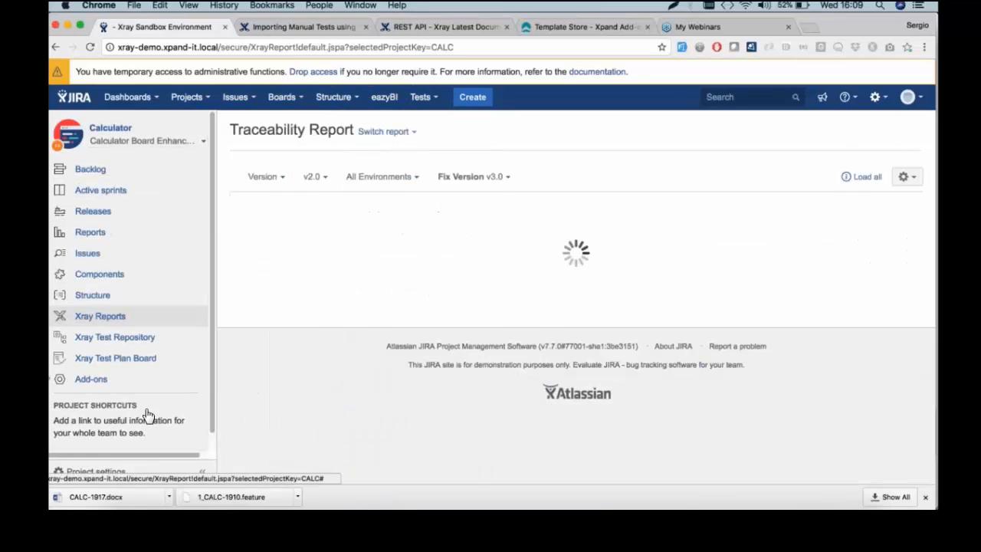
click(312, 176)
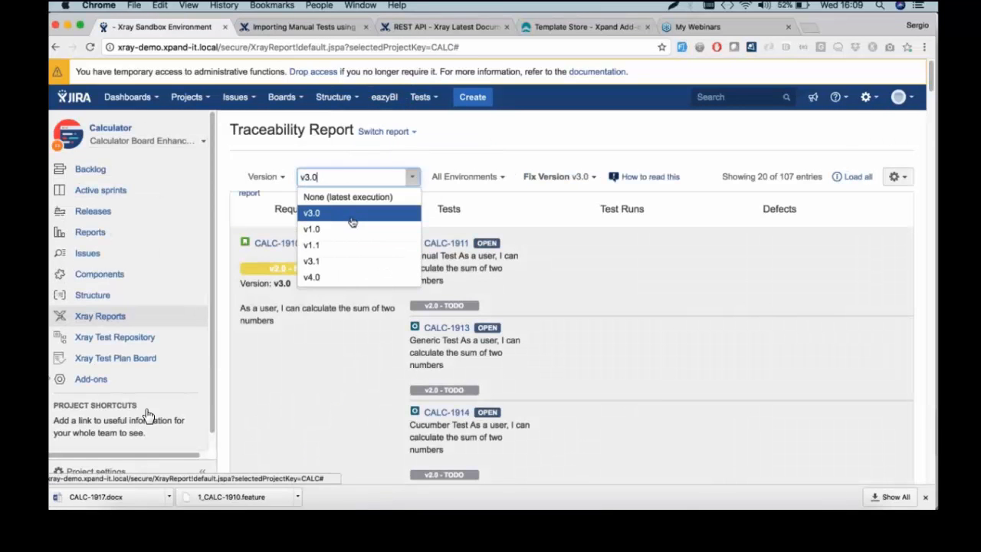
click(364, 214)
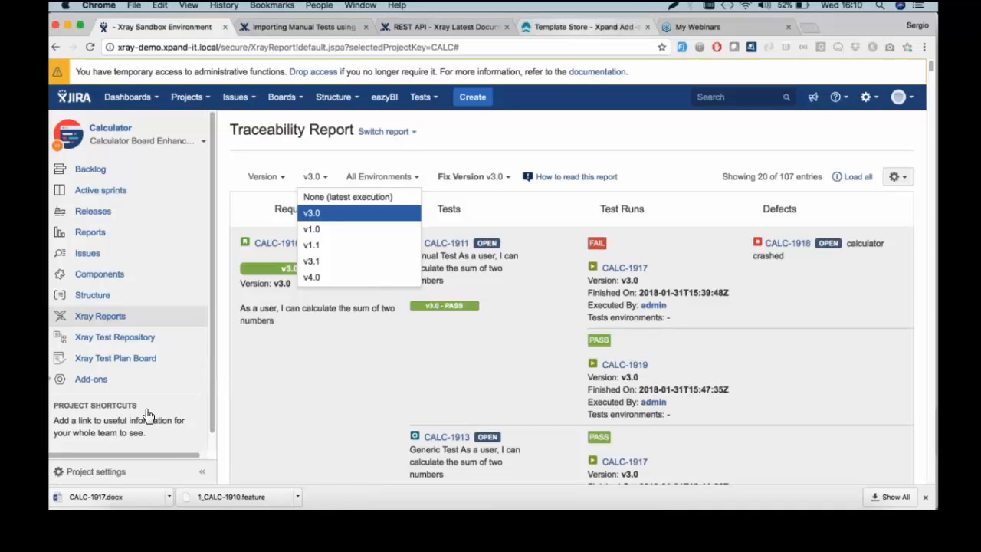
key(super+4)
scroll(421, 96, up, 3)
Browse the Xray for JIRA Webinars page, then return to the Jira traceability report
mouse_move(463, 90)
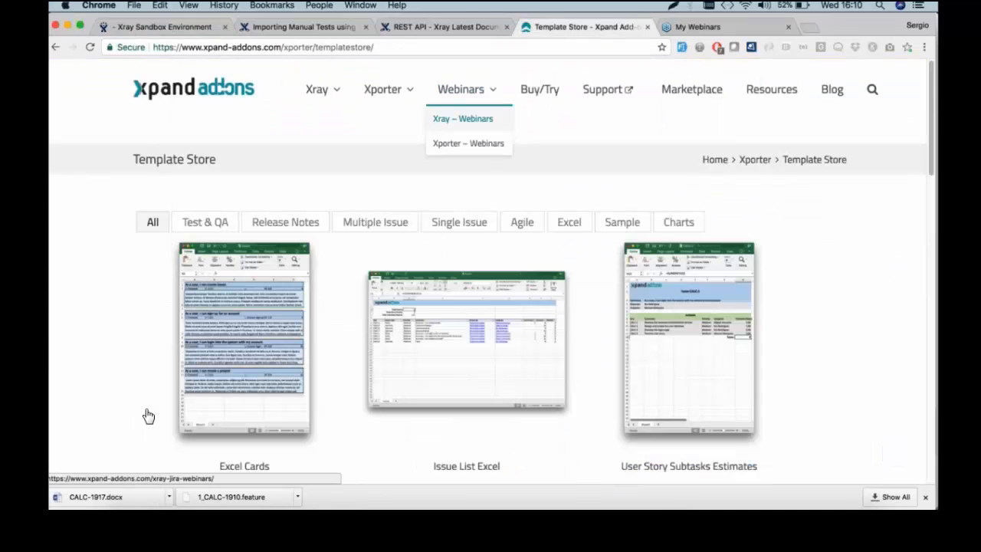
click(463, 125)
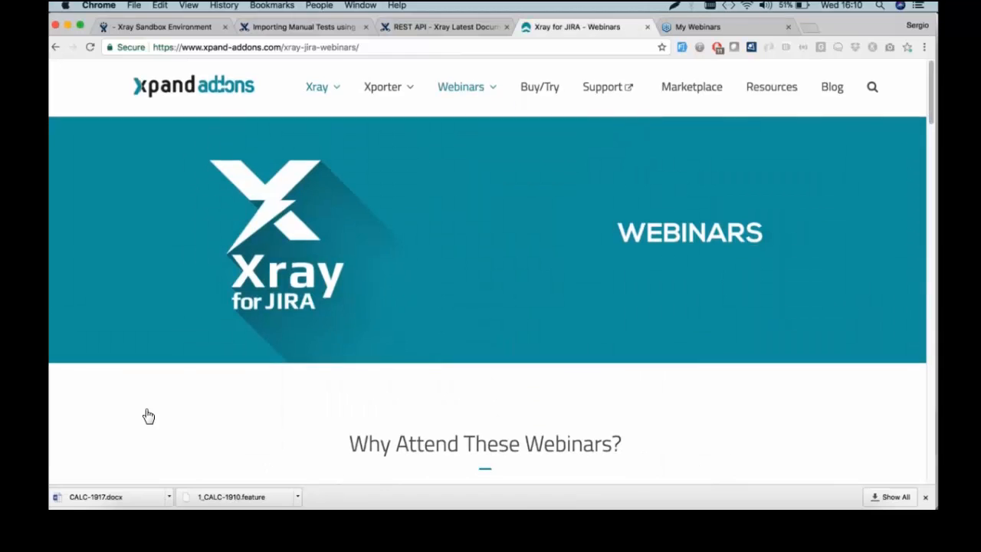
scroll(148, 416, down, 5)
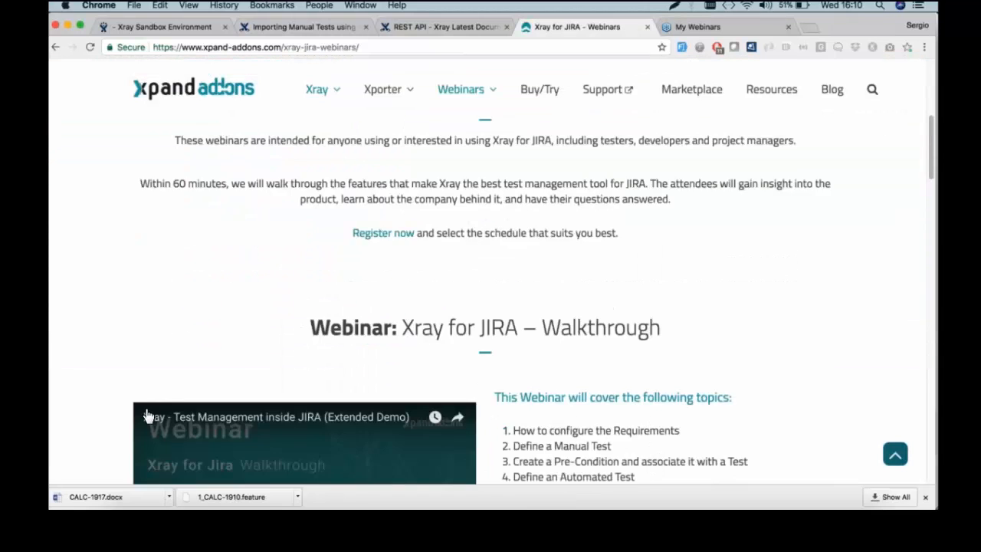
scroll(148, 416, down, 15)
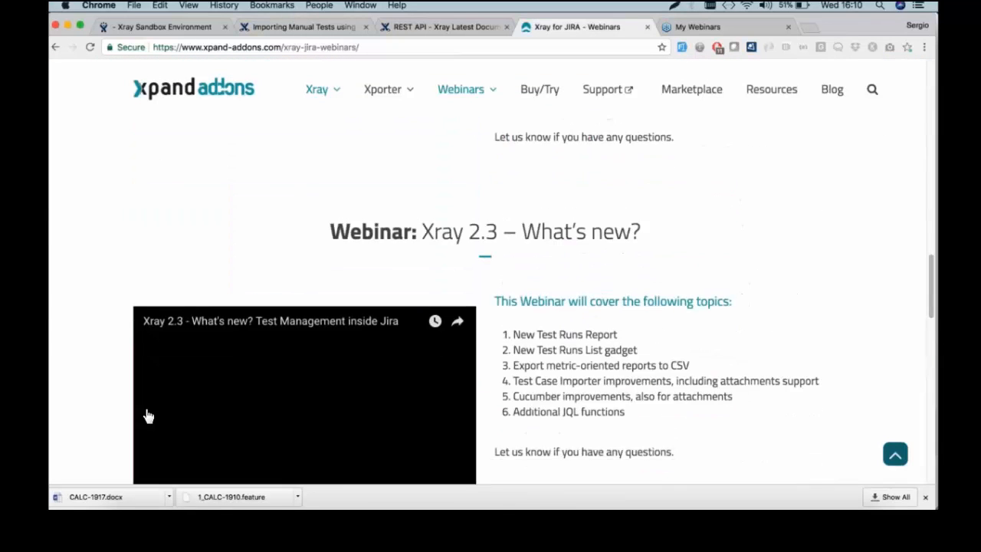
scroll(148, 415, down, 10)
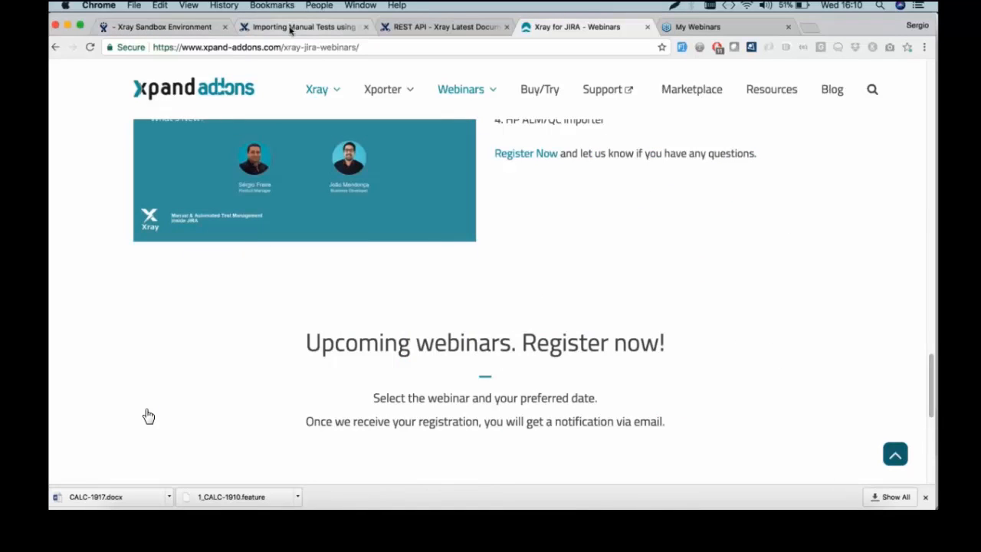
click(179, 32)
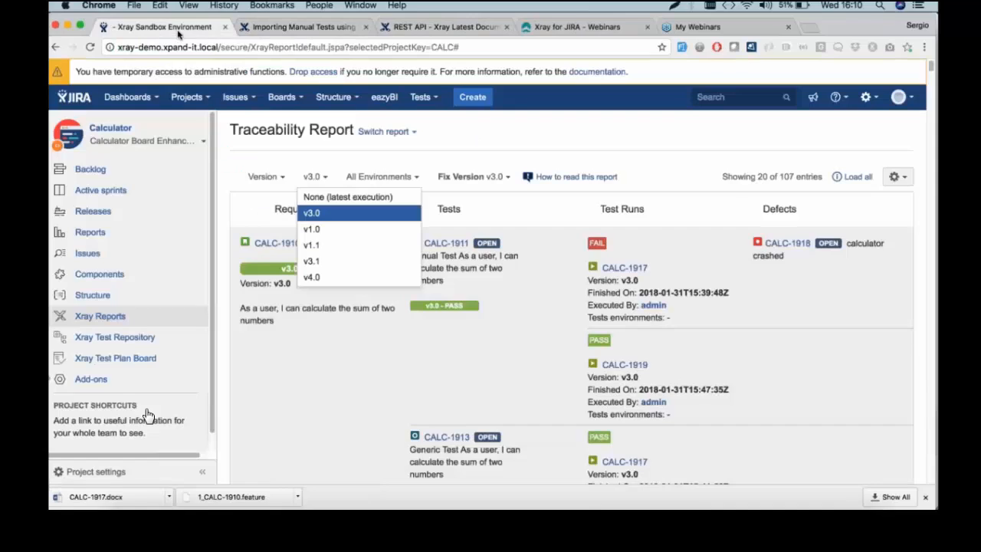
Open CALC's Xray Test Repository and collapse the project sidebar to icons
click(135, 340)
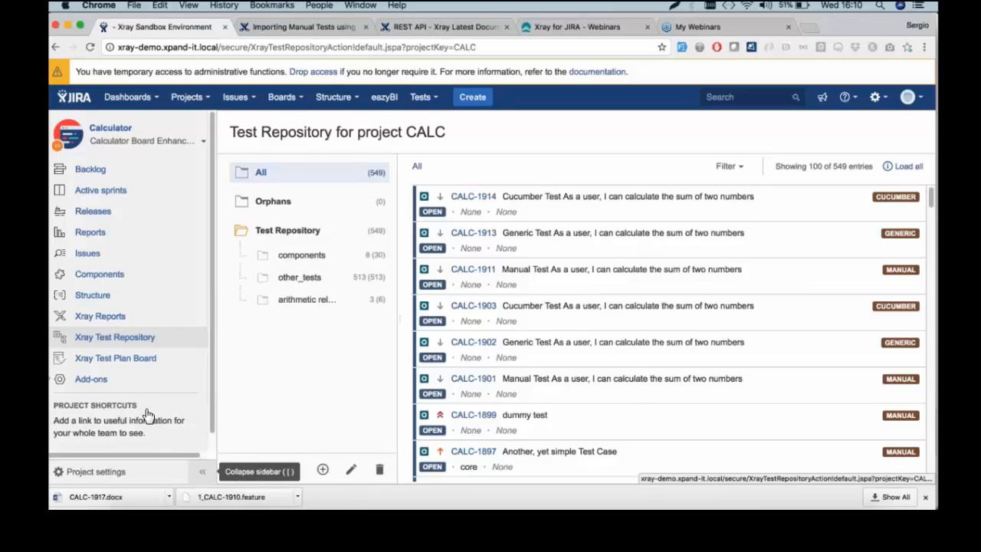
click(202, 471)
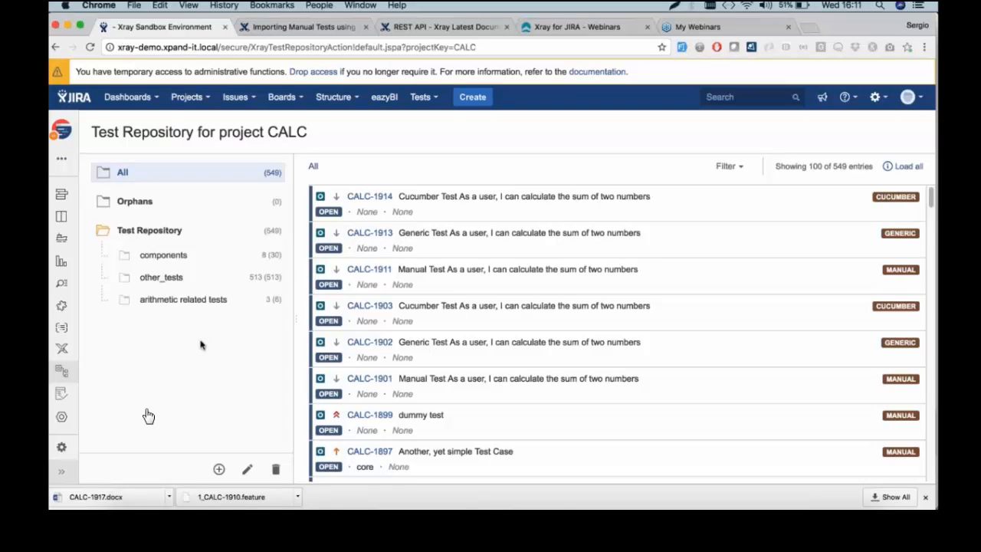
On test plan CALC-1916's board, drag CALC-1911 above CALC-1913, then return to the repository
click(61, 393)
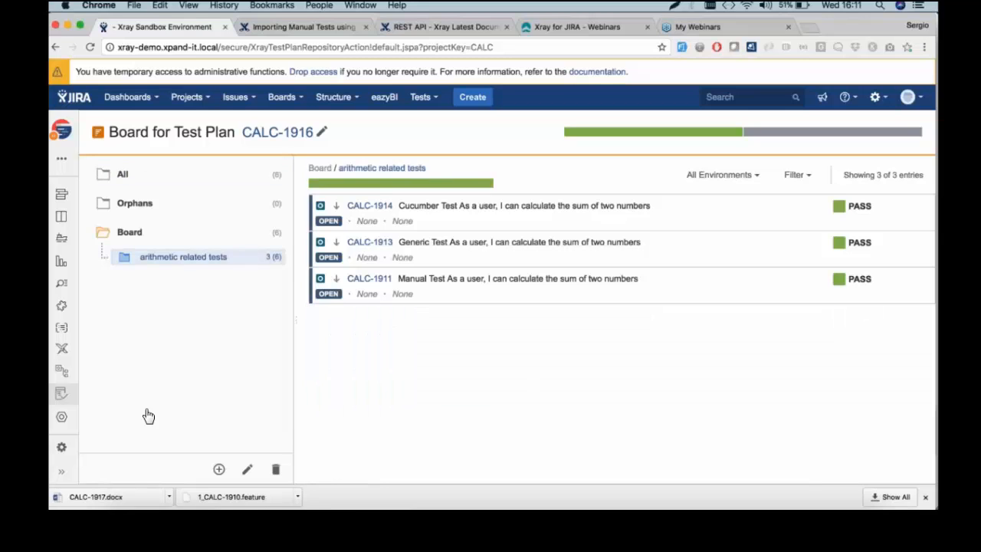
drag(613, 268, 611, 241)
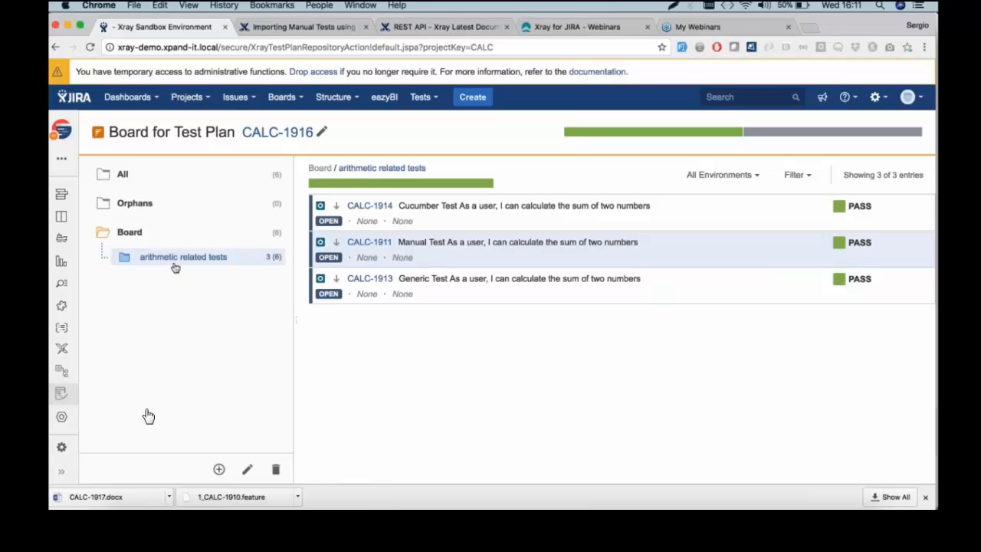
click(66, 375)
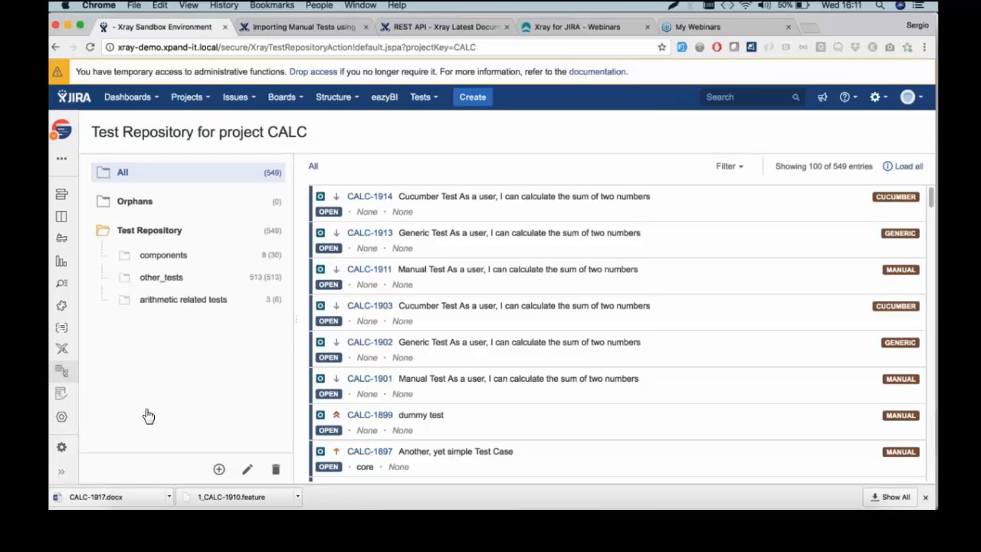
Revisit the CALC-1916 board, browse the arithmetic related tests and addition folders, then open the webinar slides
click(66, 396)
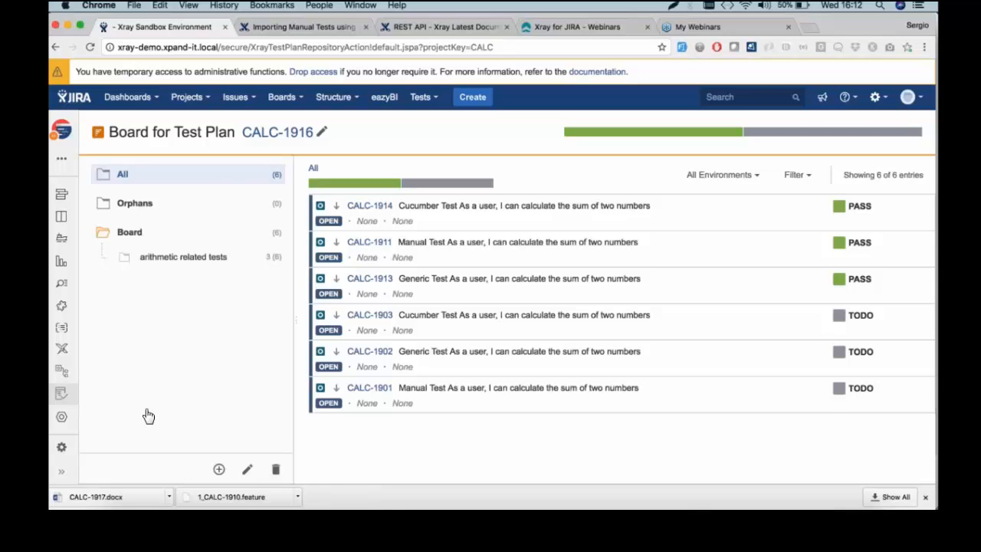
click(62, 371)
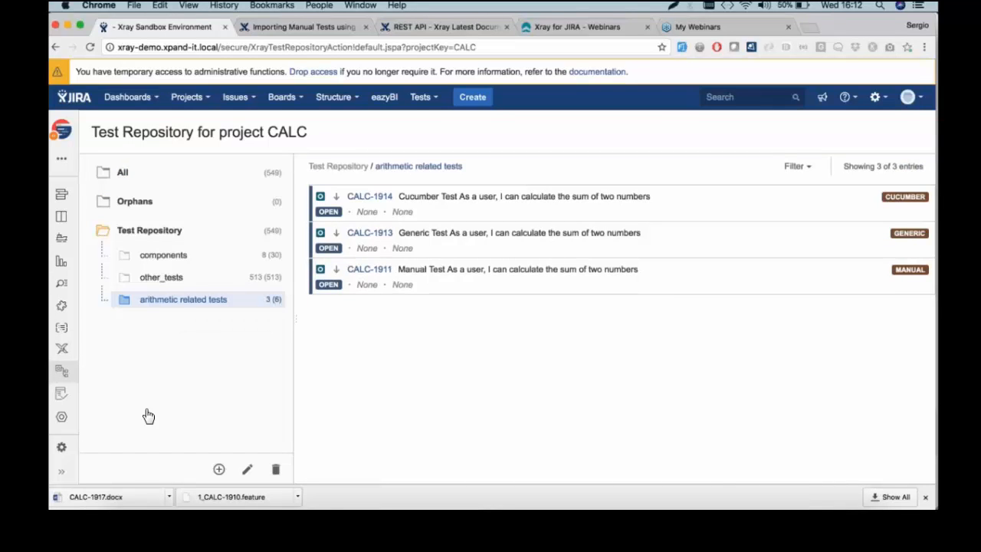
click(124, 300)
click(173, 324)
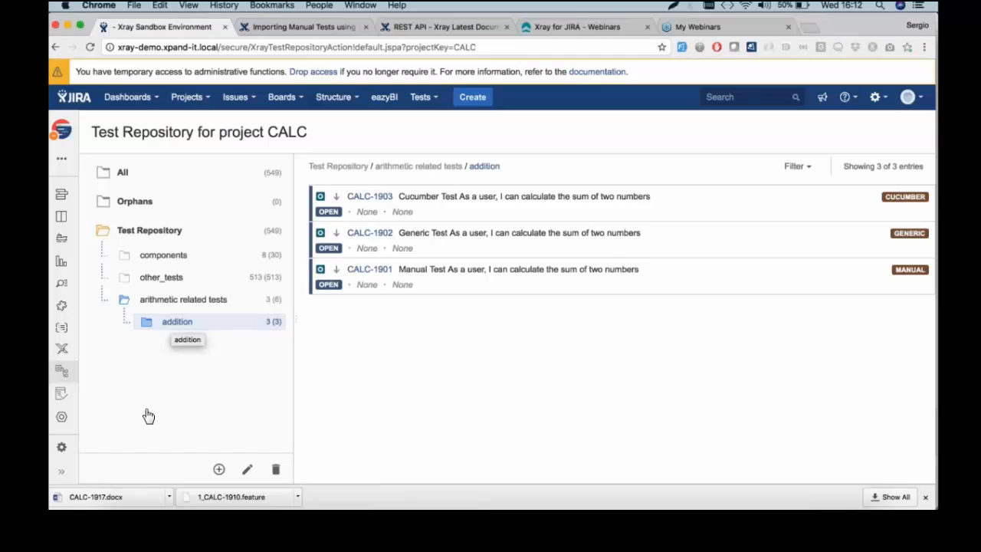
click(197, 300)
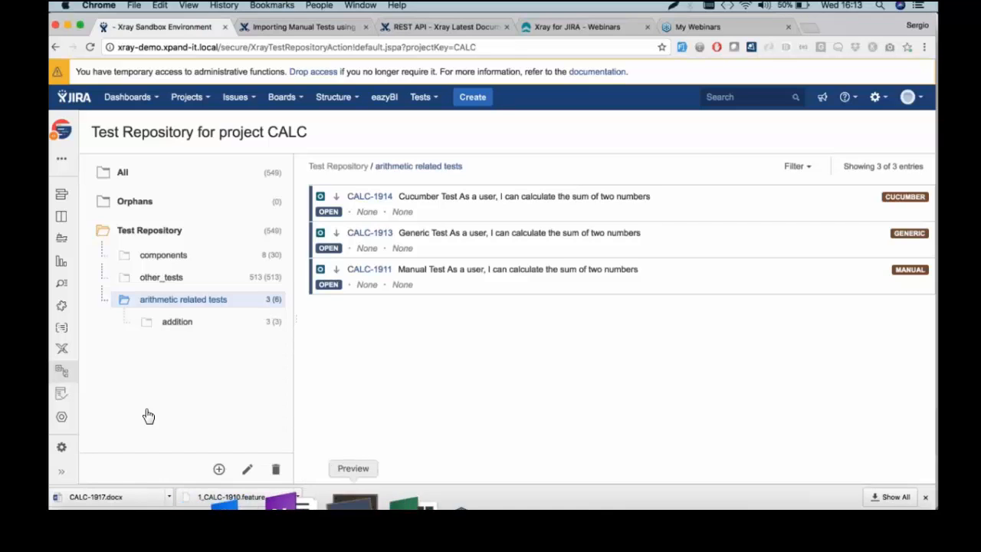
click(354, 503)
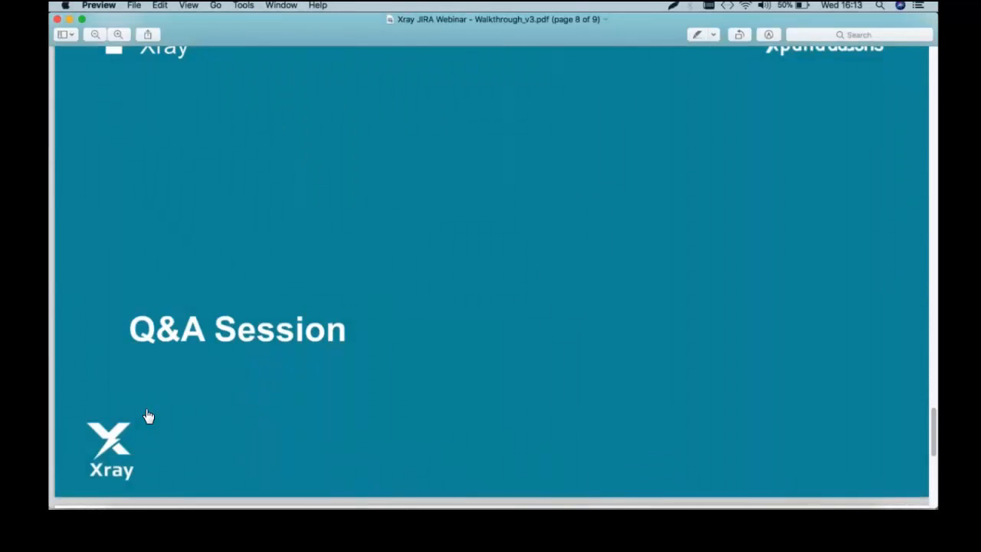
scroll(148, 416, down, 10)
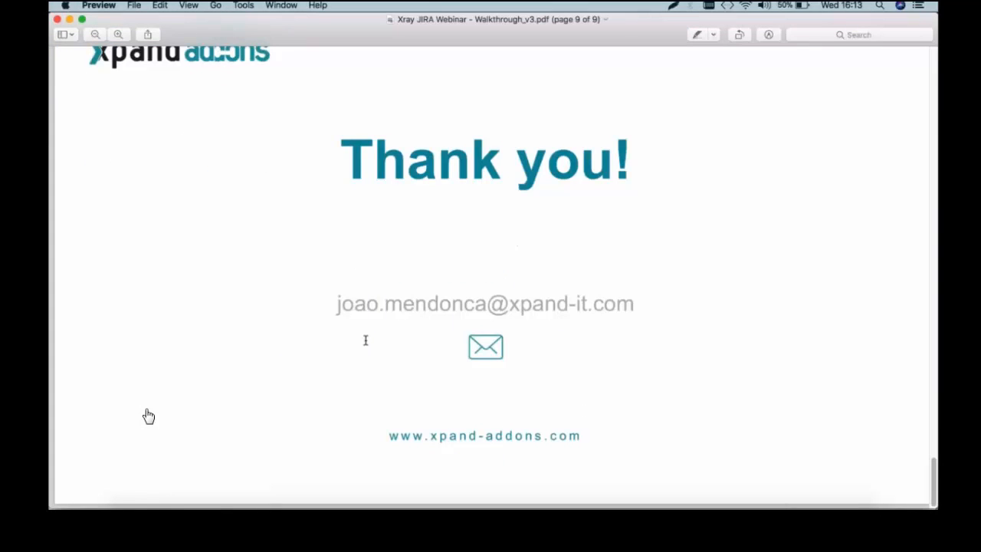